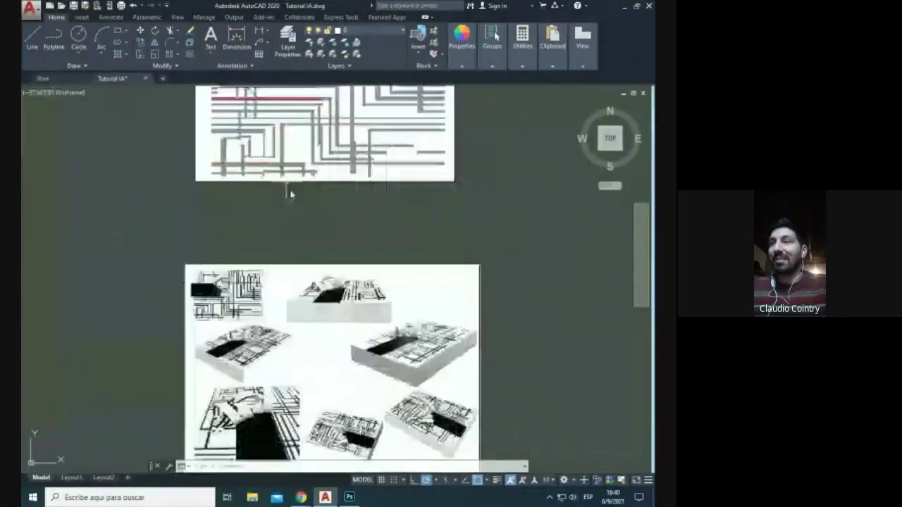
Step: Examine the sheet of physical model photographs below the two line drawings
{"action": "scroll", "coordinate": [292, 195], "scroll_direction": "down", "scroll_amount": 3}
{"action": "scroll", "coordinate": [162, 201], "scroll_direction": "up", "scroll_amount": 5}
{"action": "scroll", "coordinate": [162, 201], "scroll_direction": "up", "scroll_amount": 2}
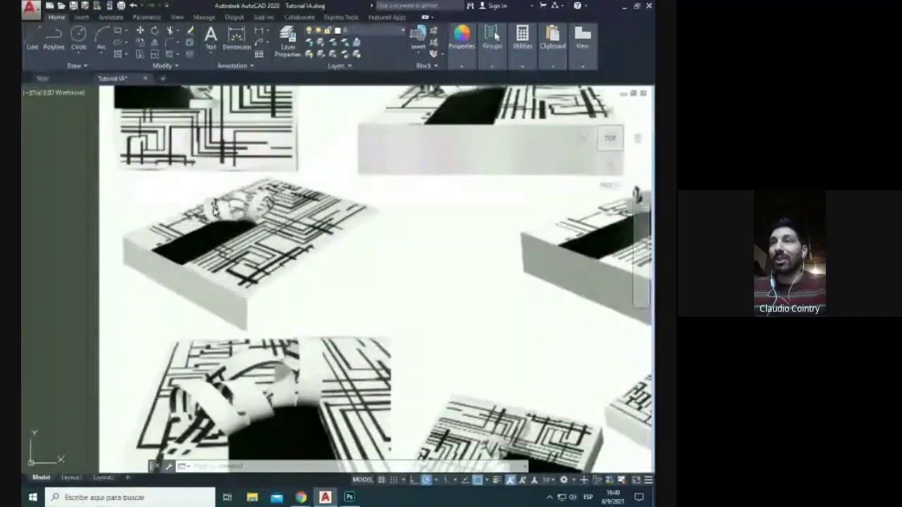
{"action": "scroll", "coordinate": [261, 391], "scroll_direction": "down", "scroll_amount": 5}
{"action": "scroll", "coordinate": [271, 387], "scroll_direction": "up", "scroll_amount": 3}
{"action": "scroll", "coordinate": [271, 387], "scroll_direction": "down", "scroll_amount": 5}
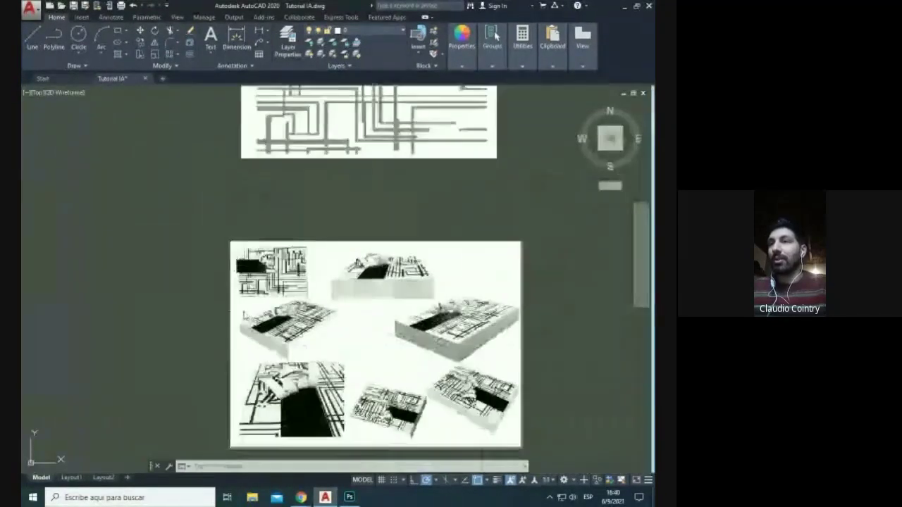
{"action": "middle_click_drag", "start_coordinate": [261, 225], "coordinate": [261, 317]}
{"action": "middle_click_drag", "start_coordinate": [258, 241], "coordinate": [261, 260]}
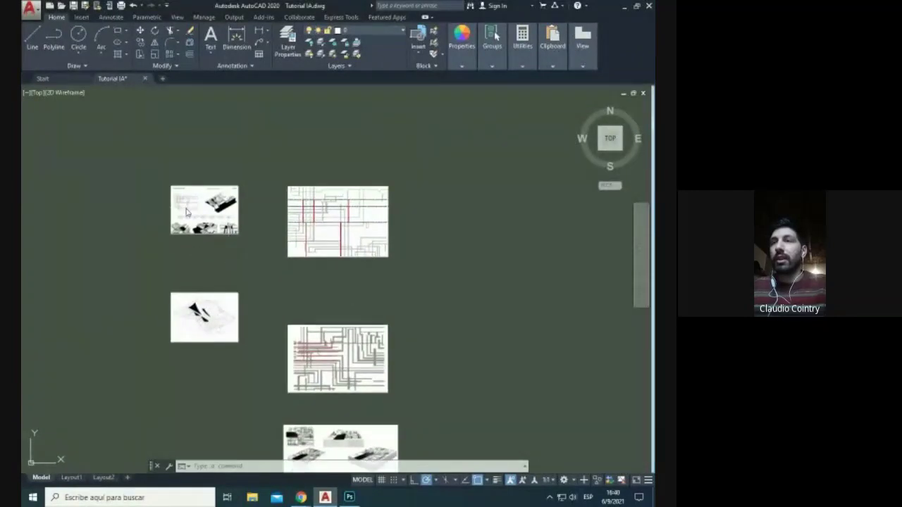
Step: Examine the Superficie presentation sheet closely, focusing on its large axonometric drawing
{"action": "scroll", "coordinate": [172, 185], "scroll_direction": "up", "scroll_amount": 5}
{"action": "scroll", "coordinate": [176, 179], "scroll_direction": "up", "scroll_amount": 3}
{"action": "scroll", "coordinate": [299, 253], "scroll_direction": "up", "scroll_amount": 3}
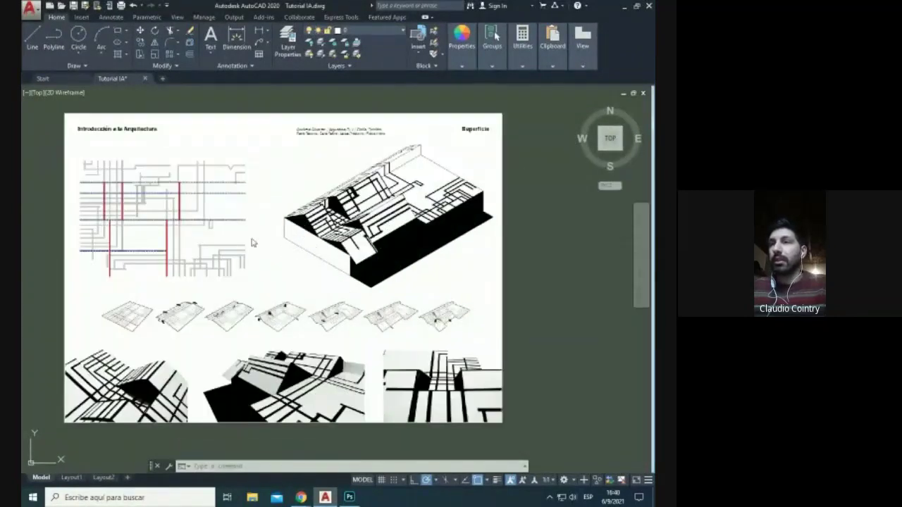
{"action": "scroll", "coordinate": [254, 243], "scroll_direction": "up", "scroll_amount": 6}
{"action": "scroll", "coordinate": [323, 224], "scroll_direction": "down", "scroll_amount": 4}
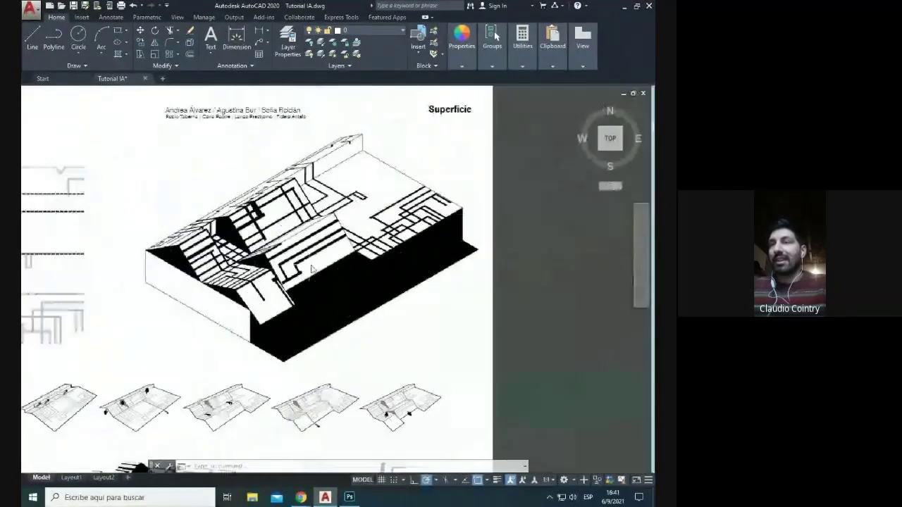
{"action": "scroll", "coordinate": [178, 223], "scroll_direction": "down", "scroll_amount": 2}
{"action": "scroll", "coordinate": [179, 224], "scroll_direction": "up", "scroll_amount": 5}
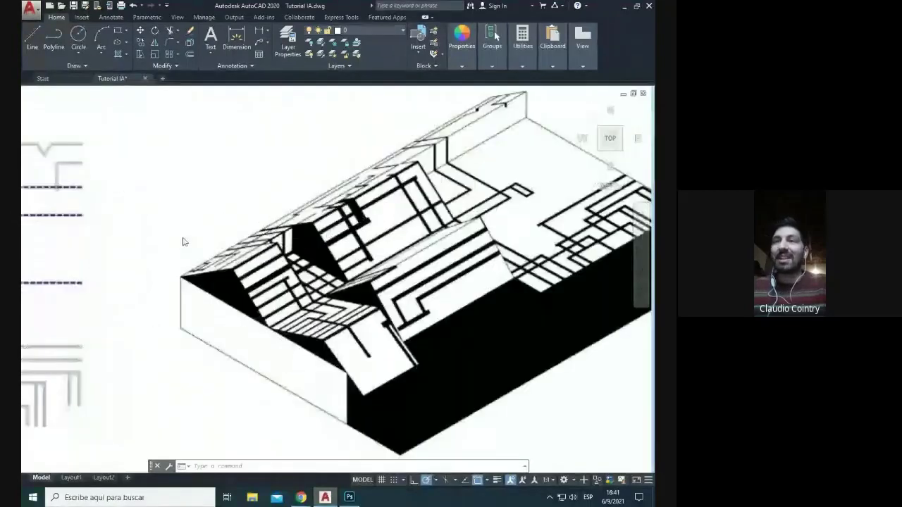
{"action": "scroll", "coordinate": [251, 243], "scroll_direction": "down", "scroll_amount": 8}
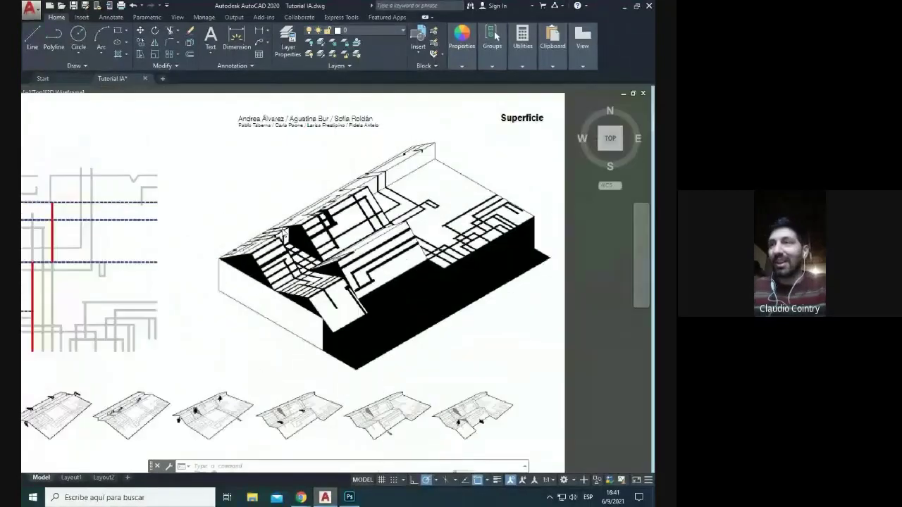
{"action": "middle_click_drag", "start_coordinate": [369, 256], "coordinate": [302, 180]}
{"action": "scroll", "coordinate": [302, 218], "scroll_direction": "down", "scroll_amount": 4}
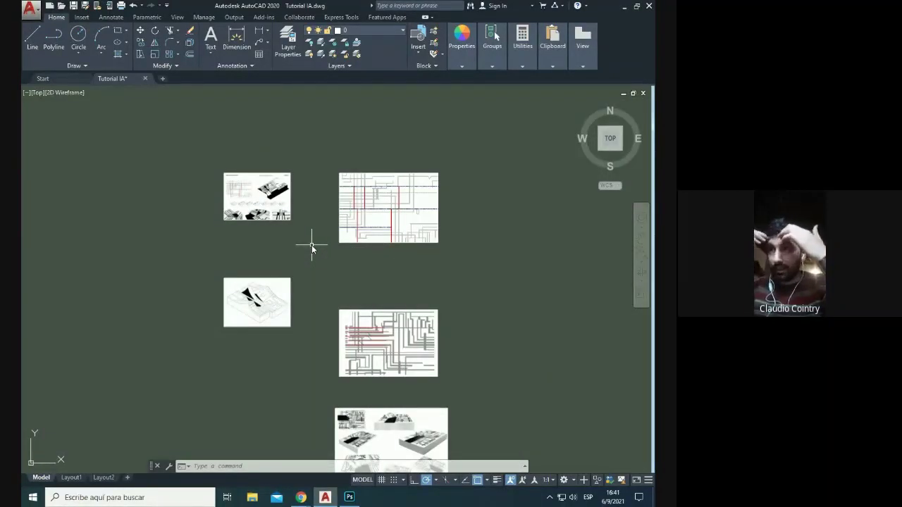
{"action": "scroll", "coordinate": [312, 246], "scroll_direction": "up", "scroll_amount": 5}
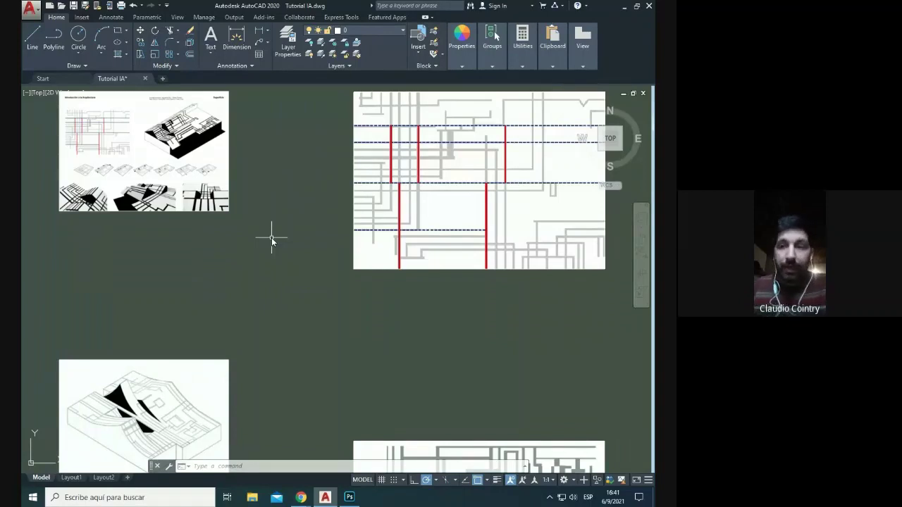
{"action": "scroll", "coordinate": [268, 258], "scroll_direction": "down", "scroll_amount": 3}
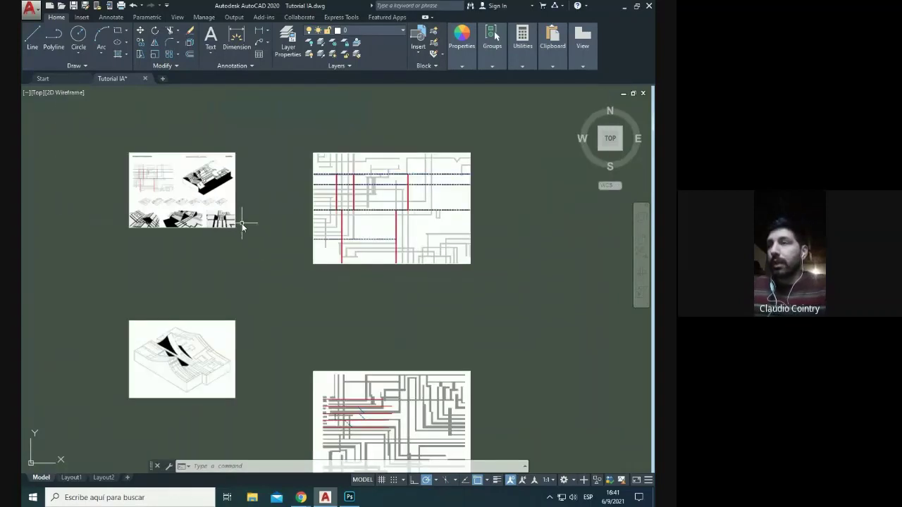
{"action": "middle_click_drag", "start_coordinate": [244, 226], "coordinate": [220, 196]}
{"action": "middle_click_drag", "start_coordinate": [310, 225], "coordinate": [310, 256]}
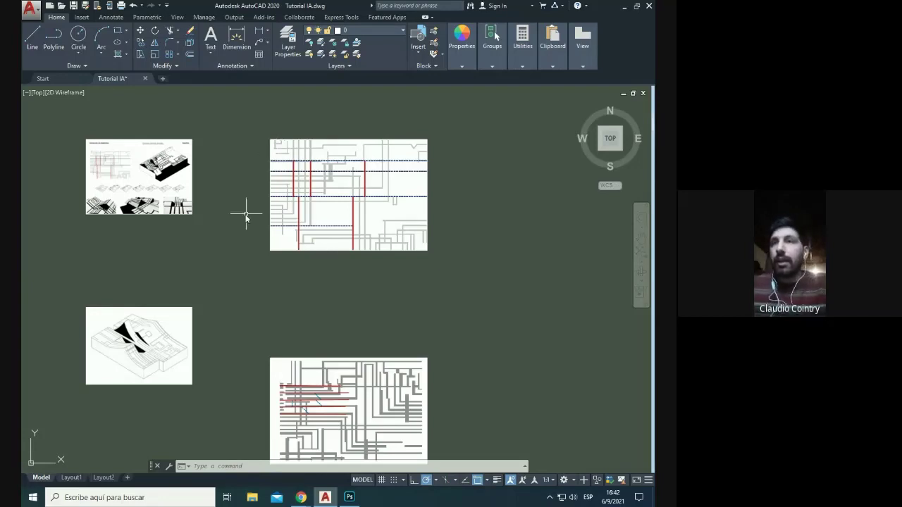
{"action": "mouse_move", "coordinate": [247, 211]}
{"action": "middle_mouse_down"}
{"action": "mouse_move", "coordinate": [340, 200]}
{"action": "mouse_move", "coordinate": [341, 249]}
{"action": "mouse_move", "coordinate": [254, 151]}
{"action": "mouse_move", "coordinate": [114, 179]}
{"action": "mouse_move", "coordinate": [147, 198]}
{"action": "mouse_move", "coordinate": [93, 216]}
{"action": "middle_mouse_up"}
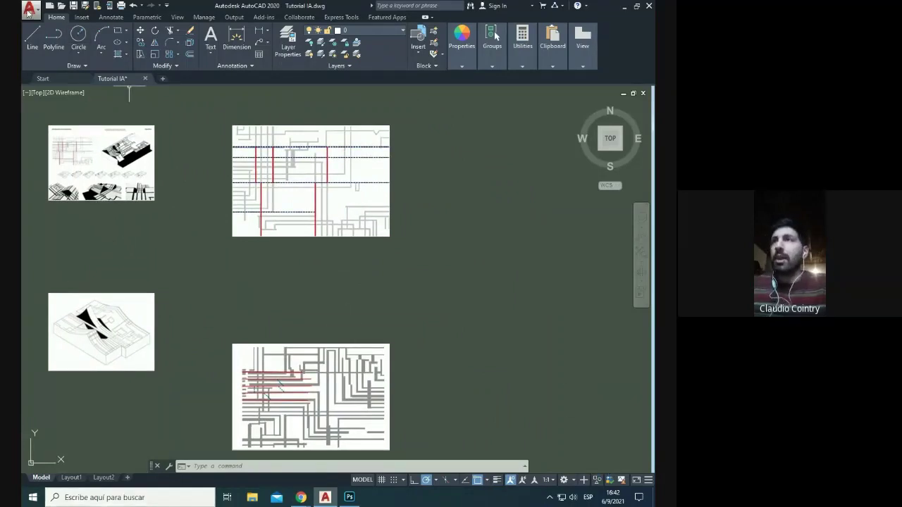
Step: Review the list of available workspaces and keep Drafting & Annotation active
{"action": "mouse_move", "coordinate": [585, 44]}
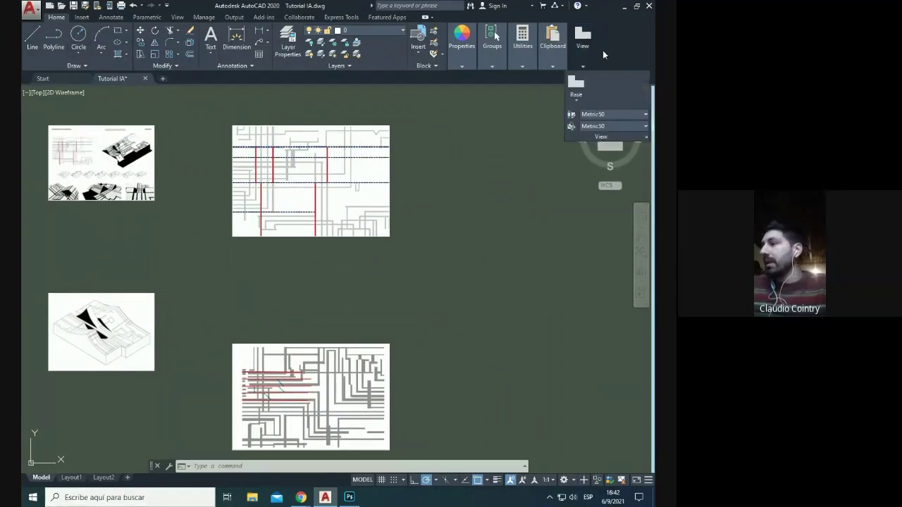
{"action": "left_click", "coordinate": [572, 481]}
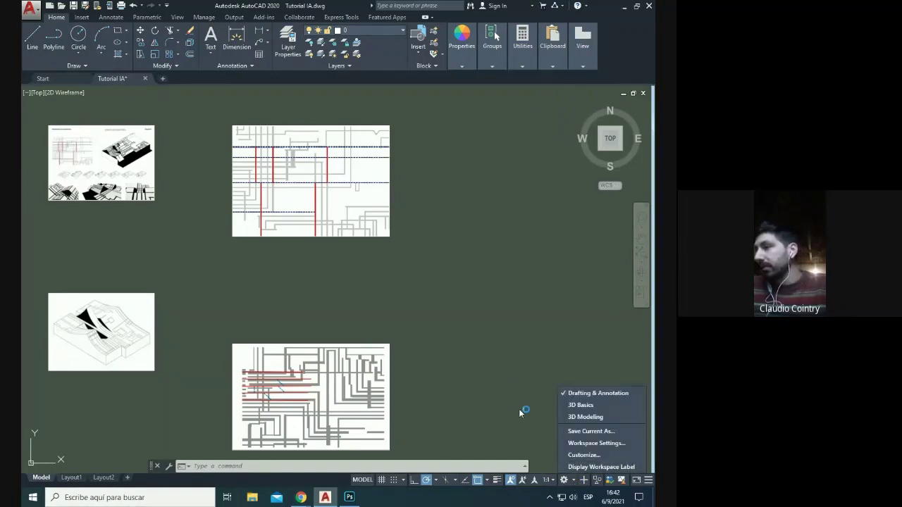
{"action": "left_click", "coordinate": [507, 250]}
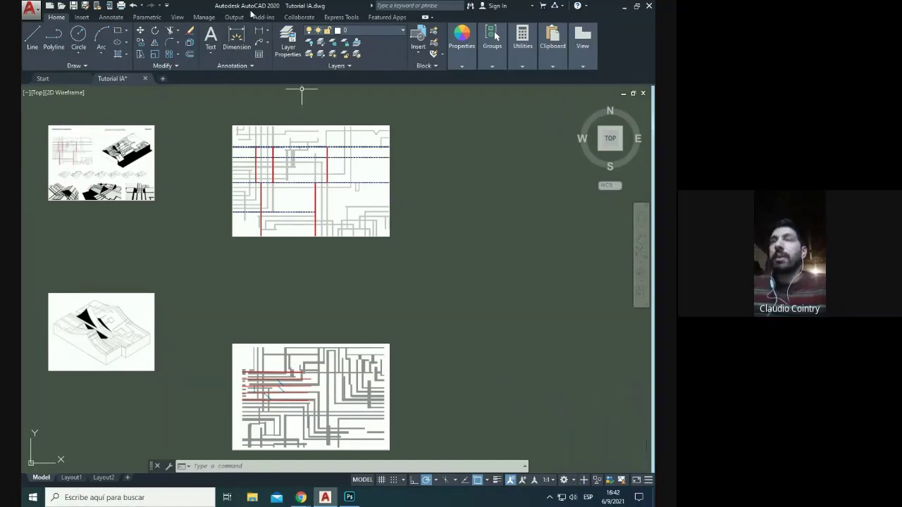
{"action": "middle_click_drag", "start_coordinate": [83, 159], "coordinate": [174, 171]}
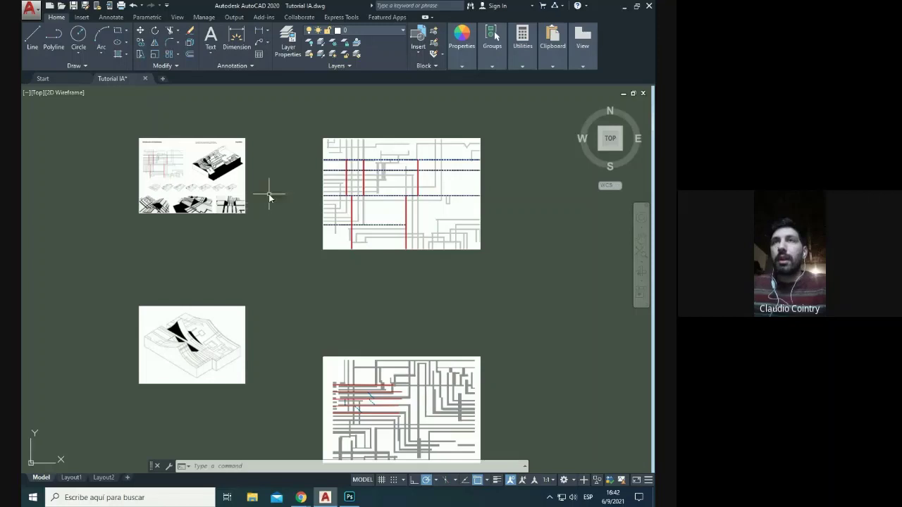
{"action": "middle_click_drag", "start_coordinate": [256, 186], "coordinate": [195, 169]}
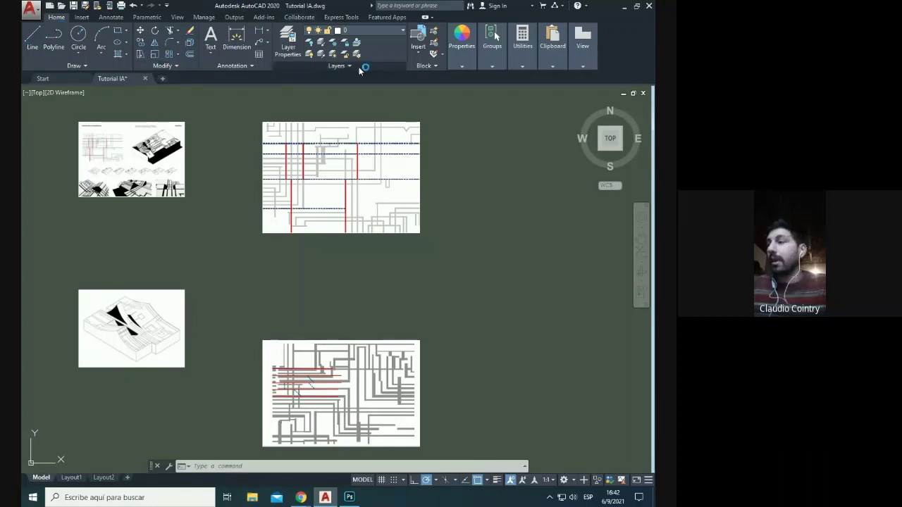
{"action": "left_click", "coordinate": [574, 481]}
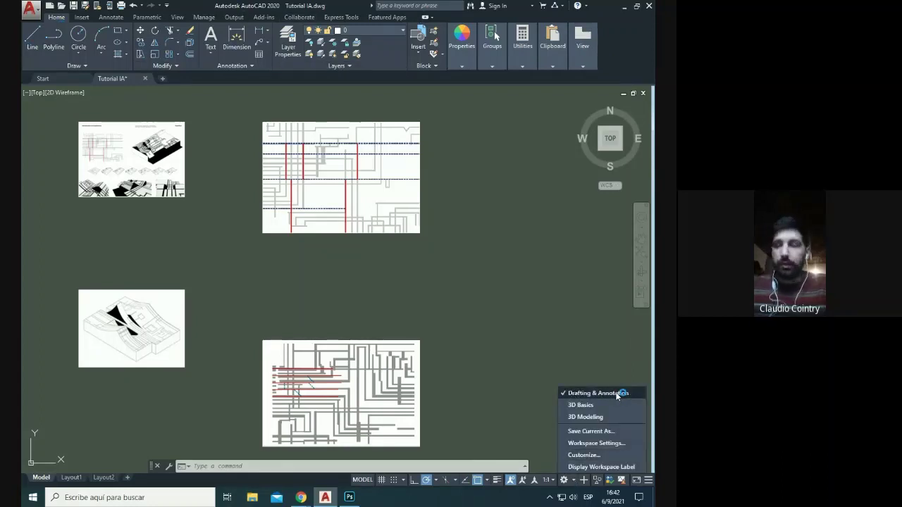
{"action": "left_click", "coordinate": [501, 269]}
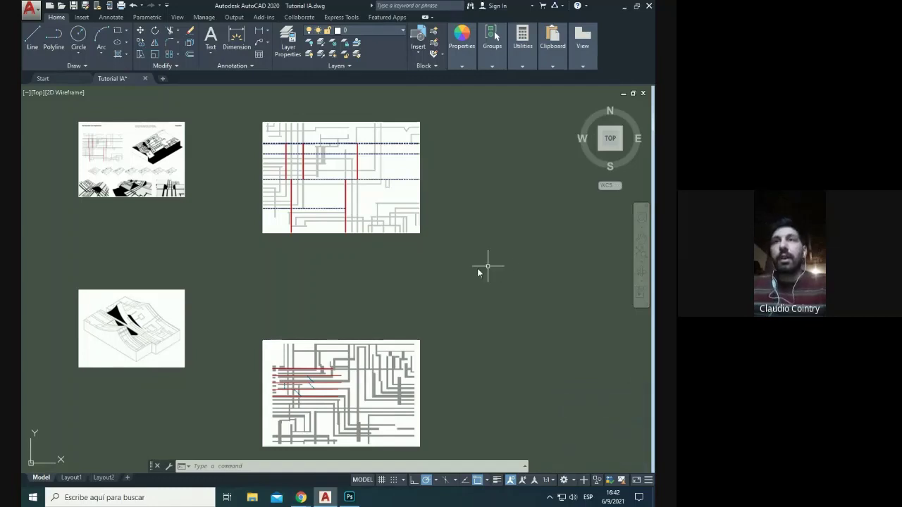
Step: View the Layout1 paper space sheet and return to model space
{"action": "scroll", "coordinate": [36, 190], "scroll_direction": "down", "scroll_amount": 2}
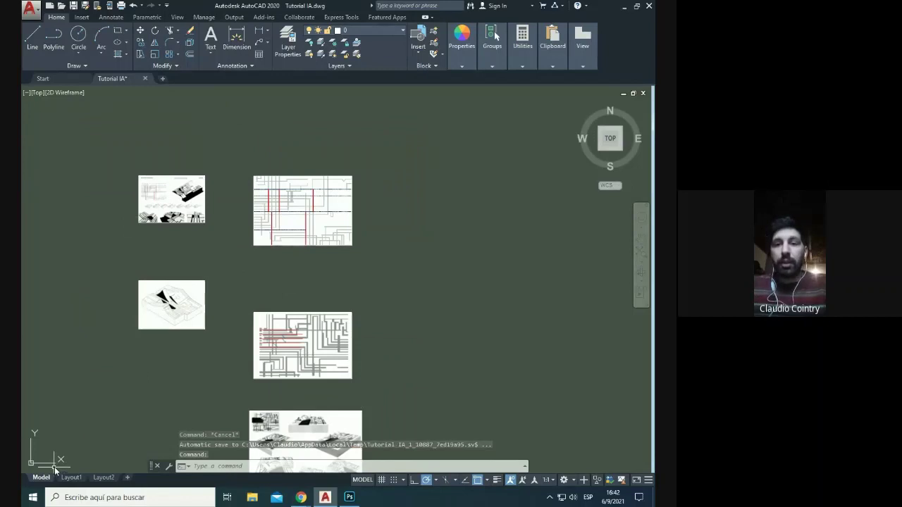
{"action": "mouse_move", "coordinate": [60, 481]}
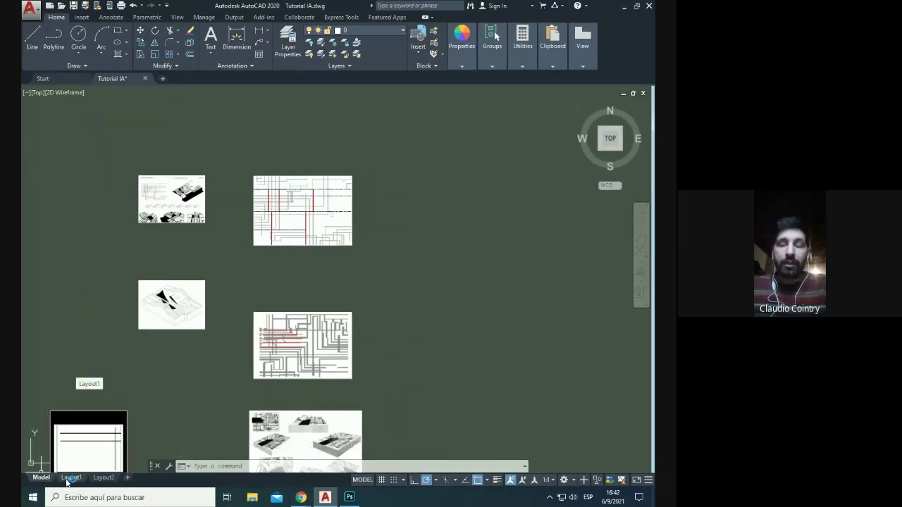
{"action": "left_click", "coordinate": [69, 478]}
{"action": "scroll", "coordinate": [176, 180], "scroll_direction": "down", "scroll_amount": 2}
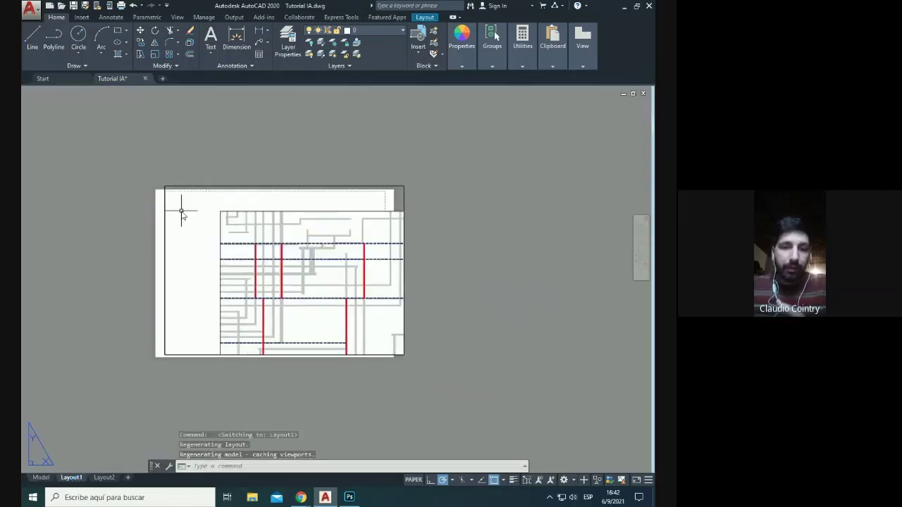
{"action": "left_click", "coordinate": [44, 478]}
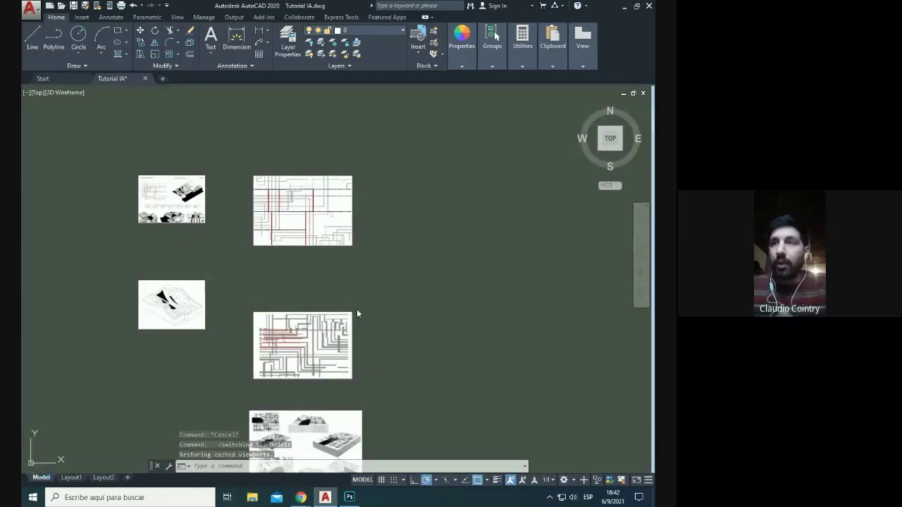
{"action": "scroll", "coordinate": [243, 232], "scroll_direction": "down", "scroll_amount": 4}
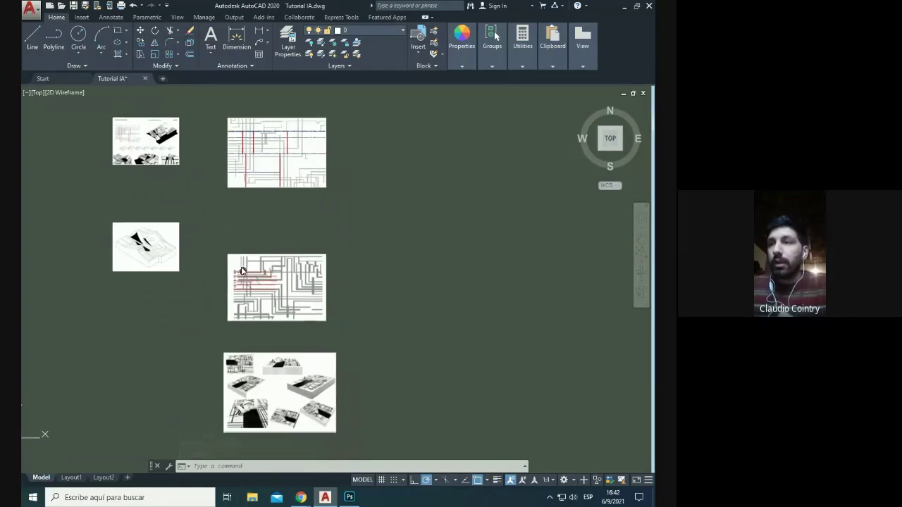
{"action": "scroll", "coordinate": [223, 278], "scroll_direction": "down", "scroll_amount": 6}
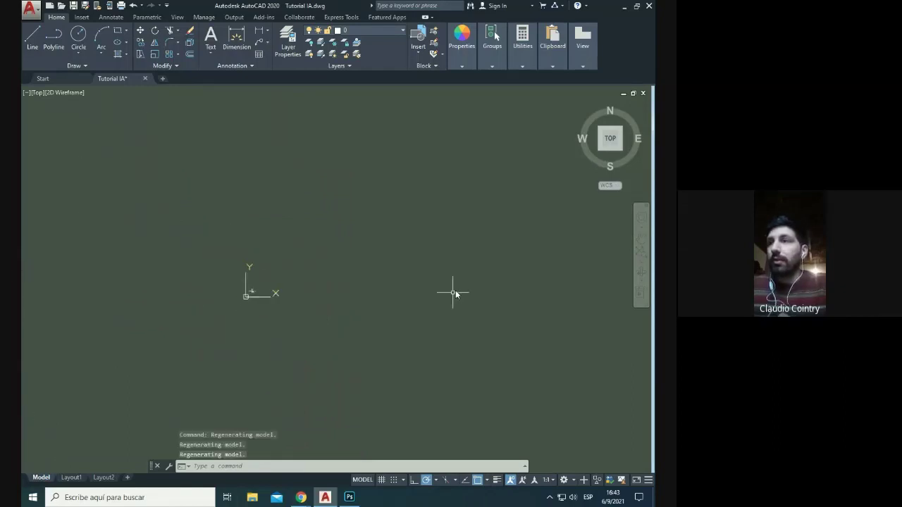
{"action": "scroll", "coordinate": [272, 282], "scroll_direction": "up", "scroll_amount": 8}
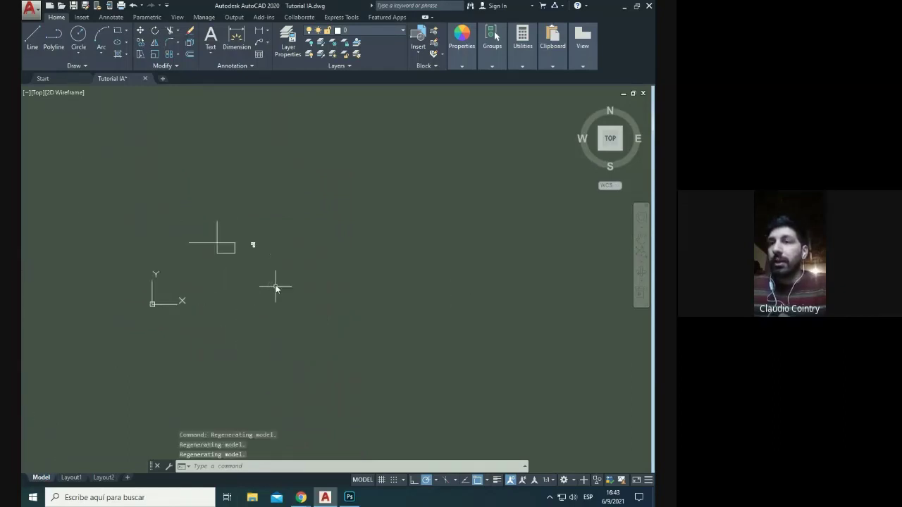
{"action": "scroll", "coordinate": [231, 255], "scroll_direction": "up", "scroll_amount": 10}
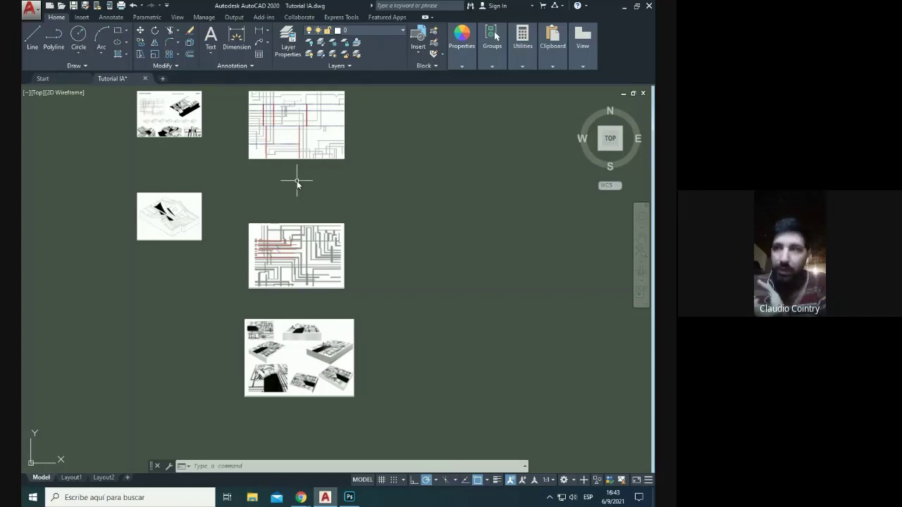
{"action": "middle_click_drag", "start_coordinate": [288, 208], "coordinate": [252, 235]}
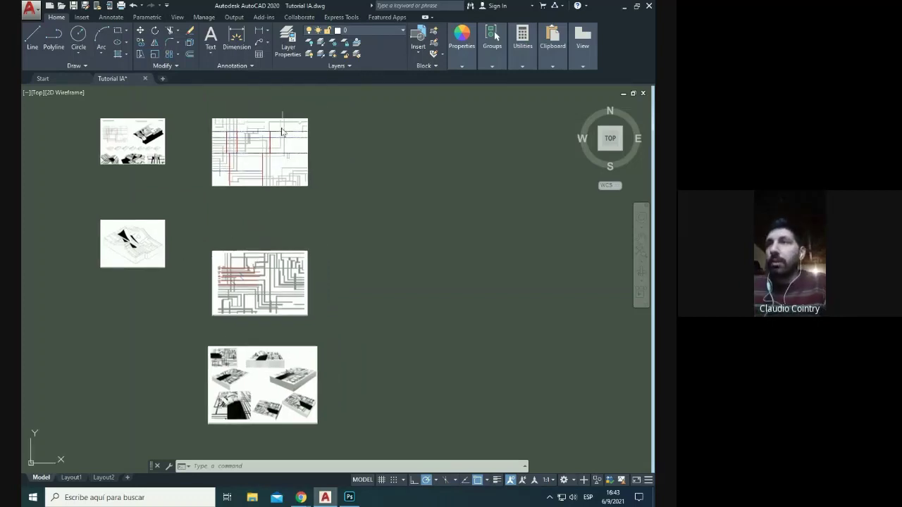
{"action": "scroll", "coordinate": [282, 131], "scroll_direction": "up", "scroll_amount": 2}
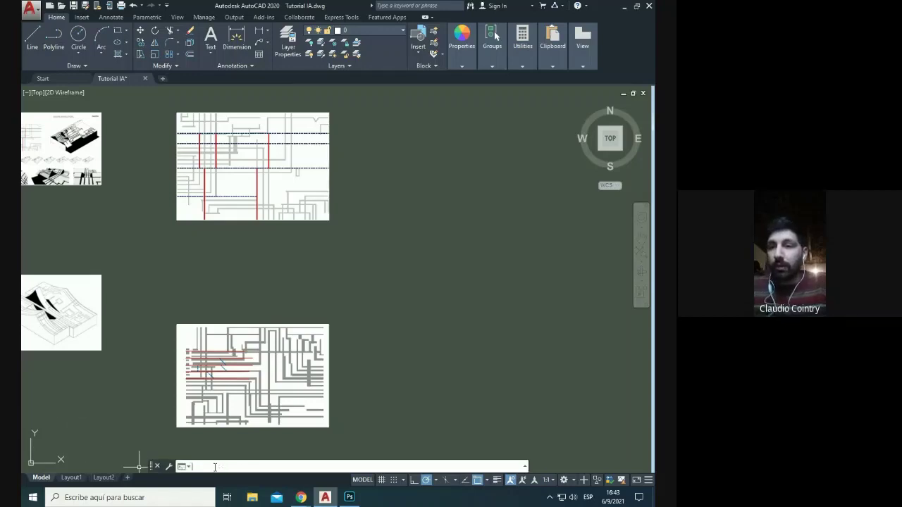
{"action": "left_click", "coordinate": [192, 466]}
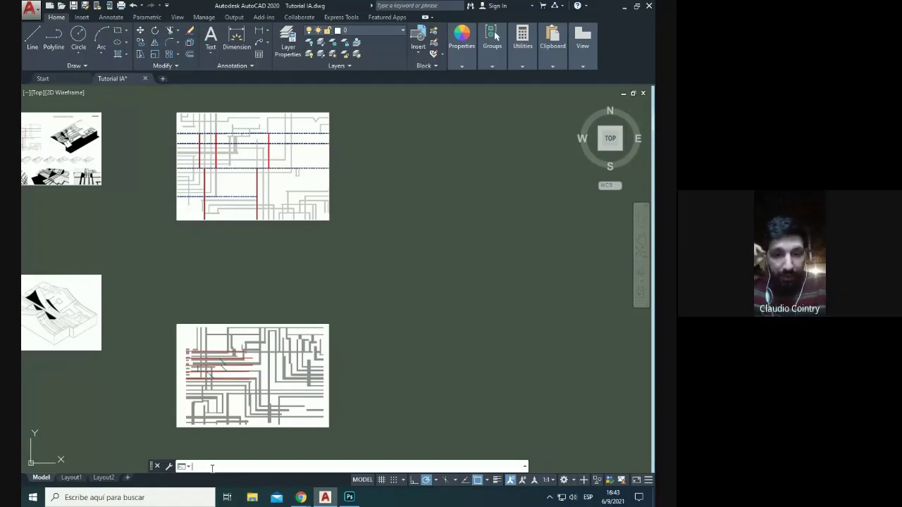
{"action": "scroll", "coordinate": [368, 328], "scroll_direction": "down", "scroll_amount": 5}
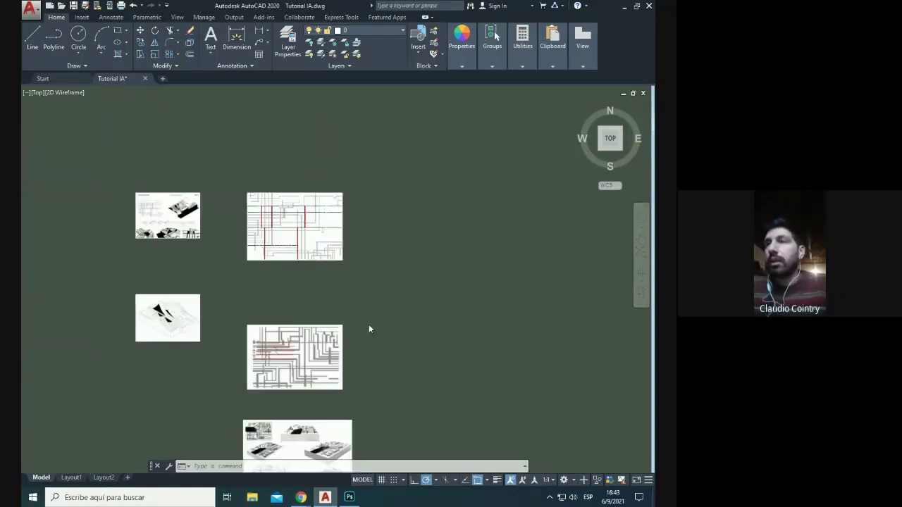
{"action": "scroll", "coordinate": [319, 367], "scroll_direction": "up", "scroll_amount": 6}
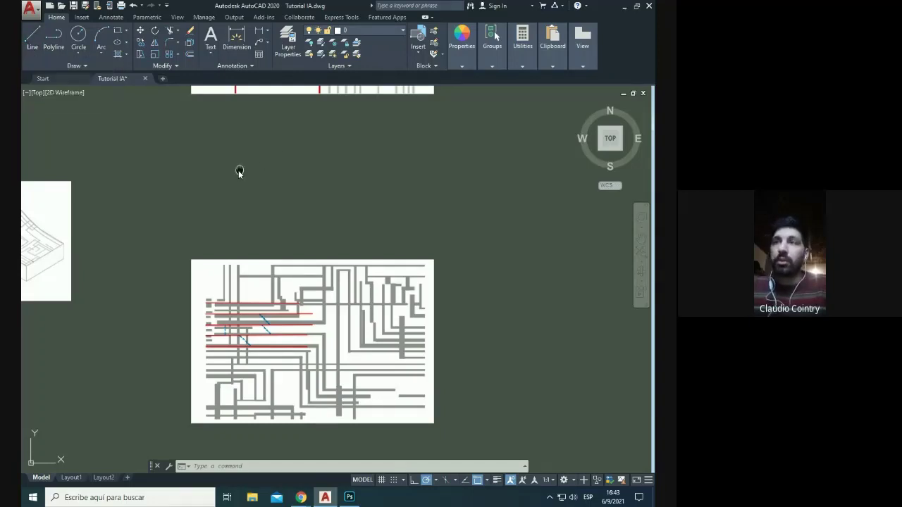
{"action": "middle_click_drag", "start_coordinate": [238, 171], "coordinate": [209, 191]}
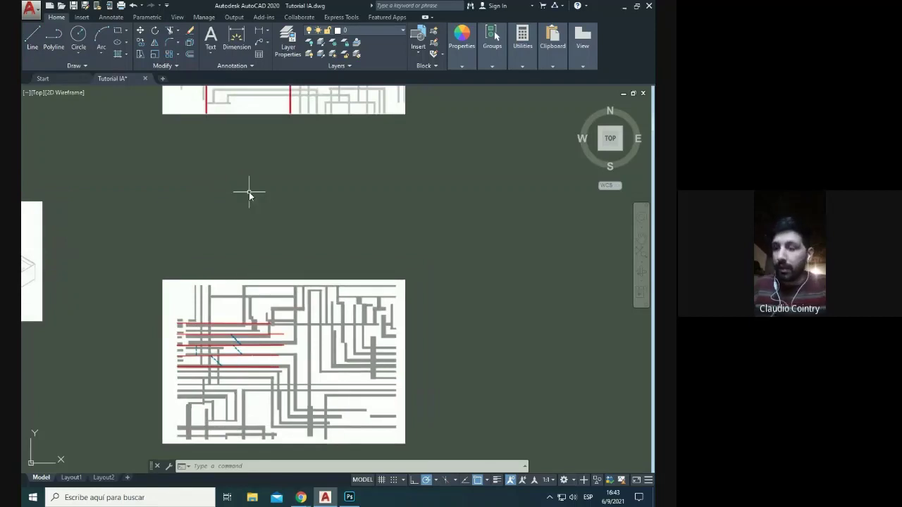
{"action": "type", "text": "l"}
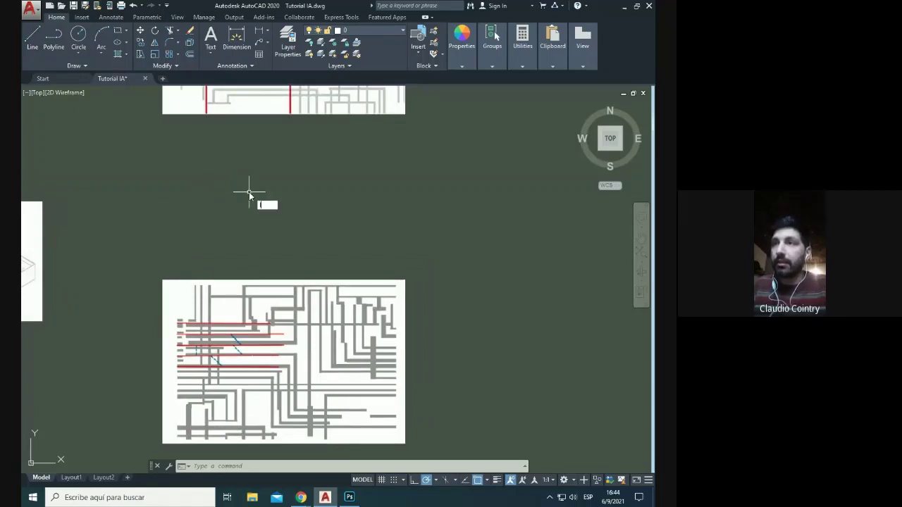
{"action": "key", "text": "Return"}
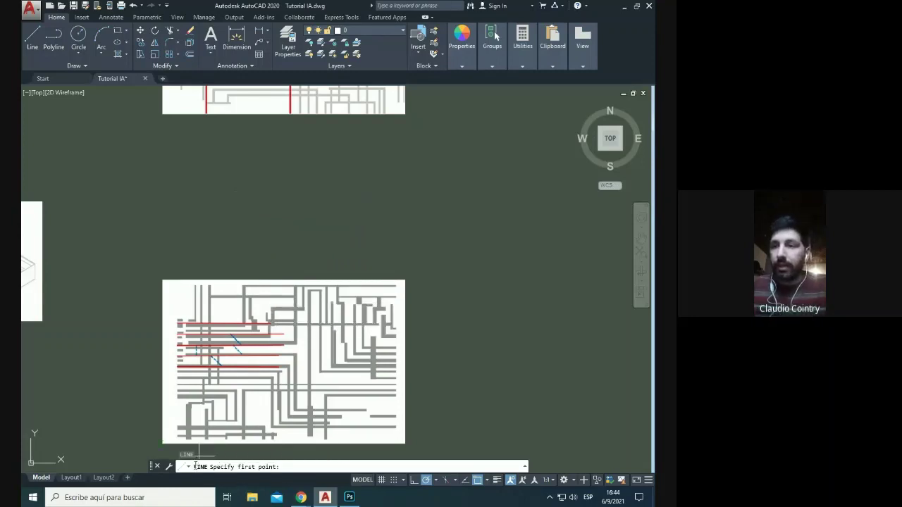
{"action": "scroll", "coordinate": [228, 362], "scroll_direction": "down", "scroll_amount": 2}
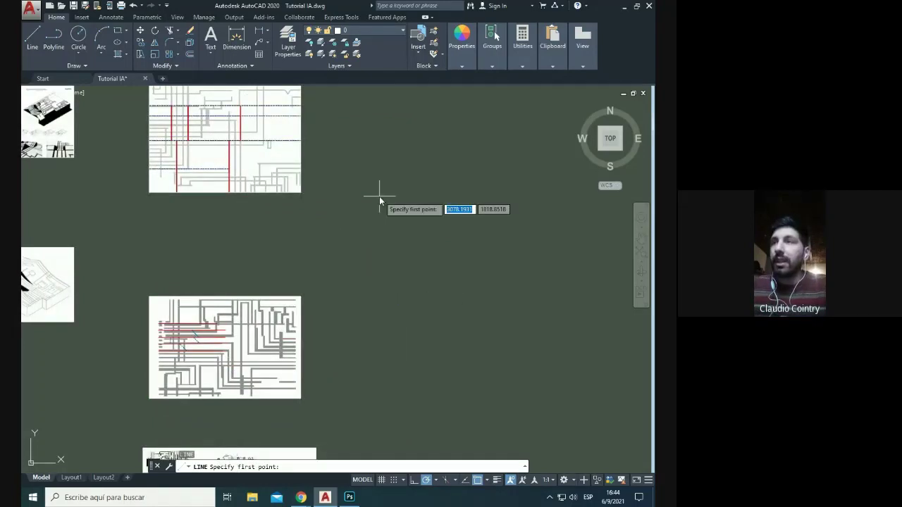
{"action": "scroll", "coordinate": [272, 228], "scroll_direction": "up", "scroll_amount": 2}
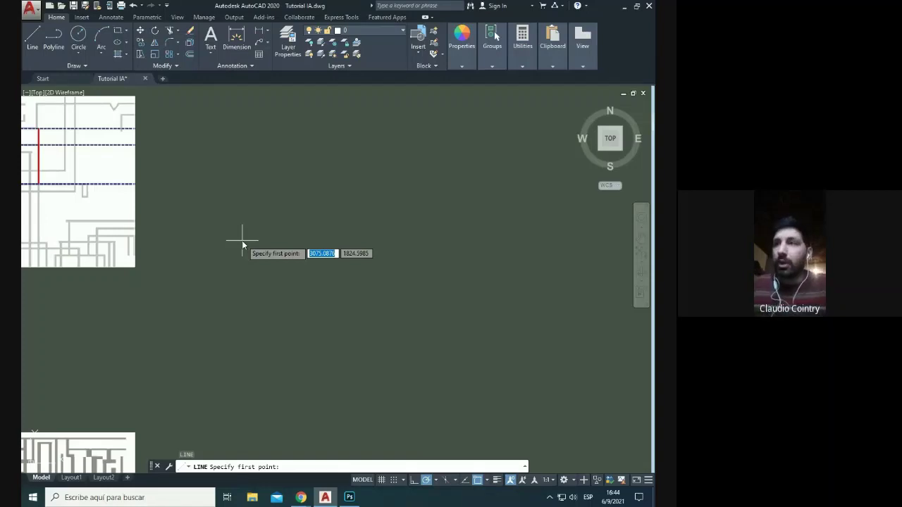
{"action": "type", "text": "0"}
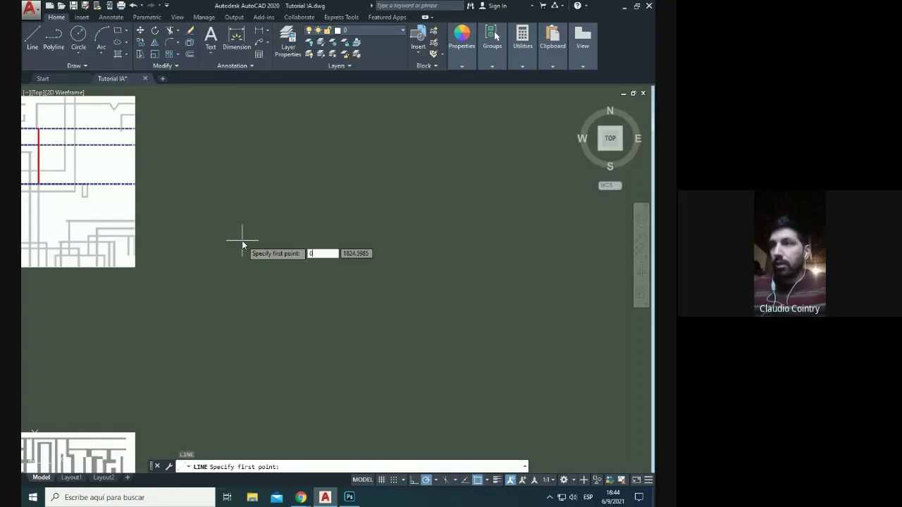
{"action": "key", "text": "Tab"}
{"action": "type", "text": "0"}
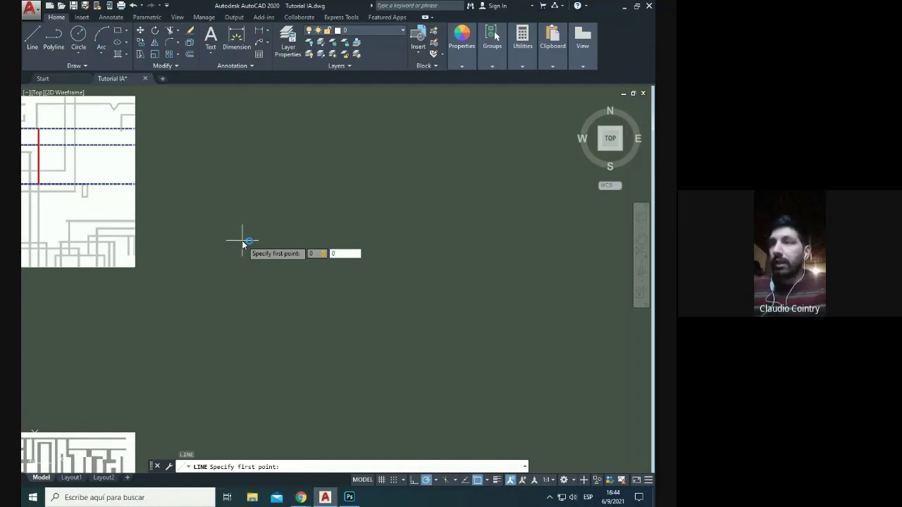
{"action": "key", "text": "Return"}
{"action": "scroll", "coordinate": [387, 151], "scroll_direction": "down", "scroll_amount": 5}
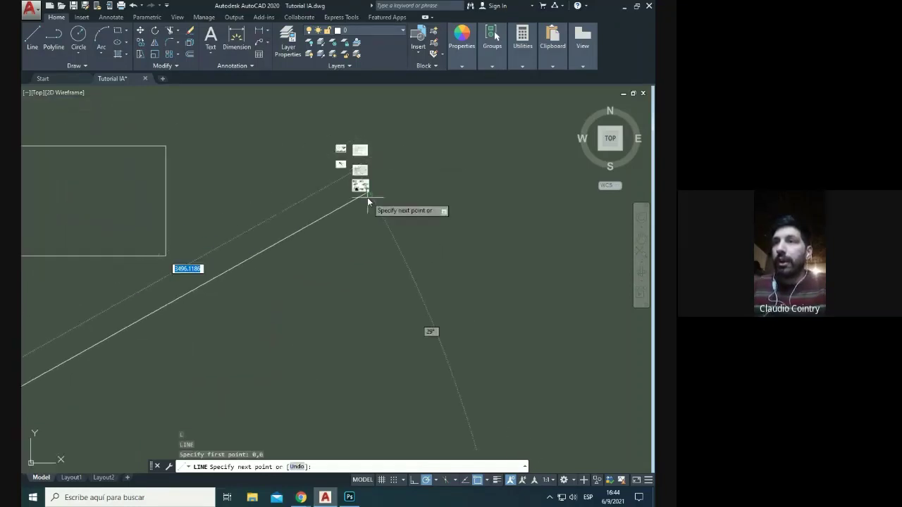
{"action": "scroll", "coordinate": [367, 197], "scroll_direction": "down", "scroll_amount": 3}
{"action": "scroll", "coordinate": [296, 235], "scroll_direction": "up", "scroll_amount": 3}
{"action": "middle_click_drag", "start_coordinate": [296, 236], "coordinate": [310, 151]}
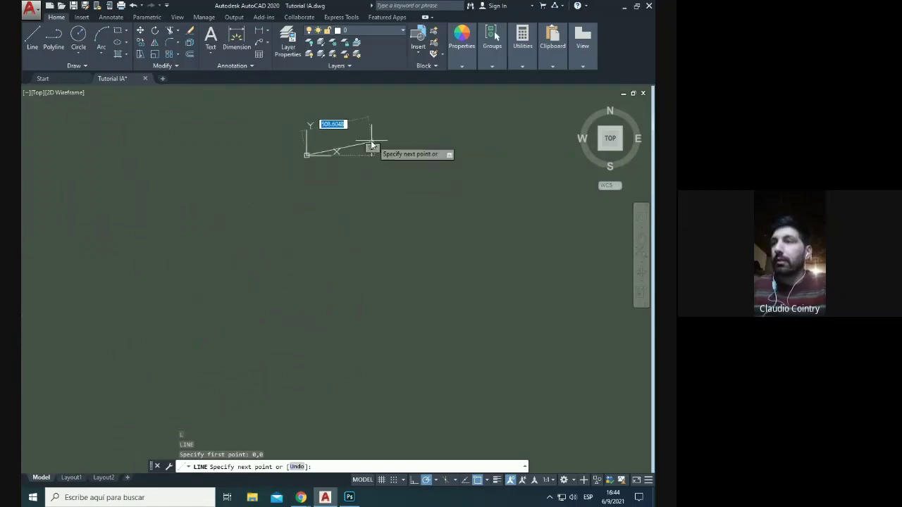
{"action": "mouse_move", "coordinate": [371, 145]}
{"action": "middle_mouse_down"}
{"action": "mouse_move", "coordinate": [326, 243]}
{"action": "mouse_move", "coordinate": [380, 257]}
{"action": "mouse_move", "coordinate": [312, 338]}
{"action": "mouse_move", "coordinate": [308, 308]}
{"action": "mouse_move", "coordinate": [272, 368]}
{"action": "middle_mouse_up"}
{"action": "key", "text": "Escape"}
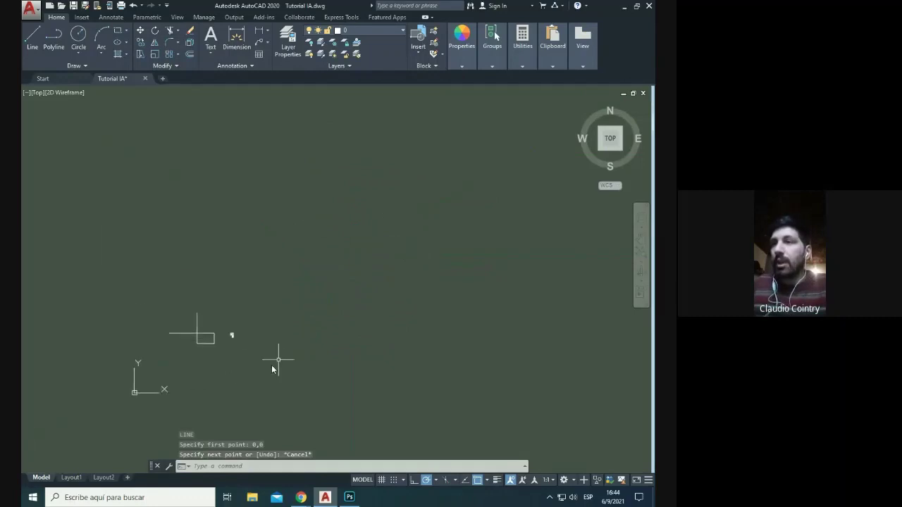
Step: Draw a horizontal line 10 units long in the empty area beside the reference sheets
{"action": "scroll", "coordinate": [239, 352], "scroll_direction": "up", "scroll_amount": 5}
{"action": "scroll", "coordinate": [141, 292], "scroll_direction": "up", "scroll_amount": 3}
{"action": "scroll", "coordinate": [338, 281], "scroll_direction": "up", "scroll_amount": 4}
{"action": "scroll", "coordinate": [272, 247], "scroll_direction": "up", "scroll_amount": 4}
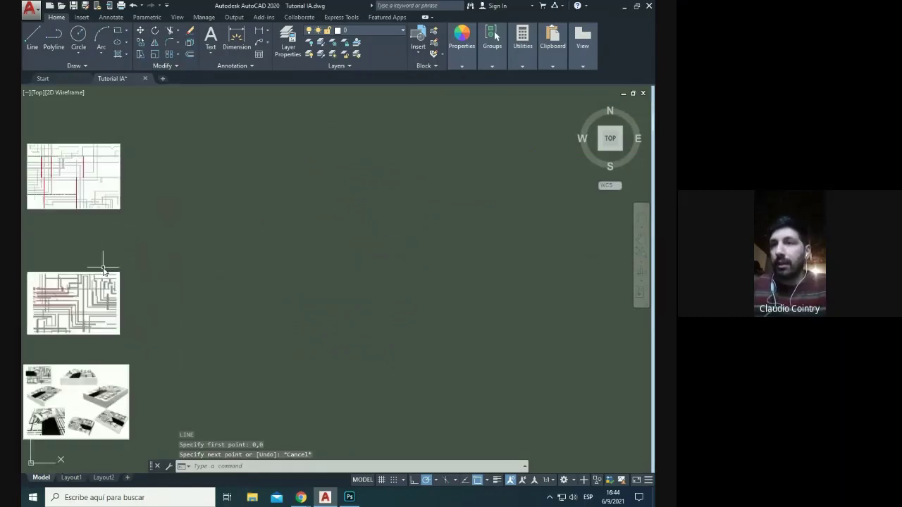
{"action": "middle_click_drag", "start_coordinate": [103, 269], "coordinate": [191, 205]}
{"action": "type", "text": "l"}
{"action": "key", "text": "Return"}
{"action": "scroll", "coordinate": [199, 201], "scroll_direction": "up", "scroll_amount": 2}
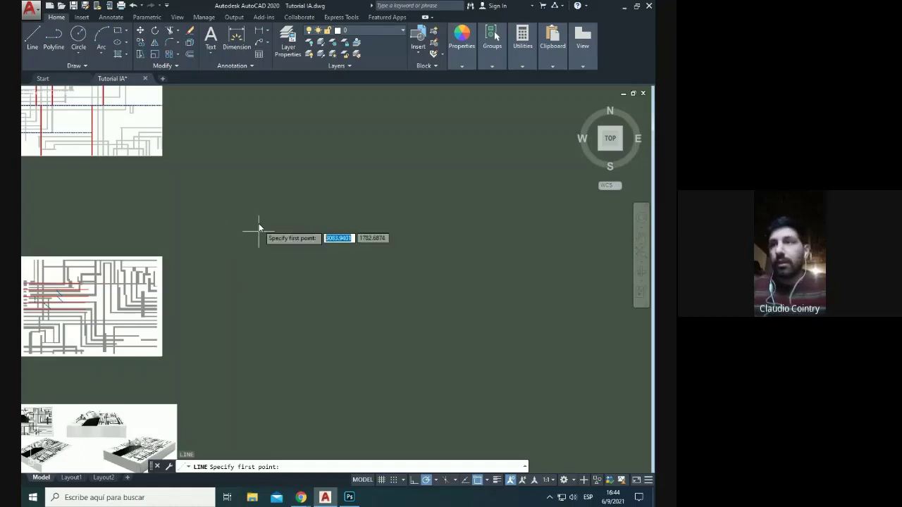
{"action": "scroll", "coordinate": [257, 233], "scroll_direction": "up", "scroll_amount": 2}
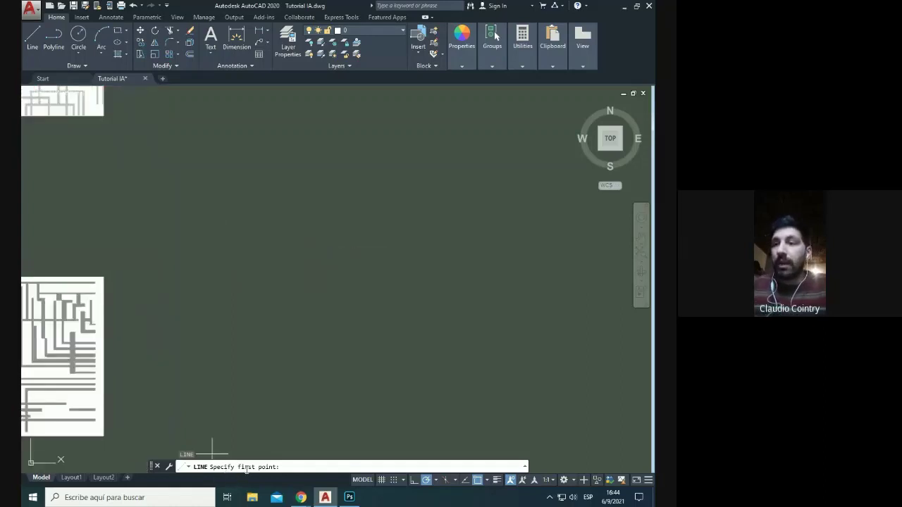
{"action": "left_click", "coordinate": [265, 277]}
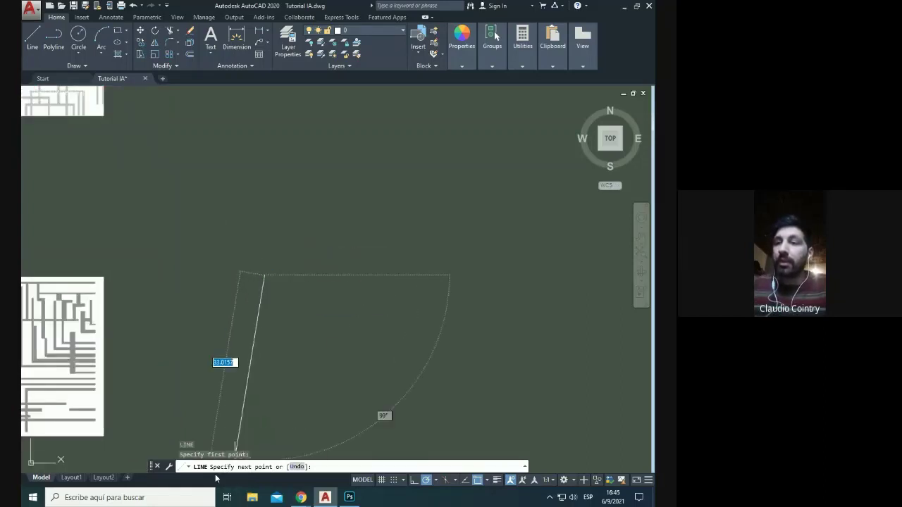
{"action": "scroll", "coordinate": [330, 272], "scroll_direction": "up", "scroll_amount": 4}
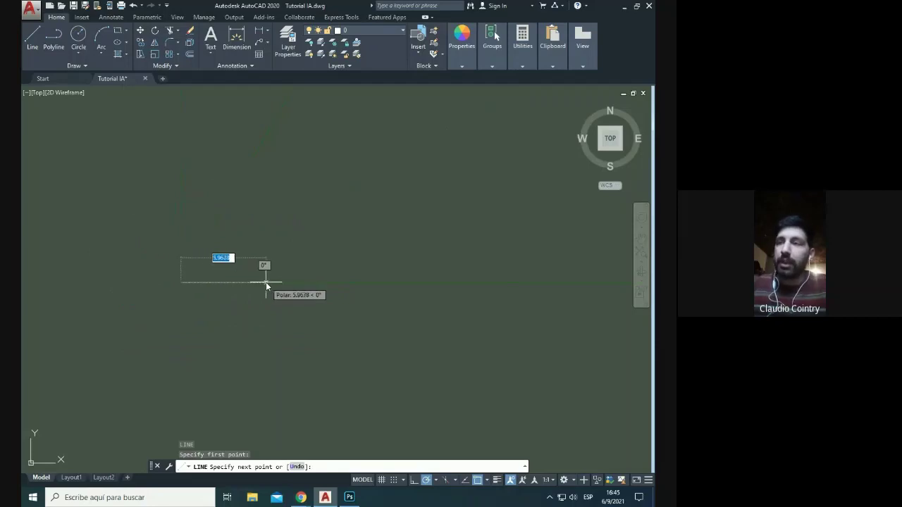
{"action": "type", "text": "10"}
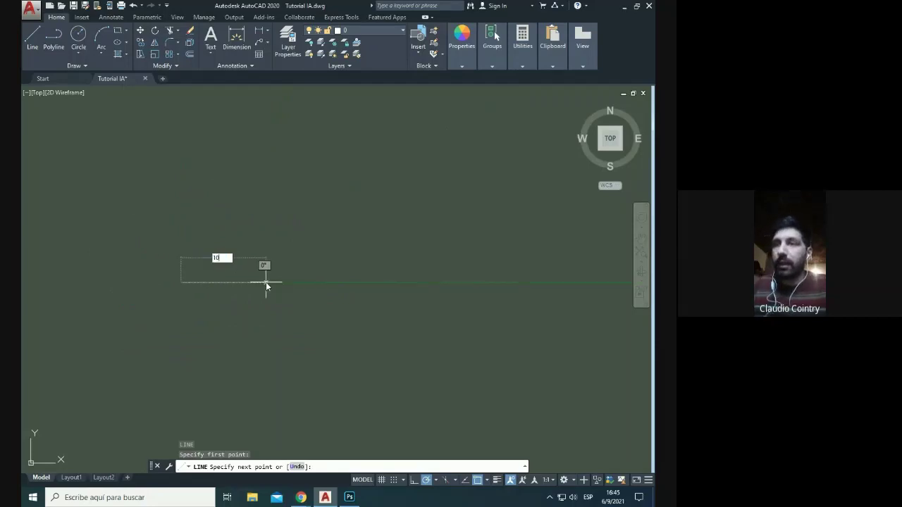
{"action": "key", "text": "Return"}
{"action": "key", "text": "Escape"}
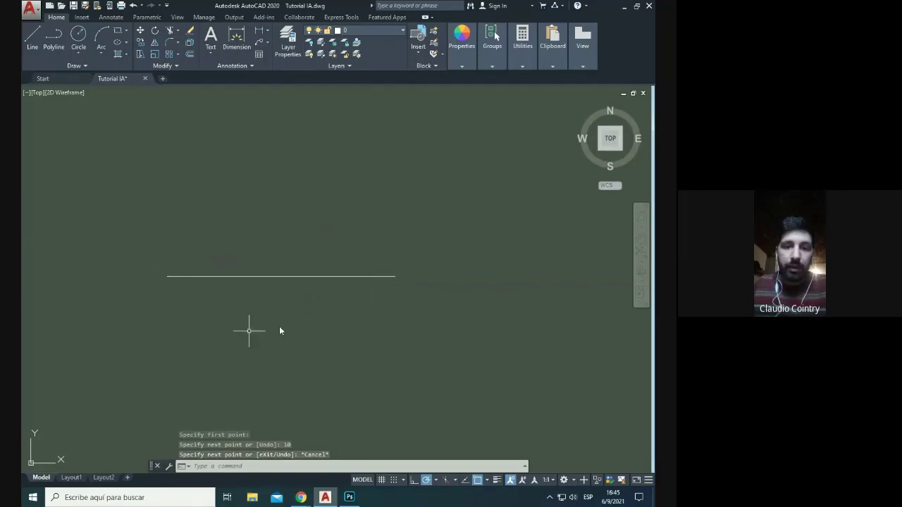
Step: Draw a freehand rectangle about 37.5 by 25.4 units to the right of the short horizontal line
{"action": "scroll", "coordinate": [324, 292], "scroll_direction": "down", "scroll_amount": 8}
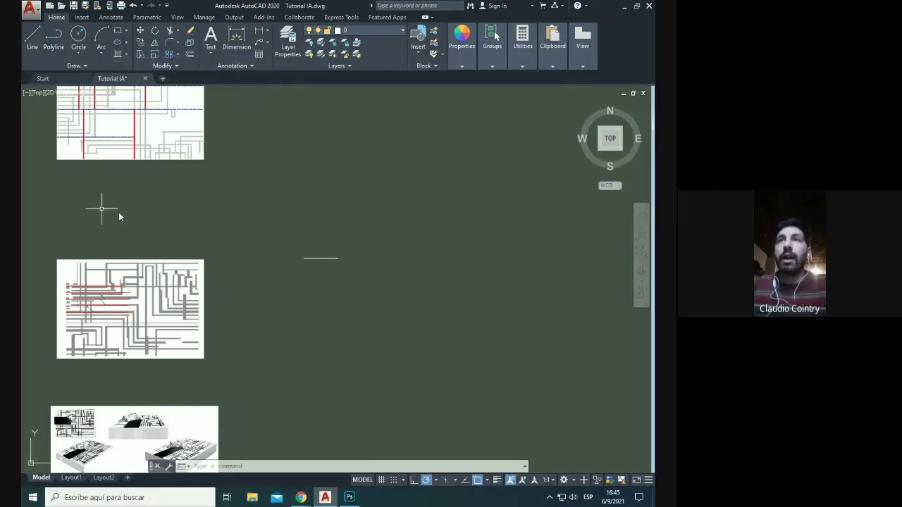
{"action": "left_click", "coordinate": [117, 31]}
{"action": "key", "text": "Escape"}
{"action": "type", "text": "re"}
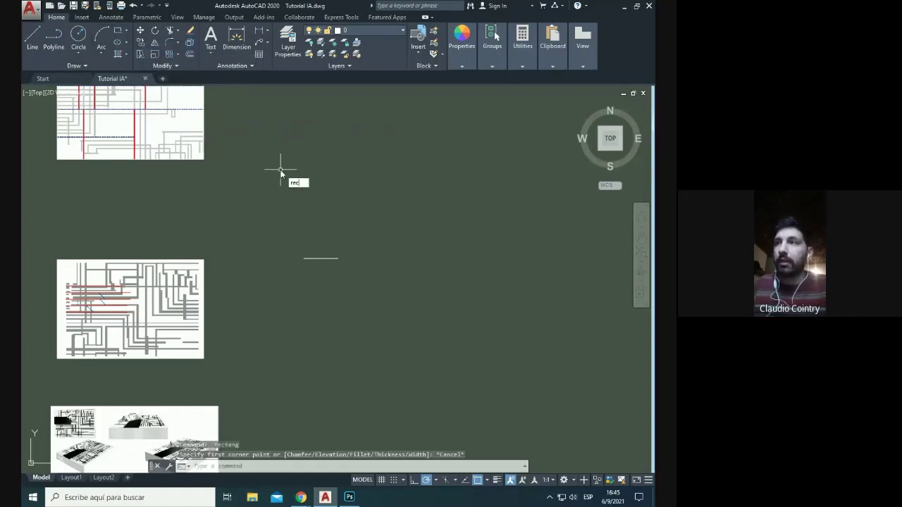
{"action": "type", "text": "c"}
{"action": "key", "text": "Return"}
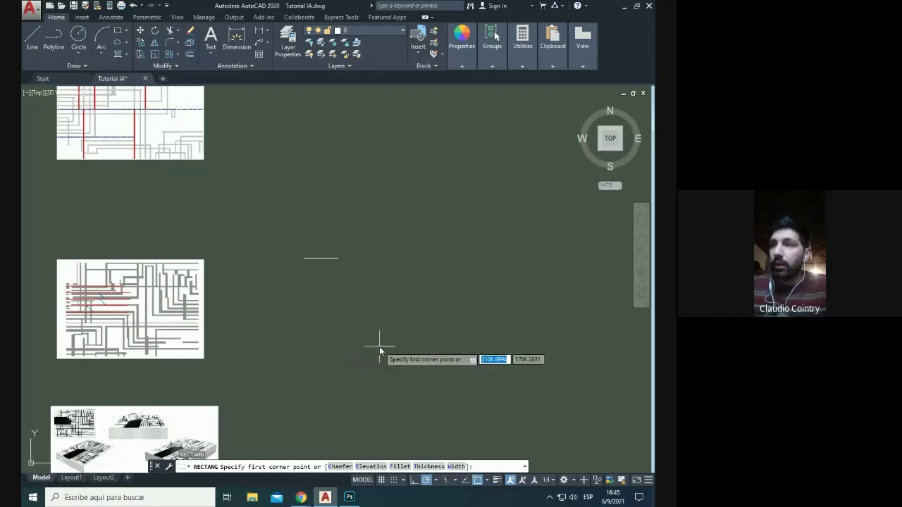
{"action": "left_click", "coordinate": [354, 320]}
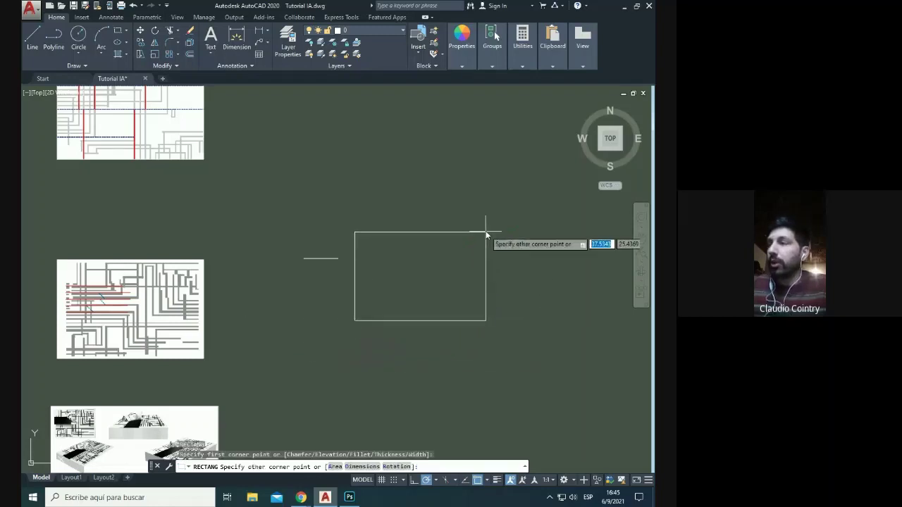
{"action": "left_click", "coordinate": [485, 233]}
{"action": "middle_click_drag", "start_coordinate": [515, 300], "coordinate": [272, 312]}
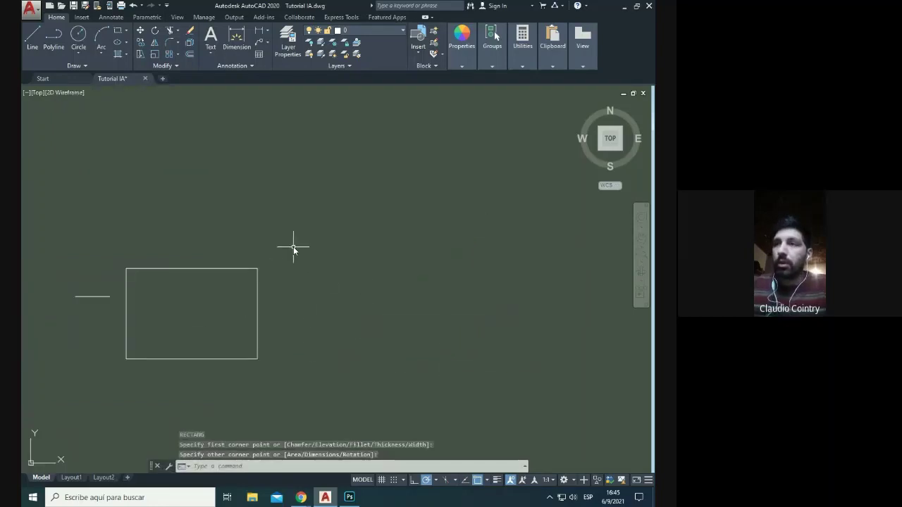
Step: Draw a second rectangle 42 units wide and 29.7 units high to the right of the first one
{"action": "key", "text": "Return"}
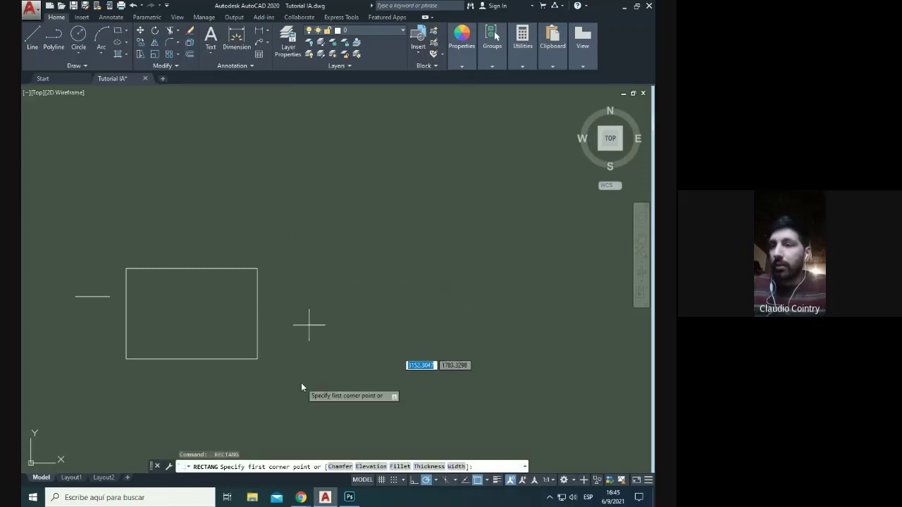
{"action": "left_click", "coordinate": [339, 305]}
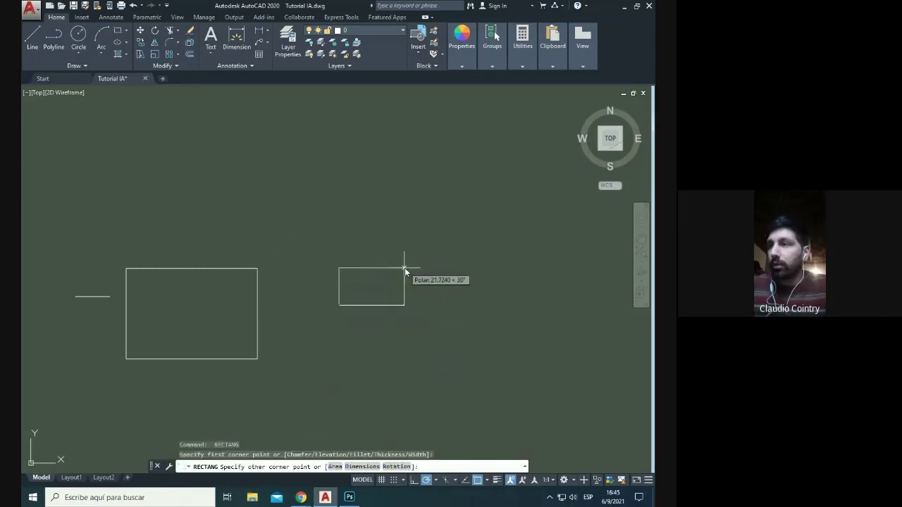
{"action": "scroll", "coordinate": [404, 262], "scroll_direction": "up", "scroll_amount": 4}
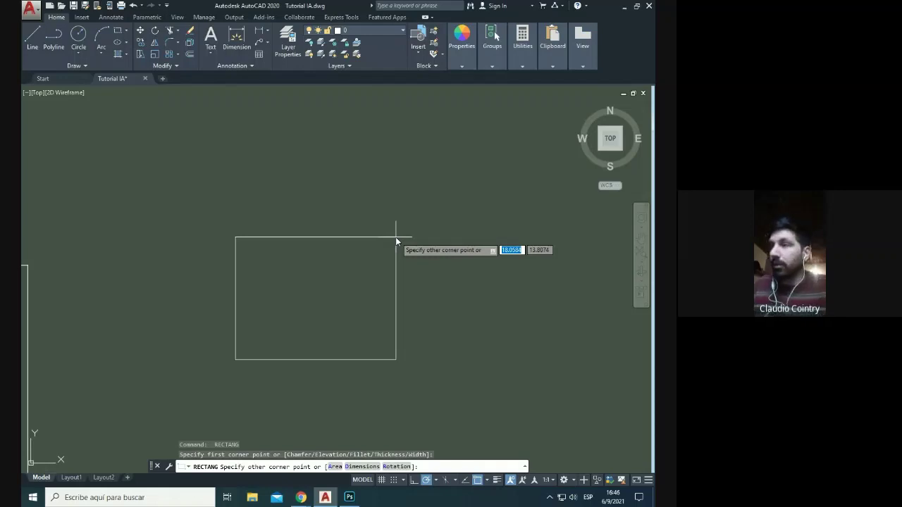
{"action": "type", "text": "42"}
{"action": "key", "text": "Tab"}
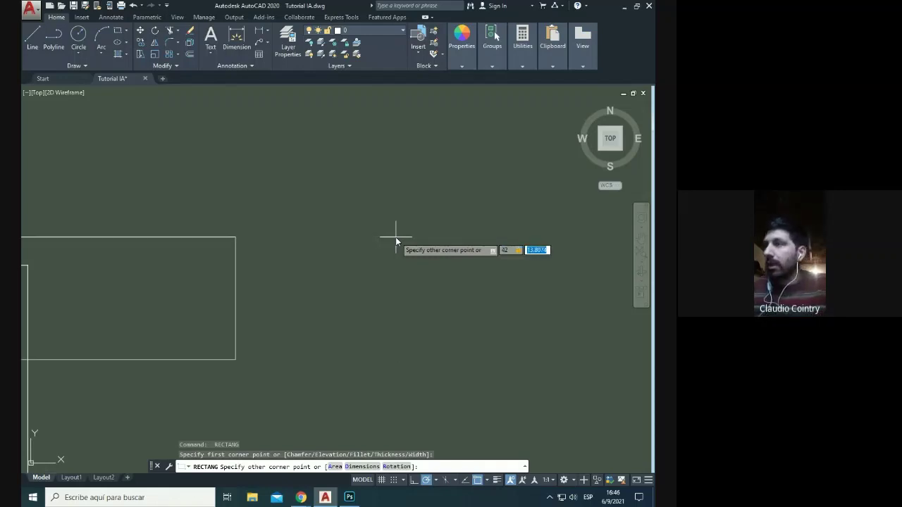
{"action": "type", "text": "29.7"}
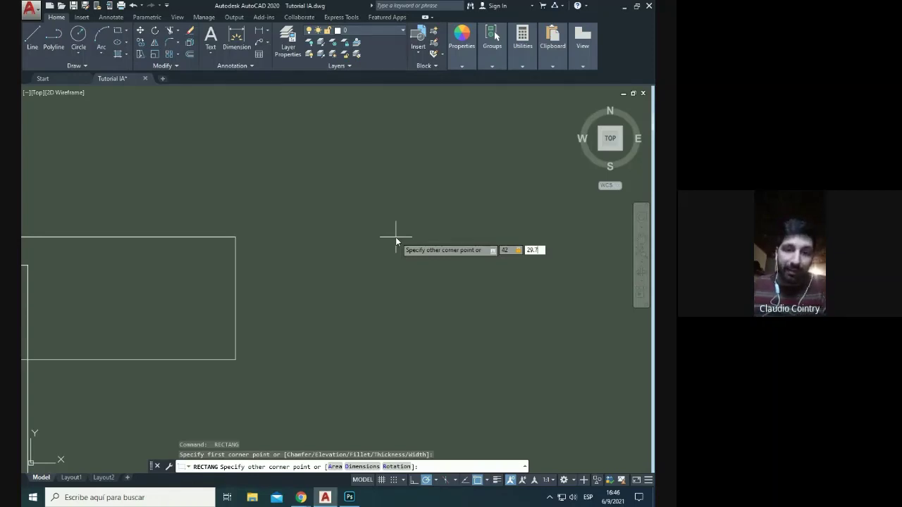
{"action": "key", "text": "Return"}
{"action": "scroll", "coordinate": [395, 240], "scroll_direction": "up", "scroll_amount": 3}
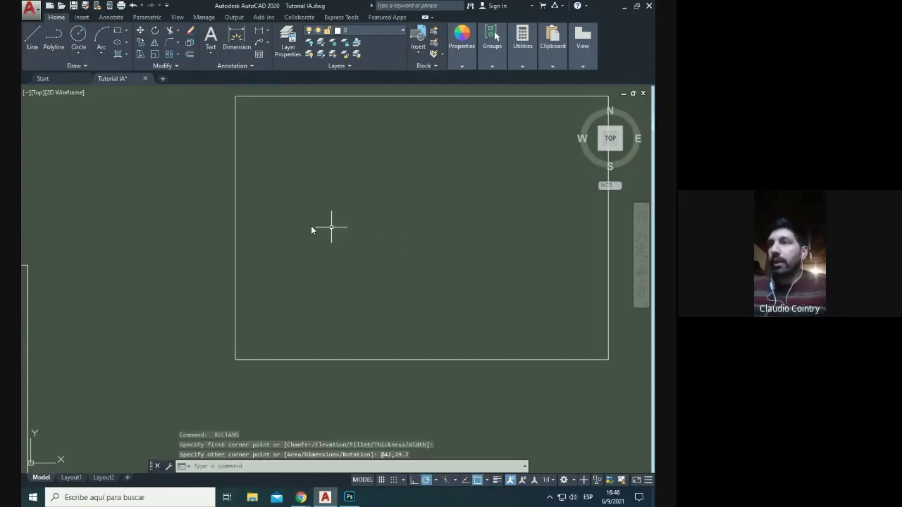
Step: Move the 42 by 29.7 rectangle farther up and to the right, away from the freehand rectangle
{"action": "scroll", "coordinate": [242, 252], "scroll_direction": "down", "scroll_amount": 4}
{"action": "scroll", "coordinate": [343, 224], "scroll_direction": "up", "scroll_amount": 4}
{"action": "left_click", "coordinate": [263, 134]}
{"action": "left_click", "coordinate": [173, 229]}
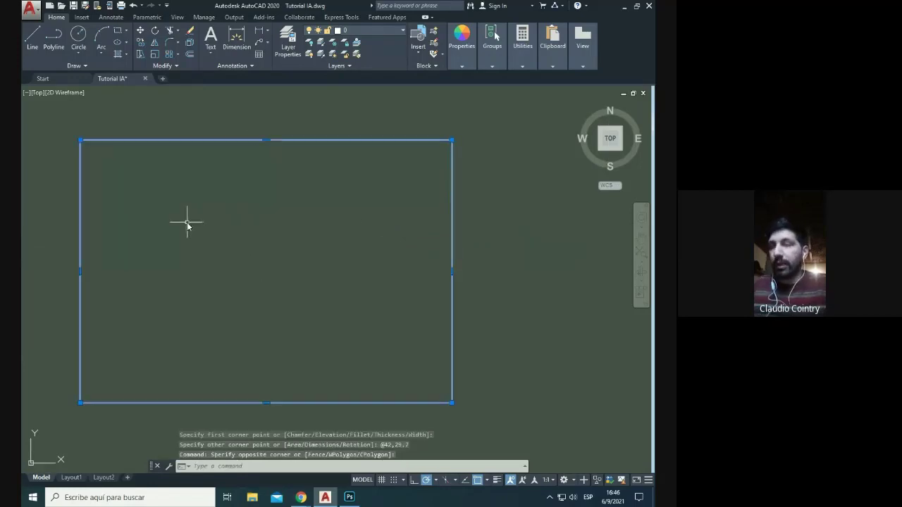
{"action": "type", "text": "m"}
{"action": "key", "text": "Return"}
{"action": "left_click", "coordinate": [184, 289]}
{"action": "left_click", "coordinate": [348, 194]}
{"action": "key", "text": "Escape"}
Step: Examine the upper line-drawing sheet with the red segments and blue dashed lines
{"action": "middle_click_drag", "start_coordinate": [324, 207], "coordinate": [248, 263]}
{"action": "scroll", "coordinate": [137, 373], "scroll_direction": "down", "scroll_amount": 2}
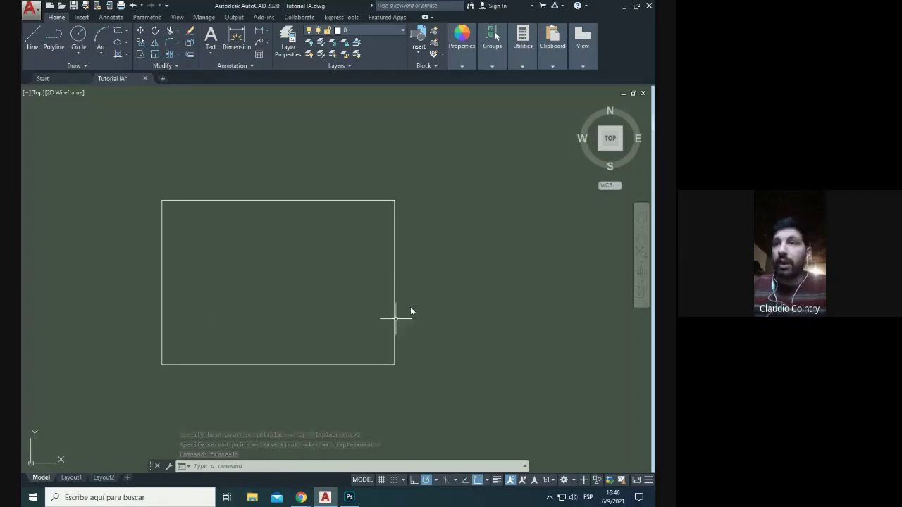
{"action": "scroll", "coordinate": [448, 229], "scroll_direction": "down", "scroll_amount": 8}
{"action": "scroll", "coordinate": [250, 249], "scroll_direction": "up", "scroll_amount": 4}
{"action": "scroll", "coordinate": [250, 249], "scroll_direction": "up", "scroll_amount": 2}
{"action": "middle_click_drag", "start_coordinate": [362, 181], "coordinate": [308, 237]}
{"action": "left_click_drag", "start_coordinate": [402, 250], "coordinate": [368, 229]}
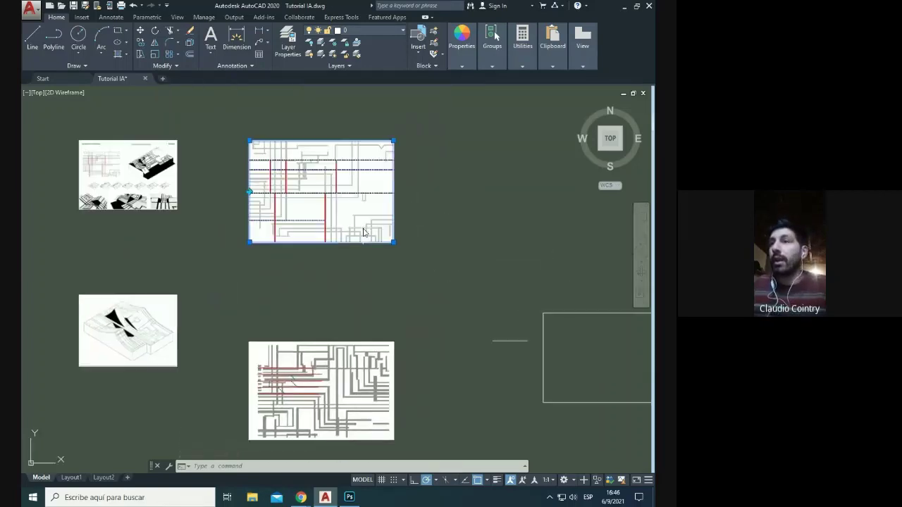
{"action": "scroll", "coordinate": [408, 145], "scroll_direction": "up", "scroll_amount": 2}
{"action": "scroll", "coordinate": [229, 199], "scroll_direction": "up", "scroll_amount": 2}
{"action": "key", "text": "Escape"}
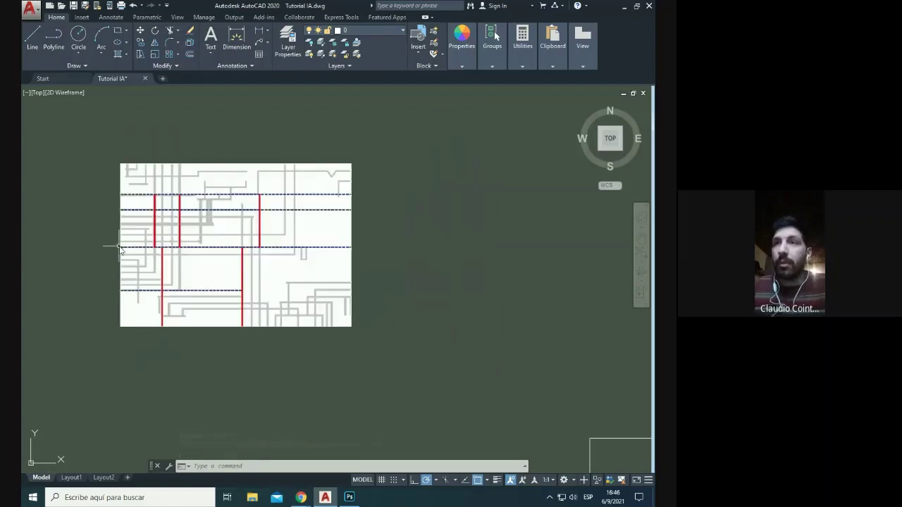
Step: Delete the short horizontal line beside the freehand rectangle
{"action": "scroll", "coordinate": [120, 250], "scroll_direction": "down", "scroll_amount": 2}
{"action": "middle_click_drag", "start_coordinate": [463, 438], "coordinate": [391, 356]}
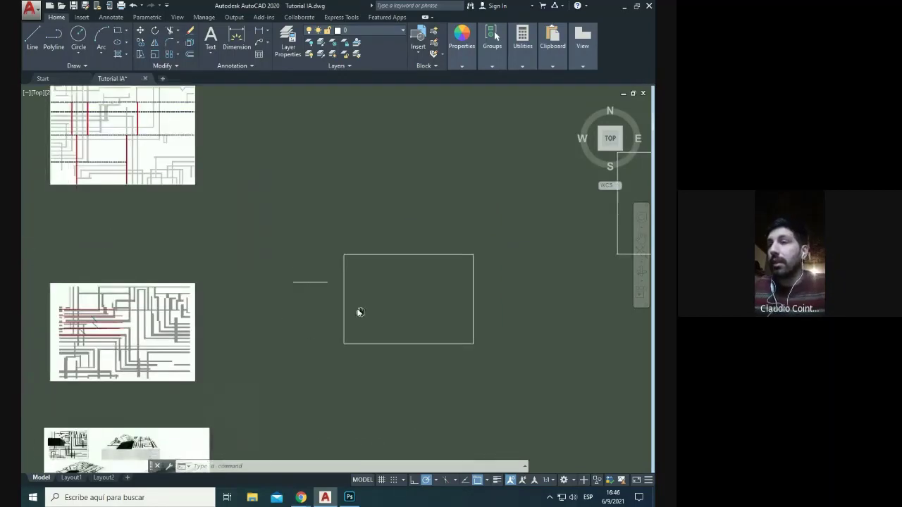
{"action": "left_click", "coordinate": [310, 267]}
{"action": "left_click", "coordinate": [272, 362]}
{"action": "key", "text": "Delete"}
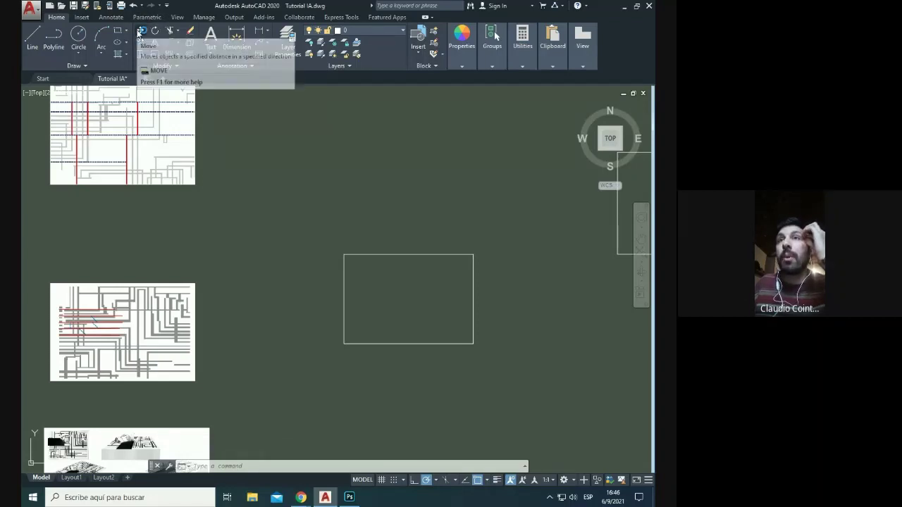
Step: Measure the vertical distance from the upper line-drawing sheet's top-left corner down to its first blue dashed line with DIST
{"action": "middle_click_drag", "start_coordinate": [217, 178], "coordinate": [353, 233]}
{"action": "scroll", "coordinate": [210, 163], "scroll_direction": "up", "scroll_amount": 6}
{"action": "scroll", "coordinate": [149, 161], "scroll_direction": "down", "scroll_amount": 2}
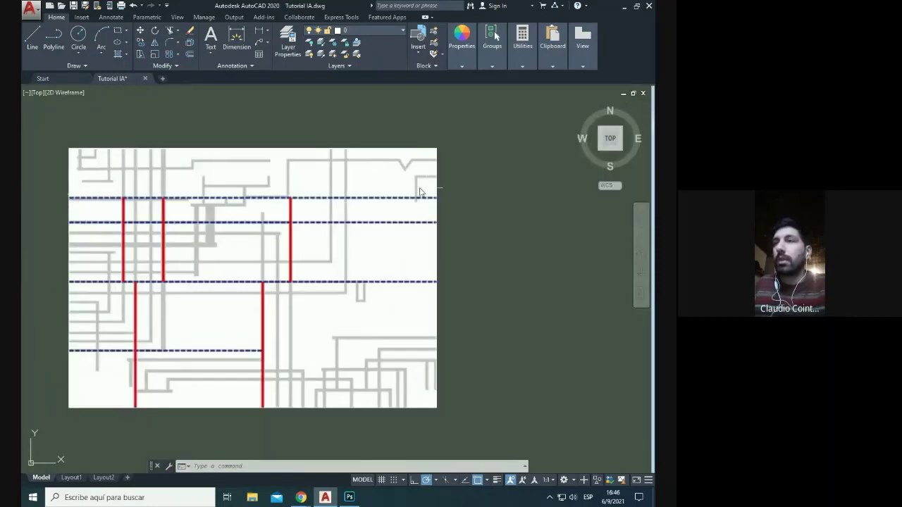
{"action": "type", "text": "D"}
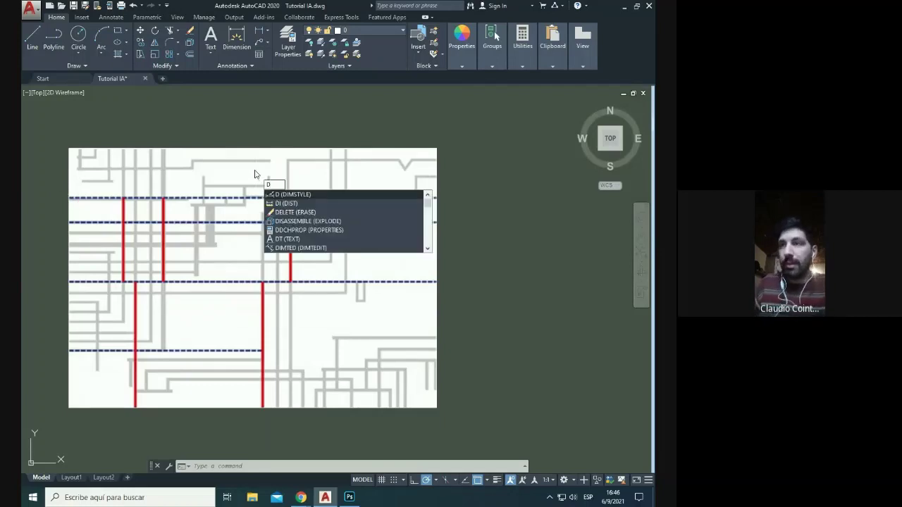
{"action": "type", "text": "I"}
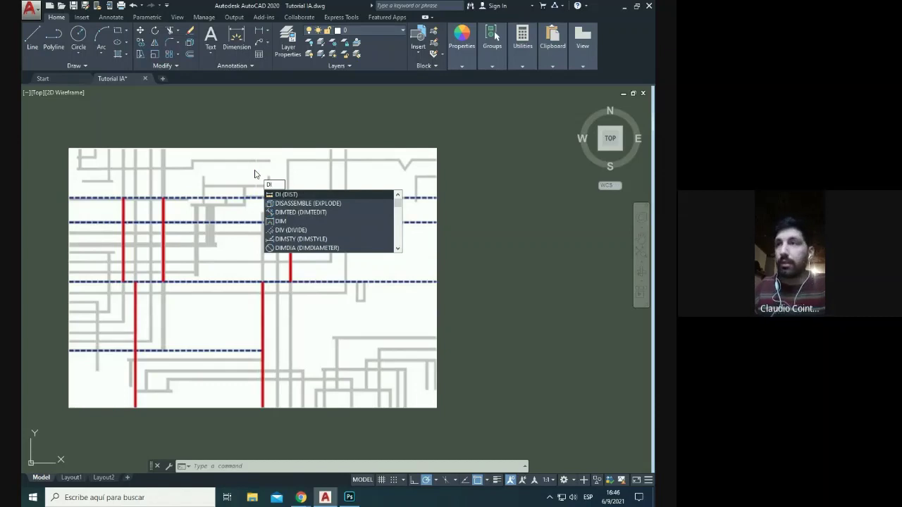
{"action": "key", "text": "Escape"}
{"action": "type", "text": "DI"}
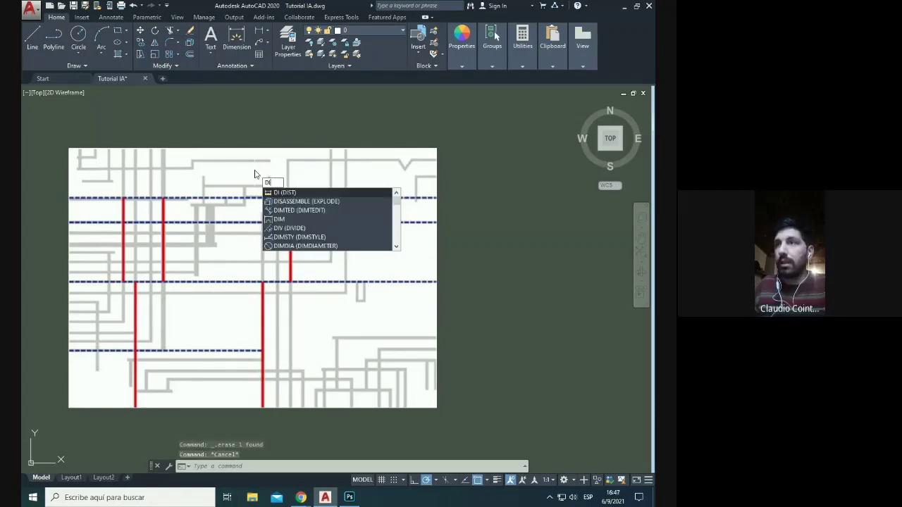
{"action": "key", "text": "Return"}
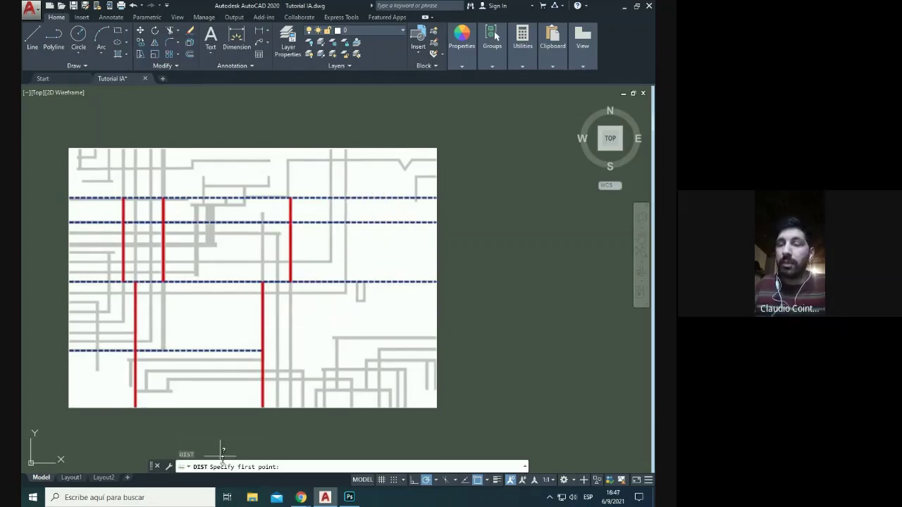
{"action": "scroll", "coordinate": [62, 148], "scroll_direction": "up", "scroll_amount": 6}
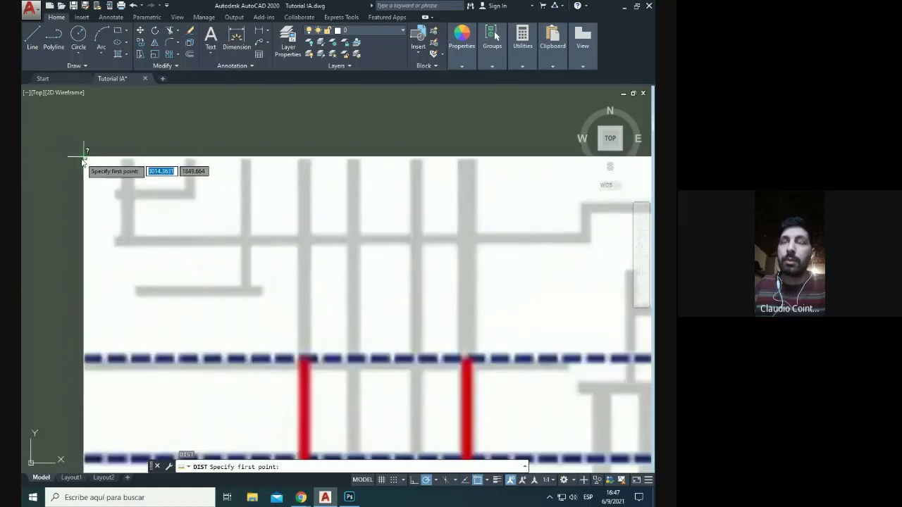
{"action": "left_click", "coordinate": [83, 158]}
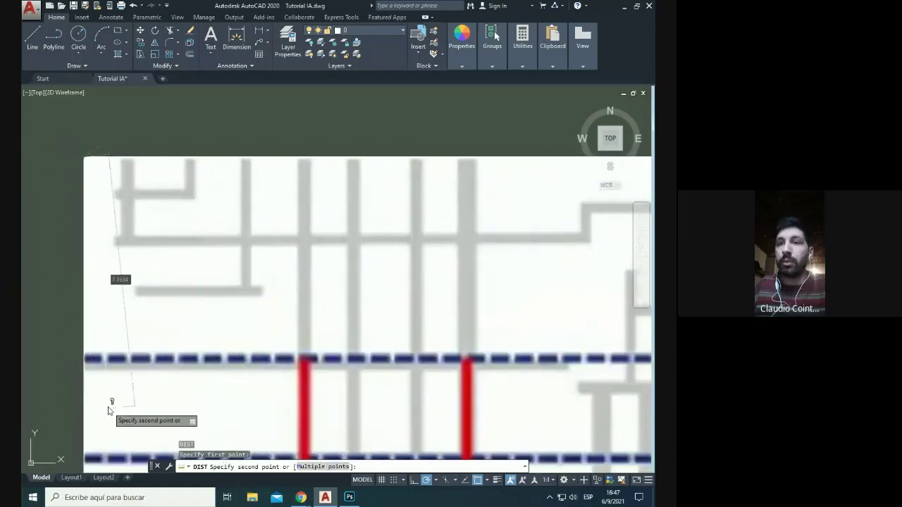
{"action": "left_click", "coordinate": [86, 361]}
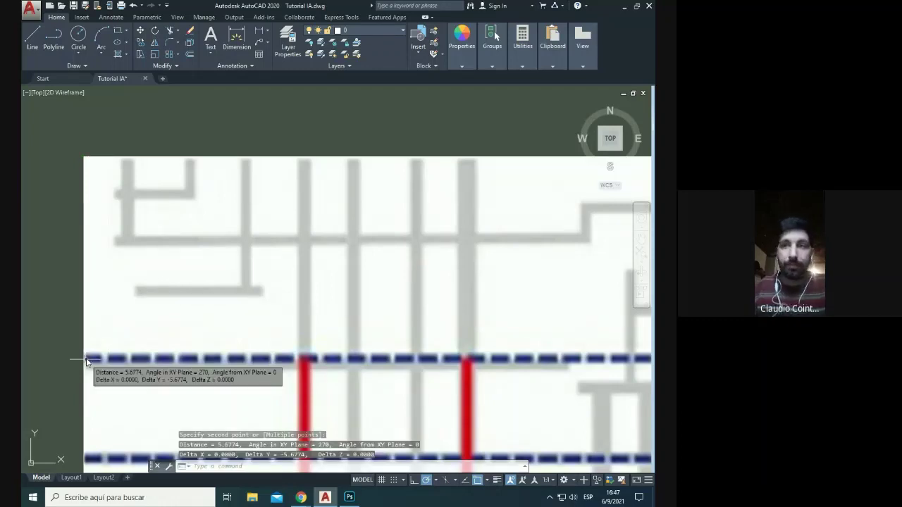
Step: Delete the freehand rectangle, keeping the 42 by 29.7 rectangle
{"action": "scroll", "coordinate": [190, 232], "scroll_direction": "down", "scroll_amount": 3}
{"action": "scroll", "coordinate": [150, 180], "scroll_direction": "down", "scroll_amount": 4}
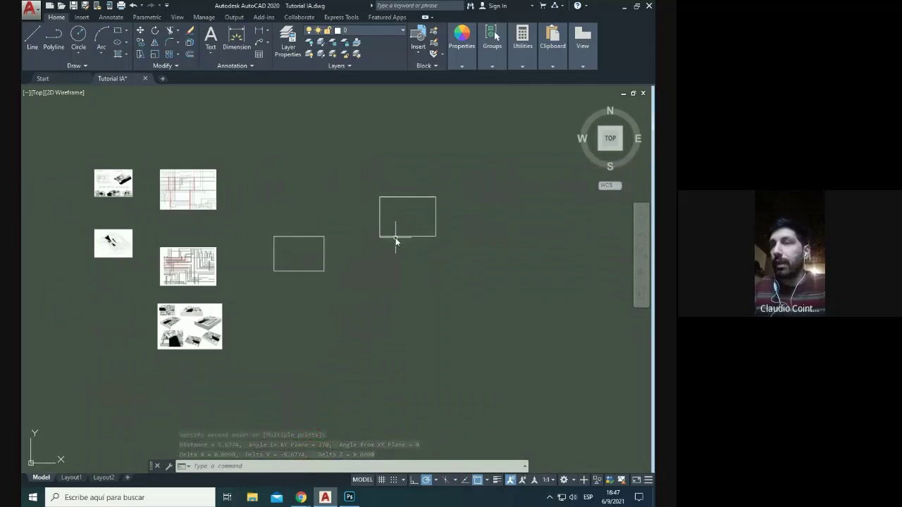
{"action": "scroll", "coordinate": [395, 237], "scroll_direction": "up", "scroll_amount": 2}
{"action": "middle_click_drag", "start_coordinate": [83, 172], "coordinate": [336, 214]}
{"action": "scroll", "coordinate": [367, 170], "scroll_direction": "up", "scroll_amount": 6}
{"action": "mouse_move", "coordinate": [234, 240]}
{"action": "middle_mouse_down"}
{"action": "mouse_move", "coordinate": [394, 217]}
{"action": "mouse_move", "coordinate": [197, 221]}
{"action": "middle_mouse_up"}
{"action": "scroll", "coordinate": [200, 128], "scroll_direction": "down", "scroll_amount": 6}
{"action": "left_click", "coordinate": [195, 216]}
{"action": "left_click", "coordinate": [161, 275]}
{"action": "key", "text": "Delete"}
{"action": "scroll", "coordinate": [345, 180], "scroll_direction": "up", "scroll_amount": 4}
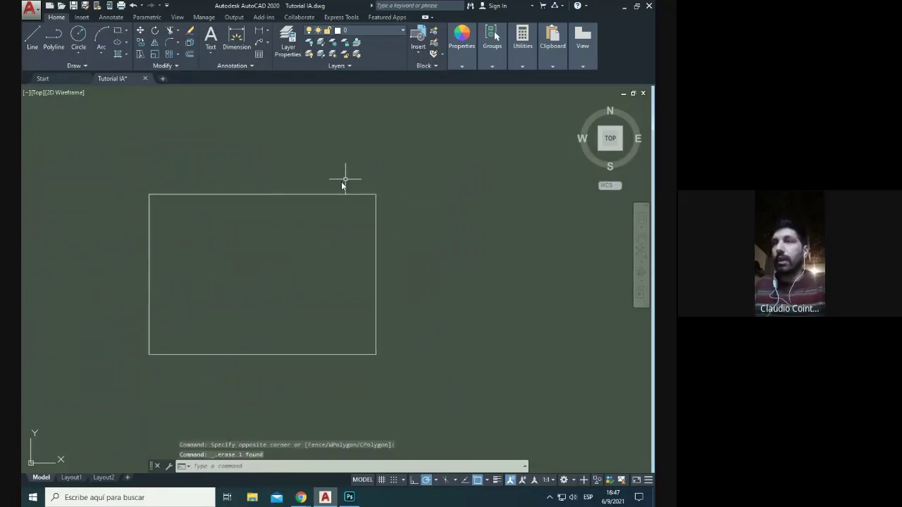
Step: Draw a line along the top edge of the 42 by 29.7 rectangle, from its top-left to its top-right corner
{"action": "type", "text": "l"}
{"action": "key", "text": "Return"}
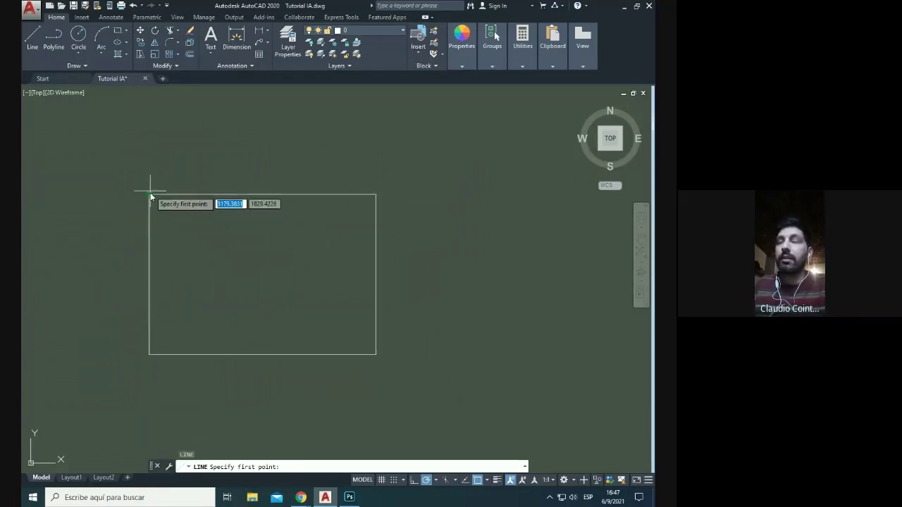
{"action": "left_click", "coordinate": [150, 195]}
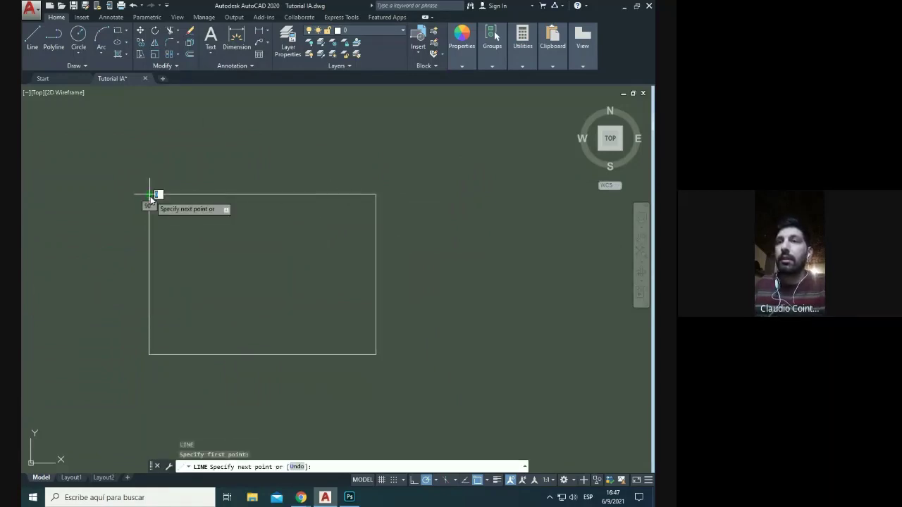
{"action": "left_click", "coordinate": [375, 195]}
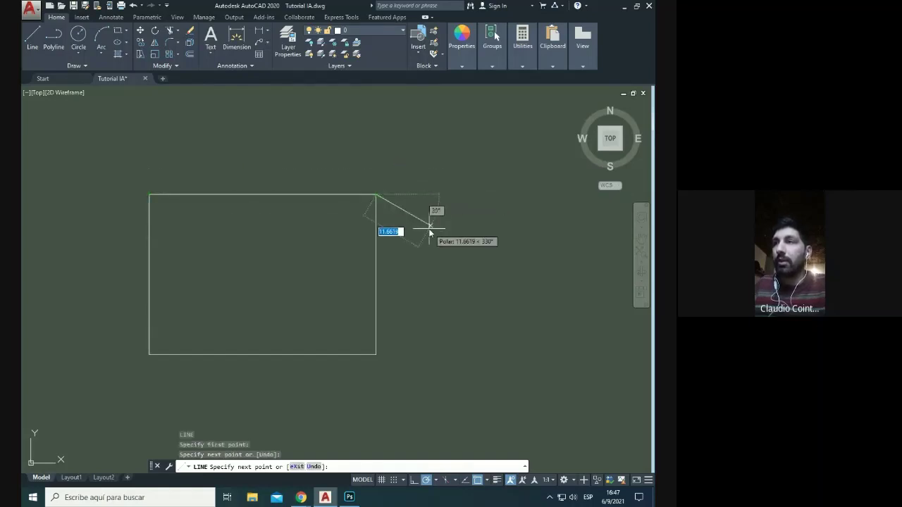
{"action": "key", "text": "Escape"}
{"action": "key", "text": "Escape"}
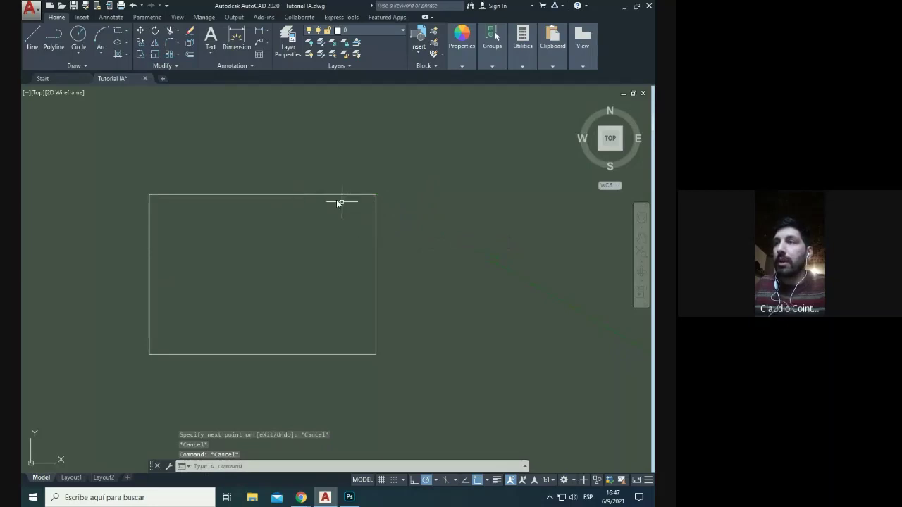
Step: Check by selection that the new top line and the rectangle are separate objects, leaving both deselected
{"action": "left_click", "coordinate": [328, 195]}
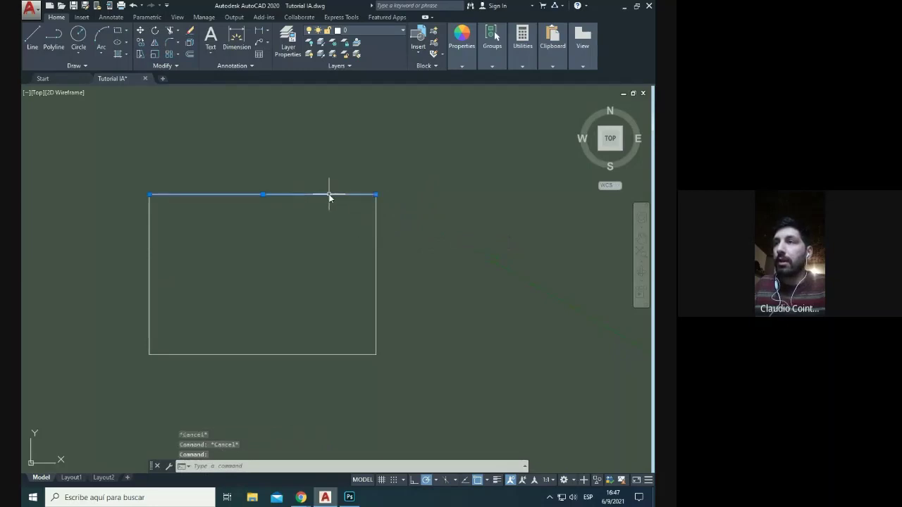
{"action": "key", "text": "Escape"}
{"action": "left_click", "coordinate": [376, 215]}
{"action": "key", "text": "Escape"}
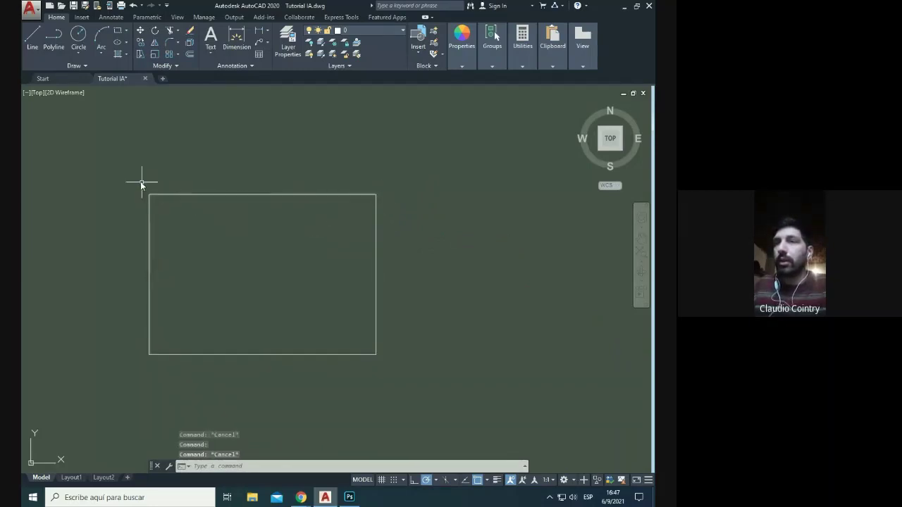
{"action": "left_click", "coordinate": [171, 195]}
{"action": "key", "text": "Escape"}
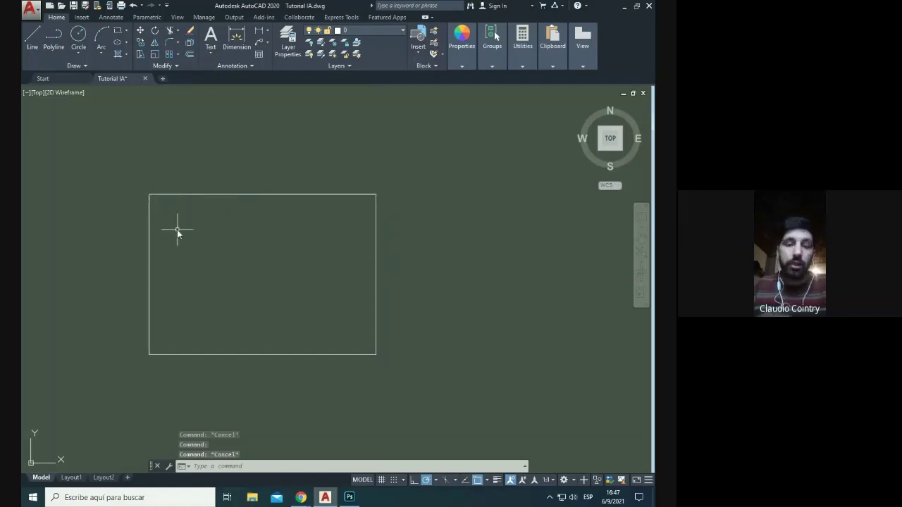
{"action": "left_click", "coordinate": [97, 453]}
{"action": "key", "text": "Escape"}
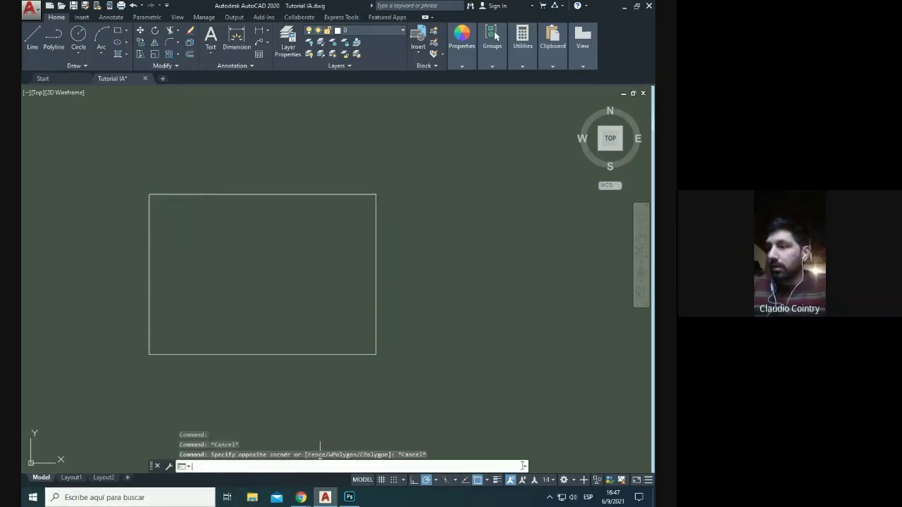
Step: Review the command history for the measured distance and identify the top line by selecting it briefly
{"action": "left_click", "coordinate": [524, 466]}
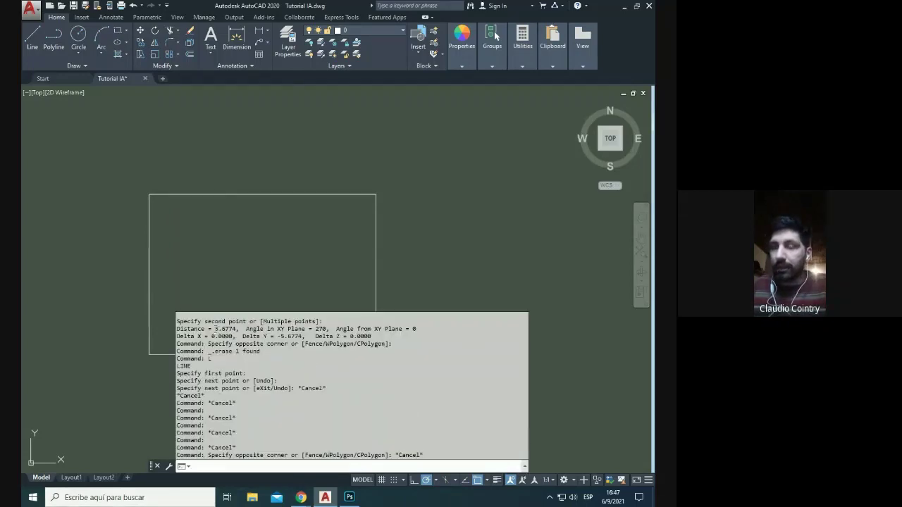
{"action": "key", "text": "Escape"}
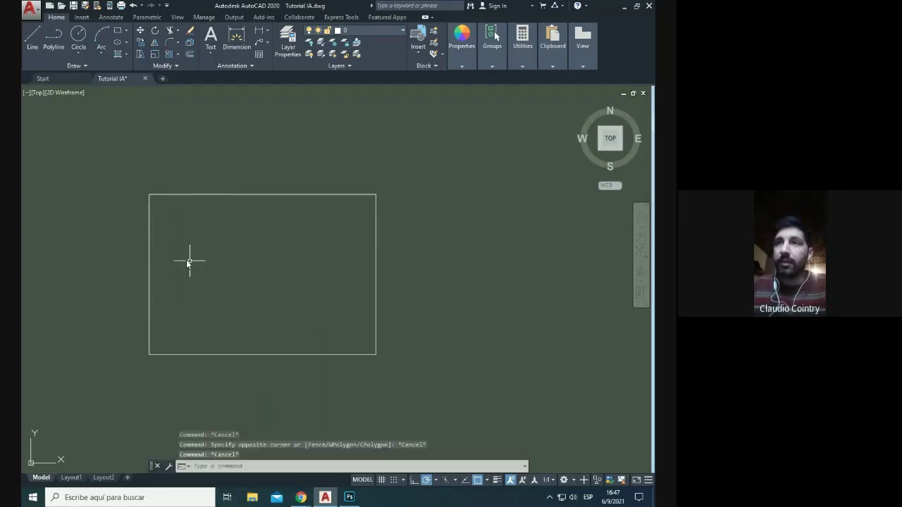
{"action": "left_click", "coordinate": [157, 194]}
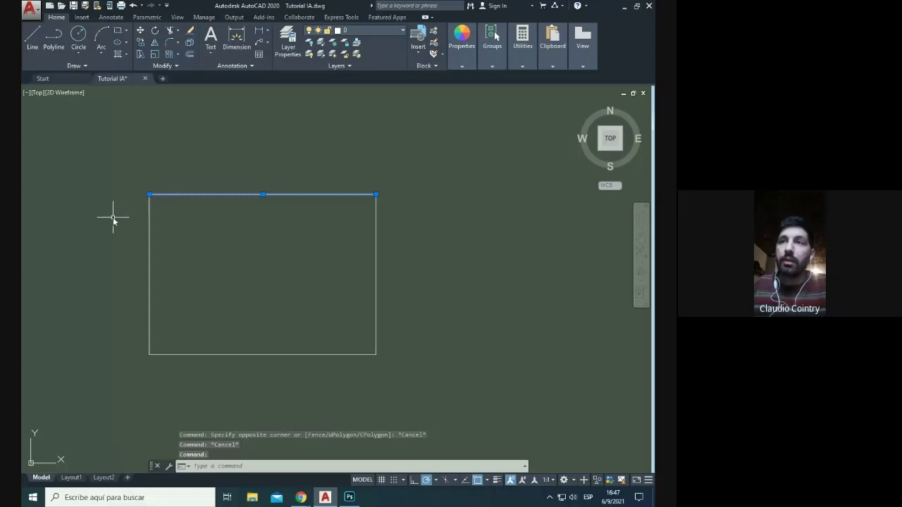
{"action": "key", "text": "Escape"}
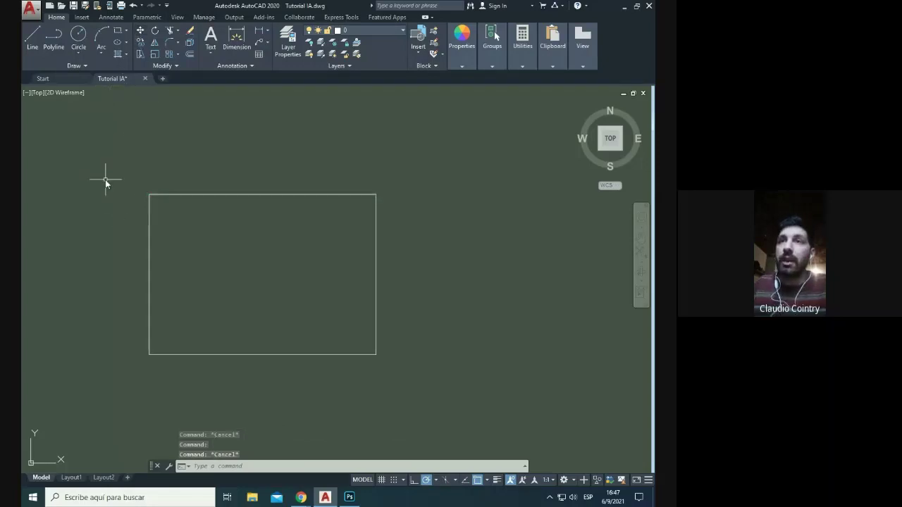
Step: Move the top line 5.67 units straight down from the rectangle's top-left corner
{"action": "type", "text": "m"}
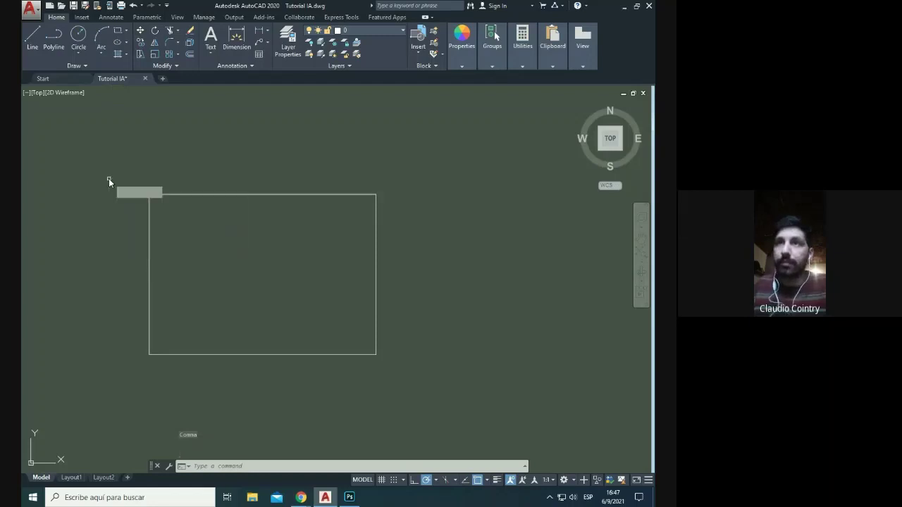
{"action": "key", "text": "Return"}
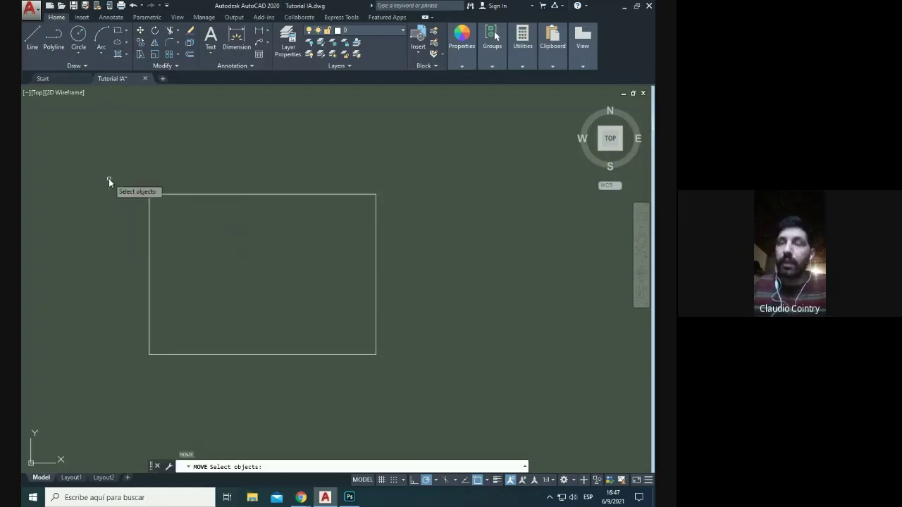
{"action": "left_click", "coordinate": [169, 194]}
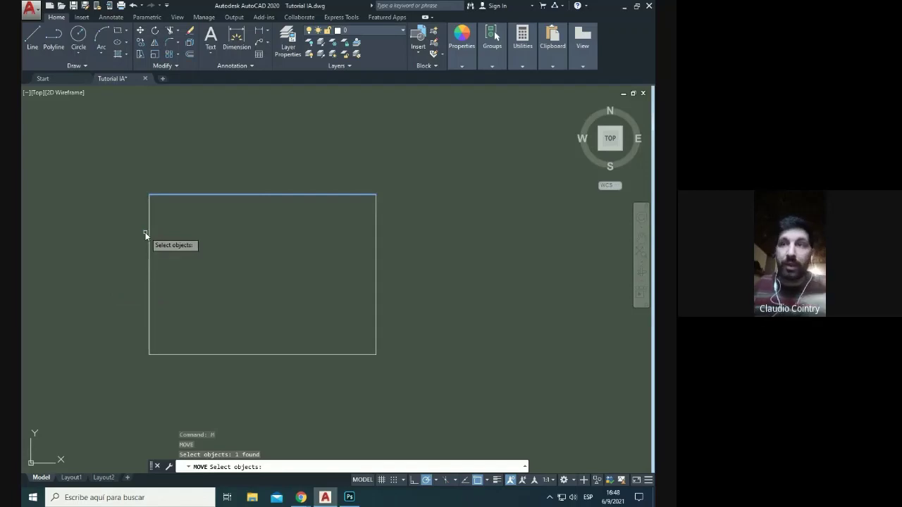
{"action": "key", "text": "Return"}
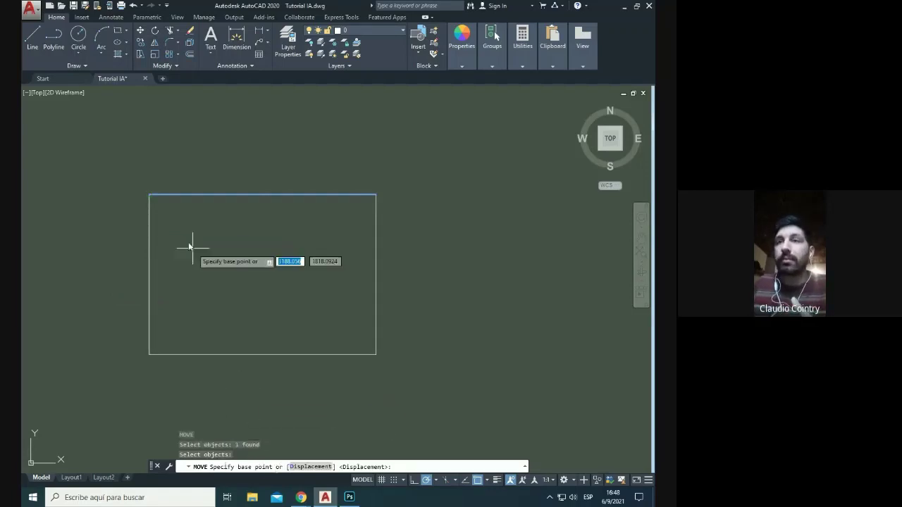
{"action": "left_click", "coordinate": [149, 195]}
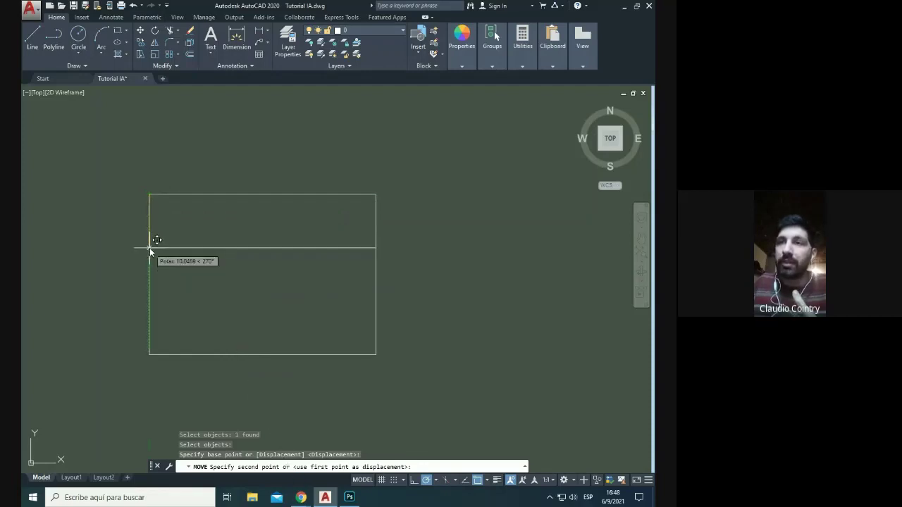
{"action": "type", "text": "5"}
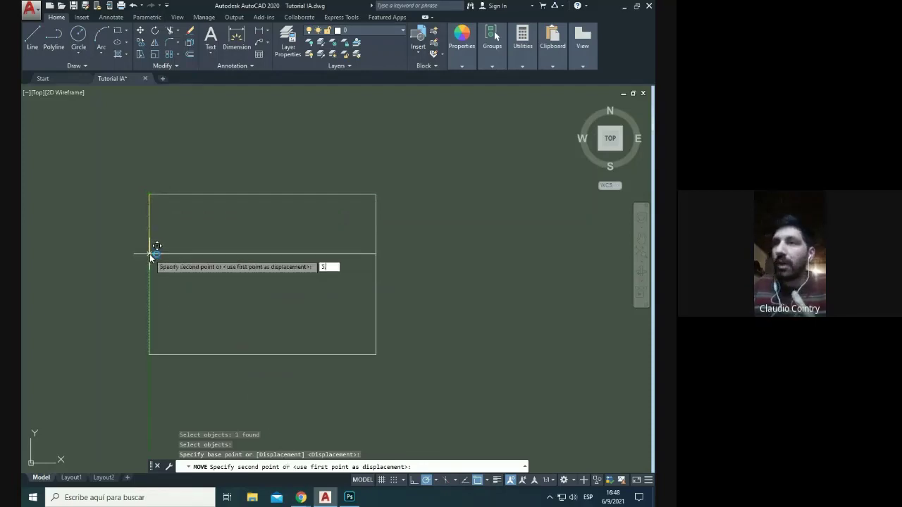
{"action": "type", "text": ".67"}
{"action": "key", "text": "Return"}
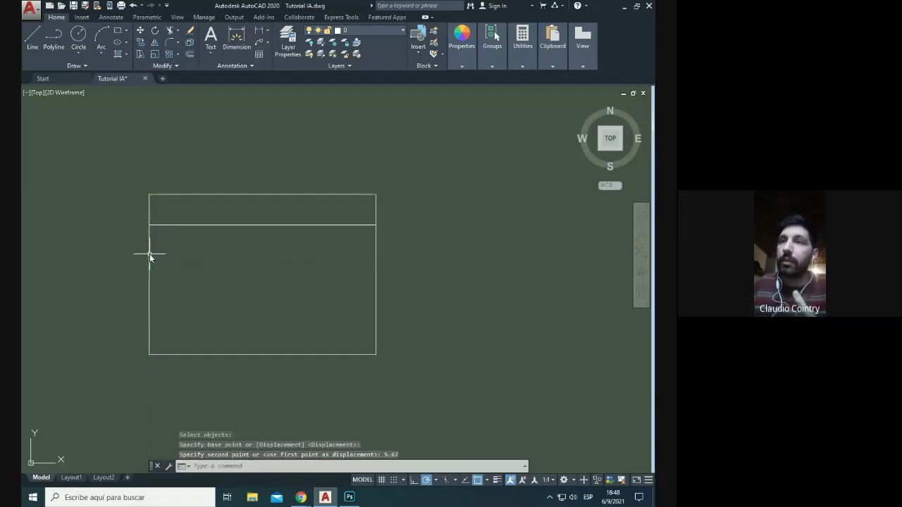
{"action": "left_click", "coordinate": [216, 208]}
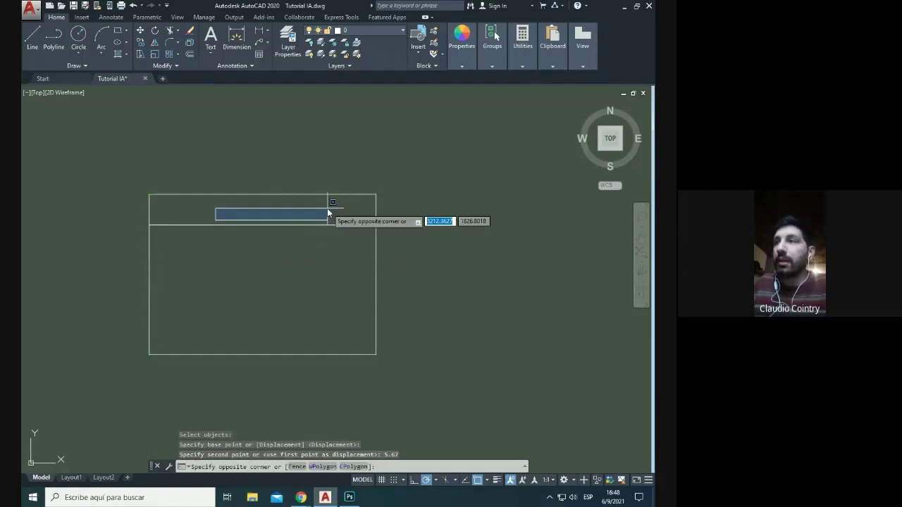
{"action": "key", "text": "Escape"}
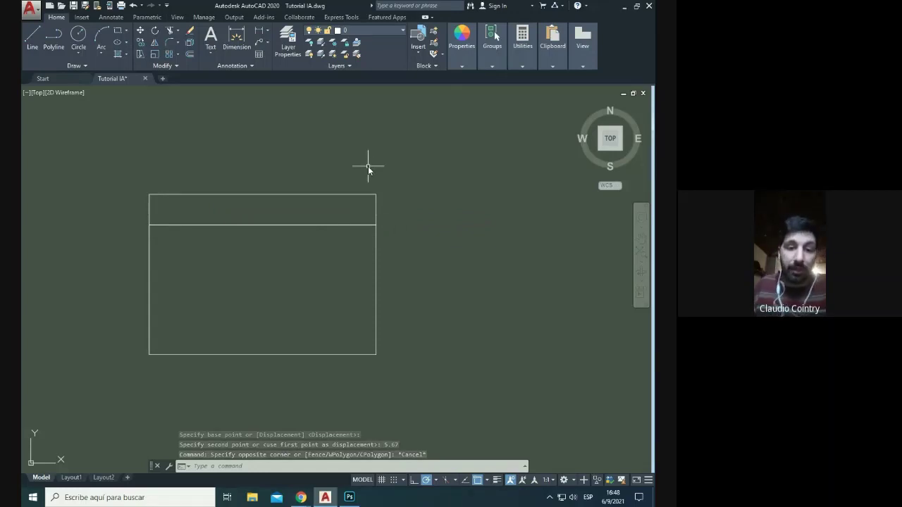
{"action": "scroll", "coordinate": [451, 197], "scroll_direction": "down", "scroll_amount": 6}
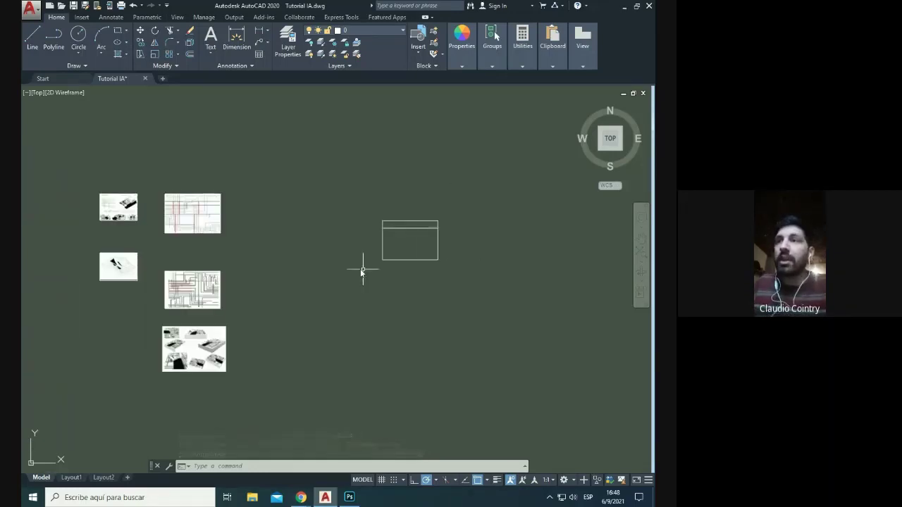
{"action": "scroll", "coordinate": [452, 206], "scroll_direction": "up", "scroll_amount": 4}
{"action": "middle_click_drag", "start_coordinate": [452, 206], "coordinate": [423, 178]}
{"action": "scroll", "coordinate": [345, 221], "scroll_direction": "up", "scroll_amount": 2}
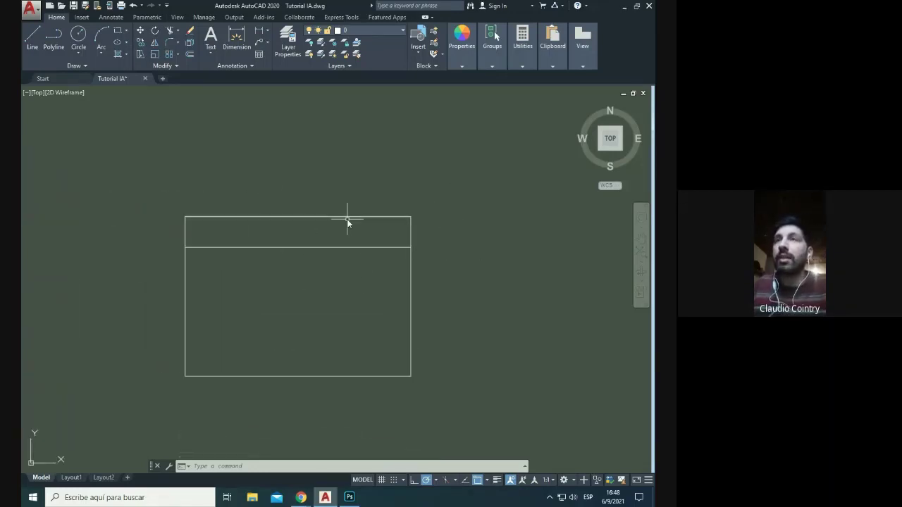
Step: Measure the vertical distance between the first and second dashed blue lines on the reference sheet
{"action": "scroll", "coordinate": [266, 238], "scroll_direction": "up", "scroll_amount": 2}
{"action": "scroll", "coordinate": [303, 239], "scroll_direction": "down", "scroll_amount": 4}
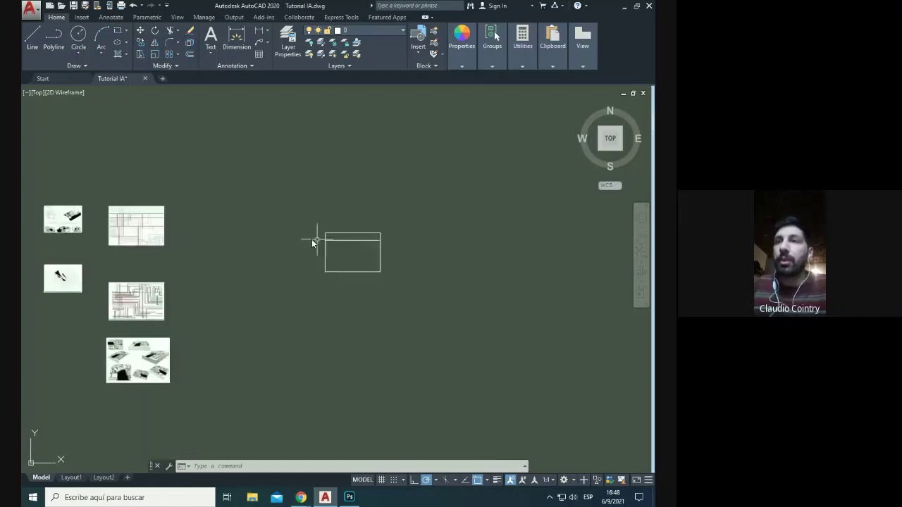
{"action": "scroll", "coordinate": [106, 217], "scroll_direction": "up", "scroll_amount": 6}
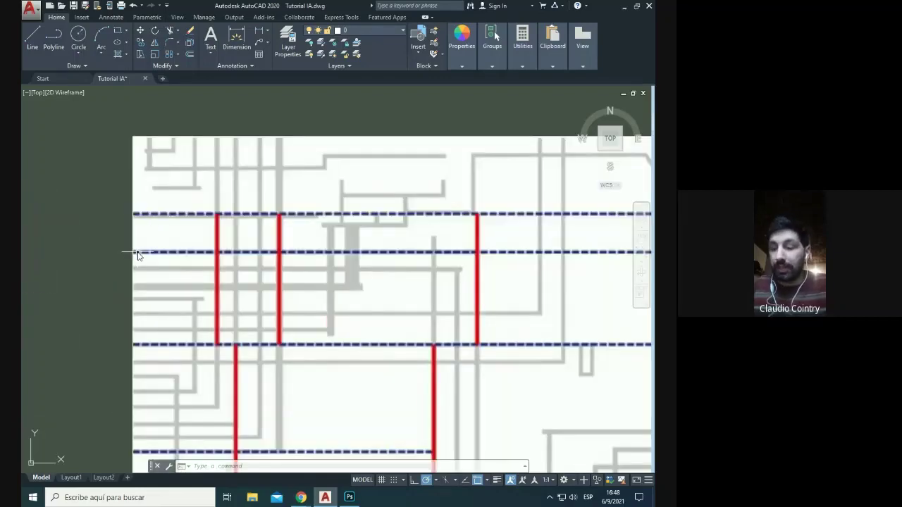
{"action": "type", "text": "di"}
{"action": "key", "text": "Return"}
{"action": "scroll", "coordinate": [136, 224], "scroll_direction": "up", "scroll_amount": 2}
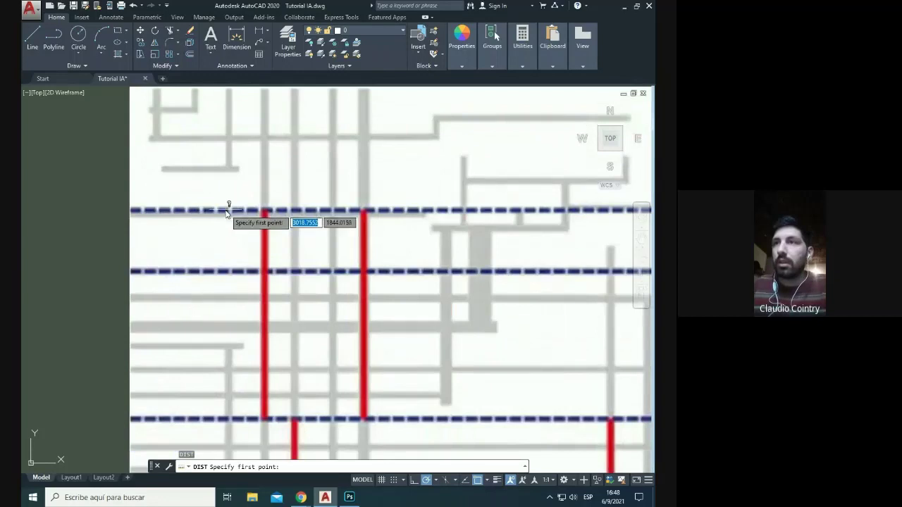
{"action": "left_click", "coordinate": [226, 210]}
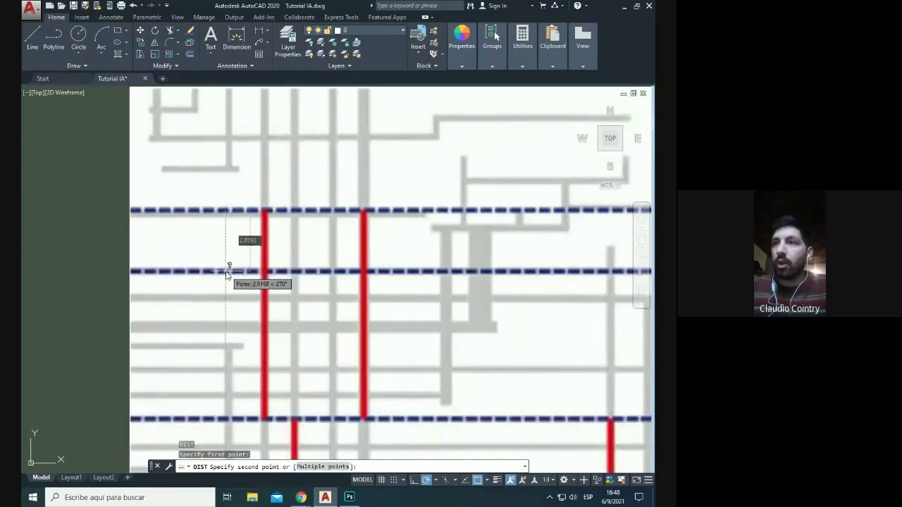
{"action": "key", "text": "Escape"}
Step: Copy the horizontal line inside the rectangle 2.8 units straight down, using its left endpoint as the base point
{"action": "scroll", "coordinate": [341, 240], "scroll_direction": "down", "scroll_amount": 6}
{"action": "scroll", "coordinate": [386, 242], "scroll_direction": "up", "scroll_amount": 8}
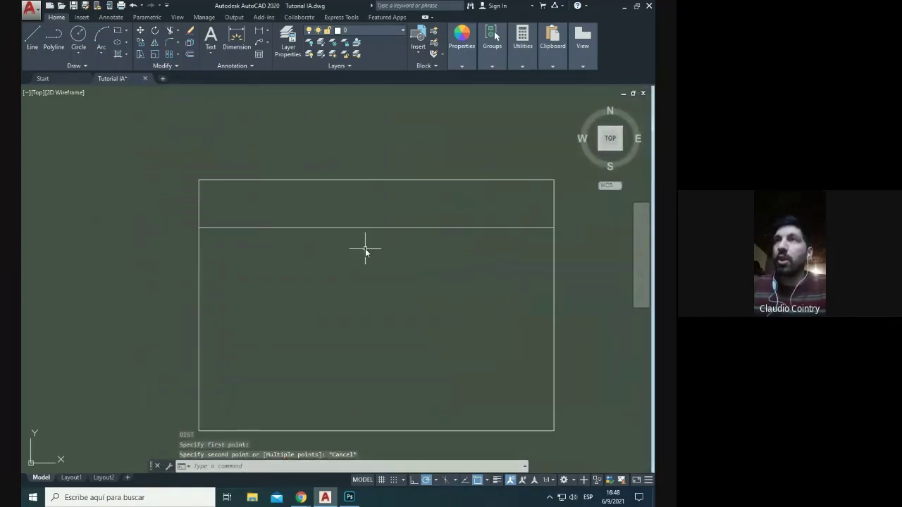
{"action": "key", "text": "Escape"}
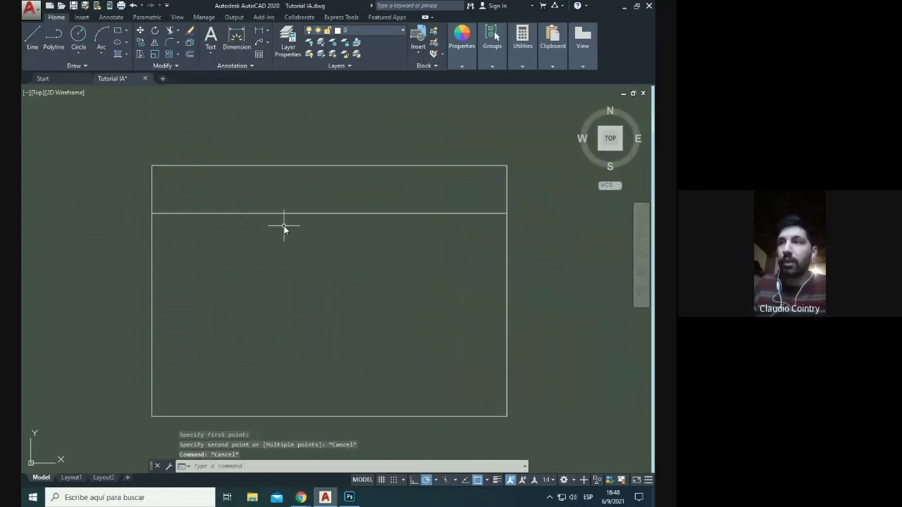
{"action": "type", "text": "co"}
{"action": "key", "text": "Return"}
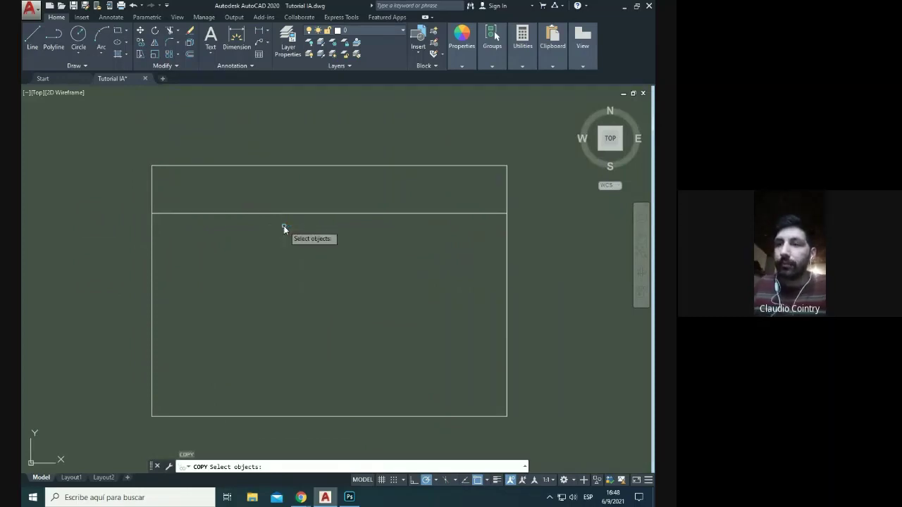
{"action": "left_click", "coordinate": [189, 213]}
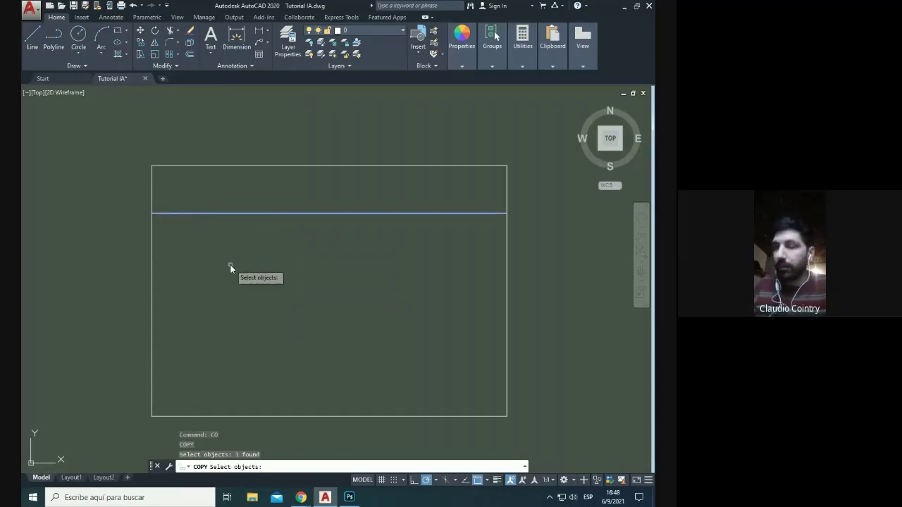
{"action": "key", "text": "Return"}
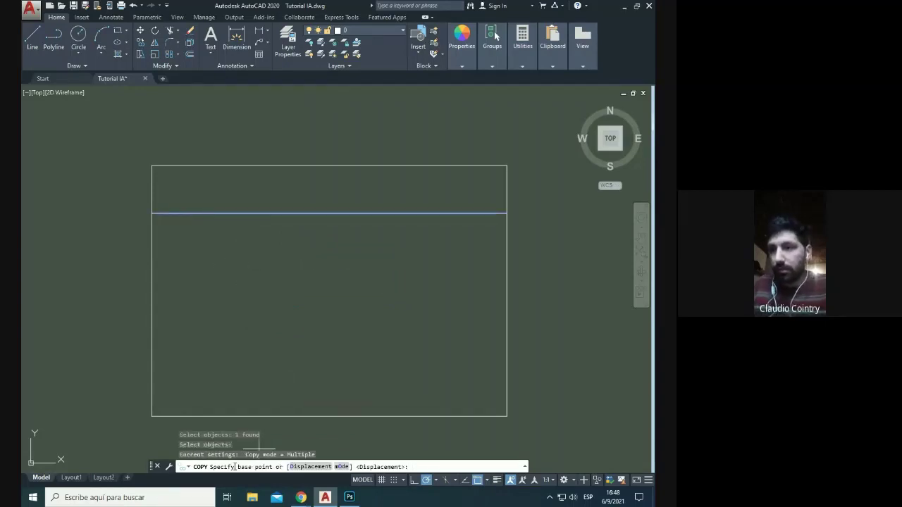
{"action": "left_click", "coordinate": [153, 214]}
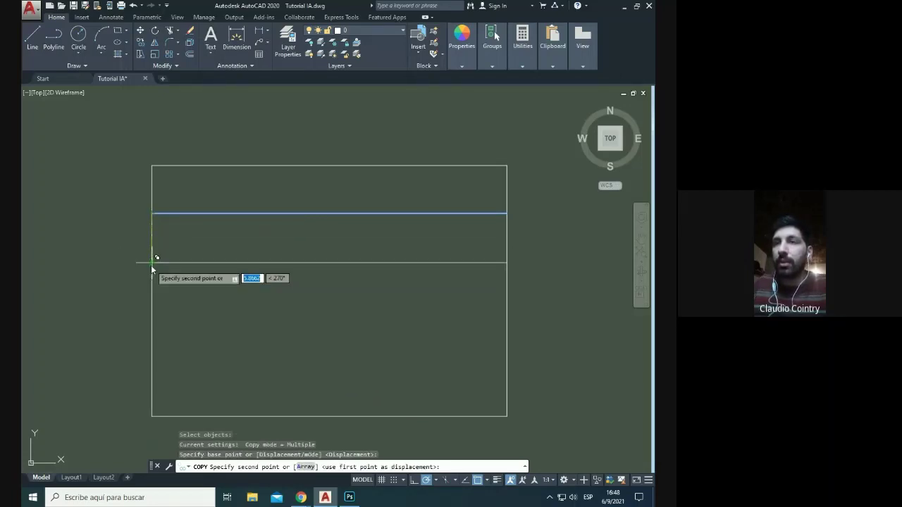
{"action": "type", "text": "2"}
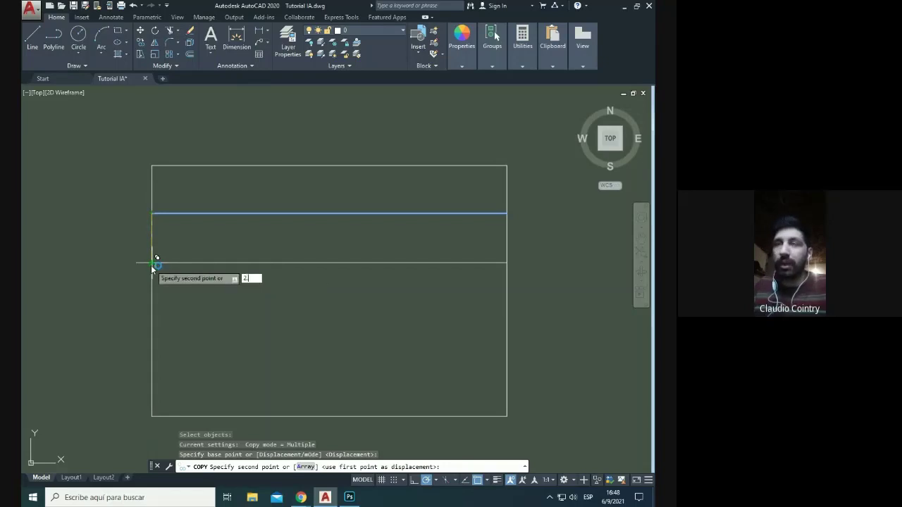
{"action": "type", "text": ".8"}
{"action": "key", "text": "Return"}
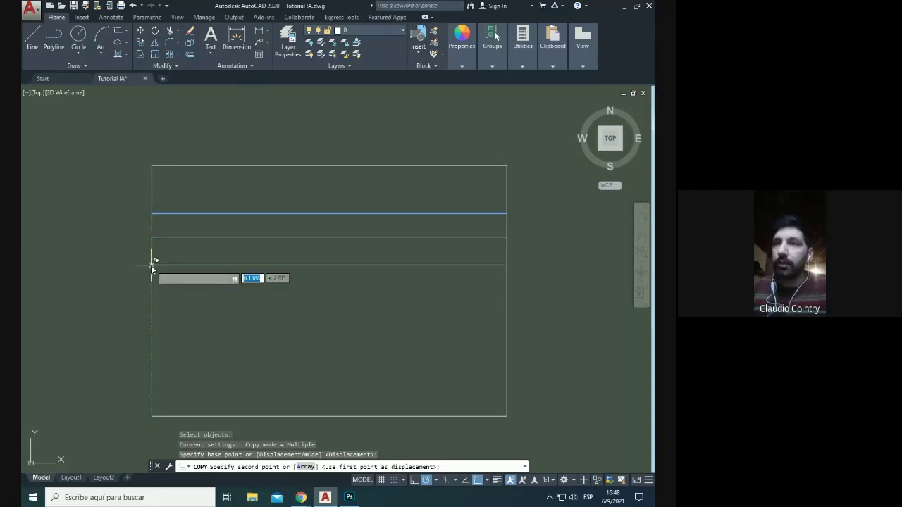
{"action": "key", "text": "Escape"}
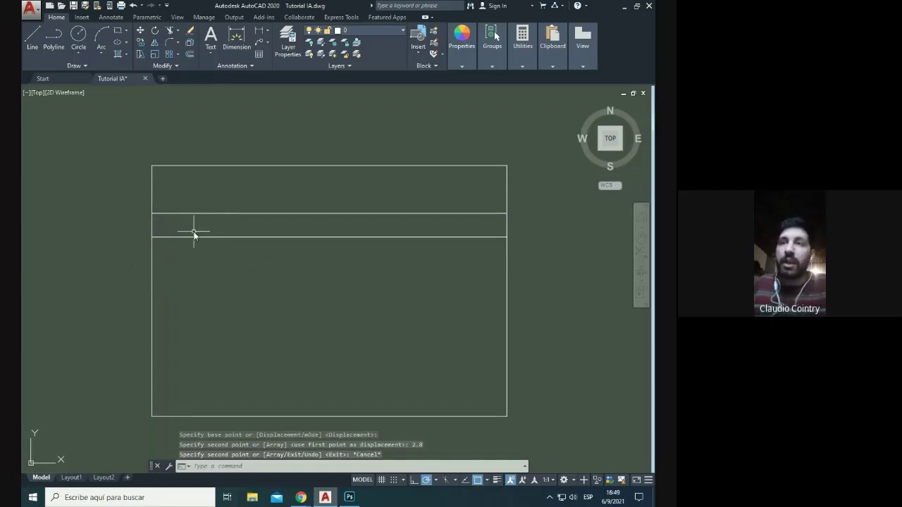
Step: Compare the two horizontal lines drawn in the rectangle with the dashed lines on the reference sheet
{"action": "scroll", "coordinate": [436, 217], "scroll_direction": "down", "scroll_amount": 5}
{"action": "scroll", "coordinate": [192, 199], "scroll_direction": "up", "scroll_amount": 6}
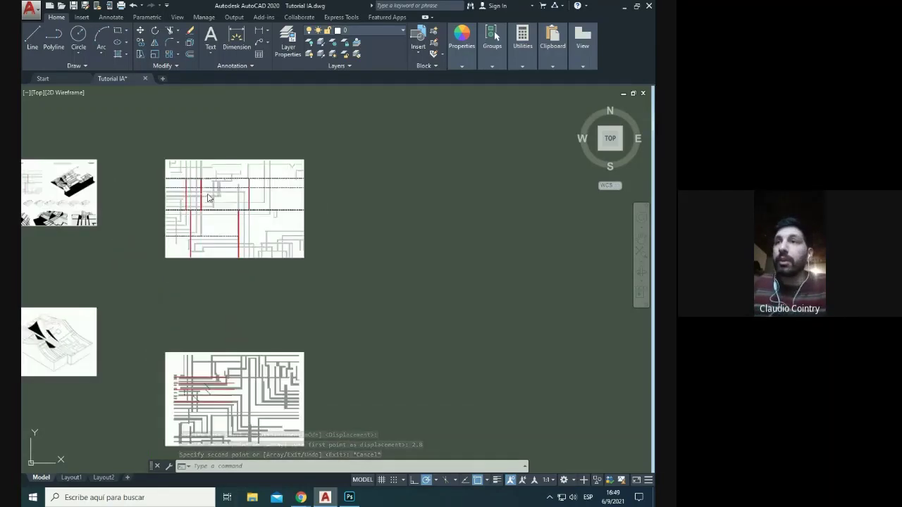
{"action": "middle_click_drag", "start_coordinate": [159, 210], "coordinate": [123, 210]}
{"action": "scroll", "coordinate": [124, 209], "scroll_direction": "down", "scroll_amount": 6}
{"action": "scroll", "coordinate": [393, 221], "scroll_direction": "up", "scroll_amount": 6}
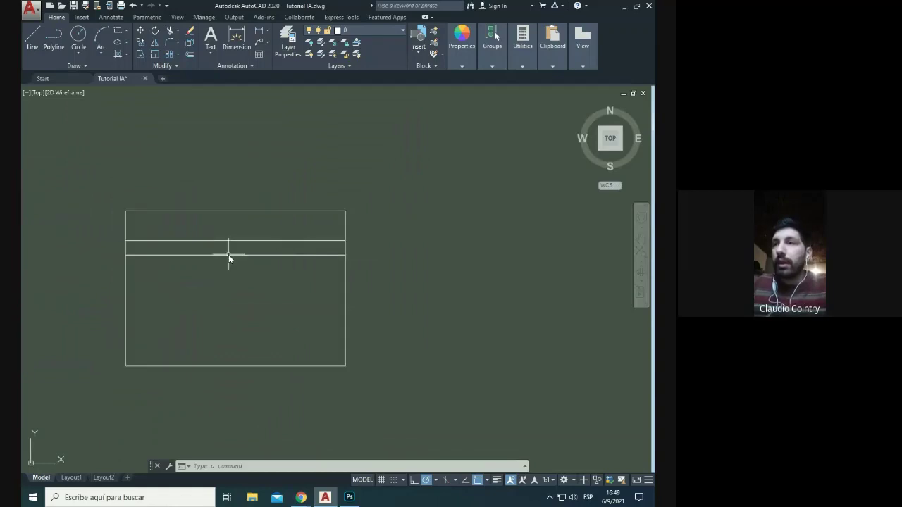
{"action": "middle_click_drag", "start_coordinate": [301, 241], "coordinate": [345, 226]}
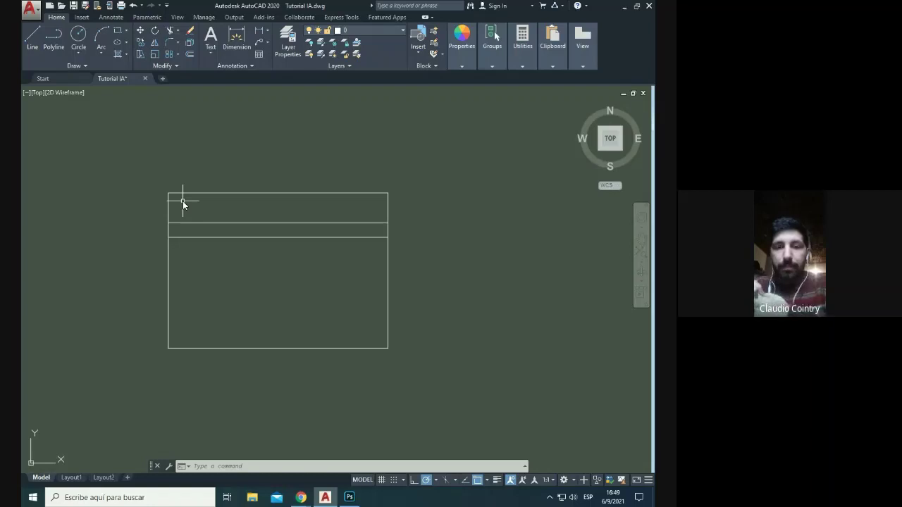
{"action": "scroll", "coordinate": [423, 129], "scroll_direction": "down", "scroll_amount": 3}
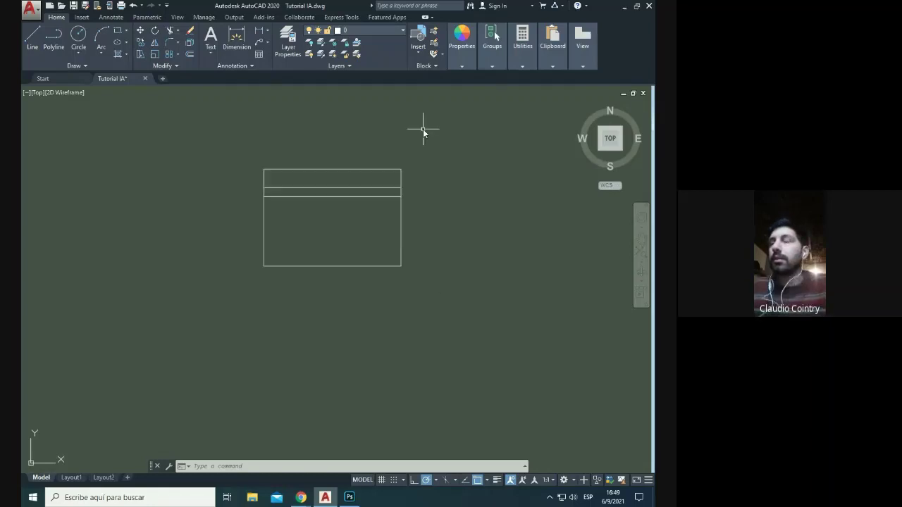
{"action": "scroll", "coordinate": [428, 203], "scroll_direction": "down", "scroll_amount": 4}
{"action": "scroll", "coordinate": [151, 187], "scroll_direction": "up", "scroll_amount": 4}
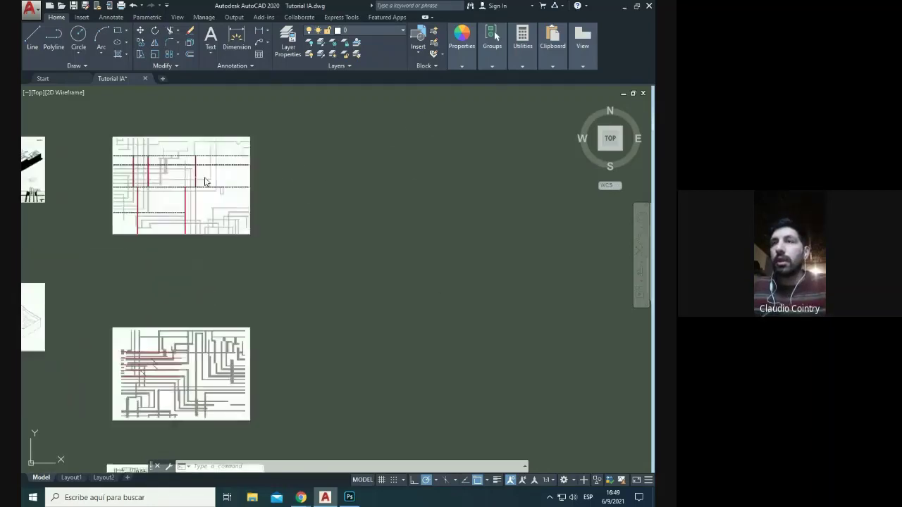
{"action": "scroll", "coordinate": [154, 211], "scroll_direction": "down", "scroll_amount": 2}
{"action": "middle_click_drag", "start_coordinate": [568, 209], "coordinate": [377, 195]}
{"action": "scroll", "coordinate": [377, 195], "scroll_direction": "up", "scroll_amount": 2}
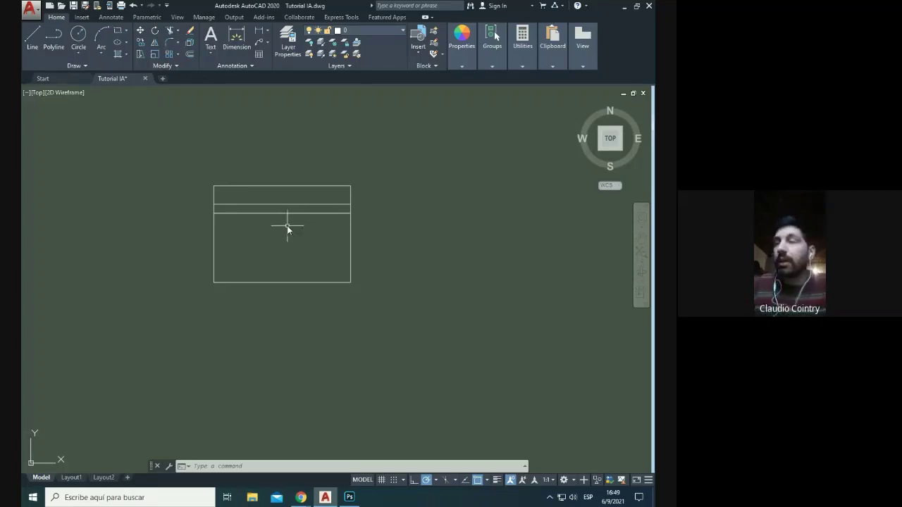
Step: Examine the dashed blue horizontals and solid red verticals on the reference guide-line sheet
{"action": "scroll", "coordinate": [356, 236], "scroll_direction": "down", "scroll_amount": 6}
{"action": "scroll", "coordinate": [331, 235], "scroll_direction": "up", "scroll_amount": 2}
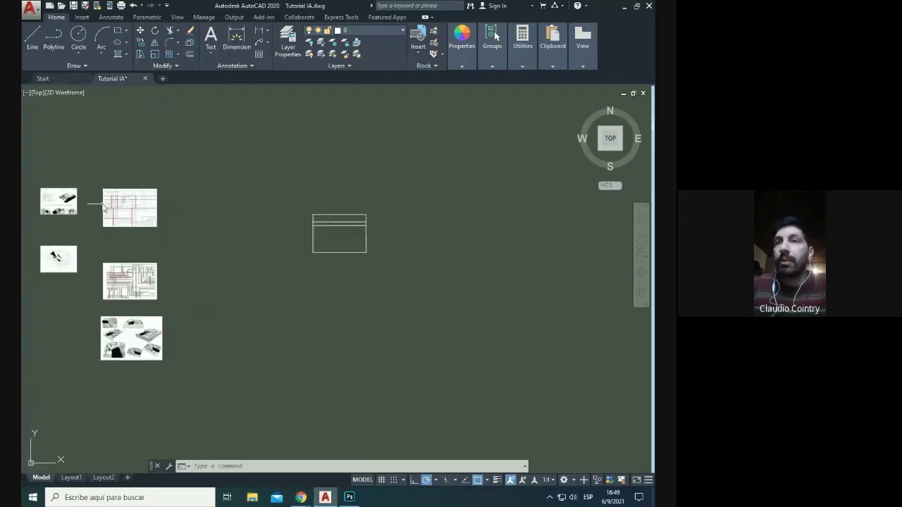
{"action": "scroll", "coordinate": [98, 204], "scroll_direction": "up", "scroll_amount": 2}
{"action": "scroll", "coordinate": [127, 211], "scroll_direction": "up", "scroll_amount": 6}
{"action": "mouse_move", "coordinate": [129, 219]}
{"action": "middle_mouse_down"}
{"action": "mouse_move", "coordinate": [168, 238]}
{"action": "mouse_move", "coordinate": [246, 241]}
{"action": "middle_mouse_up"}
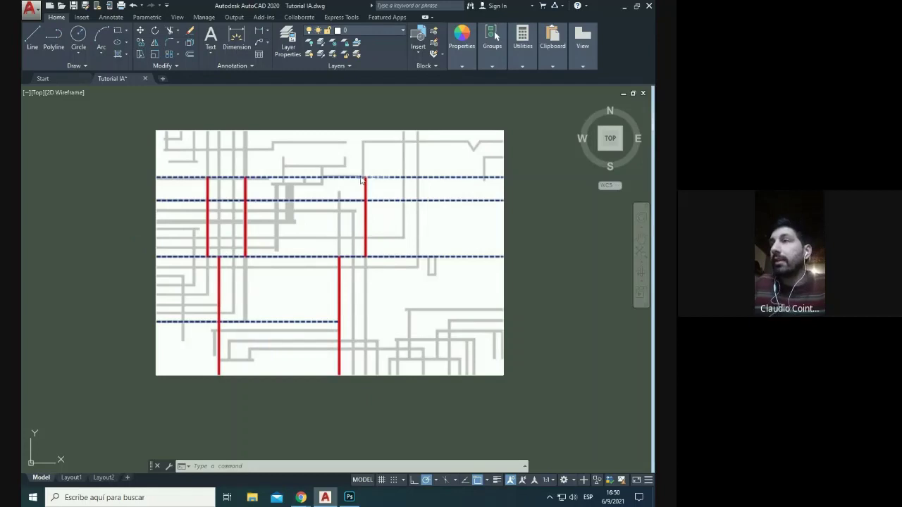
{"action": "scroll", "coordinate": [185, 139], "scroll_direction": "up", "scroll_amount": 1}
{"action": "scroll", "coordinate": [360, 229], "scroll_direction": "down", "scroll_amount": 1}
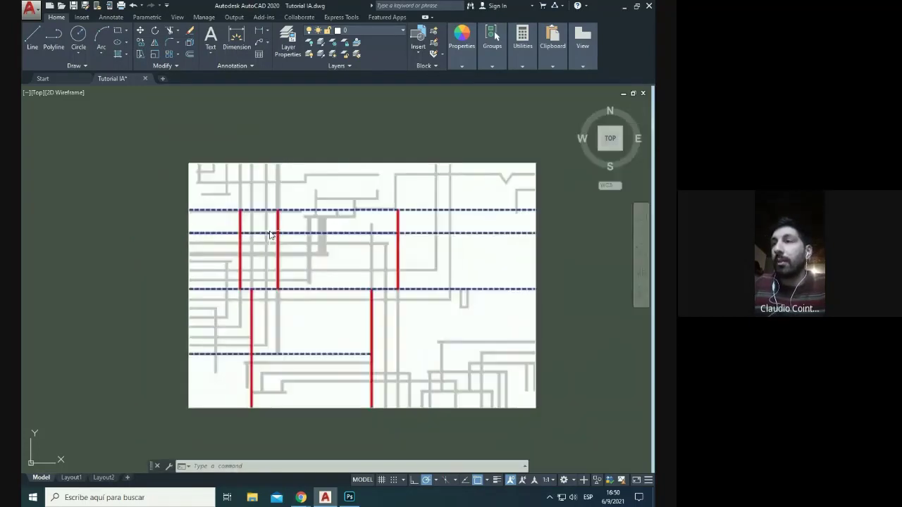
{"action": "scroll", "coordinate": [370, 211], "scroll_direction": "up", "scroll_amount": 3}
{"action": "scroll", "coordinate": [376, 313], "scroll_direction": "down", "scroll_amount": 3}
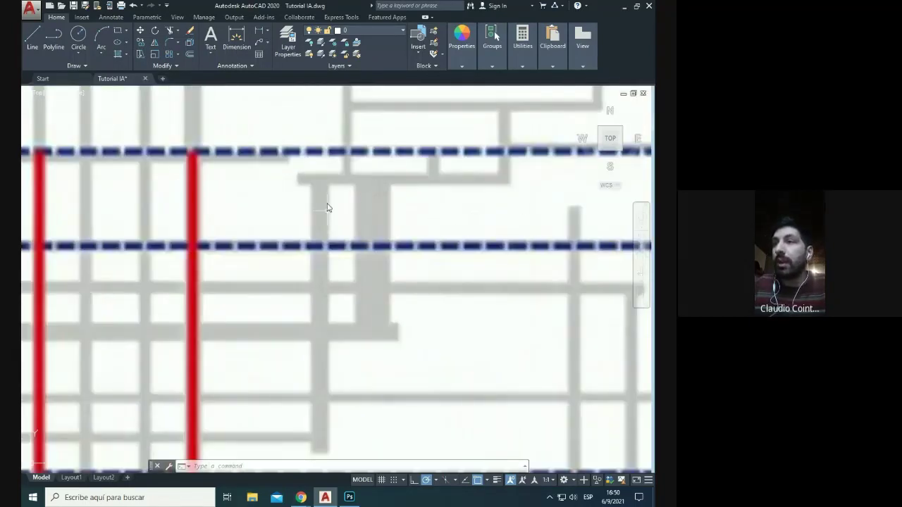
{"action": "scroll", "coordinate": [299, 144], "scroll_direction": "down", "scroll_amount": 3}
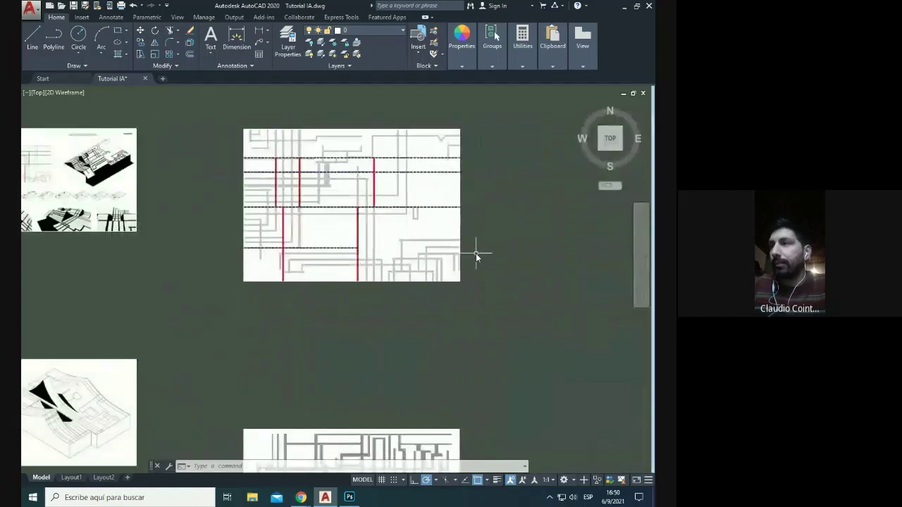
{"action": "middle_click_drag", "start_coordinate": [336, 239], "coordinate": [326, 246]}
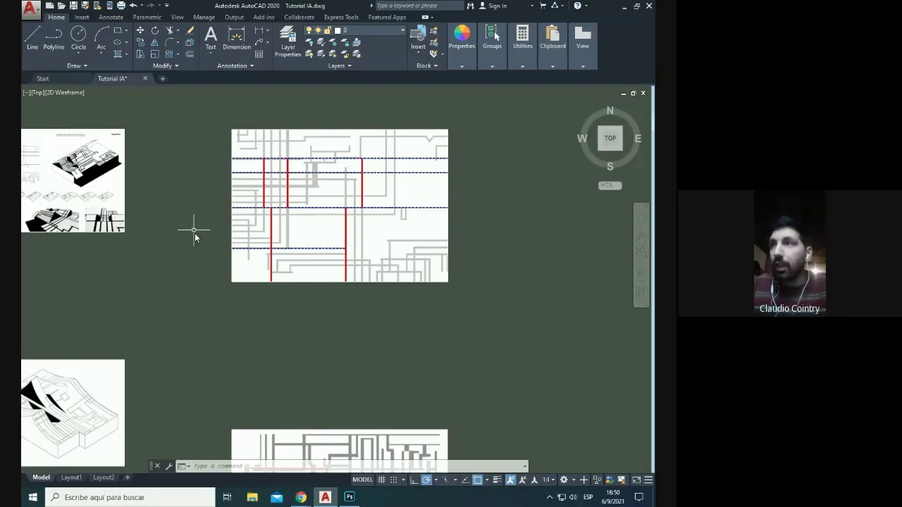
Step: Review the reference images alongside the redrawn rectangle to see which line types need distinguishing
{"action": "middle_click_drag", "start_coordinate": [226, 209], "coordinate": [226, 209]}
{"action": "scroll", "coordinate": [226, 209], "scroll_direction": "down", "scroll_amount": 6}
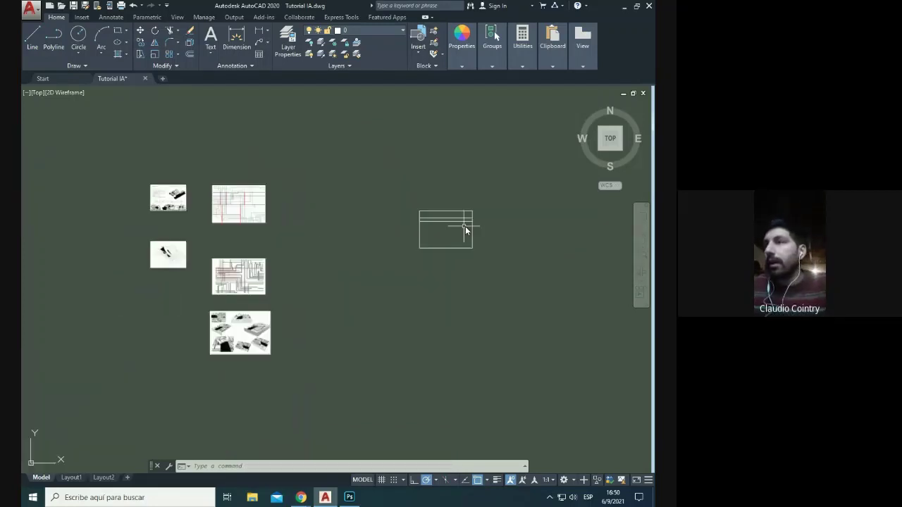
{"action": "scroll", "coordinate": [455, 215], "scroll_direction": "up", "scroll_amount": 4}
{"action": "scroll", "coordinate": [376, 179], "scroll_direction": "down", "scroll_amount": 4}
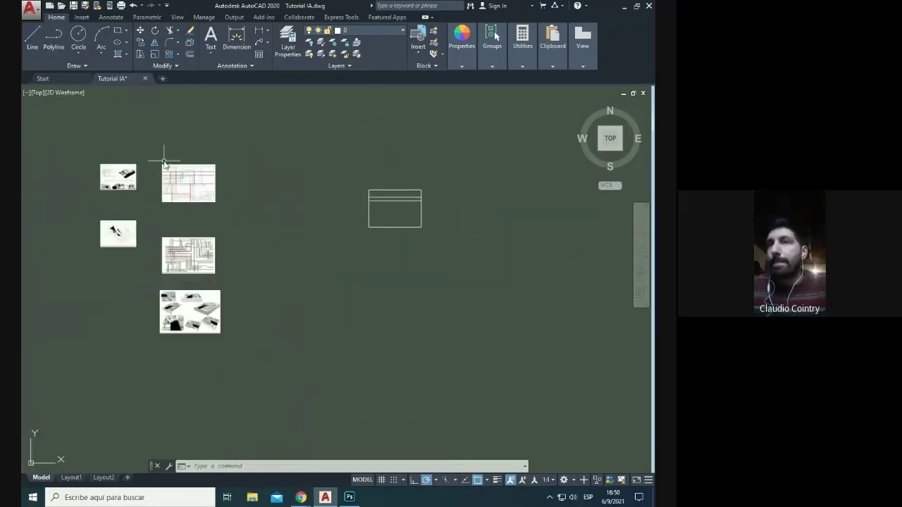
{"action": "scroll", "coordinate": [163, 164], "scroll_direction": "up", "scroll_amount": 2}
{"action": "scroll", "coordinate": [380, 239], "scroll_direction": "up", "scroll_amount": 2}
{"action": "scroll", "coordinate": [243, 233], "scroll_direction": "down", "scroll_amount": 2}
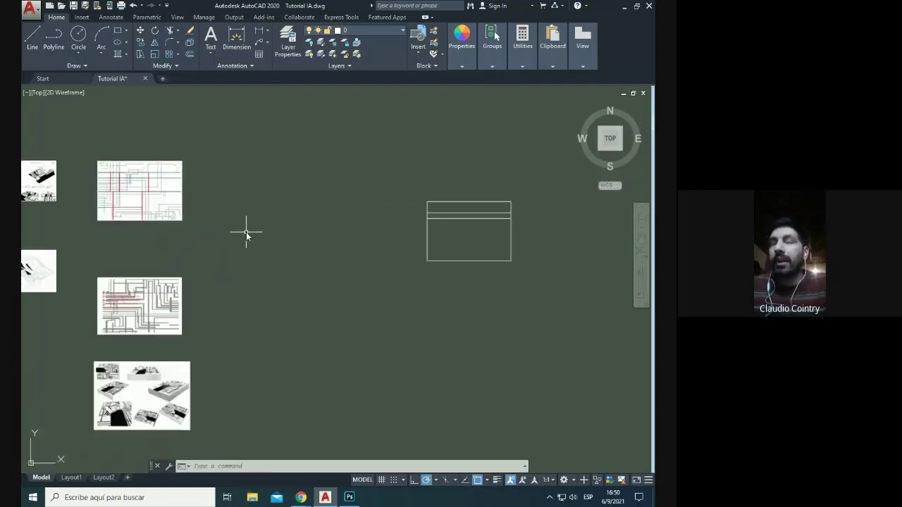
{"action": "scroll", "coordinate": [104, 169], "scroll_direction": "up", "scroll_amount": 2}
{"action": "scroll", "coordinate": [112, 178], "scroll_direction": "up", "scroll_amount": 2}
{"action": "scroll", "coordinate": [25, 199], "scroll_direction": "down", "scroll_amount": 2}
{"action": "middle_click_drag", "start_coordinate": [236, 210], "coordinate": [127, 205]}
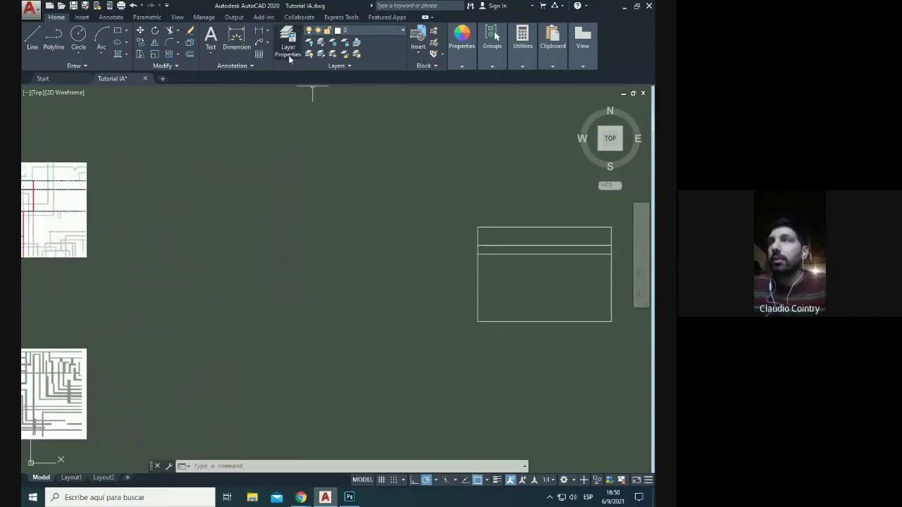
Step: Create a new layer named Pliegues in the Layer Properties Manager
{"action": "middle_click_drag", "start_coordinate": [308, 124], "coordinate": [66, 120]}
{"action": "scroll", "coordinate": [423, 258], "scroll_direction": "up", "scroll_amount": 2}
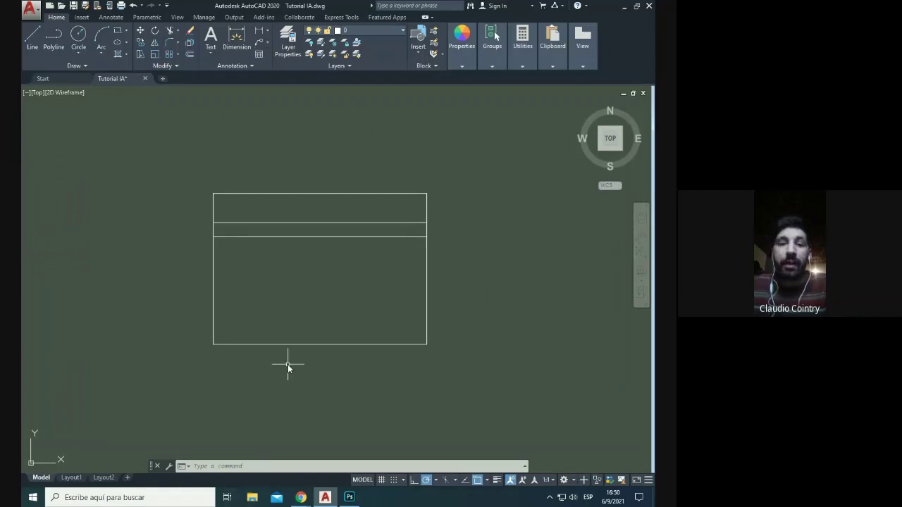
{"action": "left_click", "coordinate": [285, 53]}
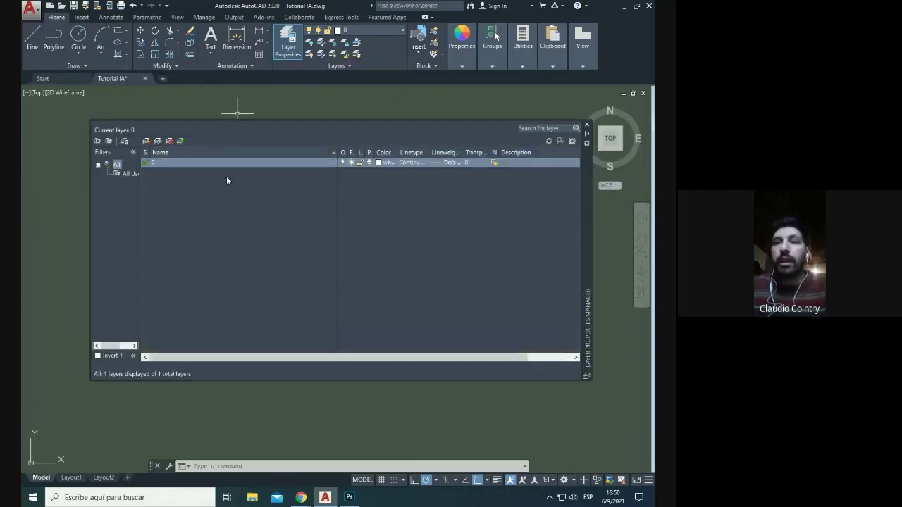
{"action": "left_click", "coordinate": [157, 163]}
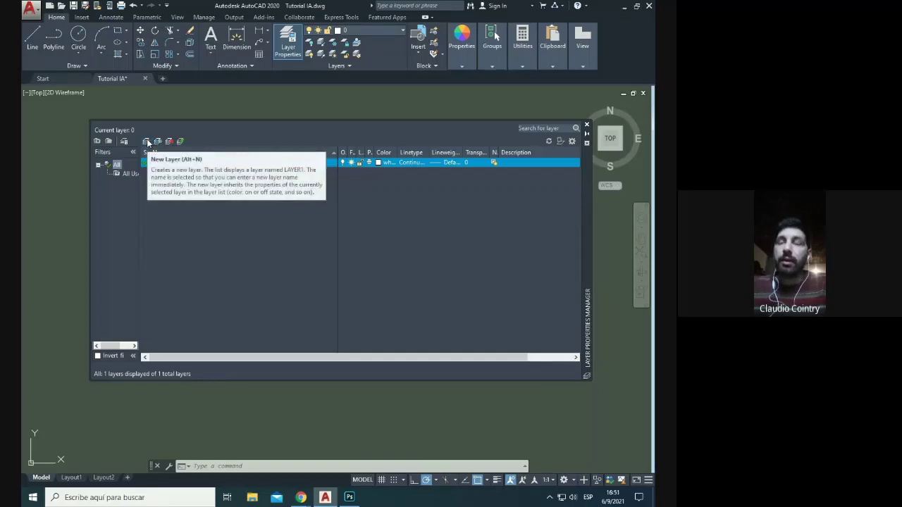
{"action": "left_click", "coordinate": [146, 142]}
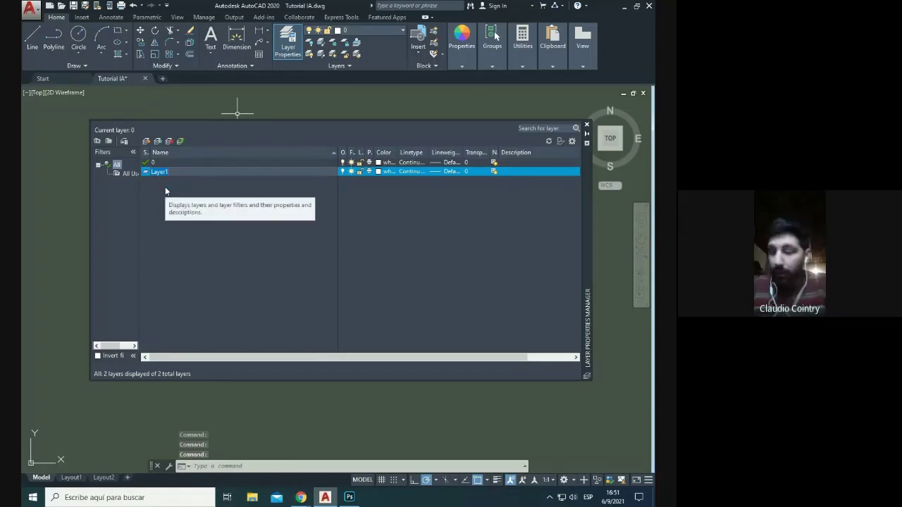
{"action": "type", "text": "Pliegues"}
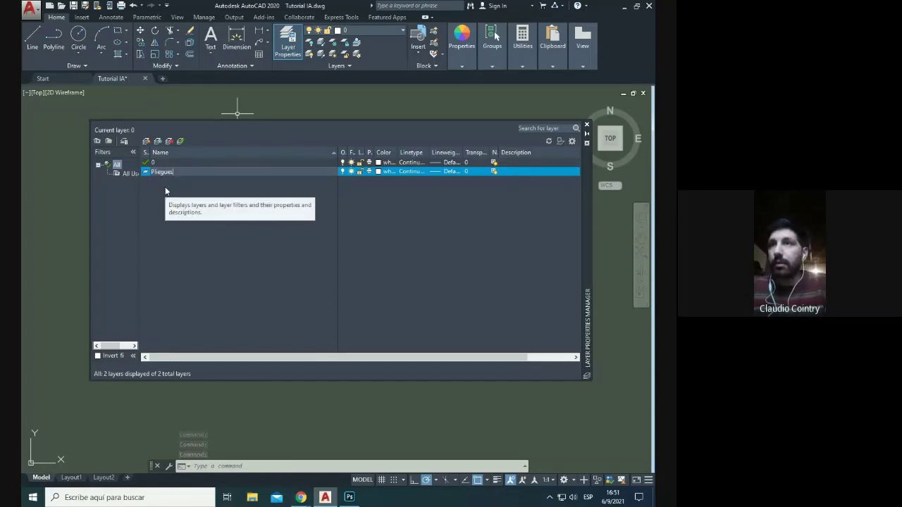
{"action": "key", "text": "Return"}
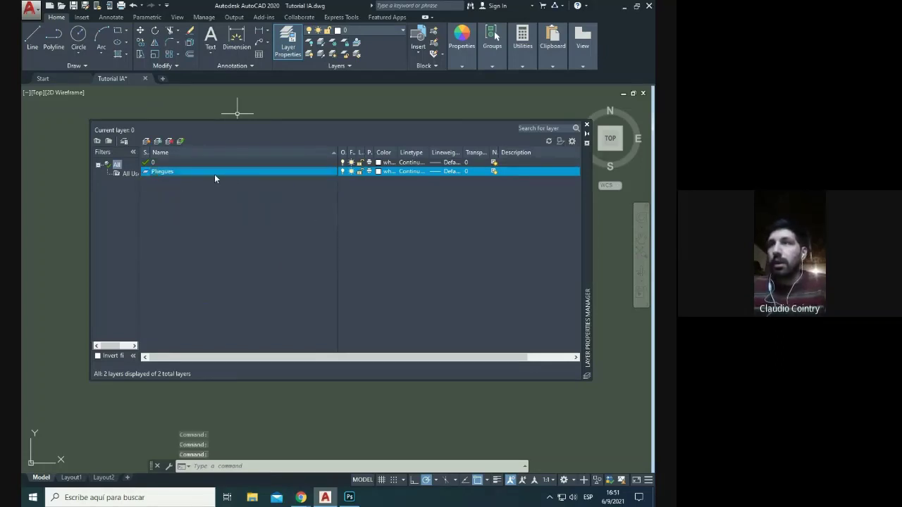
Step: Set the Pliegues layer's color to blue and its lineweight to 0.30 mm
{"action": "left_click", "coordinate": [378, 173]}
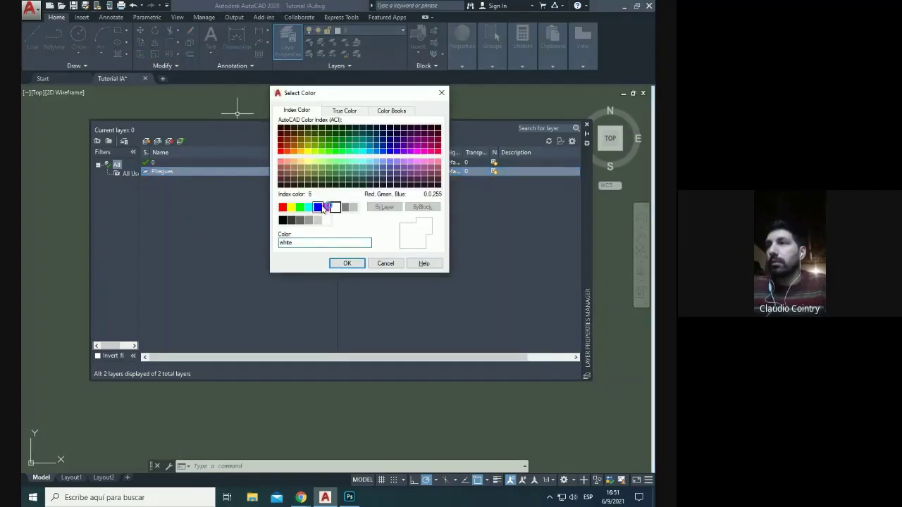
{"action": "left_click", "coordinate": [318, 207]}
{"action": "left_click", "coordinate": [344, 262]}
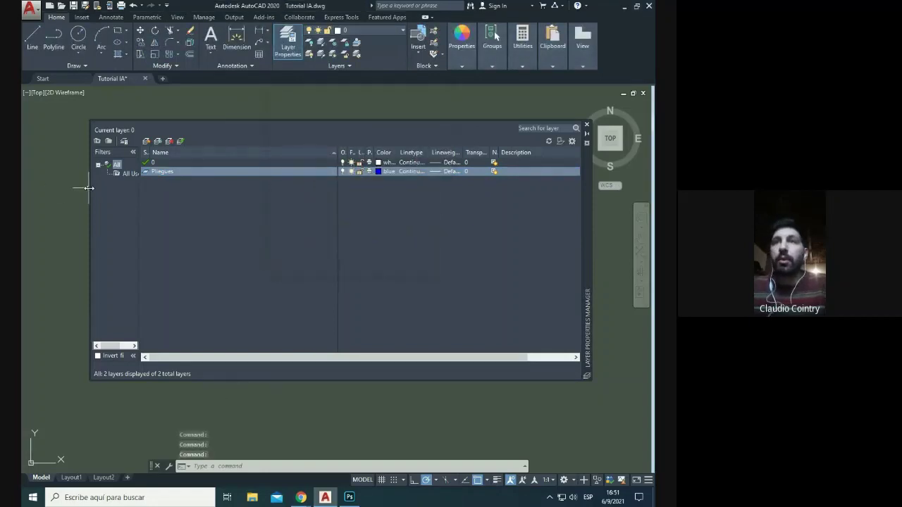
{"action": "left_click_drag", "start_coordinate": [88, 187], "coordinate": [59, 188]}
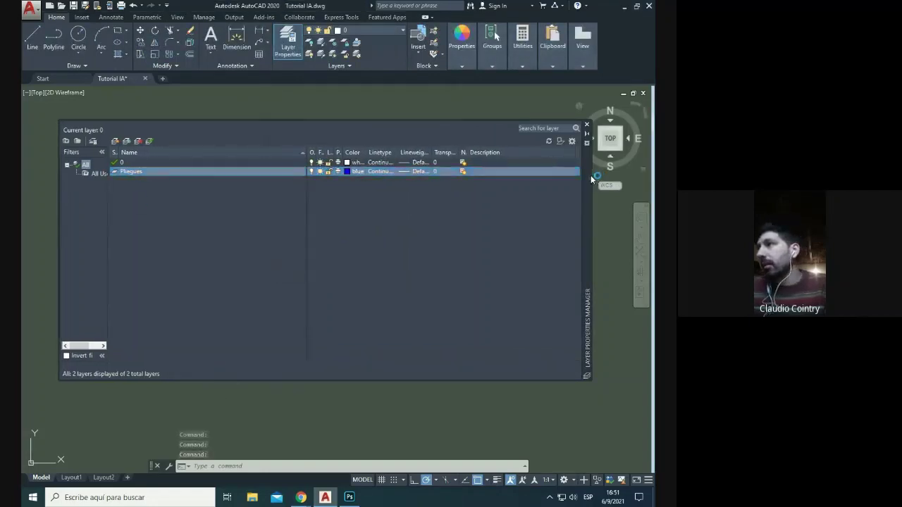
{"action": "left_click_drag", "start_coordinate": [457, 152], "coordinate": [472, 152]}
{"action": "left_click", "coordinate": [420, 172]}
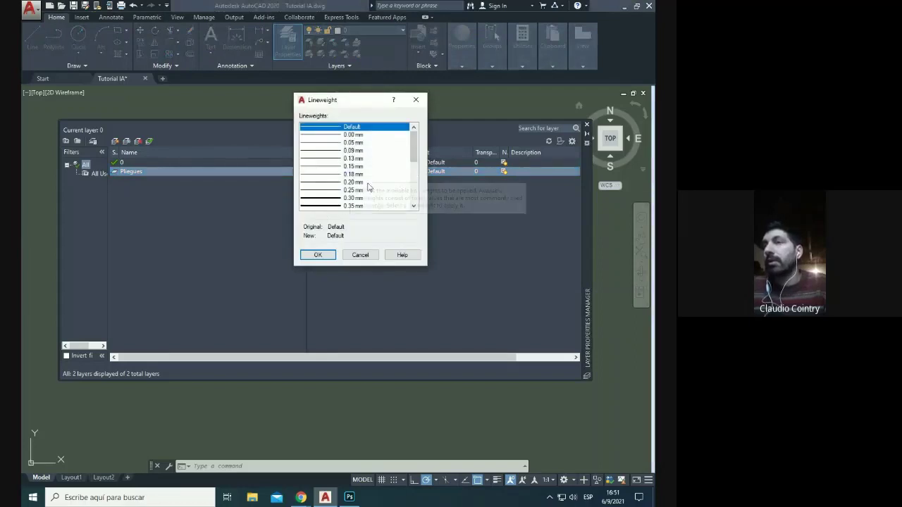
{"action": "left_click", "coordinate": [347, 198]}
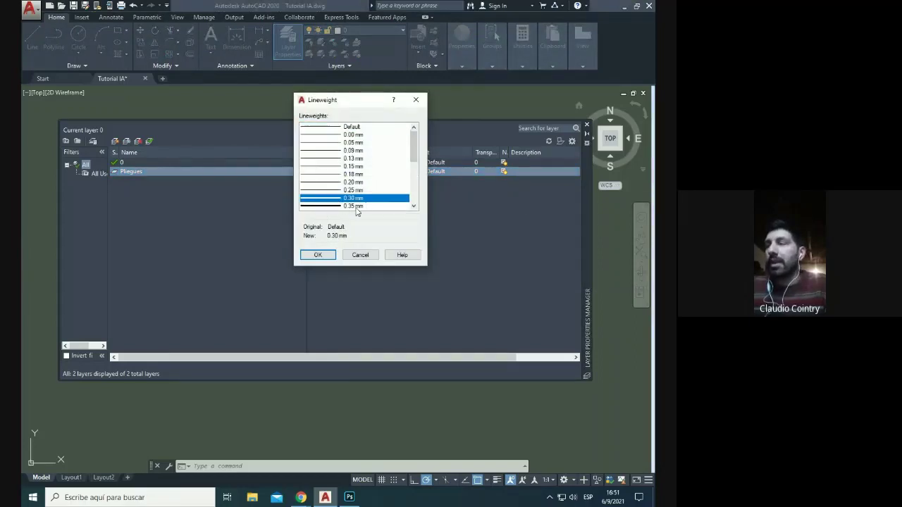
{"action": "left_click", "coordinate": [320, 255]}
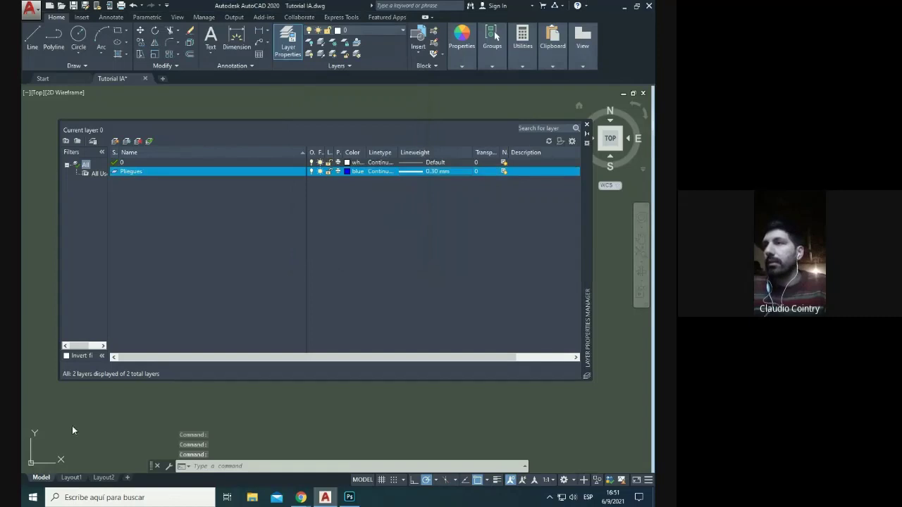
Step: Load the HIDDEN linetype, assign it to the Pliegues layer, and close the layer manager
{"action": "left_click", "coordinate": [378, 173]}
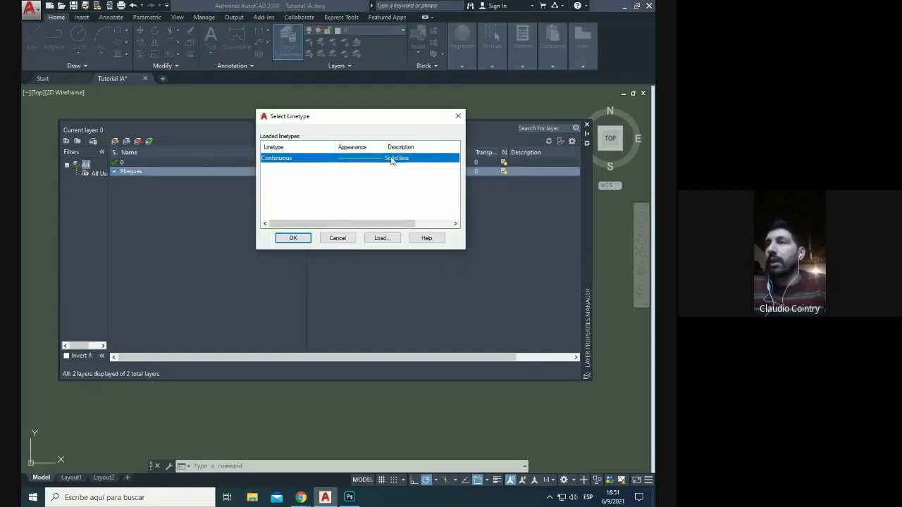
{"action": "left_click", "coordinate": [381, 239]}
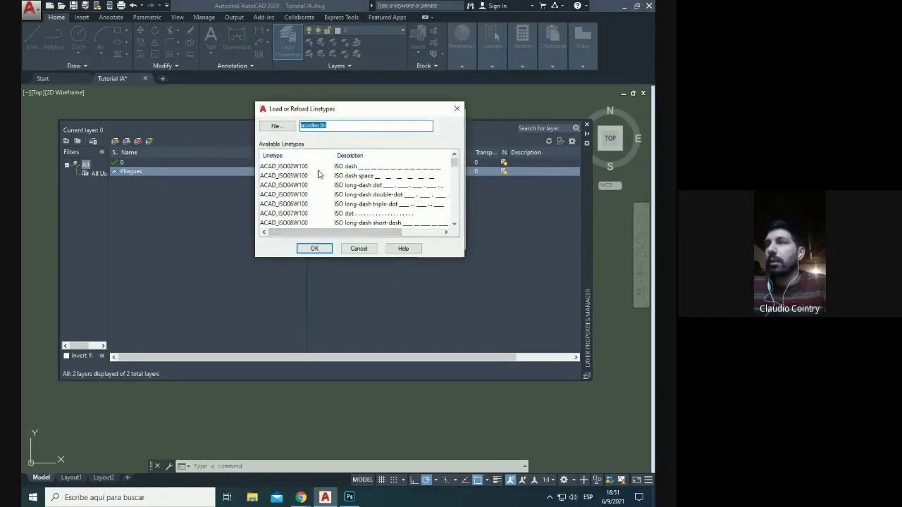
{"action": "scroll", "coordinate": [321, 180], "scroll_direction": "down", "scroll_amount": 4}
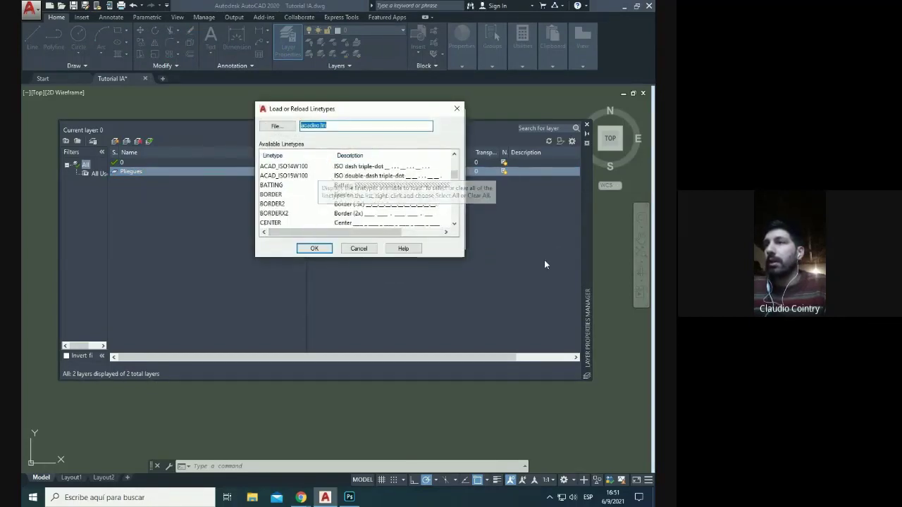
{"action": "scroll", "coordinate": [373, 208], "scroll_direction": "down", "scroll_amount": 7}
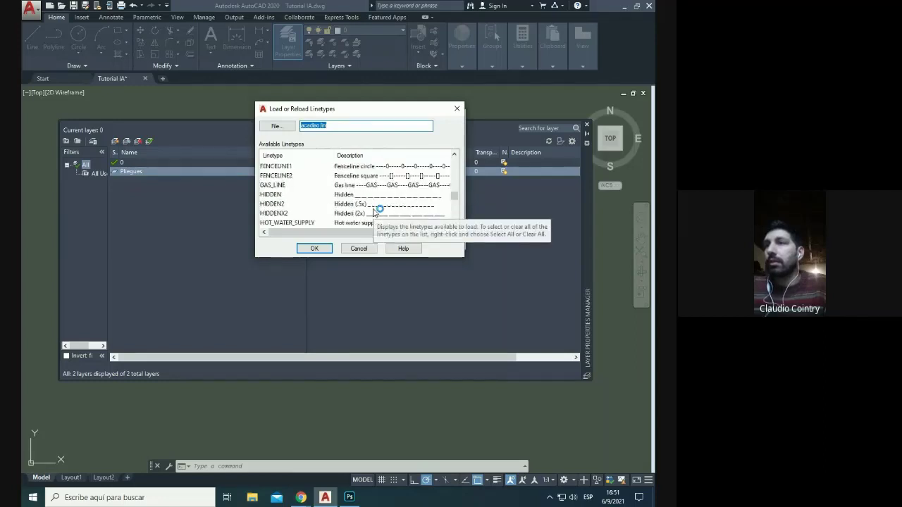
{"action": "left_click", "coordinate": [302, 197]}
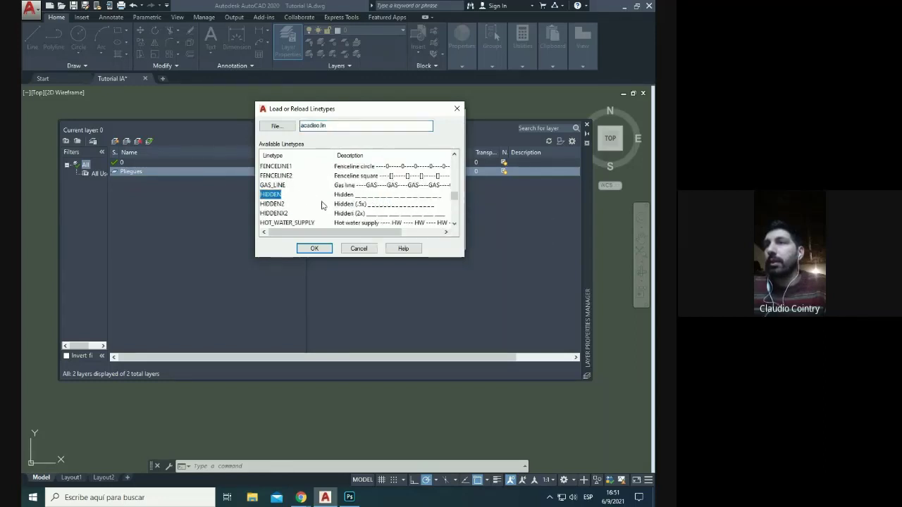
{"action": "left_click", "coordinate": [314, 248]}
{"action": "left_click", "coordinate": [373, 167]}
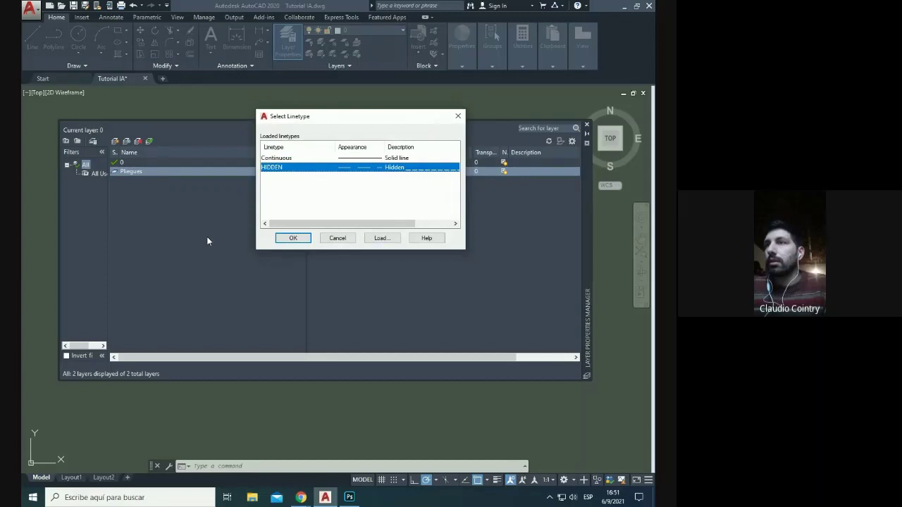
{"action": "left_click", "coordinate": [294, 240]}
{"action": "left_click", "coordinate": [586, 125]}
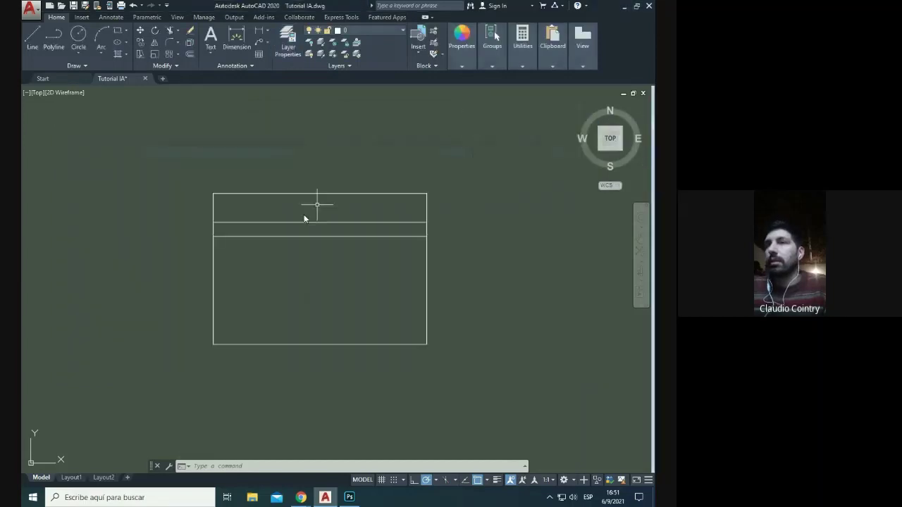
Step: Put the two horizontal lines inside the rectangle on the Pliegues layer and clear the selection
{"action": "scroll", "coordinate": [285, 228], "scroll_direction": "up", "scroll_amount": 2}
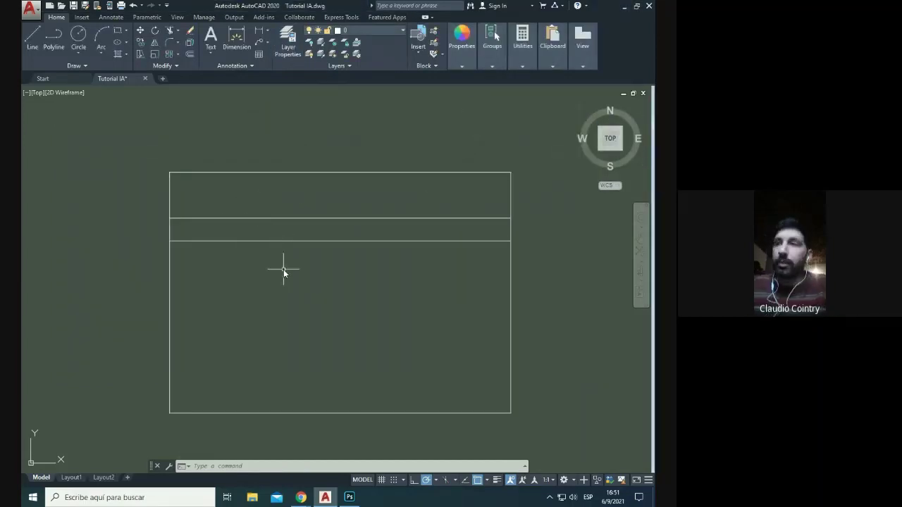
{"action": "scroll", "coordinate": [364, 242], "scroll_direction": "down", "scroll_amount": 5}
{"action": "scroll", "coordinate": [196, 189], "scroll_direction": "up", "scroll_amount": 3}
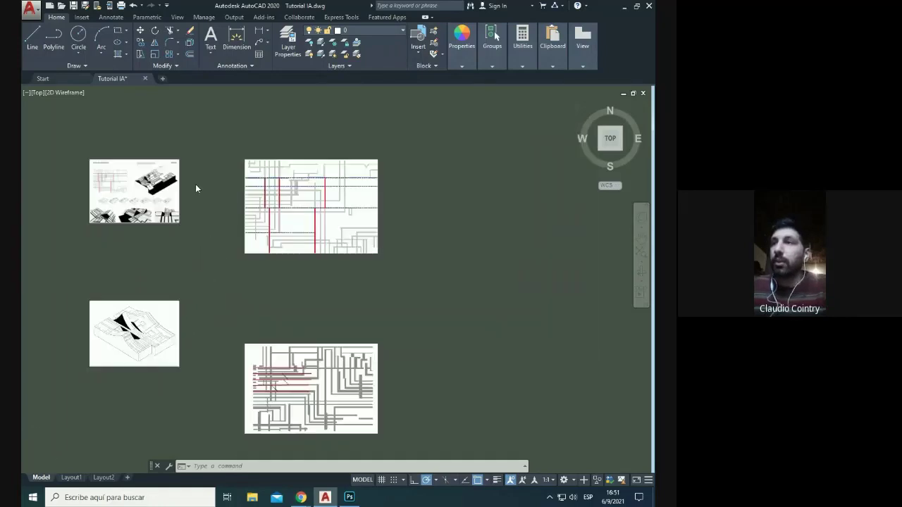
{"action": "scroll", "coordinate": [196, 188], "scroll_direction": "down", "scroll_amount": 5}
{"action": "scroll", "coordinate": [379, 197], "scroll_direction": "up", "scroll_amount": 7}
{"action": "left_click", "coordinate": [233, 195]}
{"action": "left_click", "coordinate": [200, 233]}
{"action": "middle_click_drag", "start_coordinate": [199, 238], "coordinate": [283, 252]}
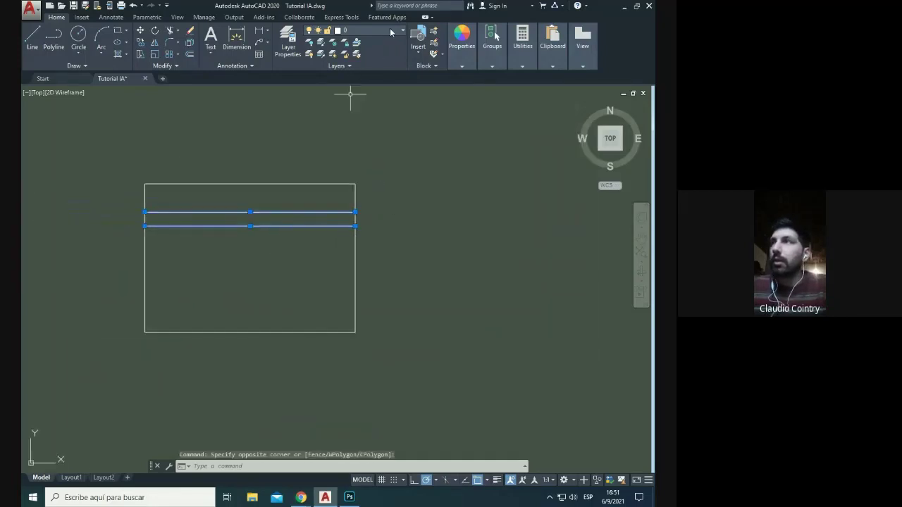
{"action": "left_click", "coordinate": [390, 30]}
{"action": "left_click", "coordinate": [345, 53]}
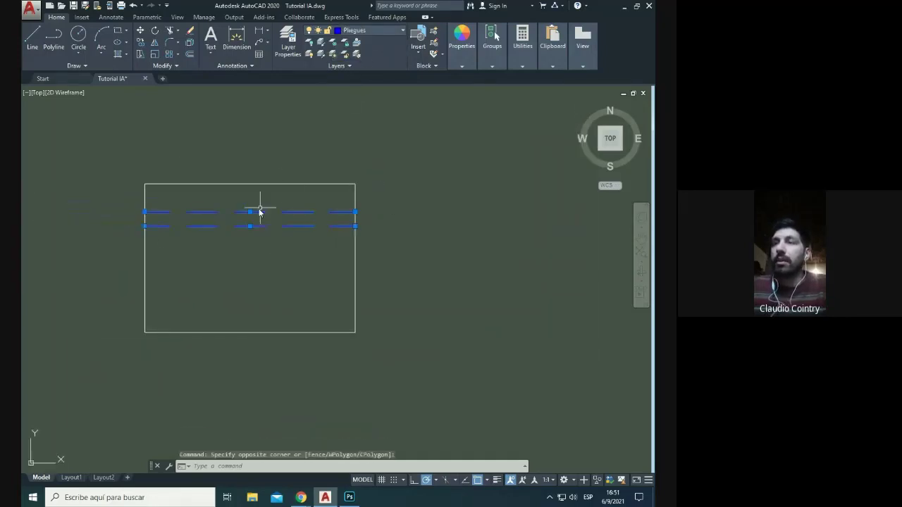
{"action": "key", "text": "Escape"}
Step: Compare the Pliegues lines in the rectangle with the fold lines on the reference sheet and the presentation board
{"action": "scroll", "coordinate": [198, 204], "scroll_direction": "up", "scroll_amount": 2}
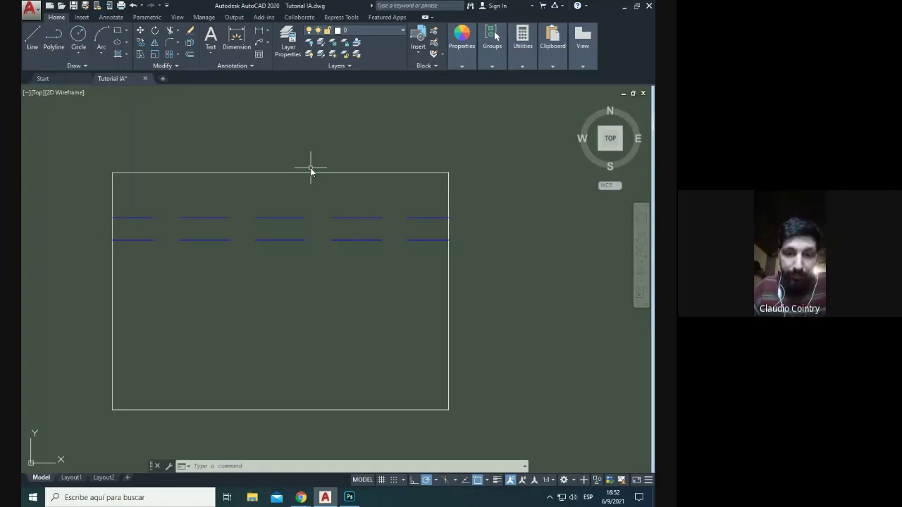
{"action": "scroll", "coordinate": [423, 195], "scroll_direction": "down", "scroll_amount": 8}
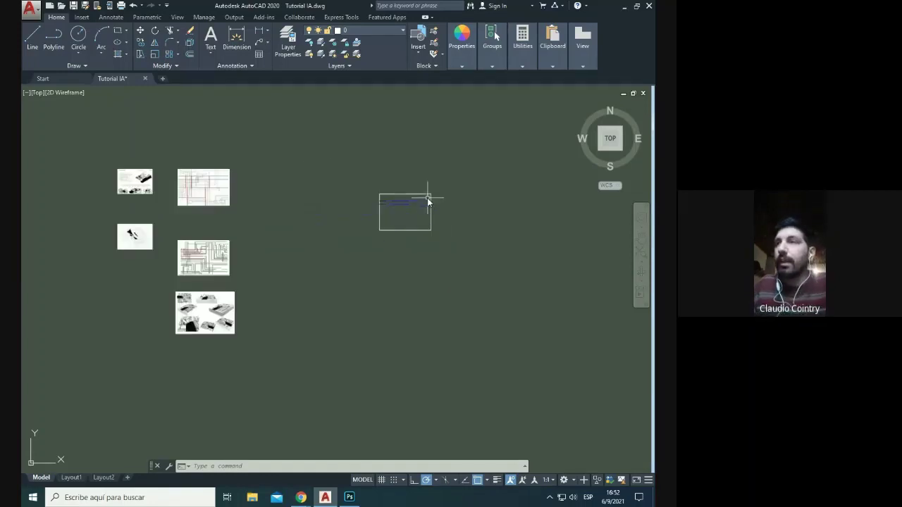
{"action": "scroll", "coordinate": [328, 190], "scroll_direction": "down", "scroll_amount": 2}
{"action": "scroll", "coordinate": [278, 201], "scroll_direction": "up", "scroll_amount": 2}
{"action": "scroll", "coordinate": [278, 201], "scroll_direction": "up", "scroll_amount": 4}
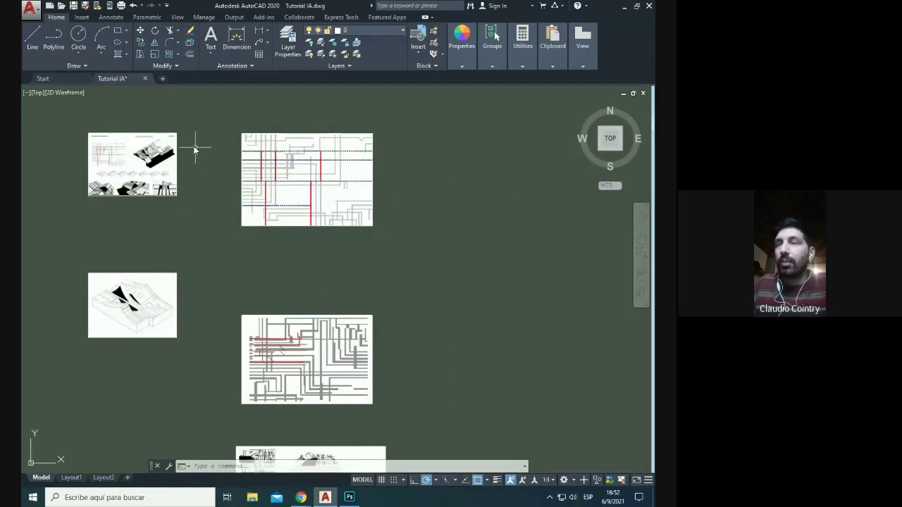
{"action": "scroll", "coordinate": [195, 147], "scroll_direction": "up", "scroll_amount": 2}
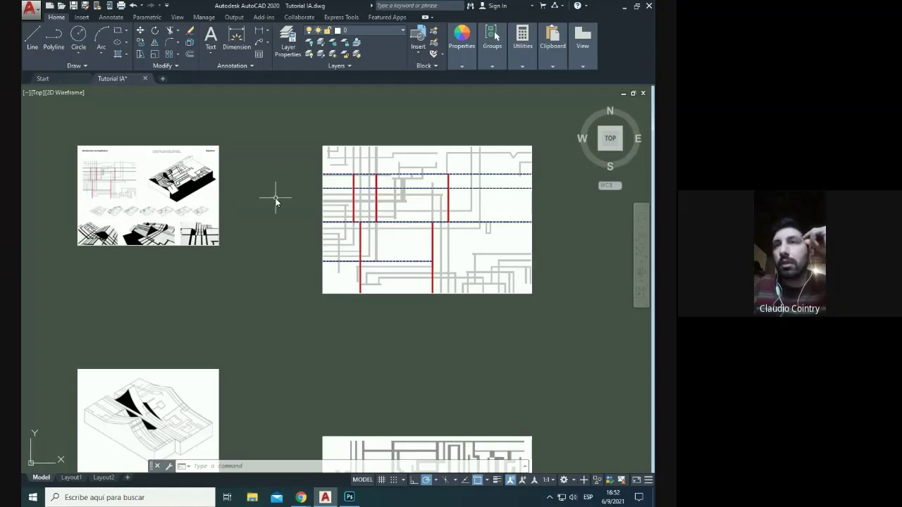
{"action": "scroll", "coordinate": [84, 162], "scroll_direction": "up", "scroll_amount": 4}
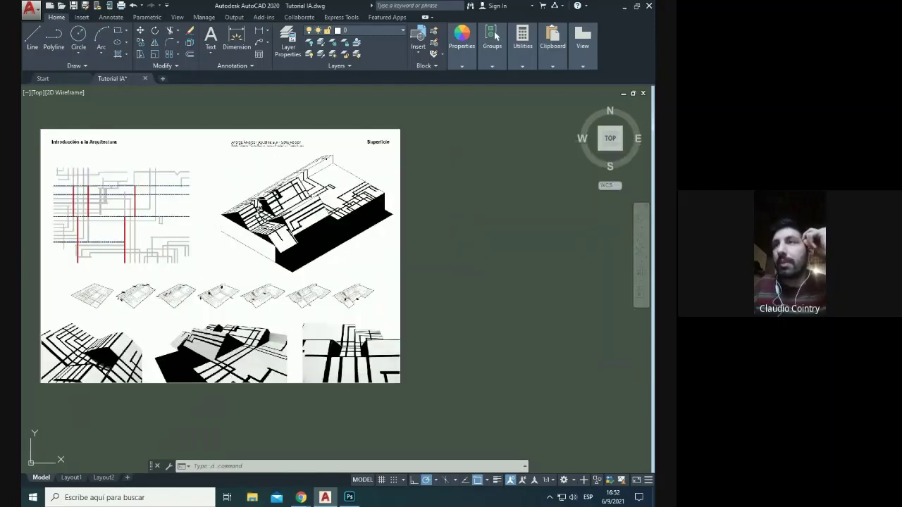
{"action": "scroll", "coordinate": [217, 208], "scroll_direction": "up", "scroll_amount": 2}
{"action": "scroll", "coordinate": [233, 220], "scroll_direction": "down", "scroll_amount": 2}
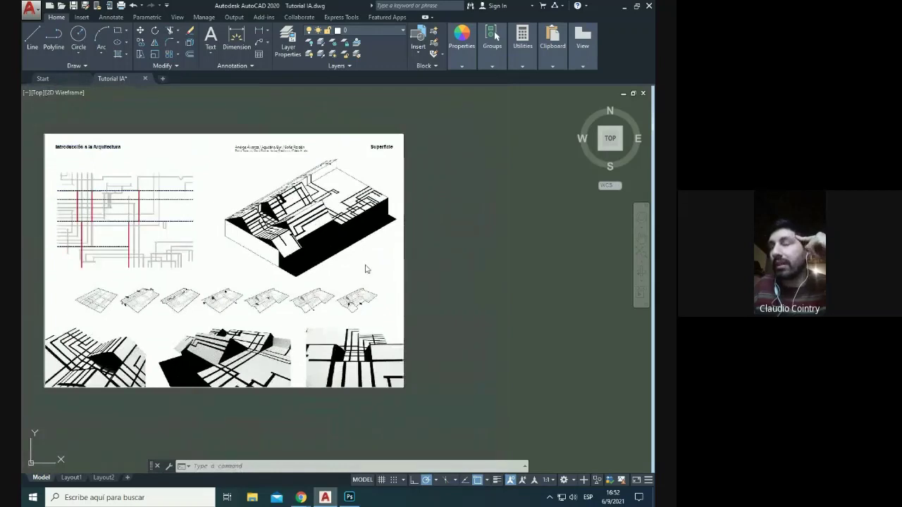
{"action": "scroll", "coordinate": [34, 201], "scroll_direction": "down", "scroll_amount": 3}
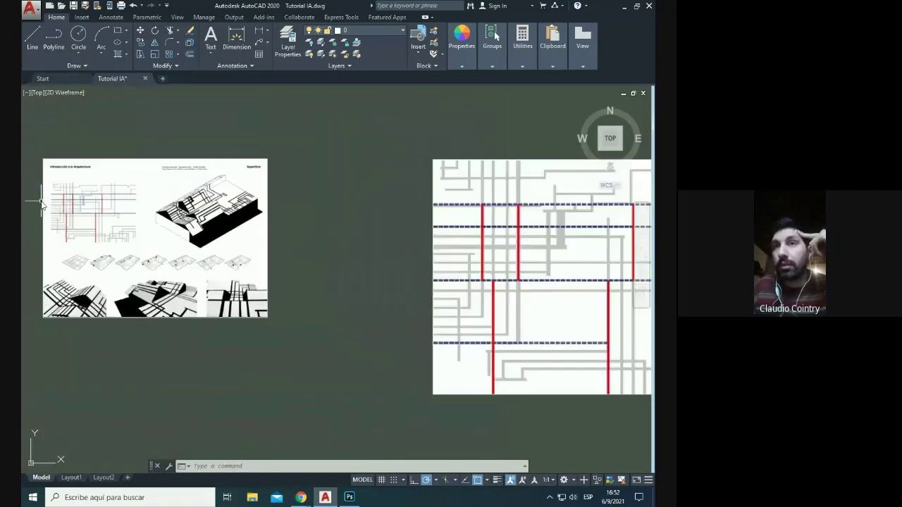
{"action": "scroll", "coordinate": [125, 215], "scroll_direction": "down", "scroll_amount": 3}
{"action": "scroll", "coordinate": [432, 256], "scroll_direction": "up", "scroll_amount": 2}
{"action": "scroll", "coordinate": [296, 240], "scroll_direction": "up", "scroll_amount": 2}
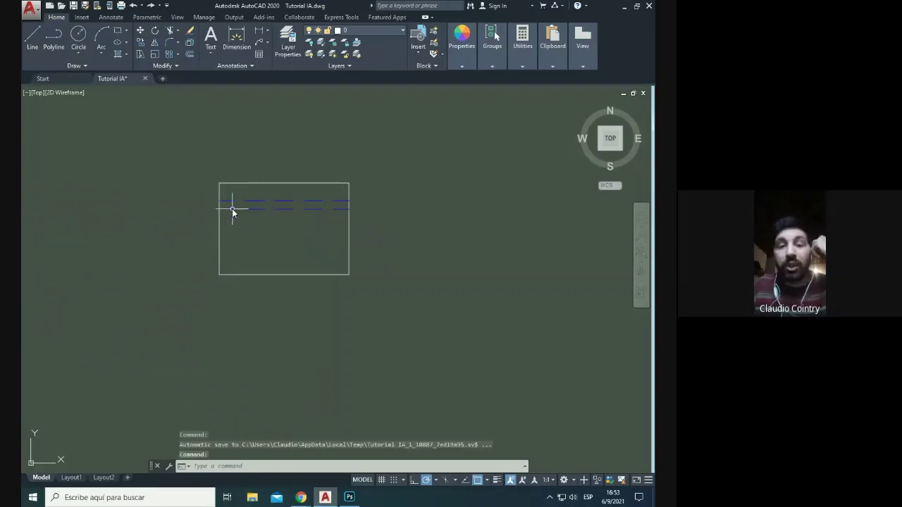
{"action": "mouse_move", "coordinate": [231, 208]}
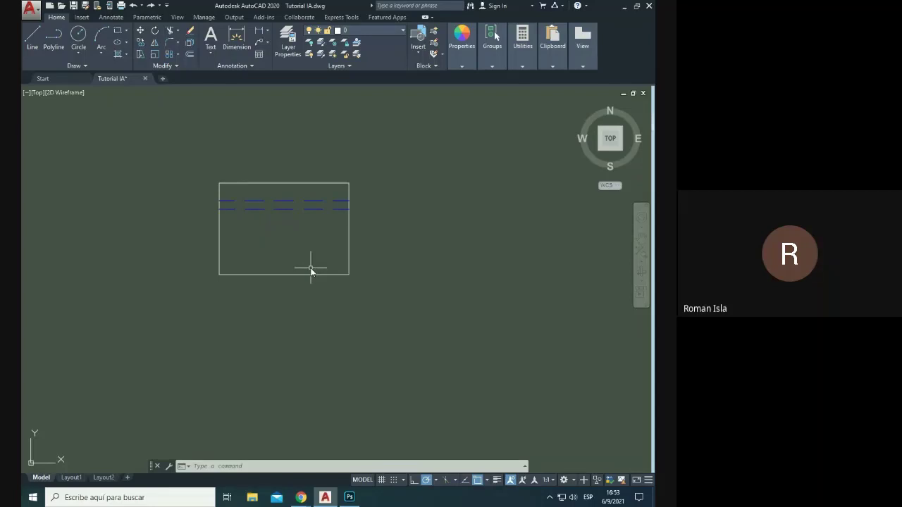
Step: Move the rectangle with its two dashed lines directly above the reference guide-line sheet
{"action": "scroll", "coordinate": [430, 250], "scroll_direction": "down", "scroll_amount": 4}
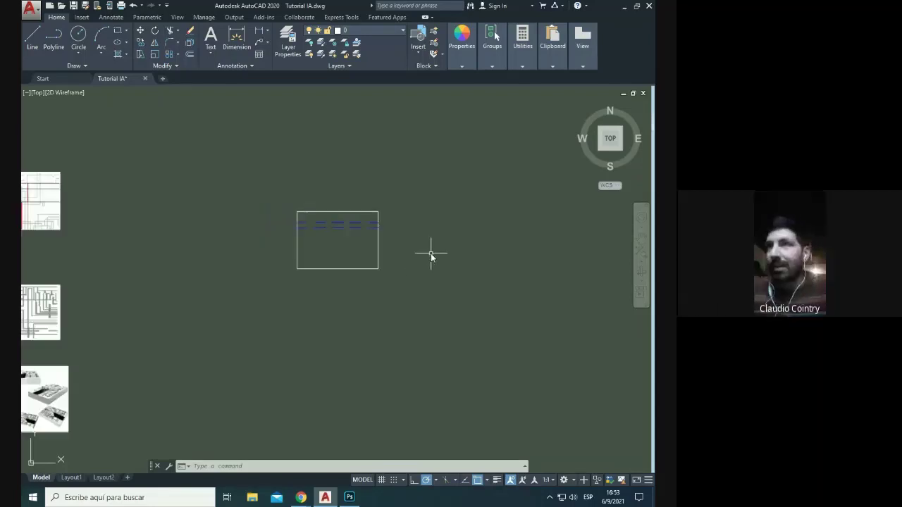
{"action": "left_click", "coordinate": [312, 185]}
{"action": "left_click", "coordinate": [426, 266]}
{"action": "type", "text": "m"}
{"action": "key", "text": "Return"}
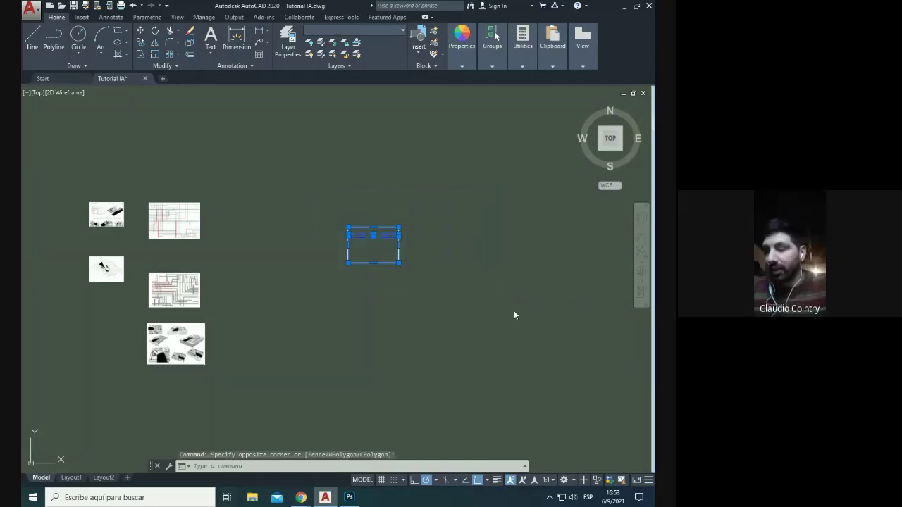
{"action": "left_click", "coordinate": [513, 312]}
{"action": "left_click", "coordinate": [314, 227]}
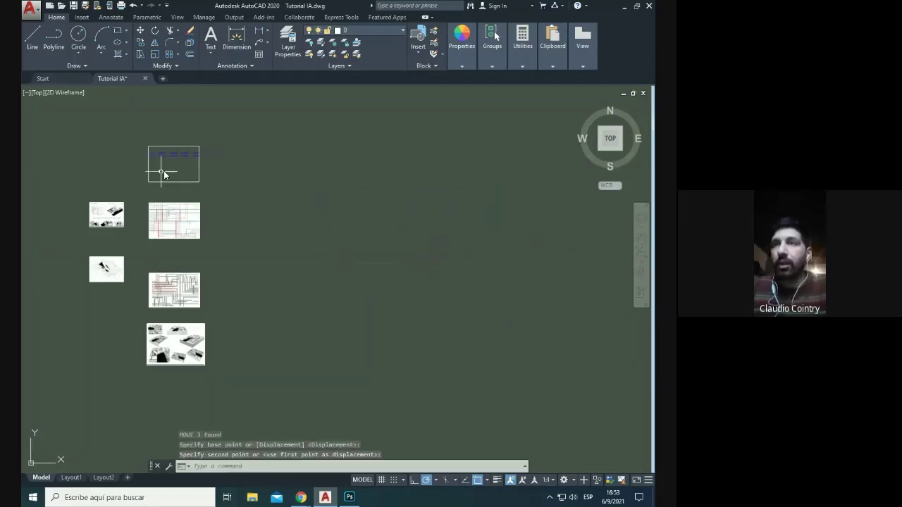
{"action": "scroll", "coordinate": [166, 168], "scroll_direction": "up", "scroll_amount": 4}
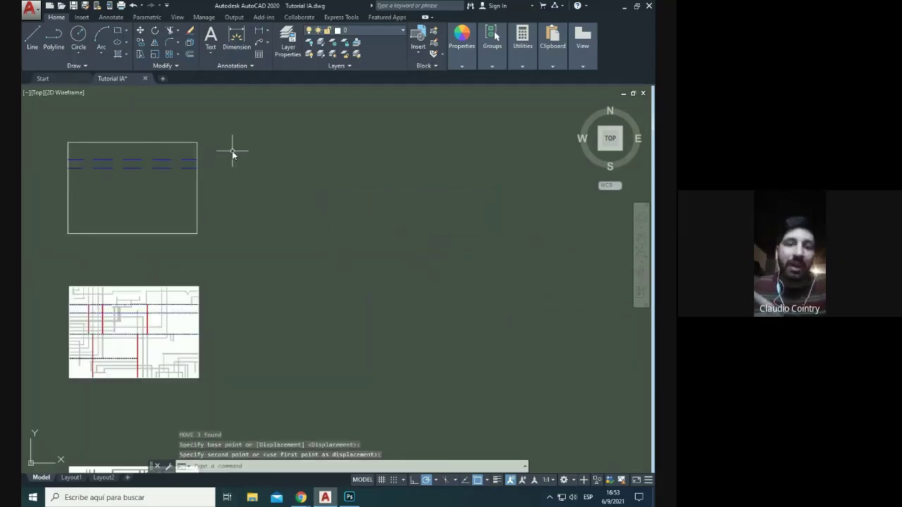
Step: Choose the 30, 60, 90, 120 angle increments for polar tracking
{"action": "scroll", "coordinate": [360, 175], "scroll_direction": "down", "scroll_amount": 2}
{"action": "scroll", "coordinate": [87, 278], "scroll_direction": "up", "scroll_amount": 2}
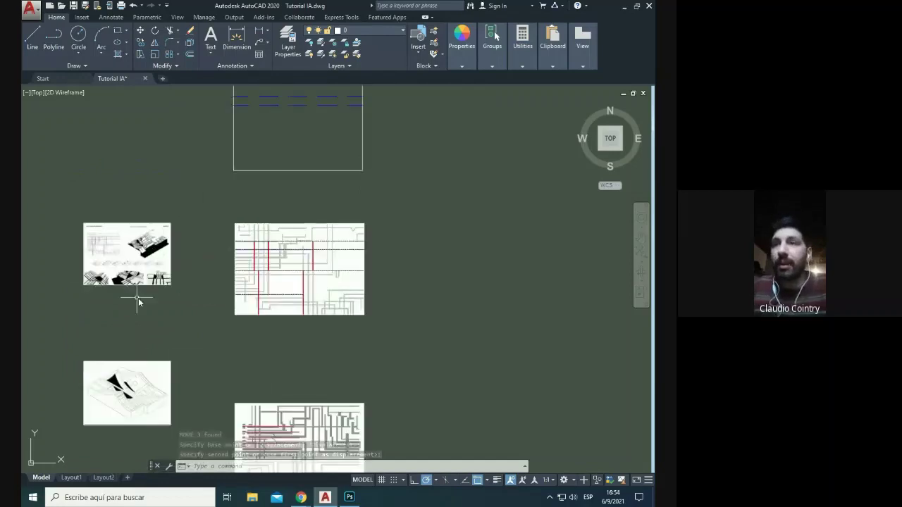
{"action": "middle_click_drag", "start_coordinate": [162, 324], "coordinate": [173, 300]}
{"action": "mouse_move", "coordinate": [218, 273]}
{"action": "middle_mouse_down"}
{"action": "mouse_move", "coordinate": [221, 204]}
{"action": "mouse_move", "coordinate": [295, 236]}
{"action": "middle_mouse_up"}
{"action": "mouse_move", "coordinate": [381, 337]}
{"action": "middle_mouse_down"}
{"action": "mouse_move", "coordinate": [195, 287]}
{"action": "mouse_move", "coordinate": [238, 317]}
{"action": "mouse_move", "coordinate": [260, 350]}
{"action": "mouse_move", "coordinate": [244, 346]}
{"action": "middle_mouse_up"}
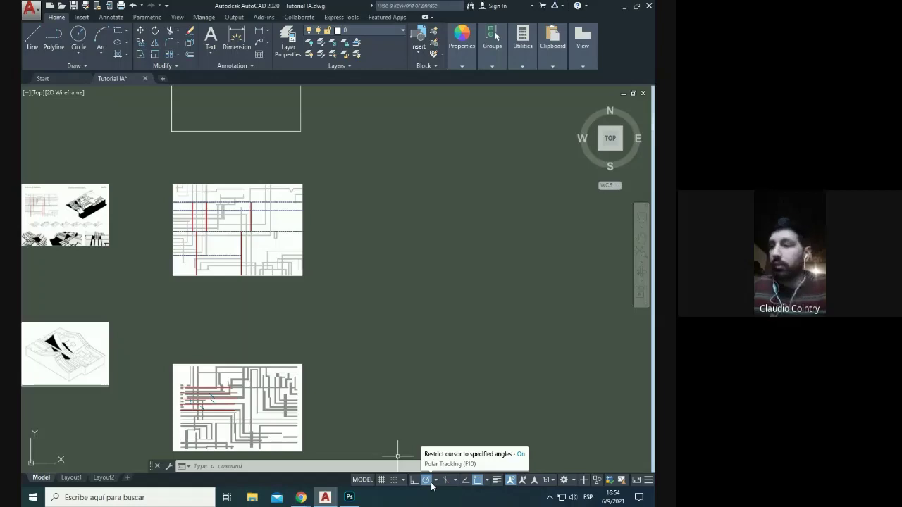
{"action": "middle_click_drag", "start_coordinate": [408, 376], "coordinate": [274, 369]}
{"action": "middle_click_drag", "start_coordinate": [481, 441], "coordinate": [413, 452]}
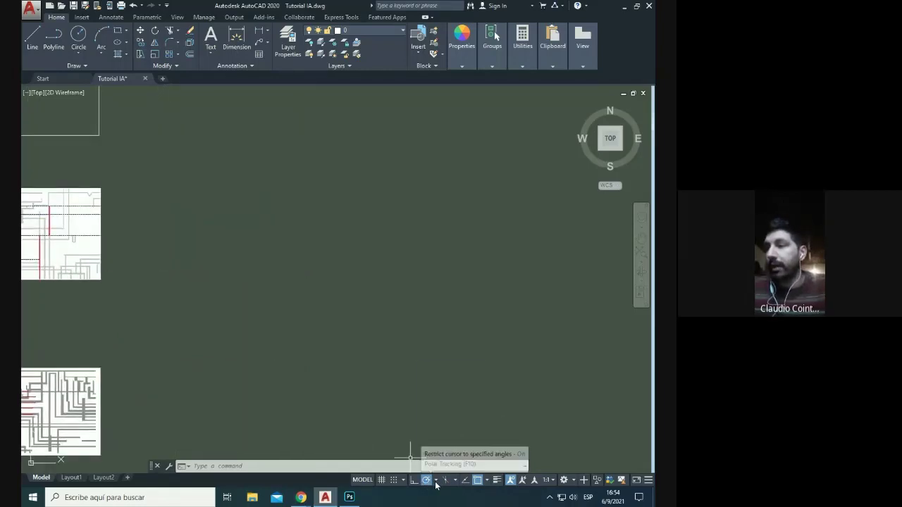
{"action": "left_click", "coordinate": [436, 482]}
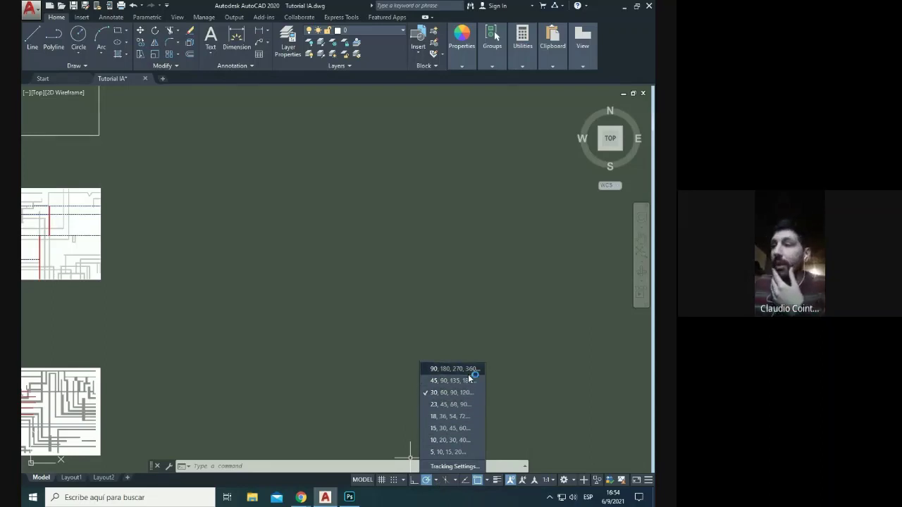
{"action": "left_click", "coordinate": [431, 395]}
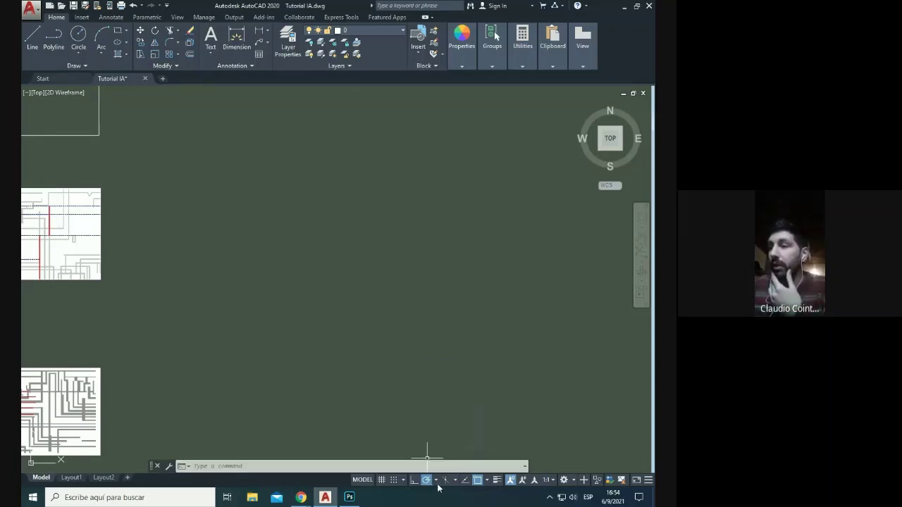
Step: Keep the 30, 60, 90, 120 polar increments and draw a 29.7-long line at 330° in the empty area beside the reference images
{"action": "left_click", "coordinate": [436, 480]}
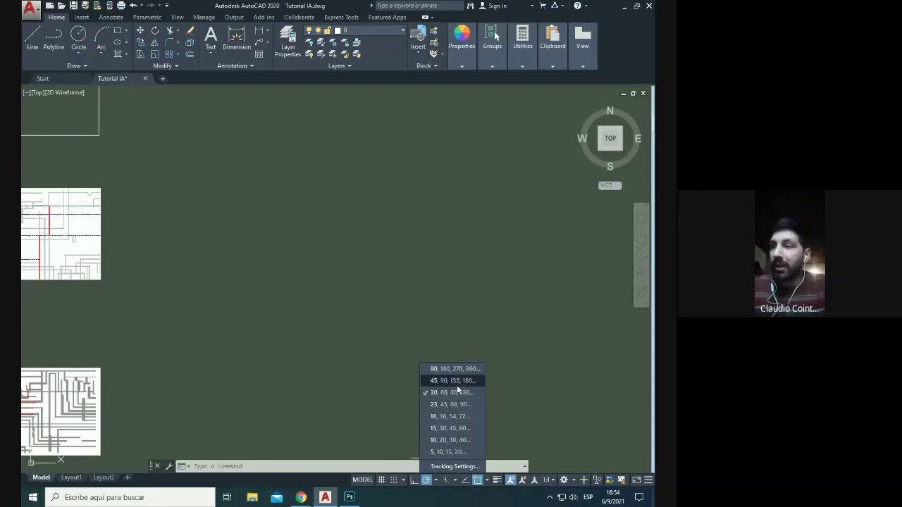
{"action": "left_click", "coordinate": [433, 394]}
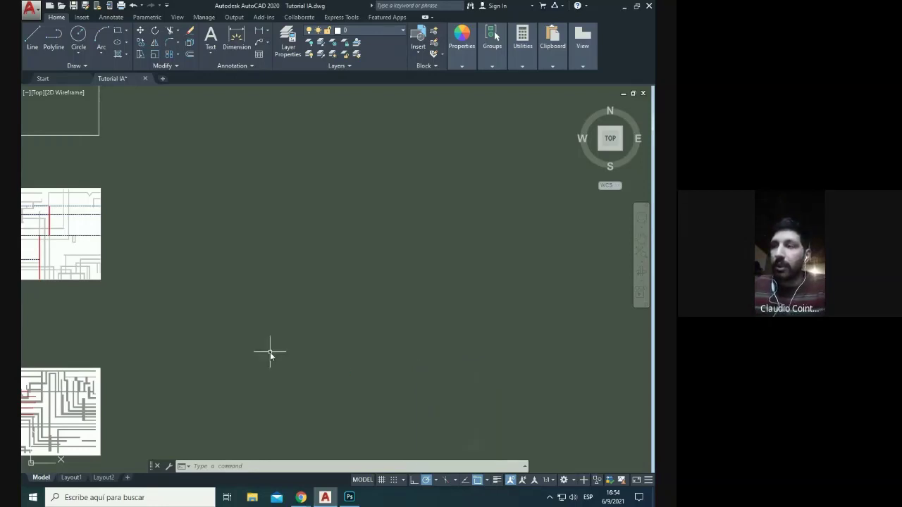
{"action": "key", "text": "Escape"}
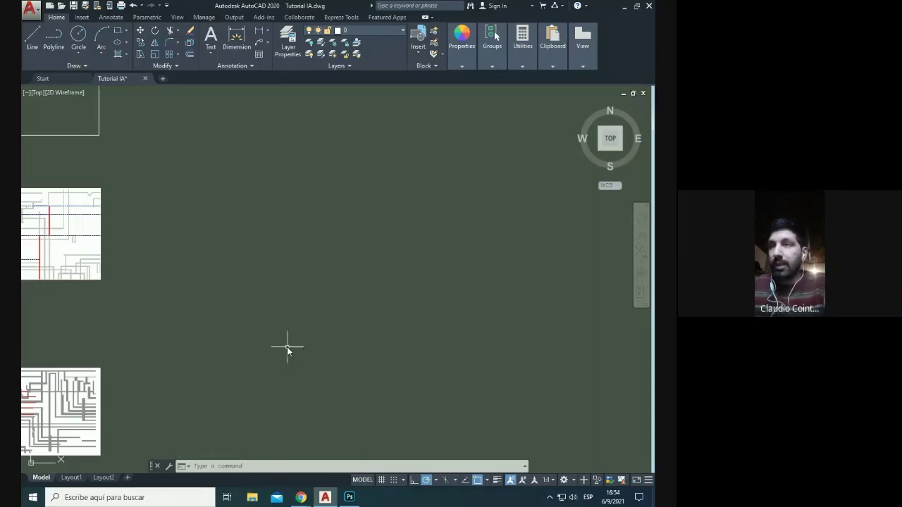
{"action": "key", "text": "Return"}
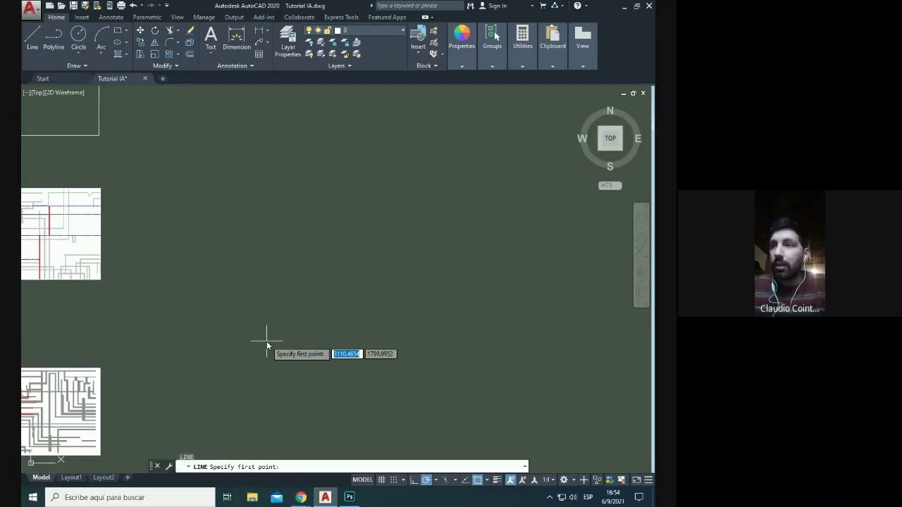
{"action": "left_click", "coordinate": [234, 224]}
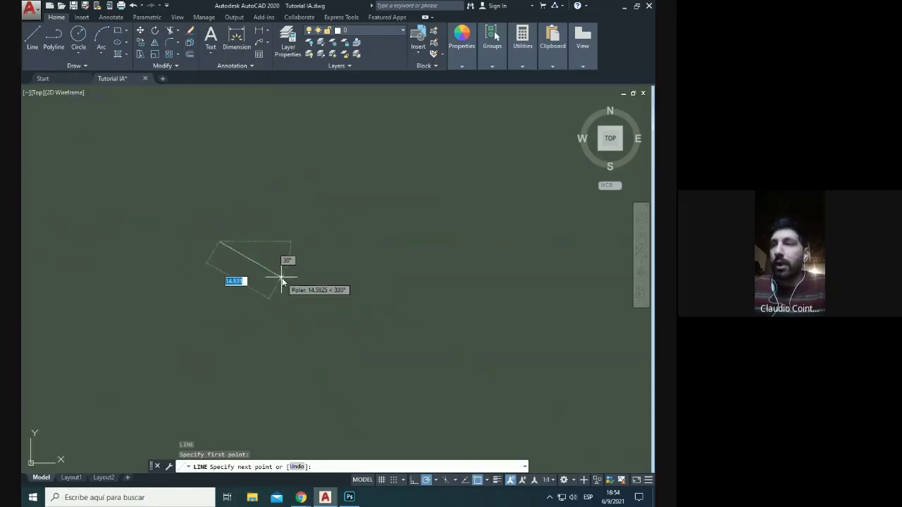
{"action": "scroll", "coordinate": [305, 275], "scroll_direction": "up", "scroll_amount": 5}
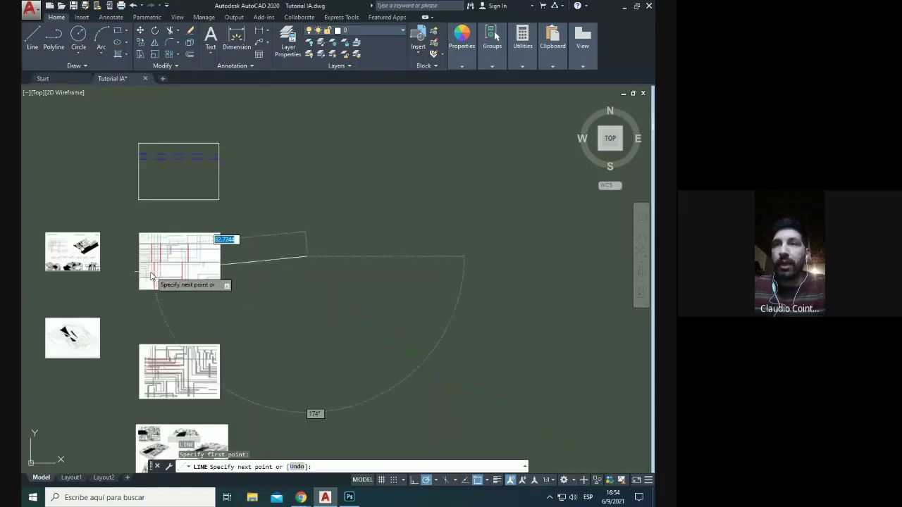
{"action": "scroll", "coordinate": [393, 258], "scroll_direction": "down", "scroll_amount": 5}
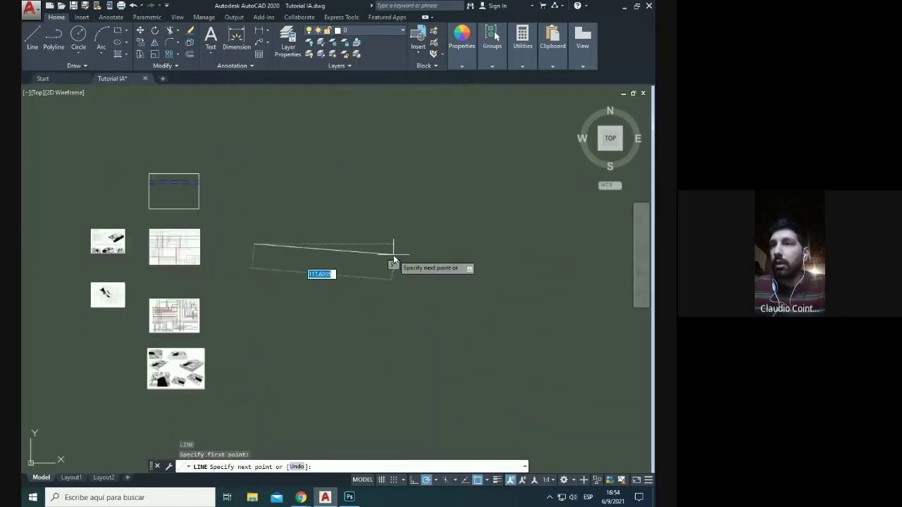
{"action": "middle_click_drag", "start_coordinate": [392, 258], "coordinate": [237, 261]}
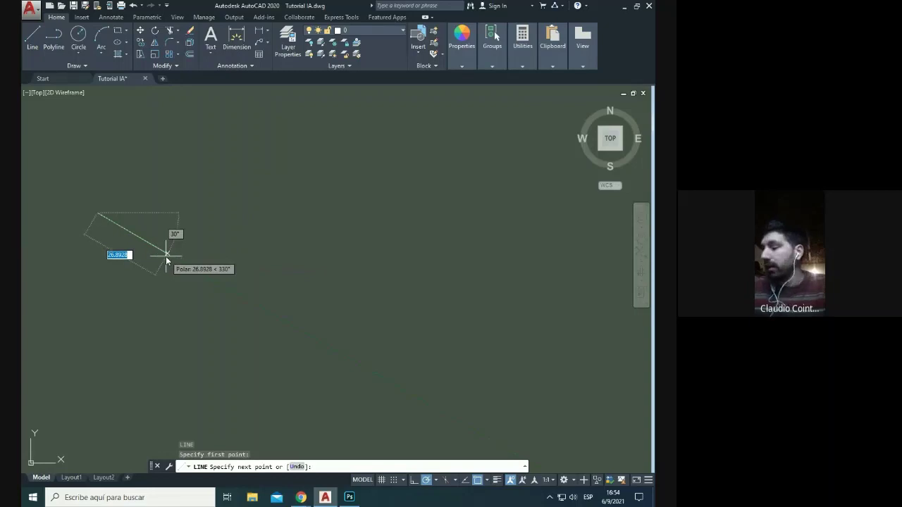
{"action": "type", "text": "4.7"}
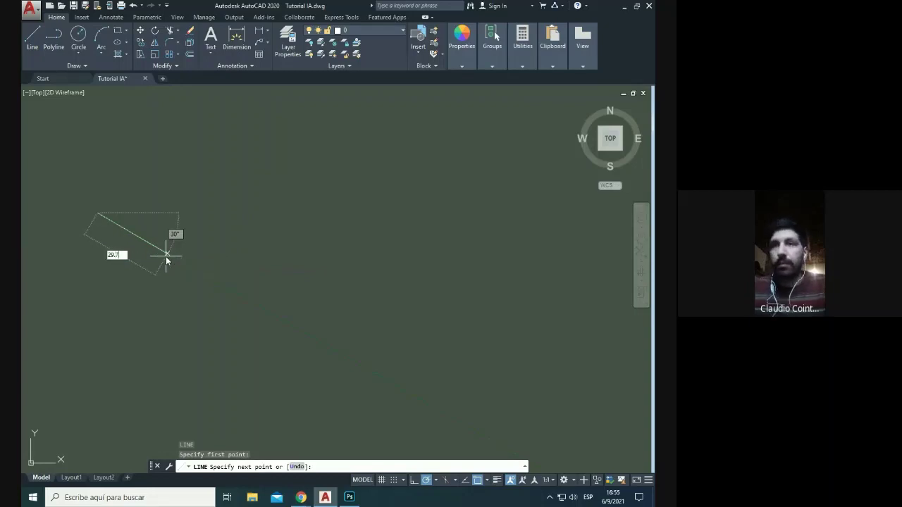
{"action": "key", "text": "Return"}
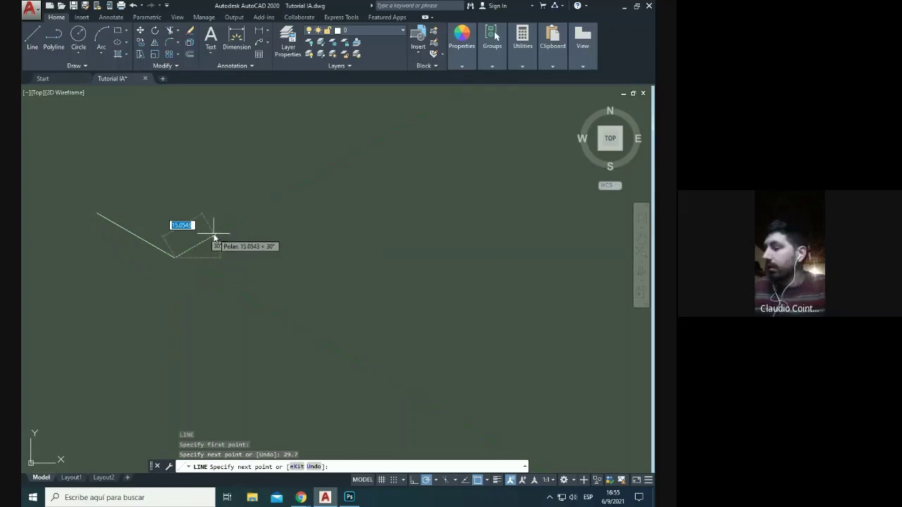
Step: Continue the outline 42 at 30° and 29.7 at 150°, then close it at the starting point to form a parallelogram
{"action": "type", "text": "42"}
{"action": "key", "text": "Return"}
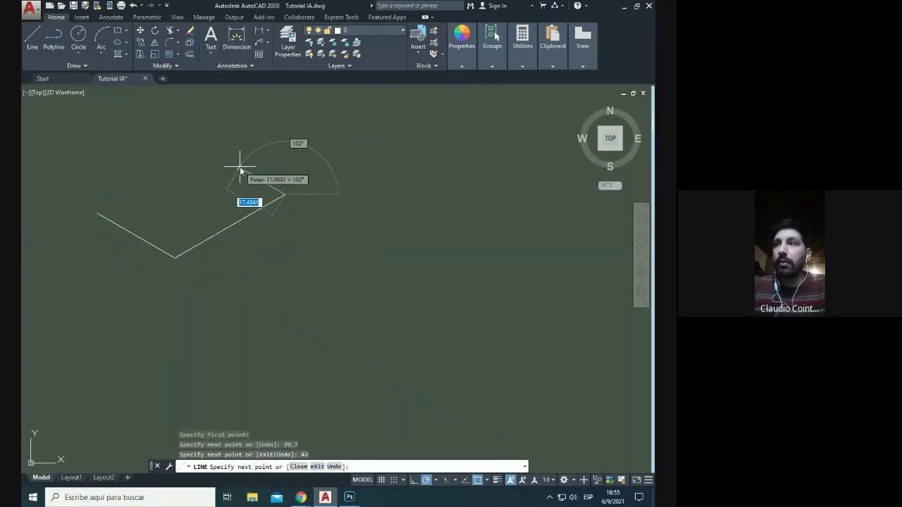
{"action": "type", "text": "2"}
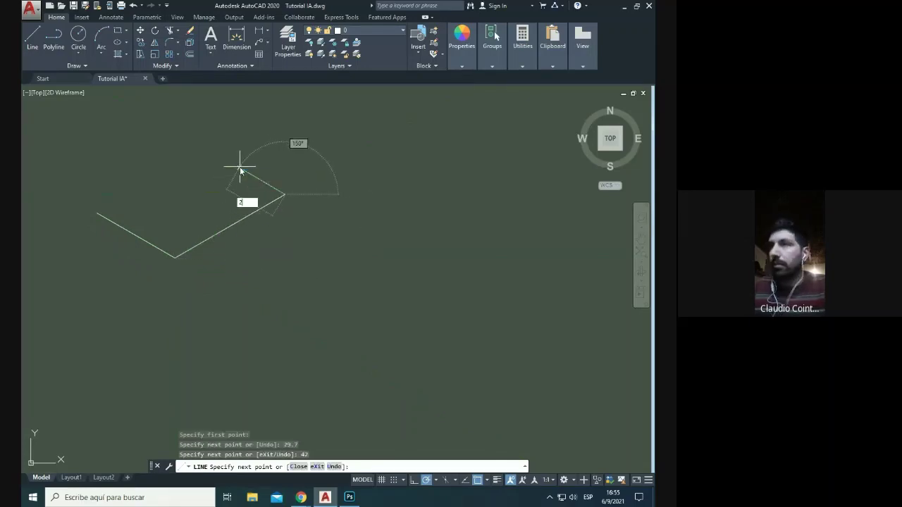
{"action": "type", "text": "9.7"}
{"action": "key", "text": "Return"}
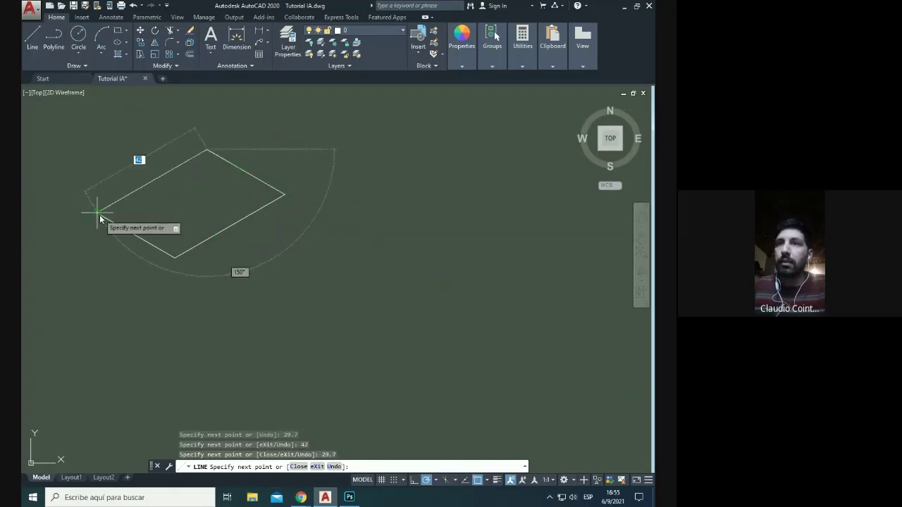
Step: Draw 6-long vertical lines straight down from the parallelogram's left corner and its front corner
{"action": "type", "text": "6"}
{"action": "key", "text": "Return"}
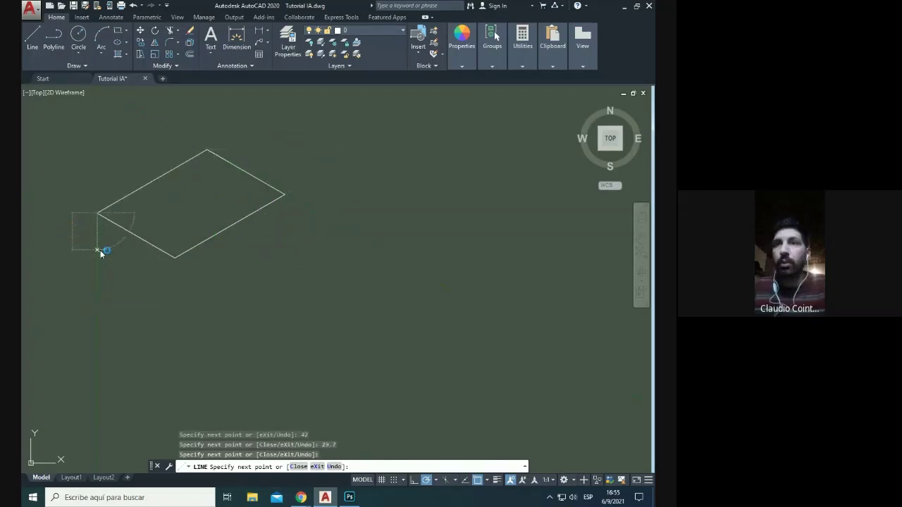
{"action": "key", "text": "Return"}
{"action": "key", "text": "Return"}
{"action": "left_click", "coordinate": [174, 257]}
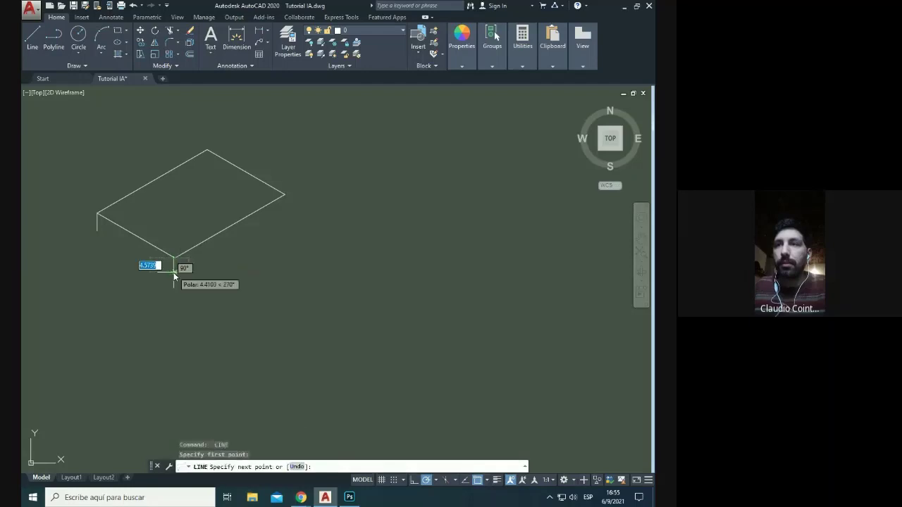
{"action": "type", "text": "6"}
{"action": "key", "text": "Return"}
{"action": "key", "text": "Return"}
Step: Draw a 6-long vertical line straight down from the parallelogram's right corner
{"action": "key", "text": "Return"}
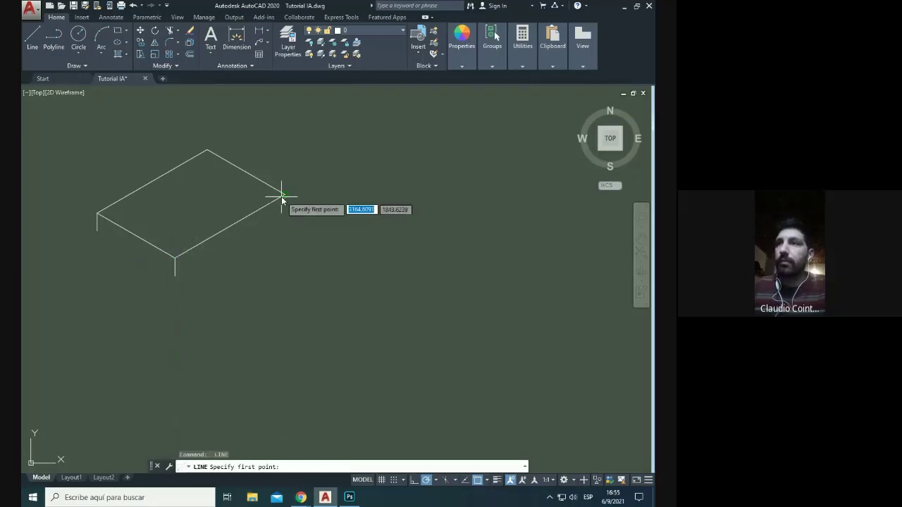
{"action": "left_click", "coordinate": [285, 195]}
{"action": "type", "text": "6"}
{"action": "key", "text": "Return"}
{"action": "key", "text": "Return"}
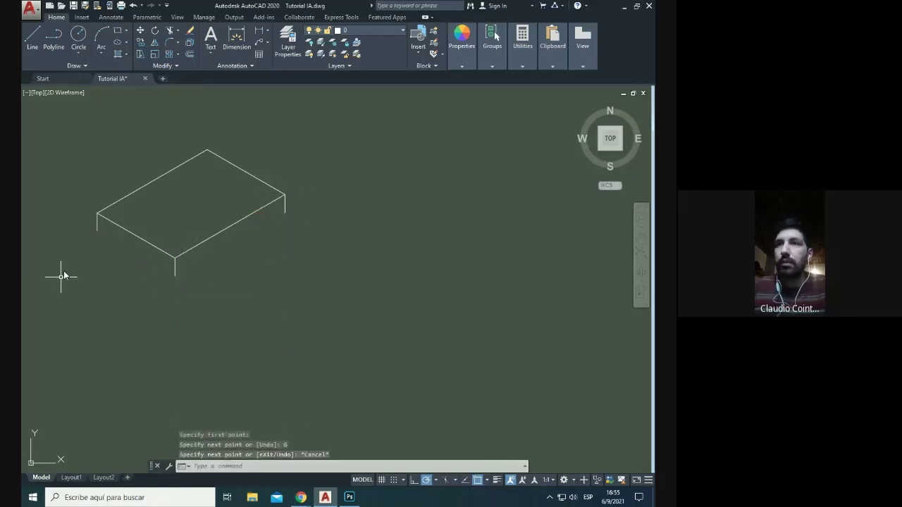
Step: Connect the lower ends of the three vertical lines to complete the isometric box's two visible side faces
{"action": "key", "text": "Return"}
{"action": "left_click", "coordinate": [97, 231]}
{"action": "left_click", "coordinate": [174, 275]}
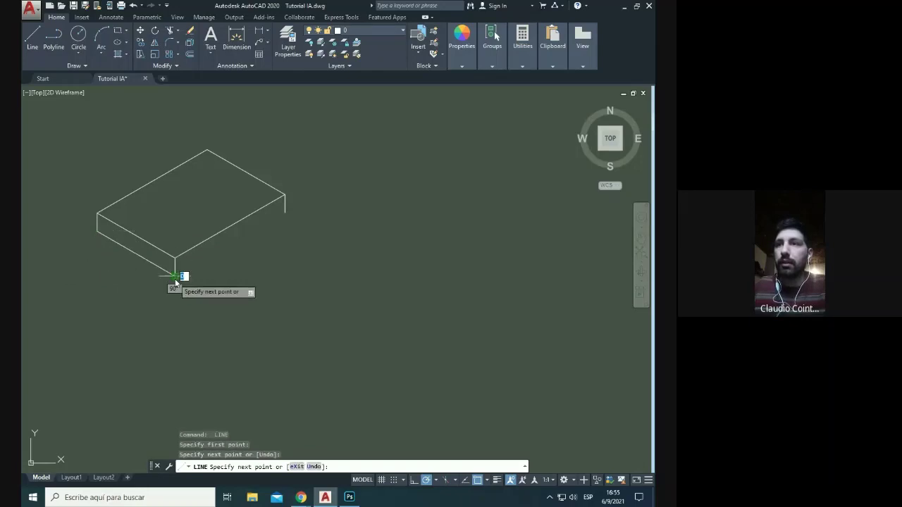
{"action": "left_click", "coordinate": [284, 212]}
{"action": "key", "text": "Escape"}
Step: Examine the isometric fold drawing on the presentation board, especially the black folded profile at its left corner
{"action": "scroll", "coordinate": [388, 195], "scroll_direction": "down", "scroll_amount": 4}
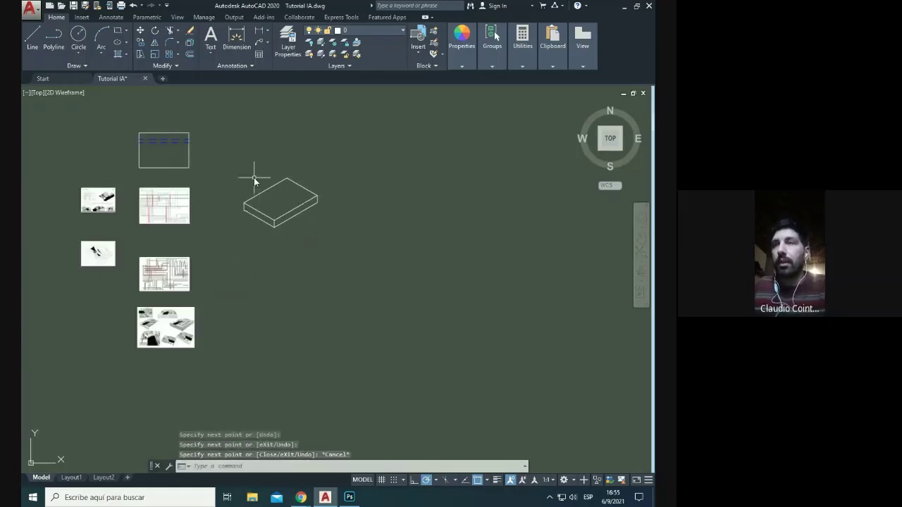
{"action": "scroll", "coordinate": [282, 196], "scroll_direction": "up", "scroll_amount": 5}
{"action": "scroll", "coordinate": [333, 223], "scroll_direction": "down", "scroll_amount": 5}
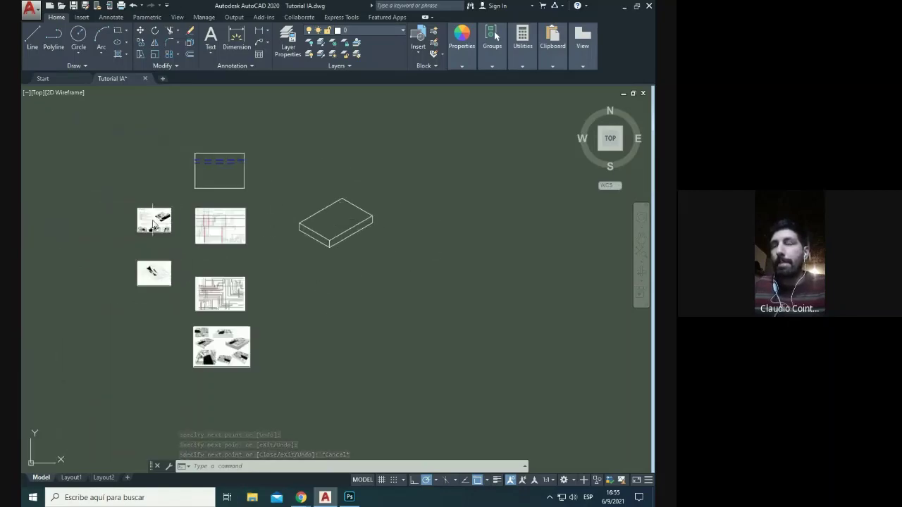
{"action": "scroll", "coordinate": [154, 224], "scroll_direction": "up", "scroll_amount": 8}
{"action": "scroll", "coordinate": [250, 197], "scroll_direction": "up", "scroll_amount": 4}
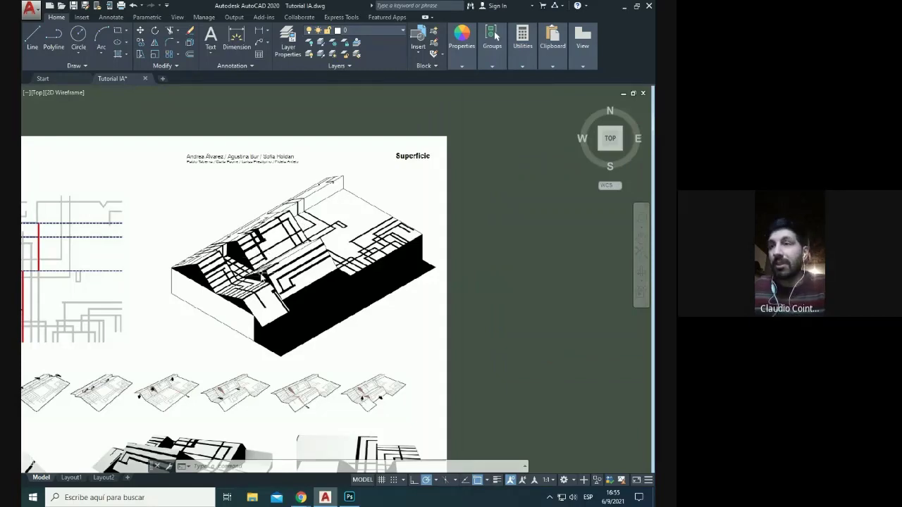
{"action": "scroll", "coordinate": [222, 280], "scroll_direction": "up", "scroll_amount": 5}
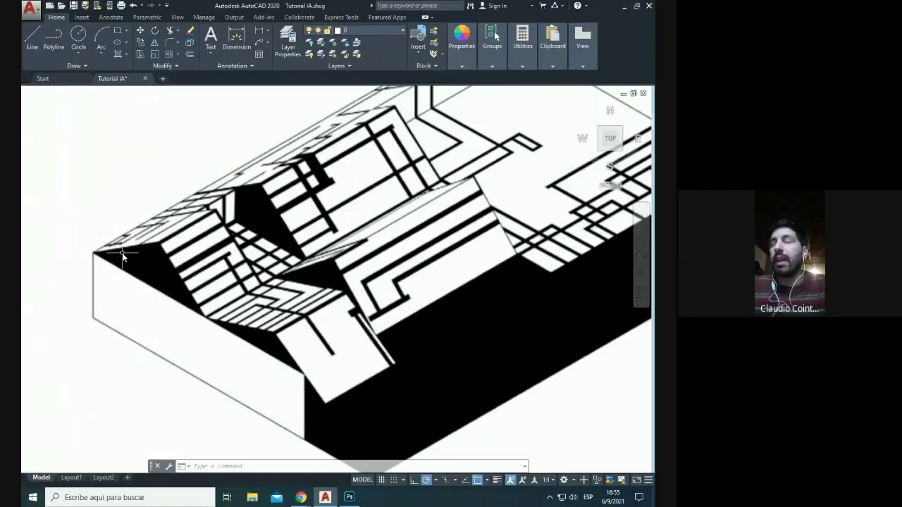
{"action": "scroll", "coordinate": [121, 256], "scroll_direction": "down", "scroll_amount": 5}
{"action": "scroll", "coordinate": [123, 257], "scroll_direction": "up", "scroll_amount": 5}
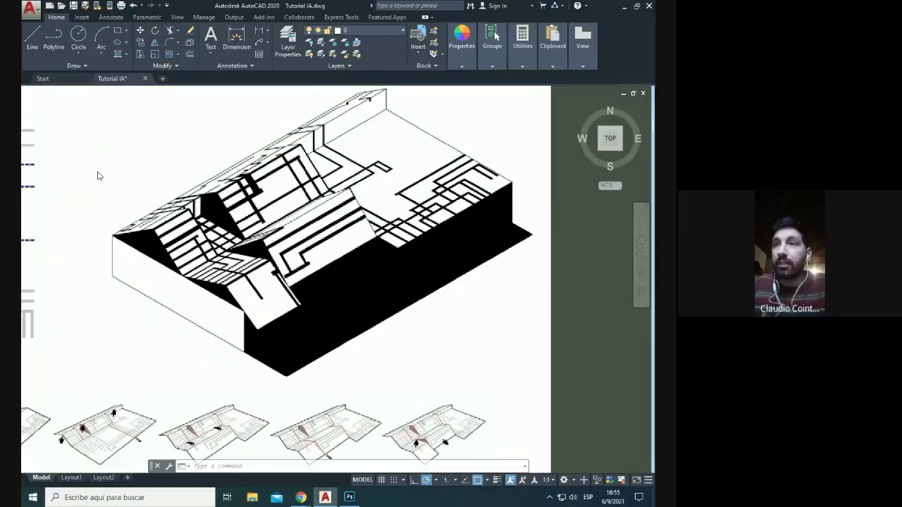
{"action": "scroll", "coordinate": [110, 233], "scroll_direction": "up", "scroll_amount": 5}
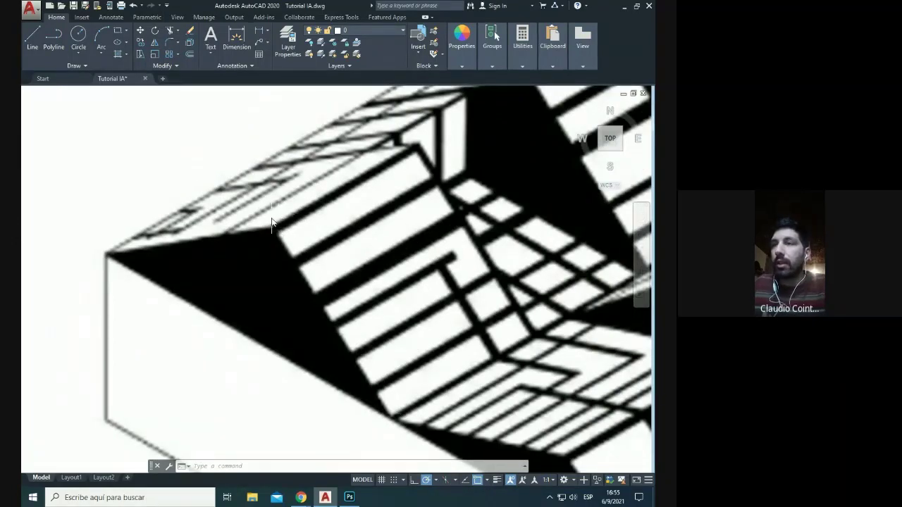
{"action": "scroll", "coordinate": [312, 300], "scroll_direction": "down", "scroll_amount": 3}
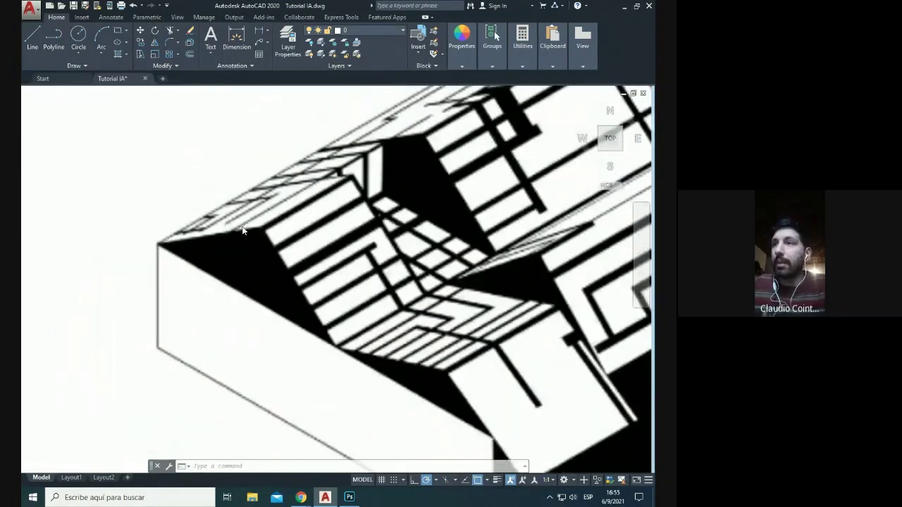
{"action": "scroll", "coordinate": [131, 227], "scroll_direction": "up", "scroll_amount": 3}
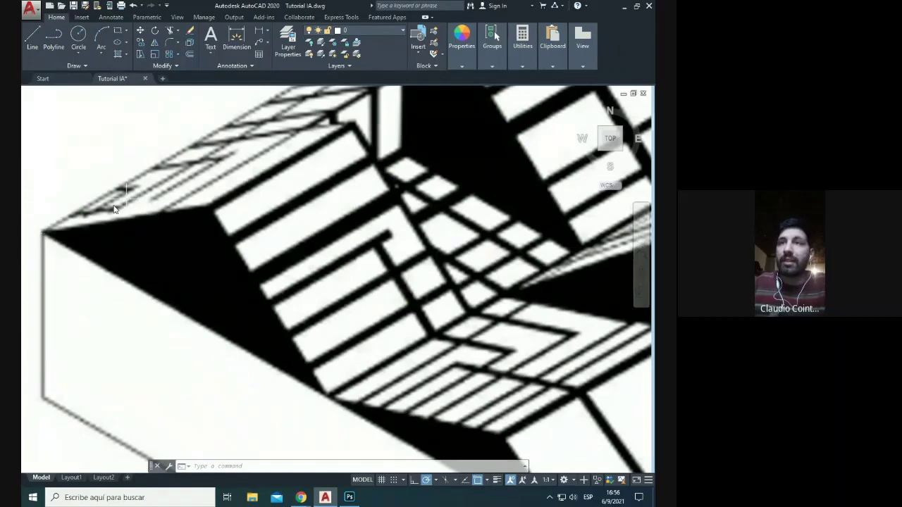
{"action": "left_click", "coordinate": [298, 335]}
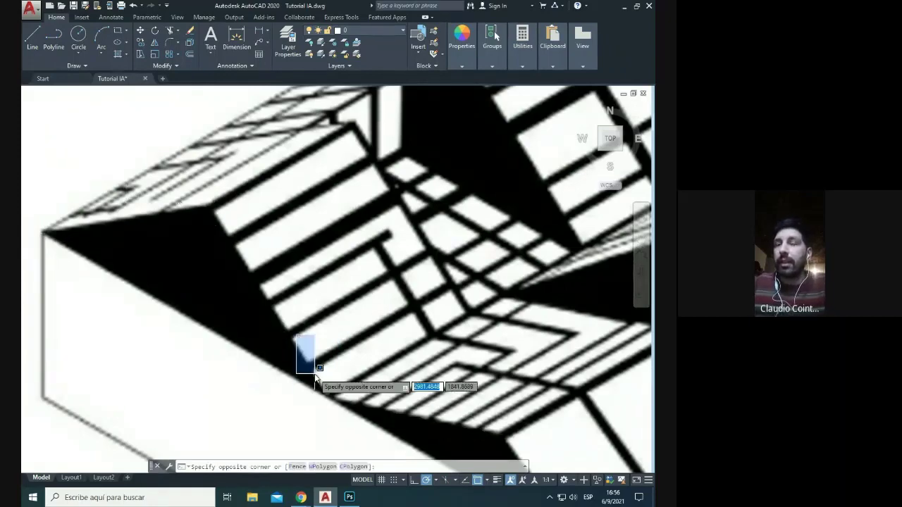
{"action": "key", "text": "Escape"}
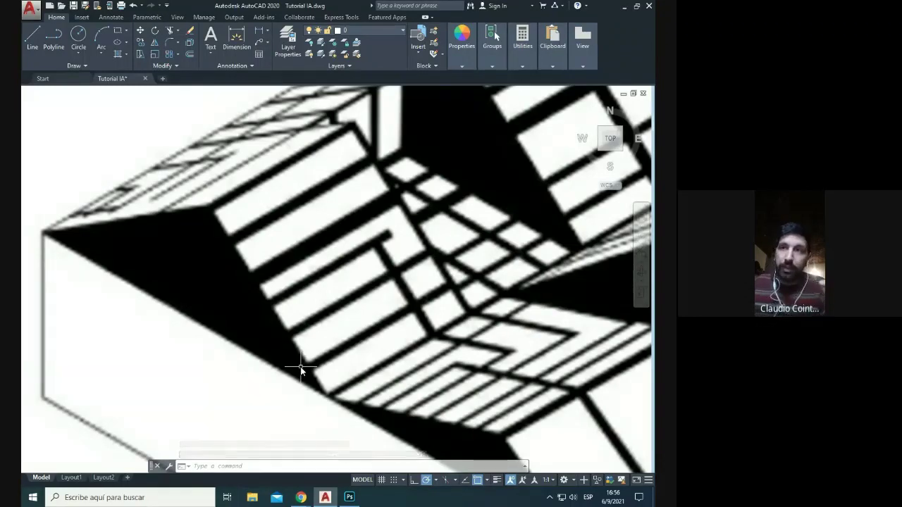
{"action": "scroll", "coordinate": [252, 258], "scroll_direction": "down", "scroll_amount": 3}
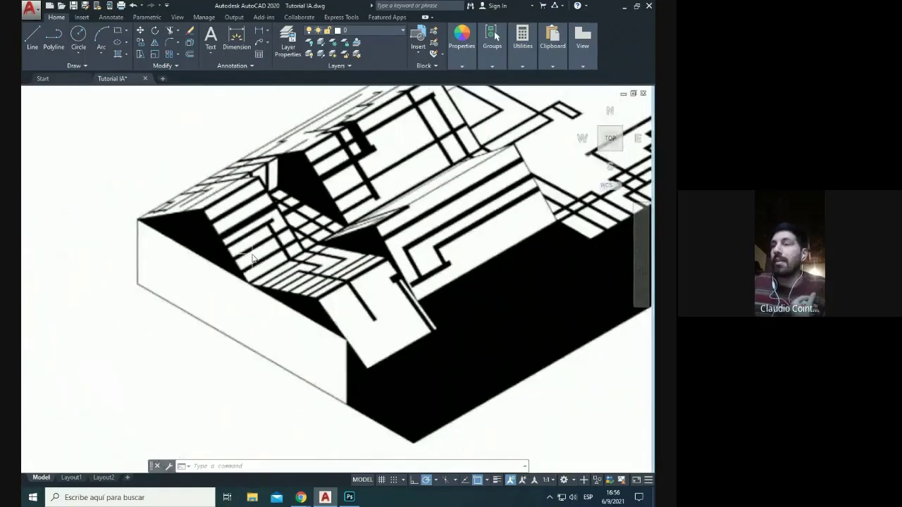
{"action": "scroll", "coordinate": [168, 222], "scroll_direction": "up", "scroll_amount": 4}
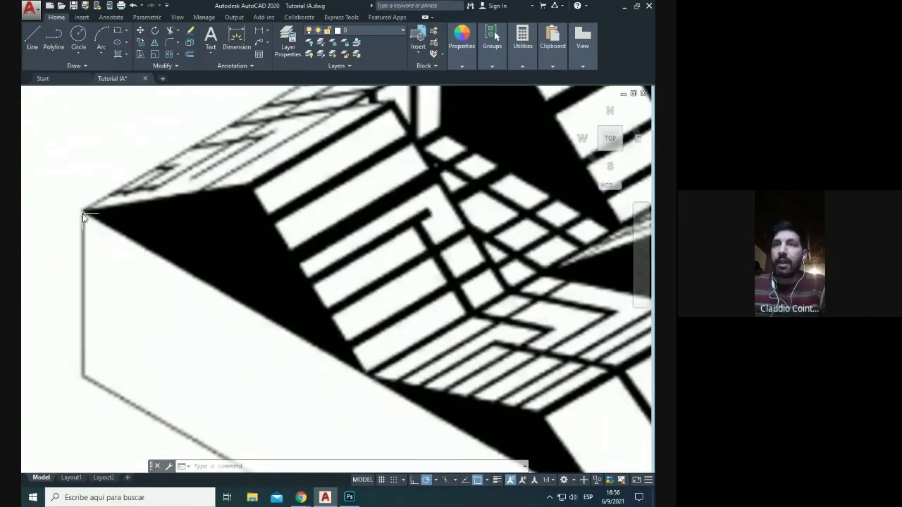
{"action": "type", "text": "l"}
{"action": "key", "text": "Return"}
{"action": "left_click", "coordinate": [83, 212]}
{"action": "key", "text": "Escape"}
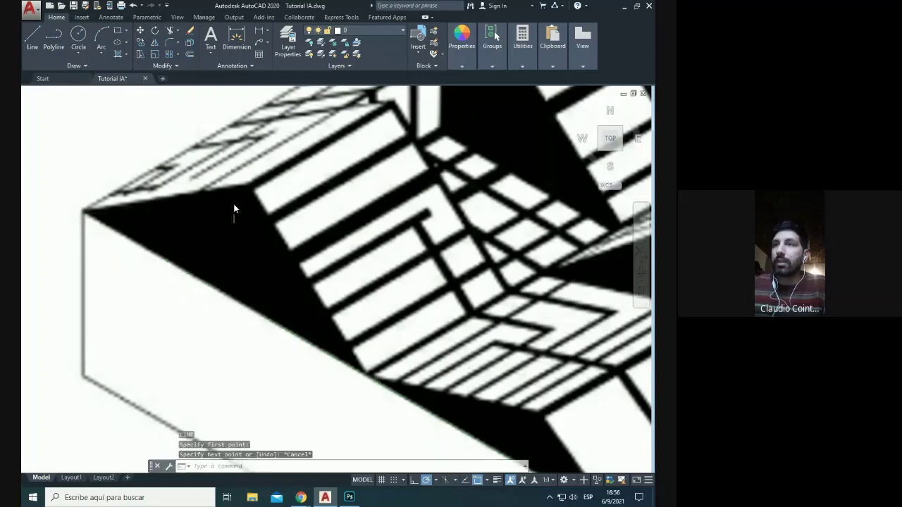
Step: Draw a vertical line from the first fold's peak down to the base edge and continue it along that edge to the left corner
{"action": "key", "text": "Return"}
{"action": "left_click", "coordinate": [250, 184]}
{"action": "left_click", "coordinate": [250, 308]}
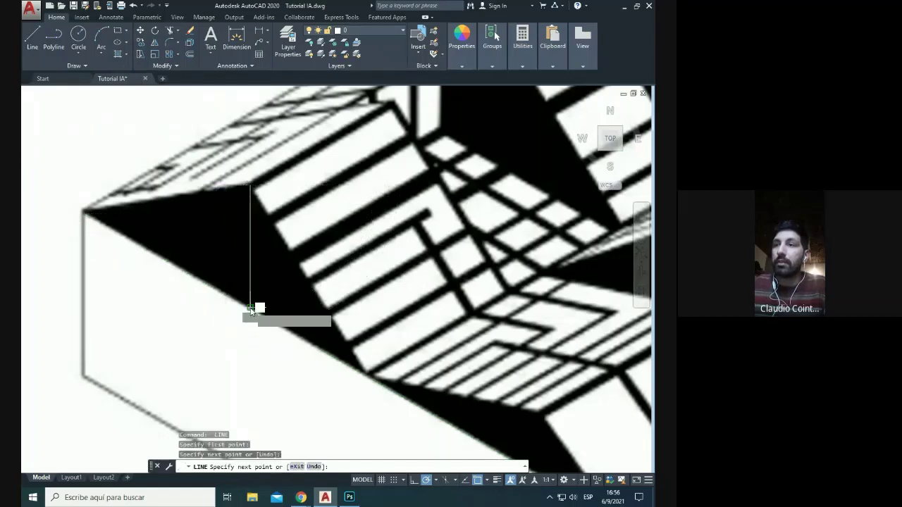
{"action": "left_click", "coordinate": [83, 212]}
{"action": "key", "text": "Escape"}
Step: Measure the auxiliary base segment from the reference fold's left corner to the vertical's foot, and then the vertical line up to the peak
{"action": "scroll", "coordinate": [388, 165], "scroll_direction": "down", "scroll_amount": 4}
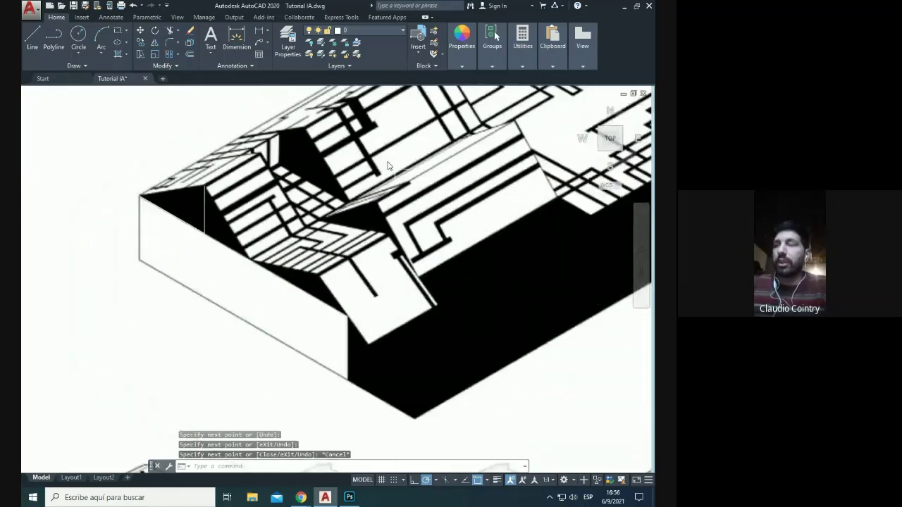
{"action": "scroll", "coordinate": [148, 157], "scroll_direction": "up", "scroll_amount": 4}
{"action": "type", "text": "dist"}
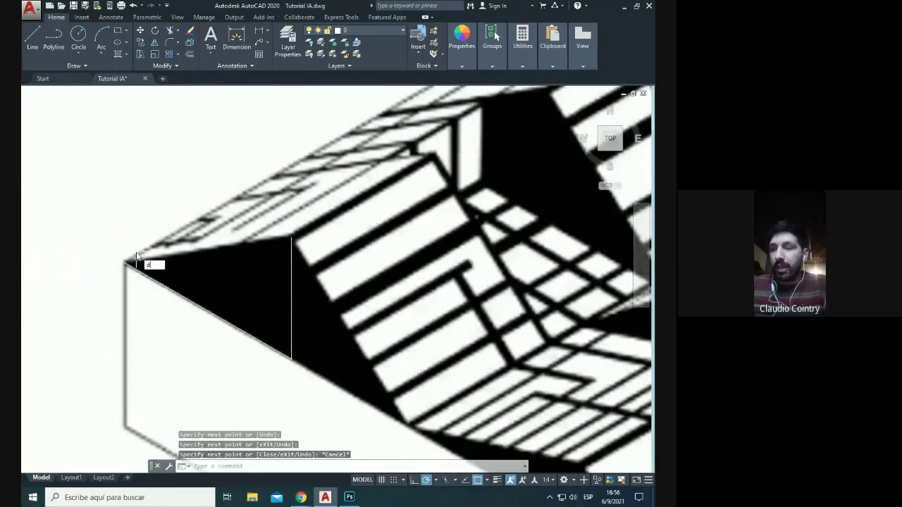
{"action": "key", "text": "Return"}
{"action": "left_click", "coordinate": [125, 261]}
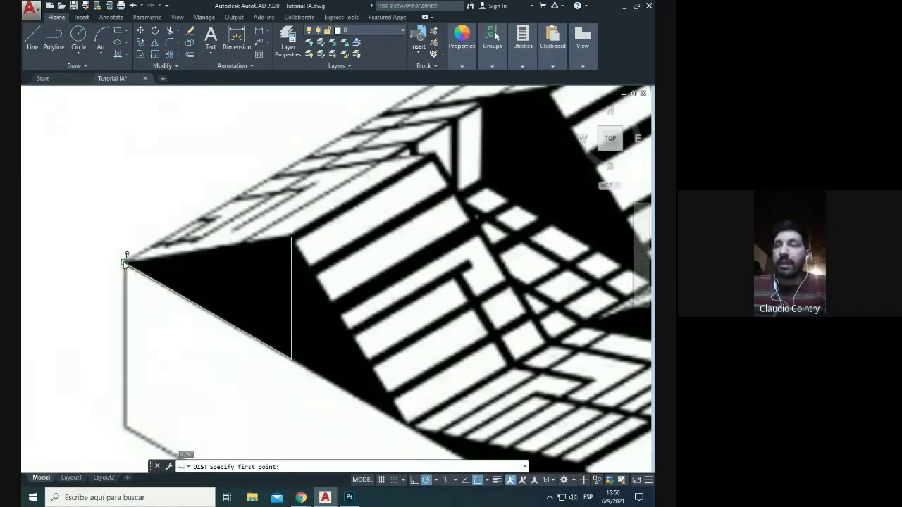
{"action": "left_click", "coordinate": [292, 359]}
{"action": "key", "text": "Return"}
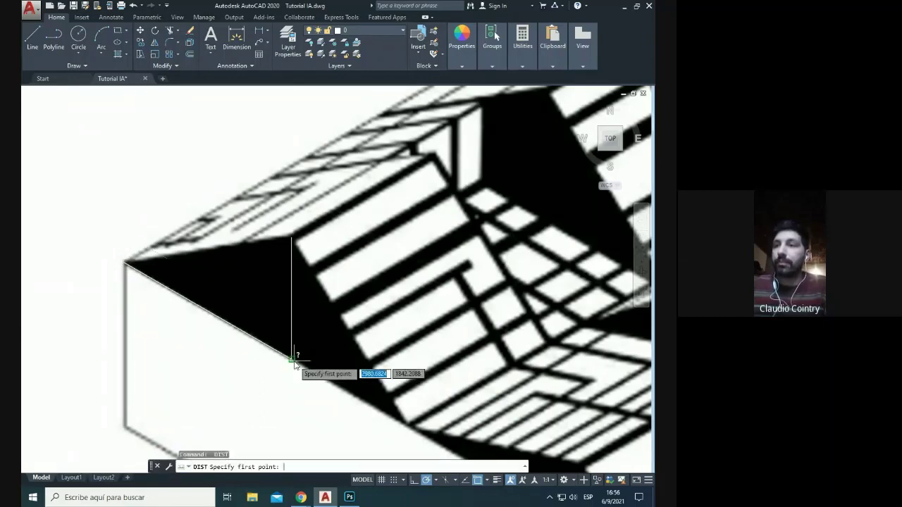
{"action": "left_click", "coordinate": [291, 359]}
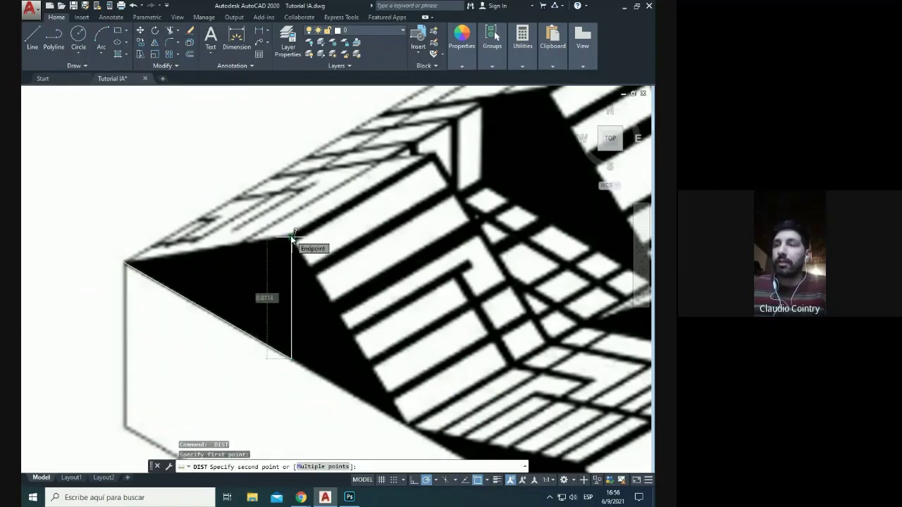
{"action": "key", "text": "Escape"}
Step: Start a line at the isometric box's left corner, try a 1.54-long segment along the upper front-left edge, and undo that segment
{"action": "scroll", "coordinate": [145, 187], "scroll_direction": "down", "scroll_amount": 10}
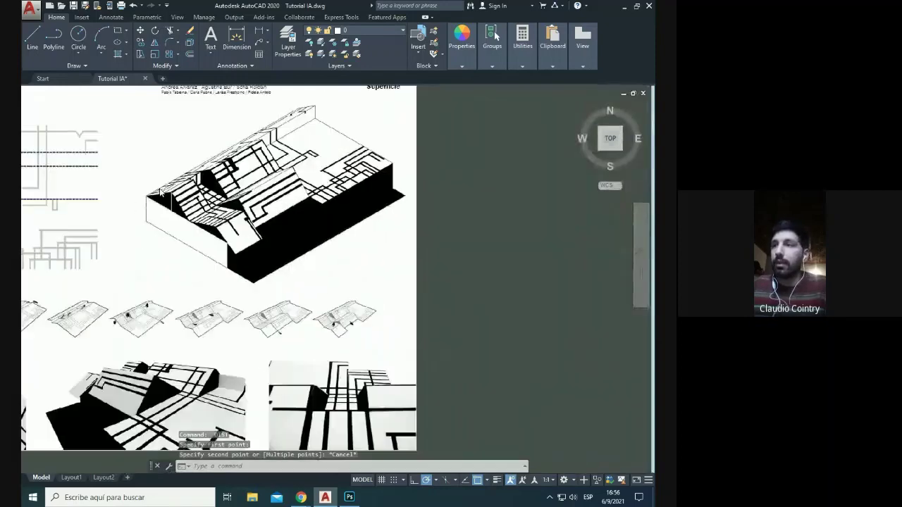
{"action": "scroll", "coordinate": [270, 199], "scroll_direction": "down", "scroll_amount": 4}
{"action": "scroll", "coordinate": [465, 222], "scroll_direction": "up", "scroll_amount": 6}
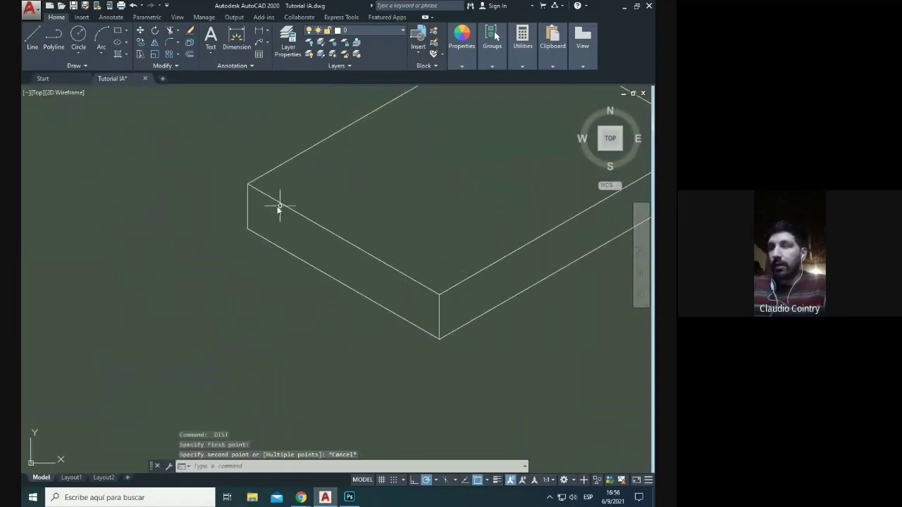
{"action": "type", "text": "l"}
{"action": "key", "text": "Return"}
{"action": "scroll", "coordinate": [248, 186], "scroll_direction": "up", "scroll_amount": 4}
{"action": "left_click", "coordinate": [247, 184]}
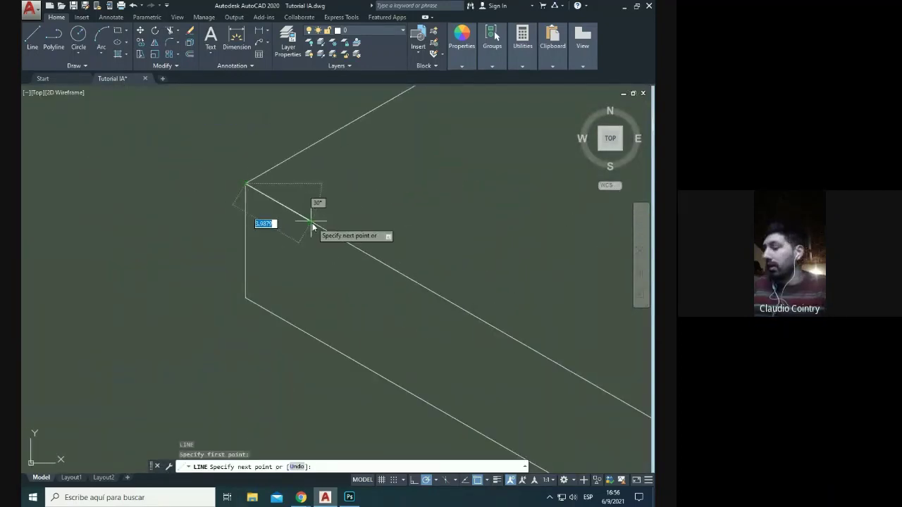
{"action": "type", "text": "1.54"}
{"action": "key", "text": "Return"}
{"action": "scroll", "coordinate": [302, 317], "scroll_direction": "down", "scroll_amount": 3}
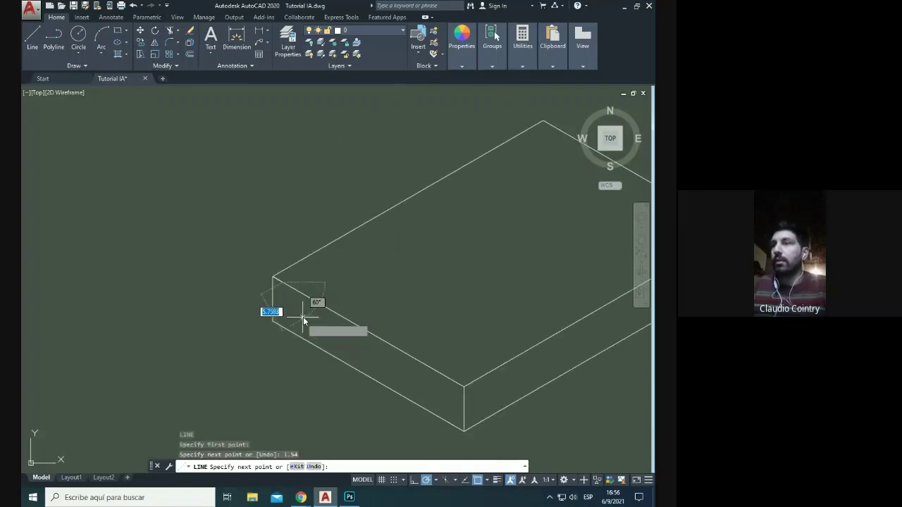
{"action": "scroll", "coordinate": [310, 278], "scroll_direction": "up", "scroll_amount": 1}
{"action": "scroll", "coordinate": [187, 241], "scroll_direction": "down", "scroll_amount": 3}
{"action": "scroll", "coordinate": [175, 236], "scroll_direction": "up", "scroll_amount": 4}
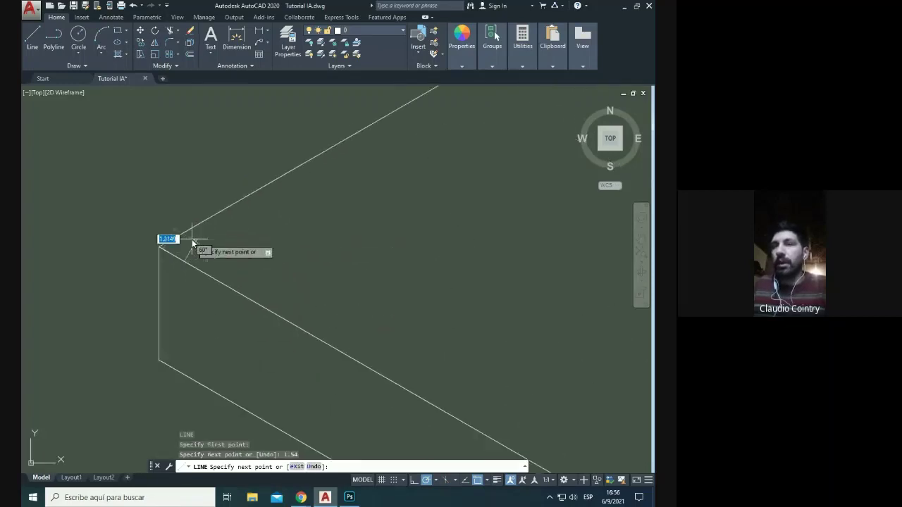
{"action": "key", "text": "ctrl+z"}
Step: Draw the line 8 units along the box's upper front-left edge from the left corner and 3.5 units straight up
{"action": "scroll", "coordinate": [431, 293], "scroll_direction": "down", "scroll_amount": 6}
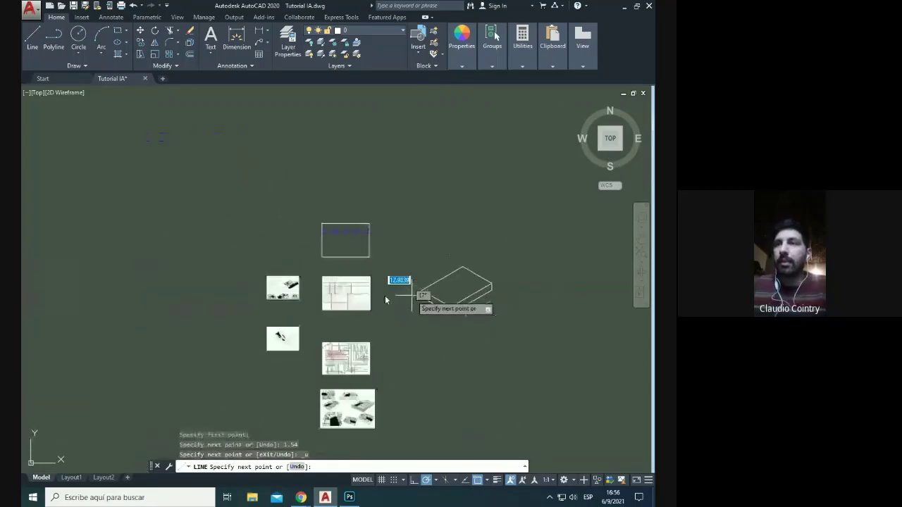
{"action": "scroll", "coordinate": [322, 294], "scroll_direction": "up", "scroll_amount": 1}
{"action": "scroll", "coordinate": [281, 288], "scroll_direction": "down", "scroll_amount": 4}
{"action": "scroll", "coordinate": [303, 268], "scroll_direction": "up", "scroll_amount": 8}
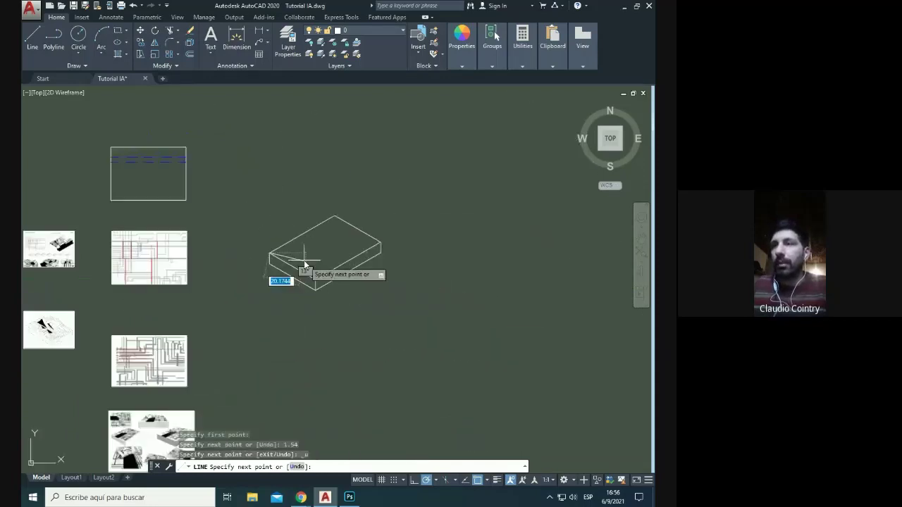
{"action": "type", "text": "8"}
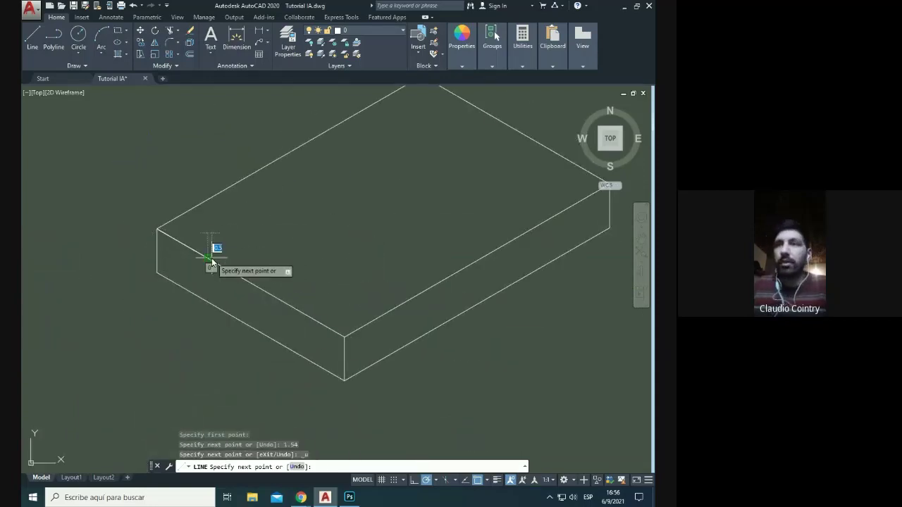
{"action": "key", "text": "Return"}
{"action": "type", "text": "3.5"}
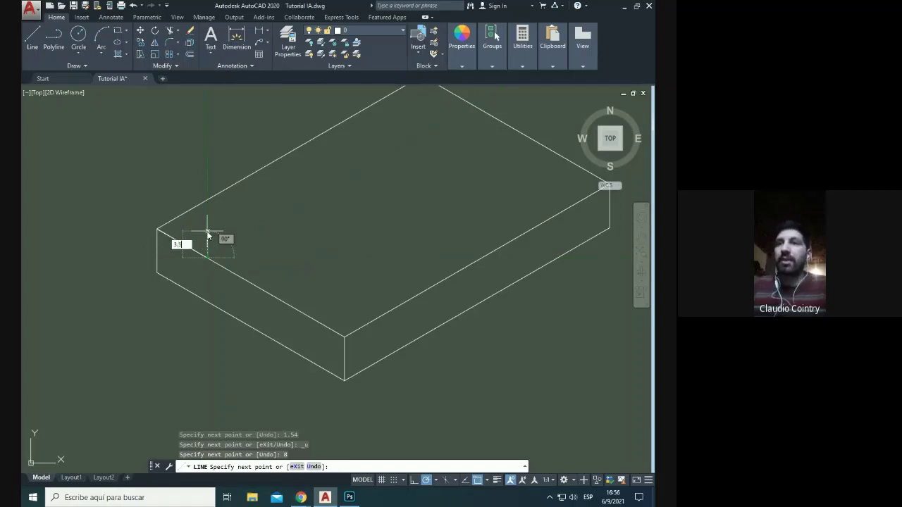
{"action": "key", "text": "Return"}
{"action": "key", "text": "Escape"}
Step: Draw a line from the box's left corner to the top end of the 3.5-unit vertical
{"action": "scroll", "coordinate": [183, 225], "scroll_direction": "up", "scroll_amount": 2}
{"action": "key", "text": "Return"}
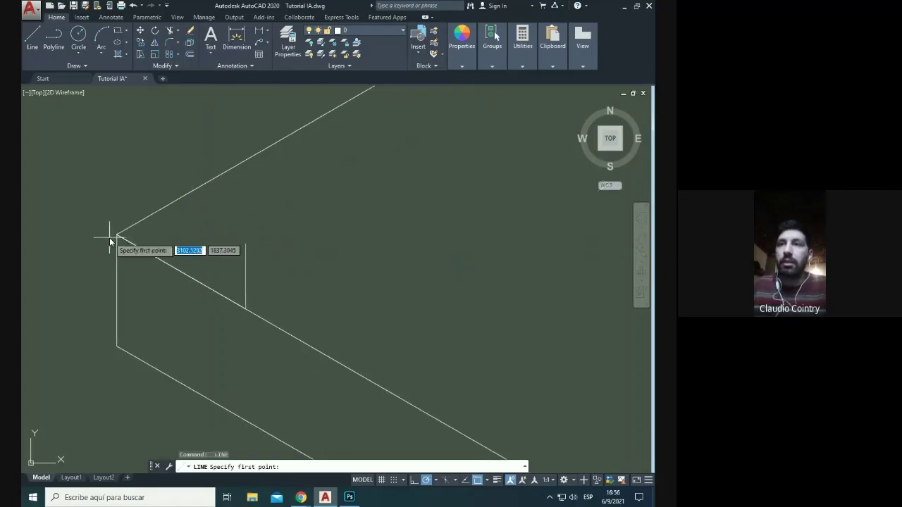
{"action": "left_click", "coordinate": [116, 235]}
{"action": "left_click", "coordinate": [242, 245]}
{"action": "key", "text": "Escape"}
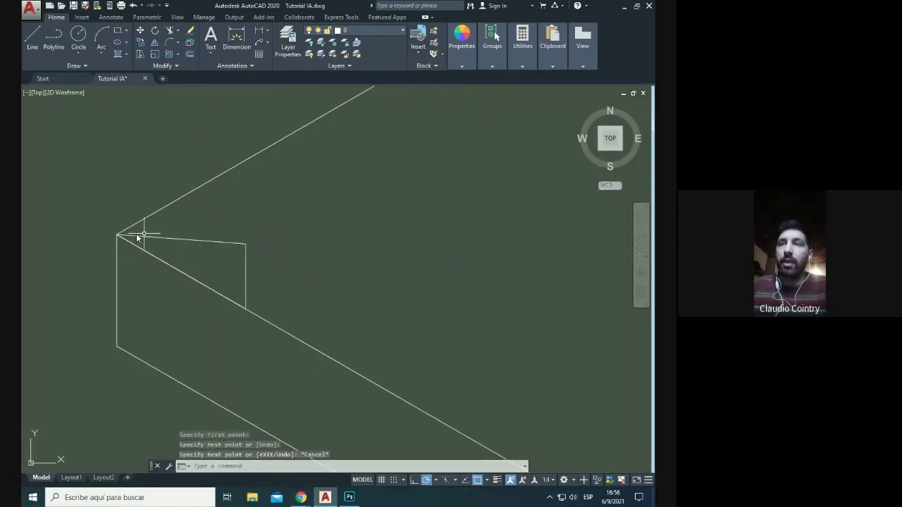
Step: Draw an 8-unit line further along the edge from the vertical's foot and connect its end to the fold's peak
{"action": "key", "text": "Return"}
{"action": "left_click", "coordinate": [245, 308]}
{"action": "type", "text": "8"}
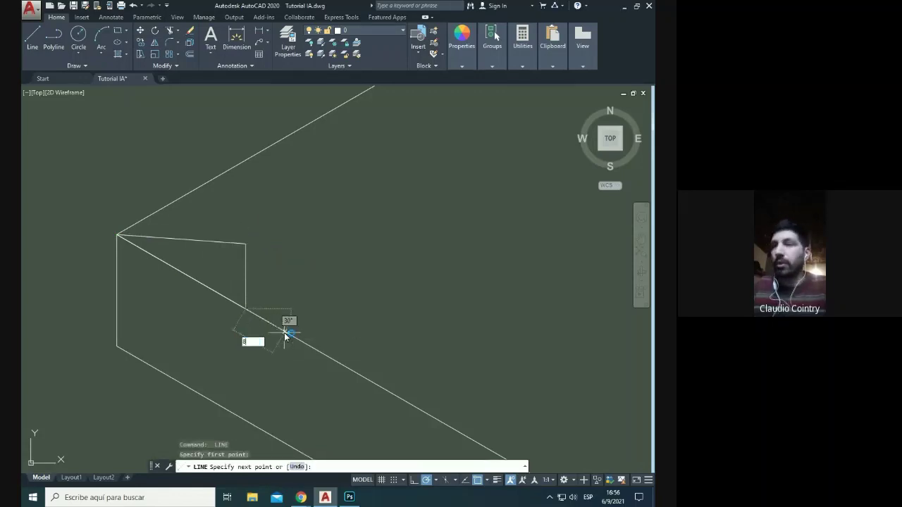
{"action": "key", "text": "Return"}
{"action": "left_click", "coordinate": [246, 244]}
{"action": "key", "text": "Escape"}
Step: Delete the vertical helper line inside the fold triangle
{"action": "left_click", "coordinate": [244, 274]}
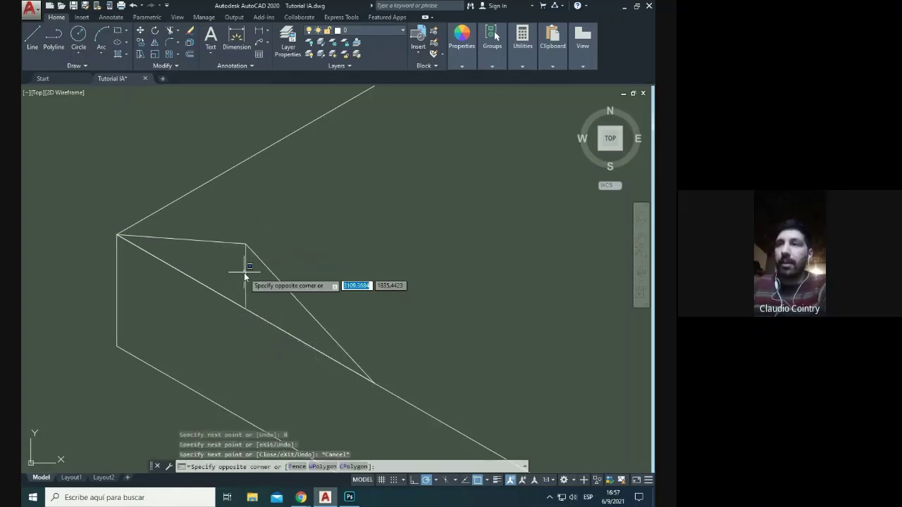
{"action": "left_click", "coordinate": [238, 291]}
{"action": "key", "text": "Delete"}
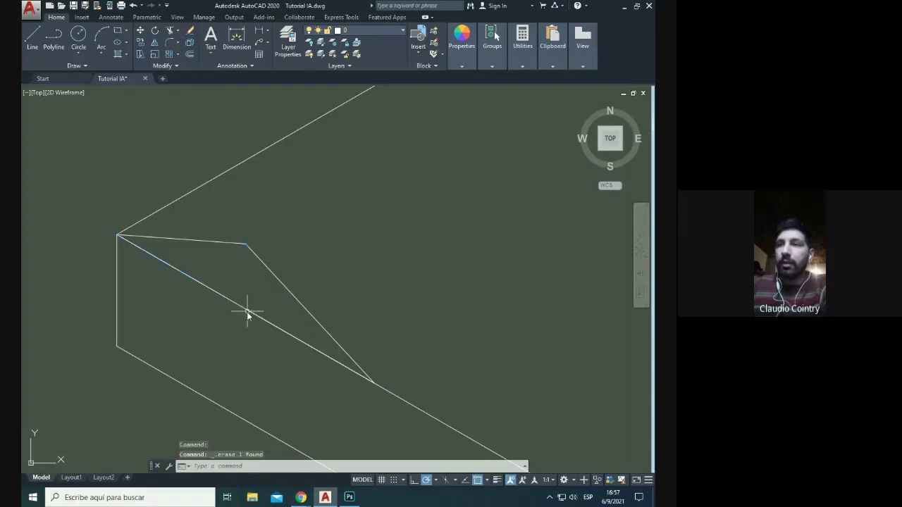
Step: Erase the two sloping fold lines at the isometric box's left corner
{"action": "scroll", "coordinate": [232, 254], "scroll_direction": "down", "scroll_amount": 6}
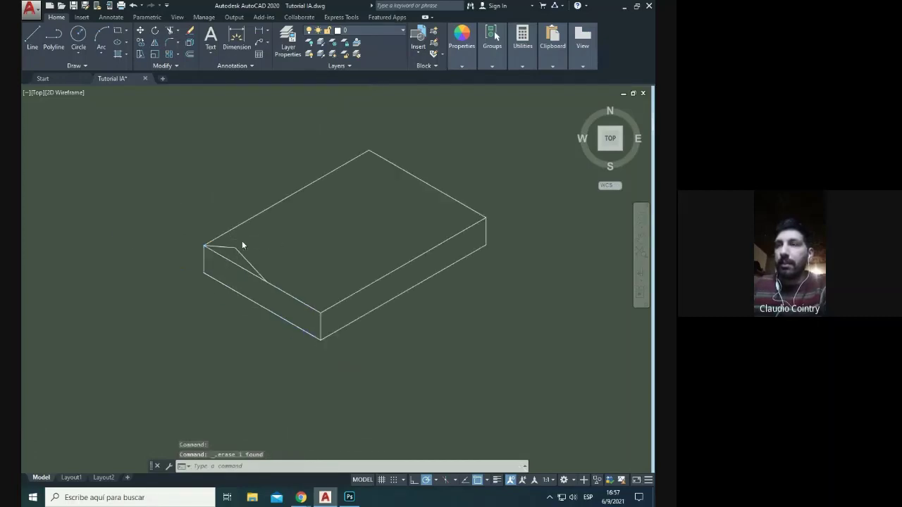
{"action": "scroll", "coordinate": [242, 245], "scroll_direction": "down", "scroll_amount": 4}
{"action": "scroll", "coordinate": [241, 246], "scroll_direction": "up", "scroll_amount": 6}
{"action": "left_click", "coordinate": [243, 244]}
{"action": "left_click", "coordinate": [220, 257]}
{"action": "key", "text": "Delete"}
{"action": "scroll", "coordinate": [262, 257], "scroll_direction": "down", "scroll_amount": 3}
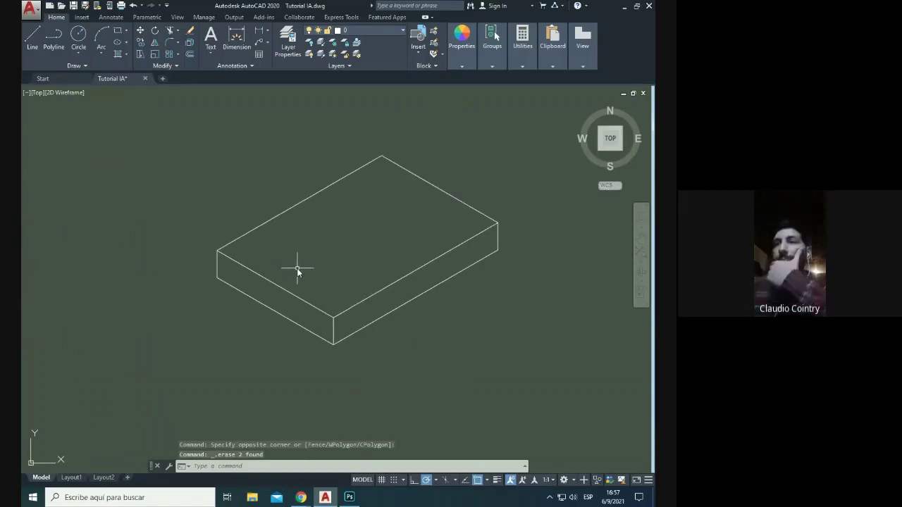
Step: Examine the plan reference image with the red cut lines and blue dashed fold lines
{"action": "scroll", "coordinate": [352, 233], "scroll_direction": "down", "scroll_amount": 4}
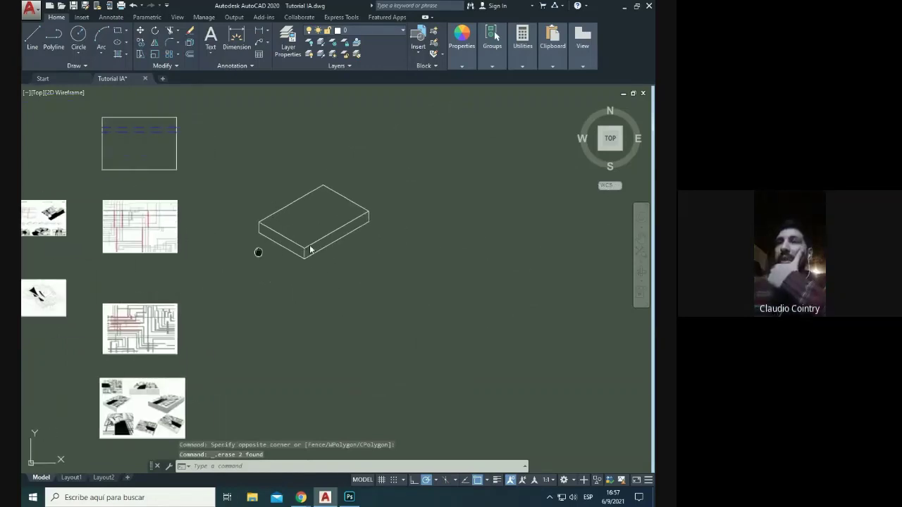
{"action": "middle_click_drag", "start_coordinate": [258, 252], "coordinate": [430, 239]}
{"action": "scroll", "coordinate": [288, 202], "scroll_direction": "up", "scroll_amount": 6}
{"action": "left_click", "coordinate": [258, 136]}
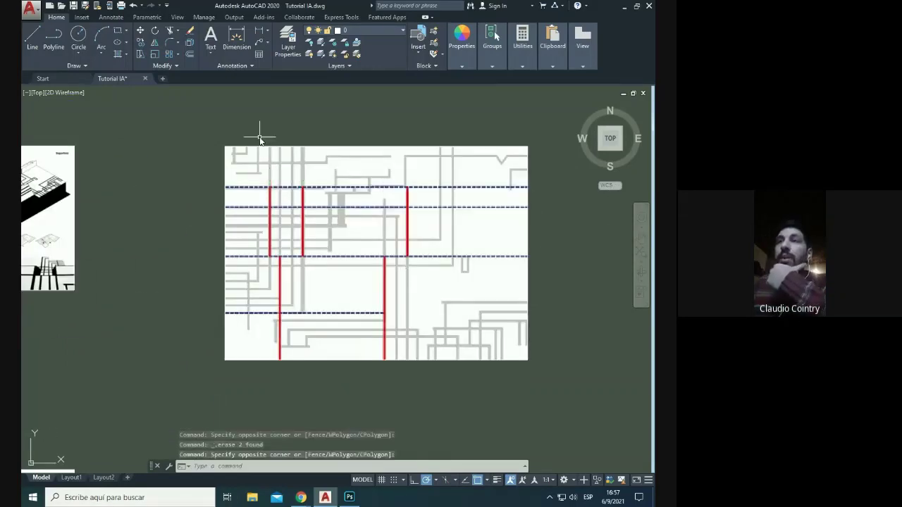
{"action": "left_click", "coordinate": [221, 171]}
{"action": "scroll", "coordinate": [218, 171], "scroll_direction": "down", "scroll_amount": 2}
{"action": "key", "text": "Escape"}
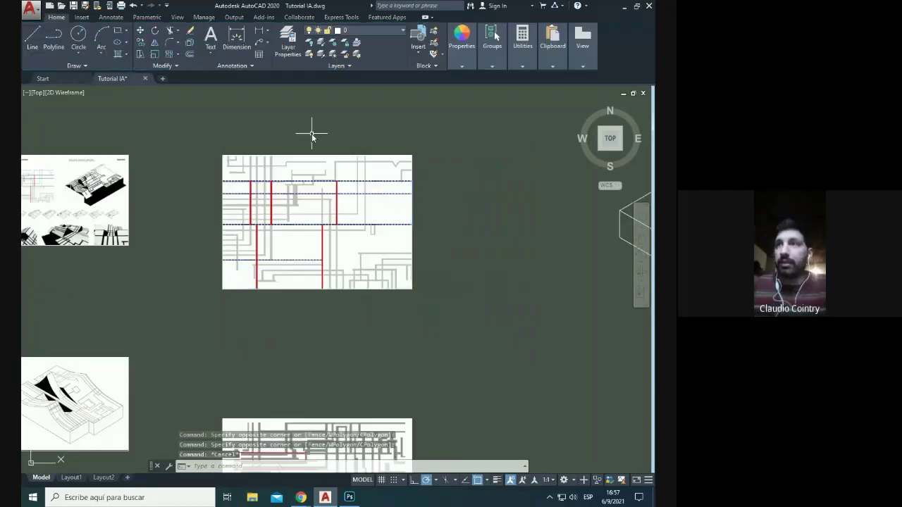
{"action": "left_click", "coordinate": [312, 135]}
{"action": "left_click", "coordinate": [236, 186]}
{"action": "middle_click_drag", "start_coordinate": [236, 185], "coordinate": [113, 199]}
{"action": "scroll", "coordinate": [113, 200], "scroll_direction": "down", "scroll_amount": 4}
{"action": "scroll", "coordinate": [241, 200], "scroll_direction": "up", "scroll_amount": 6}
{"action": "key", "text": "Escape"}
Step: Examine the reference board of model photos, especially the curved paper strips beside the black opening
{"action": "scroll", "coordinate": [296, 183], "scroll_direction": "down", "scroll_amount": 5}
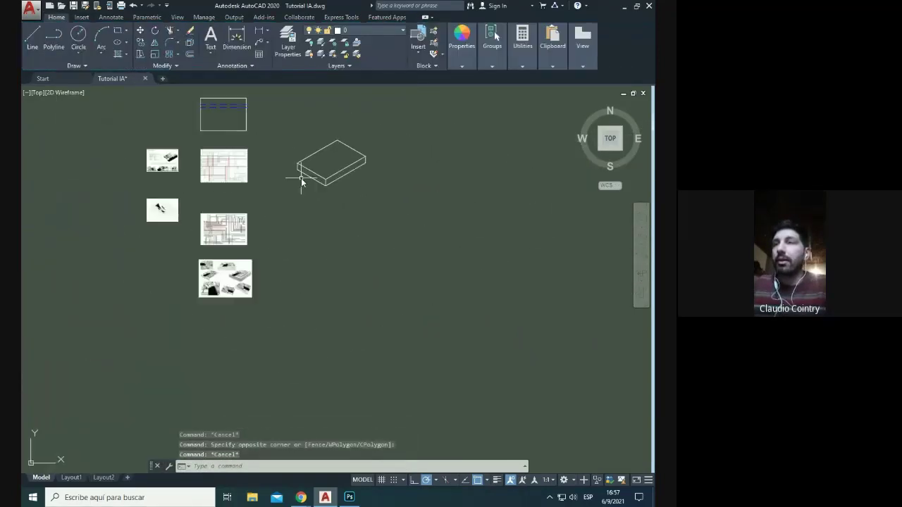
{"action": "scroll", "coordinate": [221, 225], "scroll_direction": "up", "scroll_amount": 5}
{"action": "scroll", "coordinate": [155, 265], "scroll_direction": "down", "scroll_amount": 3}
{"action": "middle_click_drag", "start_coordinate": [161, 222], "coordinate": [205, 190]}
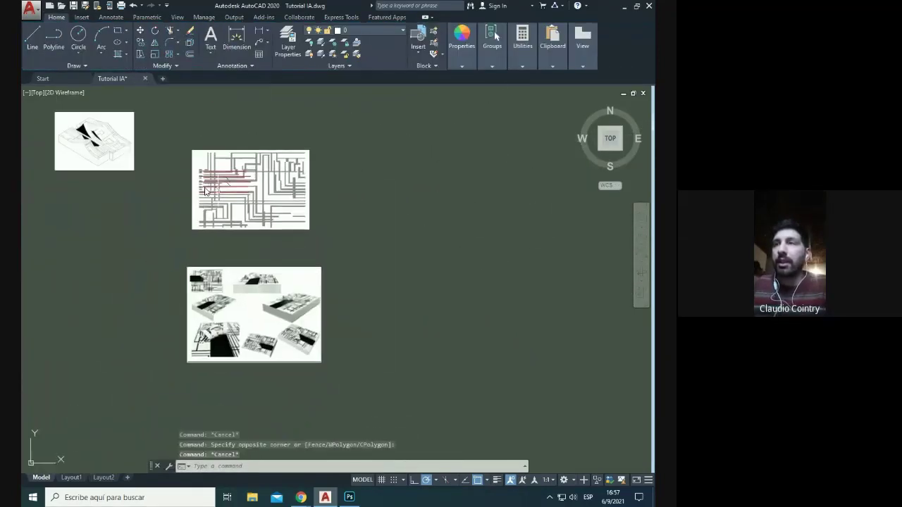
{"action": "scroll", "coordinate": [257, 167], "scroll_direction": "up", "scroll_amount": 4}
{"action": "mouse_move", "coordinate": [170, 236]}
{"action": "middle_mouse_down"}
{"action": "mouse_move", "coordinate": [258, 236]}
{"action": "mouse_move", "coordinate": [244, 275]}
{"action": "middle_mouse_up"}
{"action": "scroll", "coordinate": [275, 205], "scroll_direction": "down", "scroll_amount": 6}
{"action": "scroll", "coordinate": [252, 306], "scroll_direction": "up", "scroll_amount": 8}
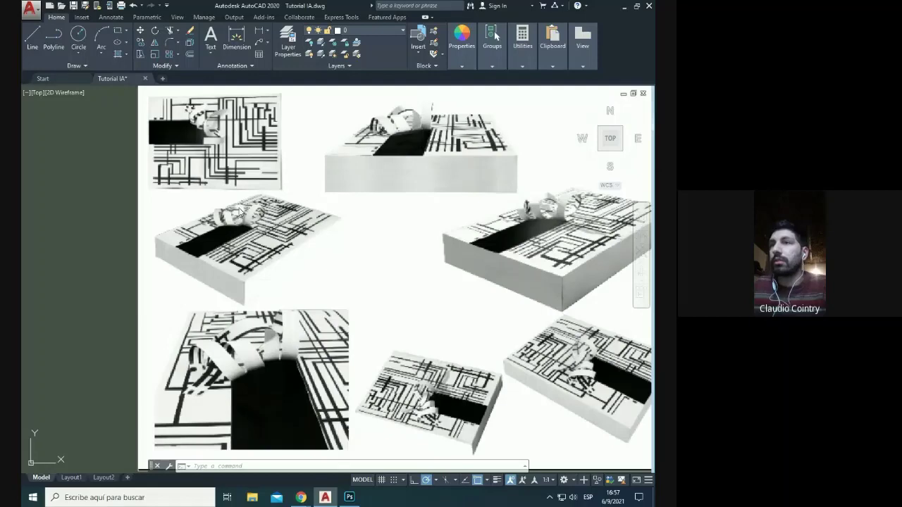
{"action": "scroll", "coordinate": [240, 211], "scroll_direction": "up", "scroll_amount": 6}
{"action": "scroll", "coordinate": [216, 237], "scroll_direction": "down", "scroll_amount": 6}
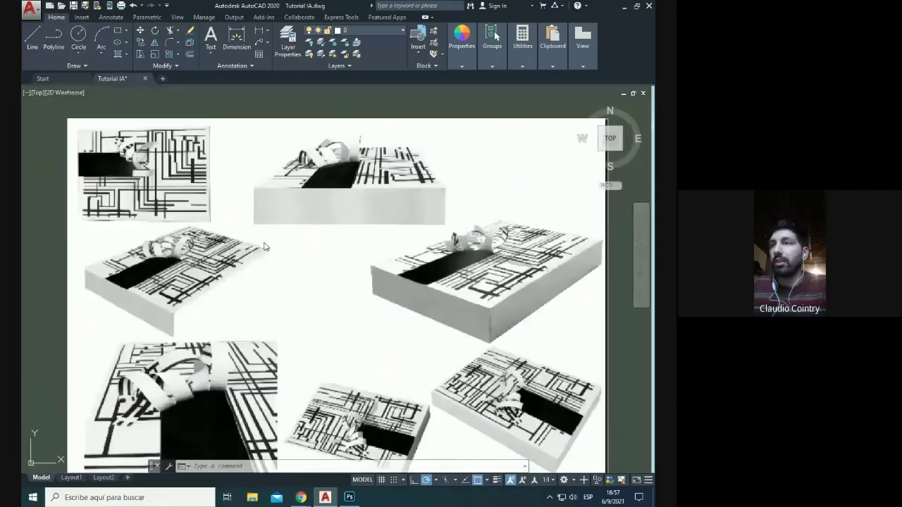
{"action": "scroll", "coordinate": [310, 187], "scroll_direction": "up", "scroll_amount": 6}
{"action": "scroll", "coordinate": [282, 186], "scroll_direction": "down", "scroll_amount": 5}
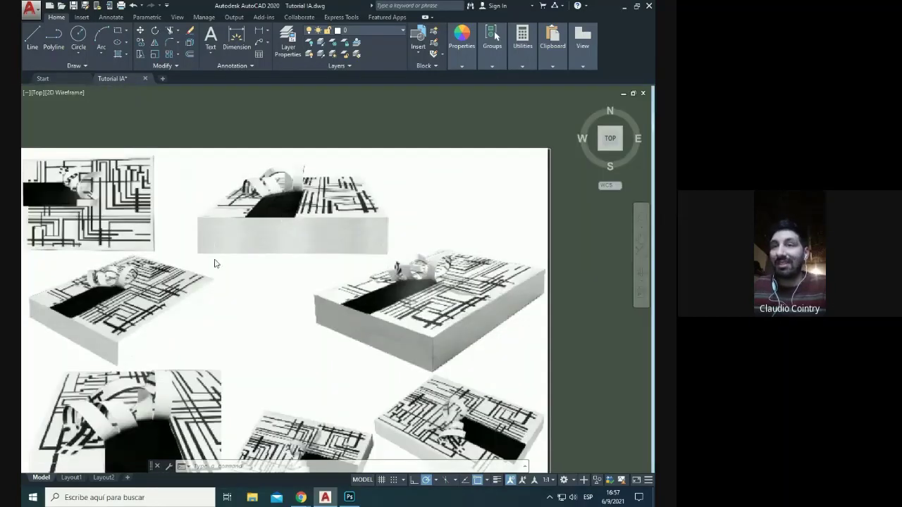
{"action": "scroll", "coordinate": [215, 261], "scroll_direction": "down", "scroll_amount": 5}
{"action": "scroll", "coordinate": [169, 335], "scroll_direction": "up", "scroll_amount": 8}
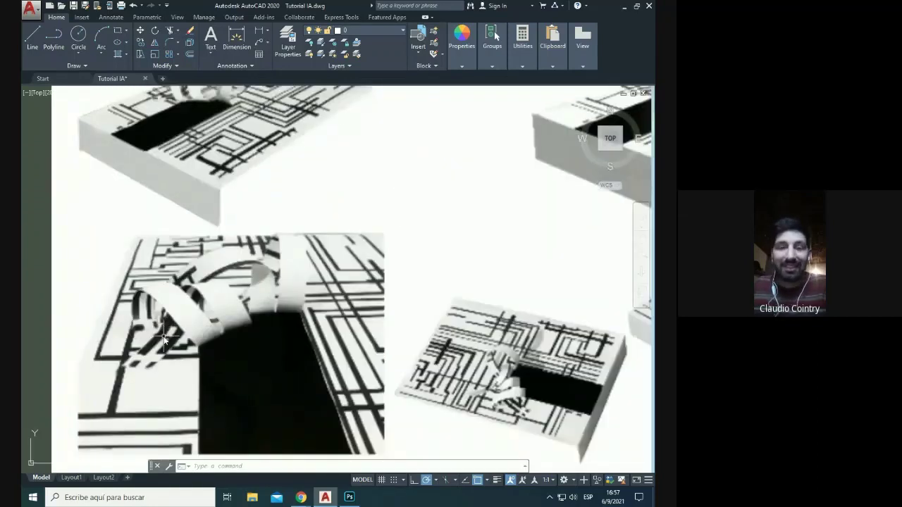
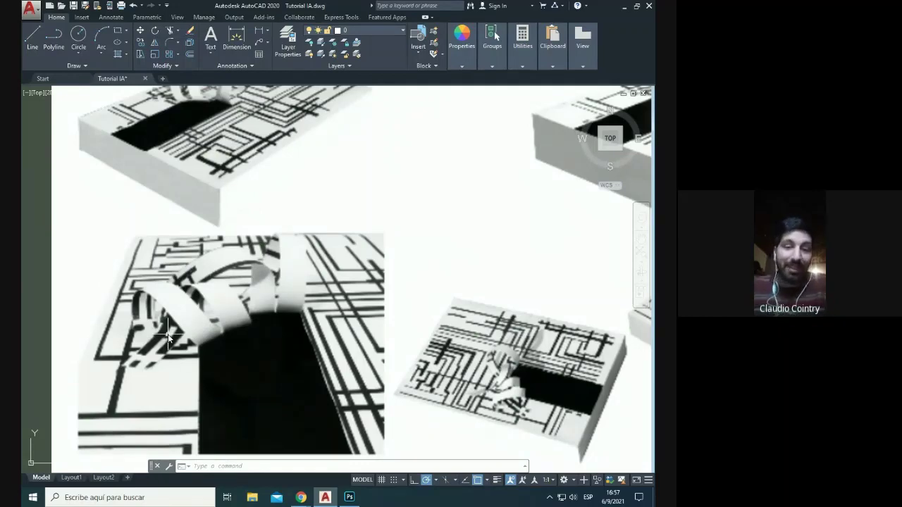
Step: Examine the grey pattern plan with the red cut lines and short blue dashed fold lines above the photo board
{"action": "scroll", "coordinate": [265, 344], "scroll_direction": "down", "scroll_amount": 10}
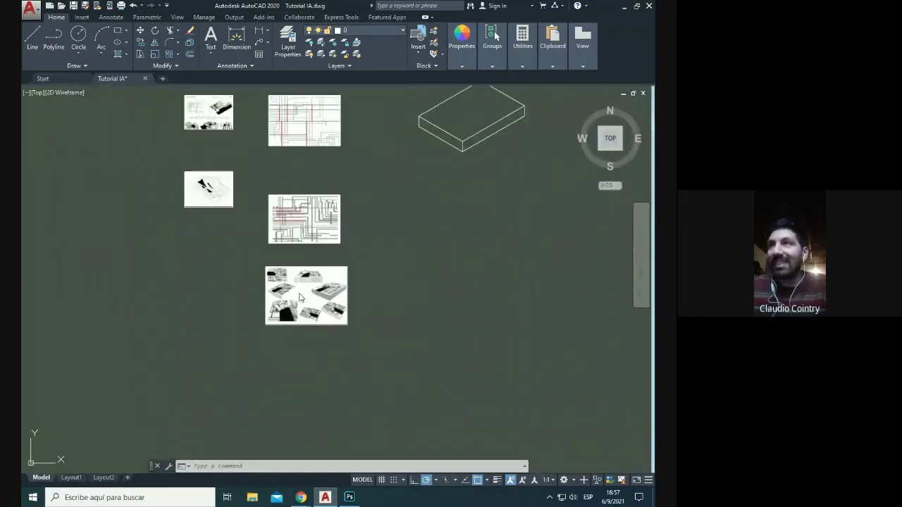
{"action": "scroll", "coordinate": [298, 204], "scroll_direction": "up", "scroll_amount": 4}
{"action": "scroll", "coordinate": [281, 331], "scroll_direction": "down", "scroll_amount": 4}
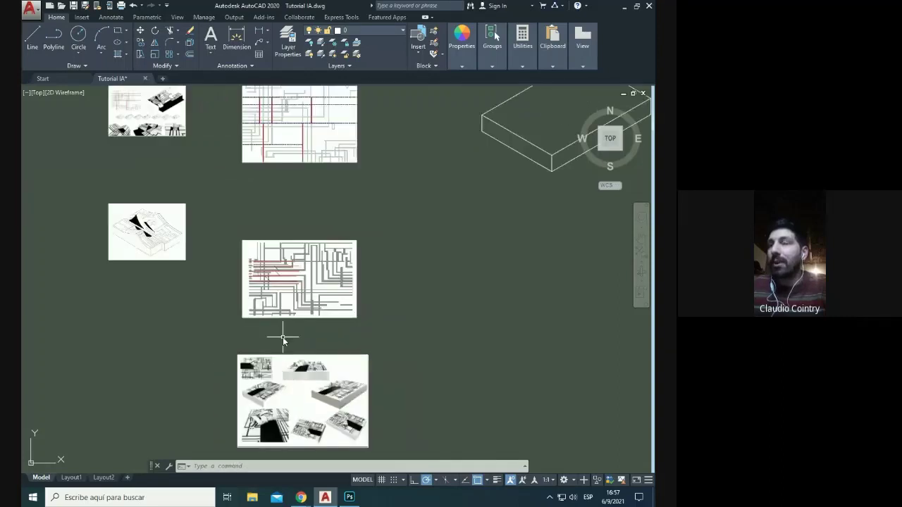
{"action": "scroll", "coordinate": [280, 325], "scroll_direction": "up", "scroll_amount": 4}
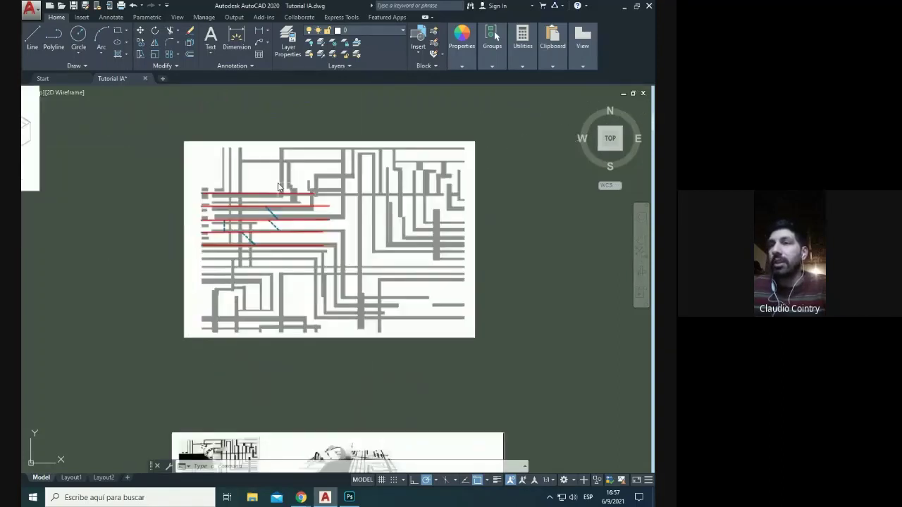
{"action": "scroll", "coordinate": [287, 180], "scroll_direction": "up", "scroll_amount": 2}
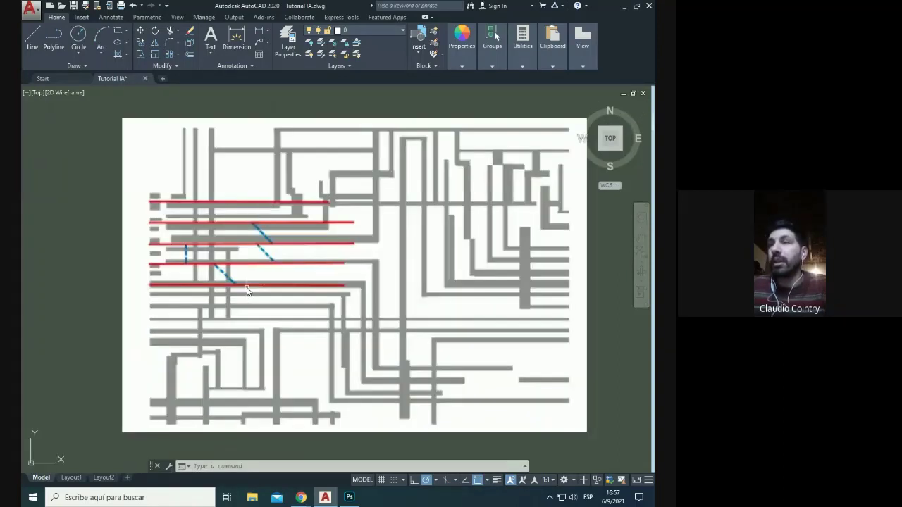
Step: Copy the grey pattern plan image with the red cut lines and paste it at the isometric box's front top corner
{"action": "scroll", "coordinate": [167, 297], "scroll_direction": "down", "scroll_amount": 6}
{"action": "left_click", "coordinate": [169, 295]}
{"action": "key", "text": "ctrl+c"}
{"action": "middle_click_drag", "start_coordinate": [211, 296], "coordinate": [131, 336]}
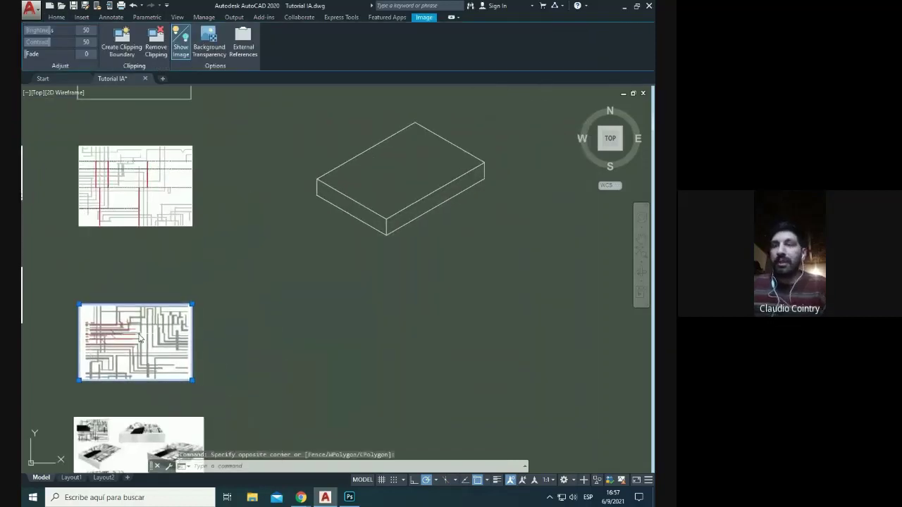
{"action": "key", "text": "ctrl+v"}
{"action": "left_click", "coordinate": [386, 224]}
{"action": "scroll", "coordinate": [399, 203], "scroll_direction": "up", "scroll_amount": 4}
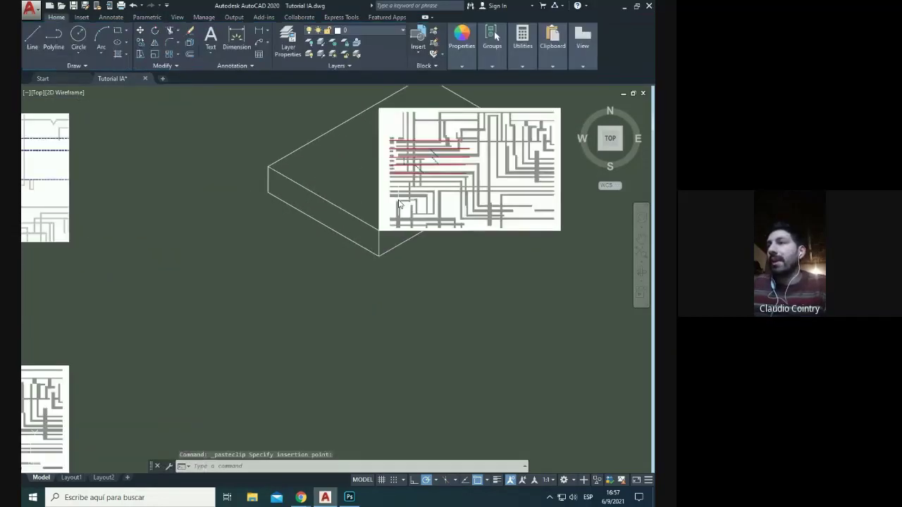
{"action": "left_click", "coordinate": [346, 191]}
{"action": "middle_click_drag", "start_coordinate": [346, 193], "coordinate": [252, 277]}
{"action": "left_click", "coordinate": [348, 199]}
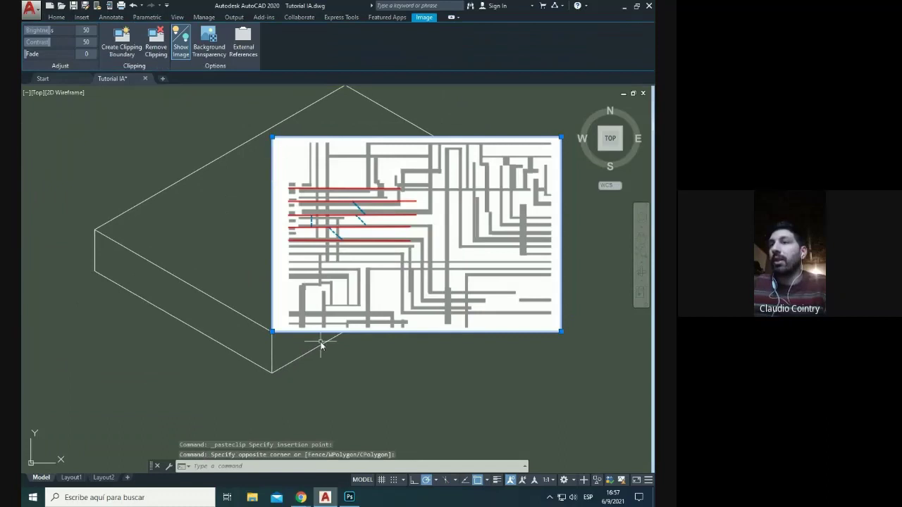
{"action": "key", "text": "Escape"}
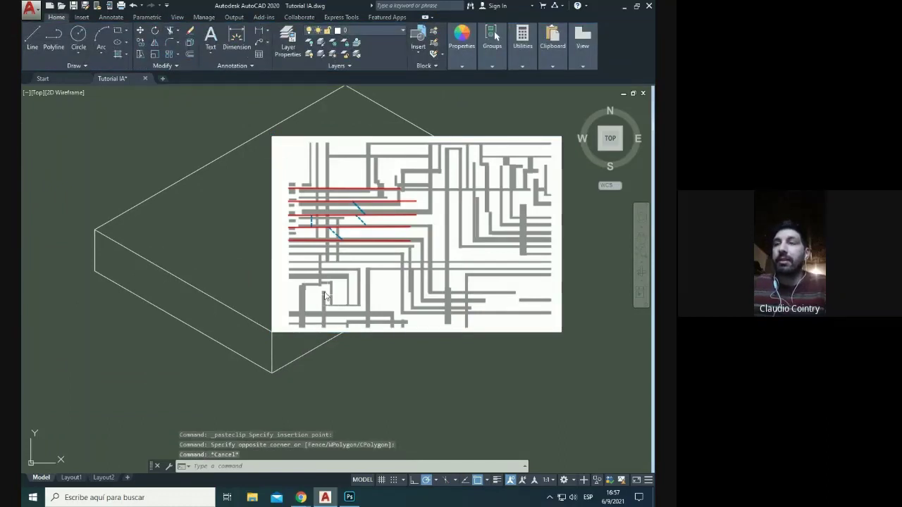
Step: Rotate the pasted plan image about the box's front top corner until its lower edge follows the box's long top edge
{"action": "left_click", "coordinate": [311, 275]}
{"action": "left_click", "coordinate": [266, 275]}
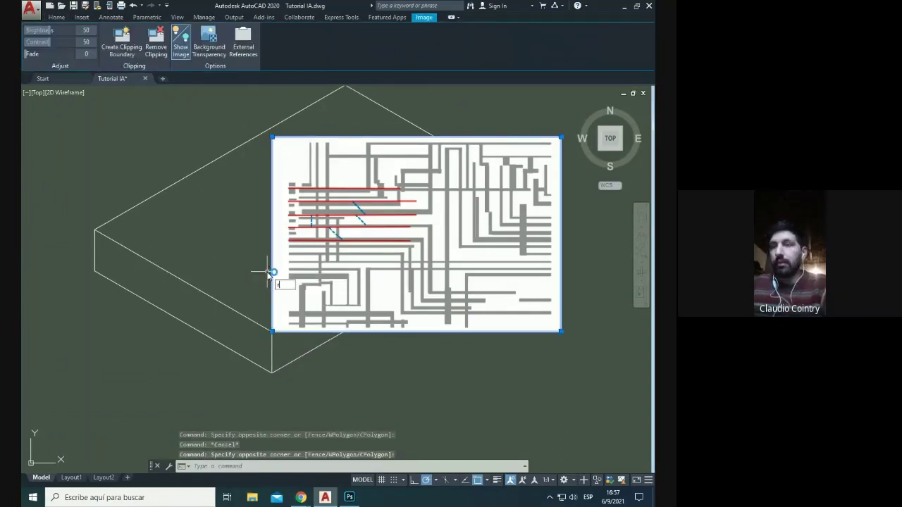
{"action": "type", "text": "ro"}
{"action": "key", "text": "Return"}
{"action": "left_click", "coordinate": [271, 329]}
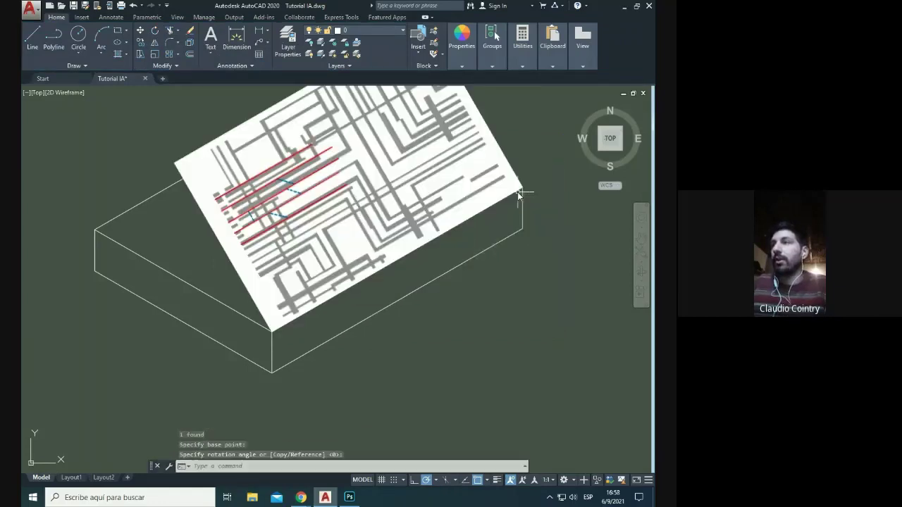
{"action": "left_click", "coordinate": [517, 192]}
Step: Erase the rotated plan image from the isometric box
{"action": "left_click", "coordinate": [196, 250]}
{"action": "left_click", "coordinate": [282, 274]}
{"action": "key", "text": "Delete"}
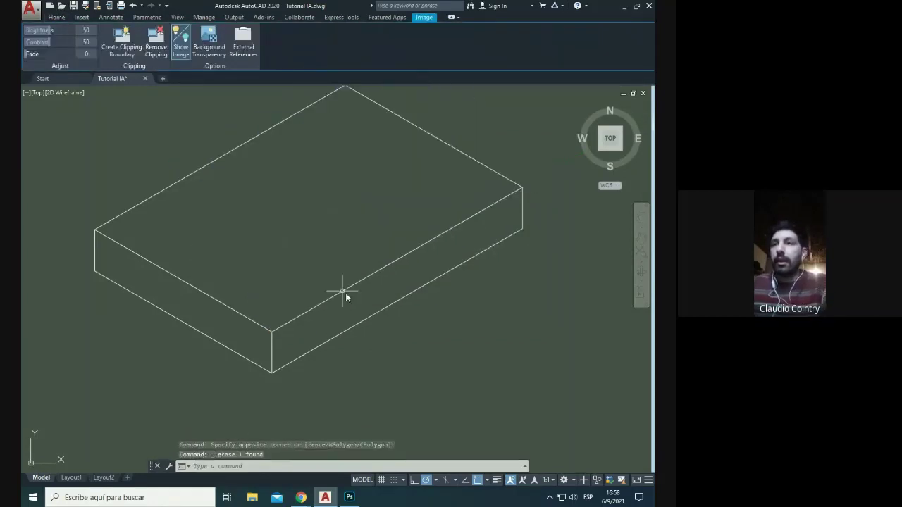
Step: Examine the model photos on the board below the grey pattern plan and compare their viewing angles with the isometric box
{"action": "scroll", "coordinate": [344, 338], "scroll_direction": "down", "scroll_amount": 3}
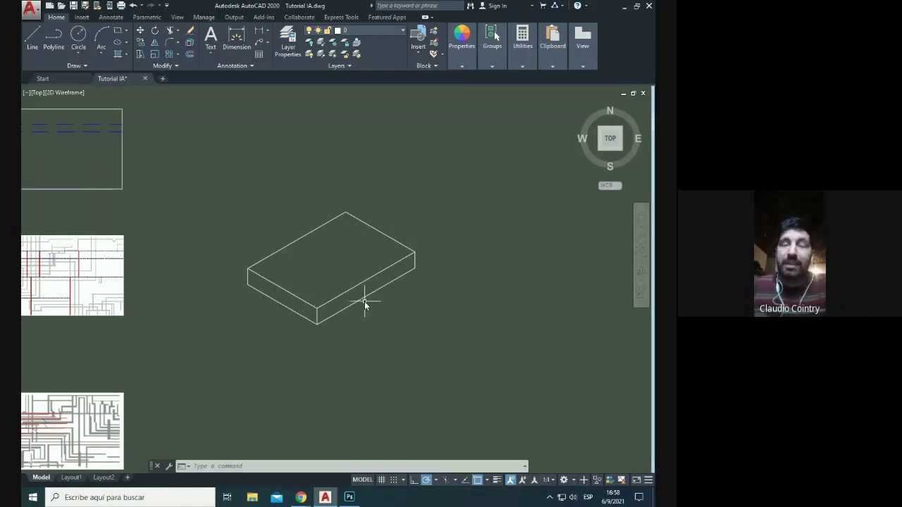
{"action": "scroll", "coordinate": [430, 238], "scroll_direction": "down", "scroll_amount": 6}
{"action": "scroll", "coordinate": [332, 331], "scroll_direction": "up", "scroll_amount": 5}
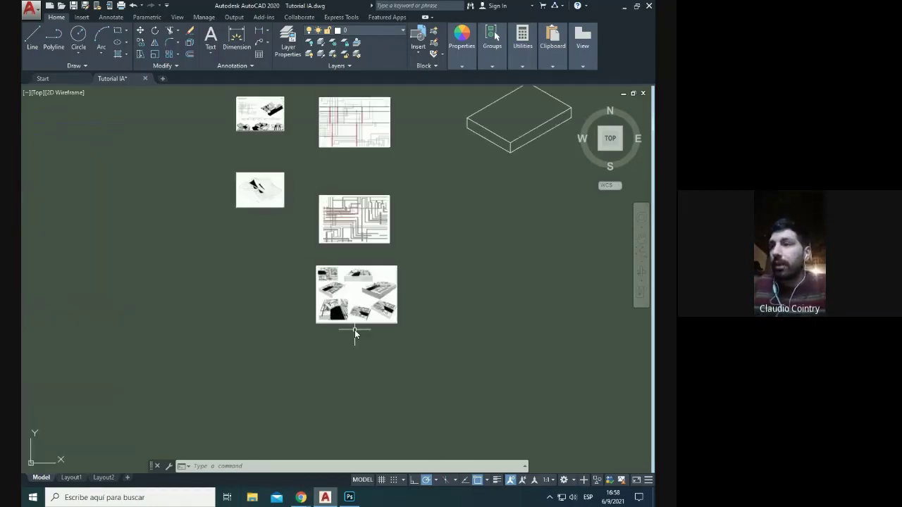
{"action": "middle_click_drag", "start_coordinate": [270, 215], "coordinate": [294, 293]}
{"action": "scroll", "coordinate": [373, 328], "scroll_direction": "up", "scroll_amount": 3}
{"action": "scroll", "coordinate": [371, 357], "scroll_direction": "up", "scroll_amount": 3}
{"action": "middle_click_drag", "start_coordinate": [371, 357], "coordinate": [268, 263]}
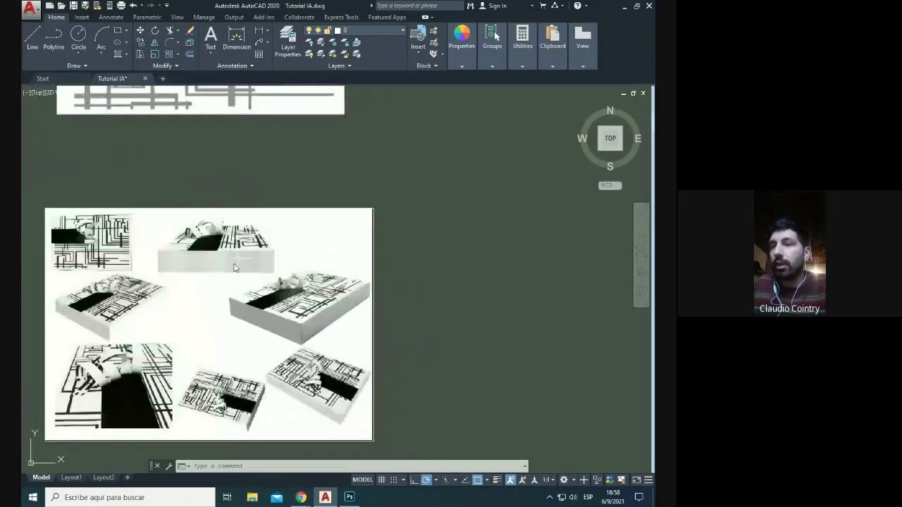
{"action": "scroll", "coordinate": [214, 343], "scroll_direction": "down", "scroll_amount": 3}
{"action": "scroll", "coordinate": [140, 334], "scroll_direction": "up", "scroll_amount": 4}
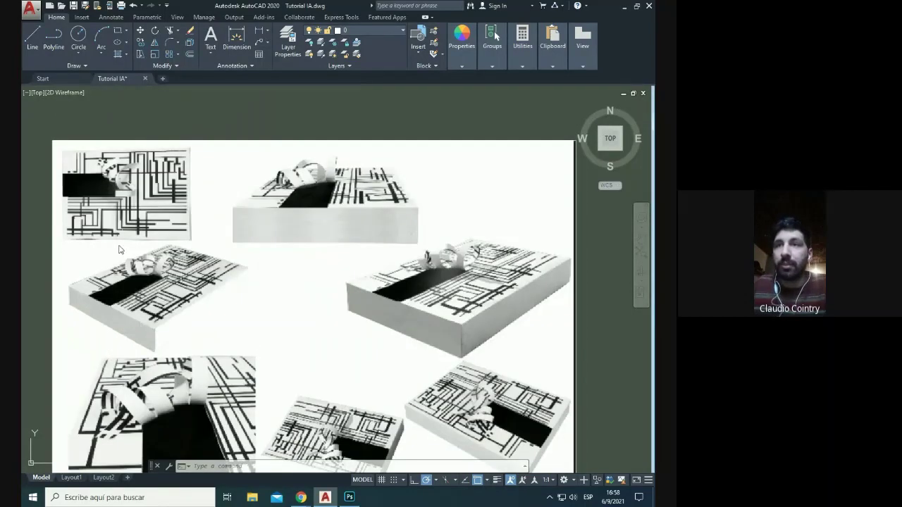
{"action": "scroll", "coordinate": [119, 249], "scroll_direction": "up", "scroll_amount": 2}
{"action": "scroll", "coordinate": [80, 302], "scroll_direction": "down", "scroll_amount": 5}
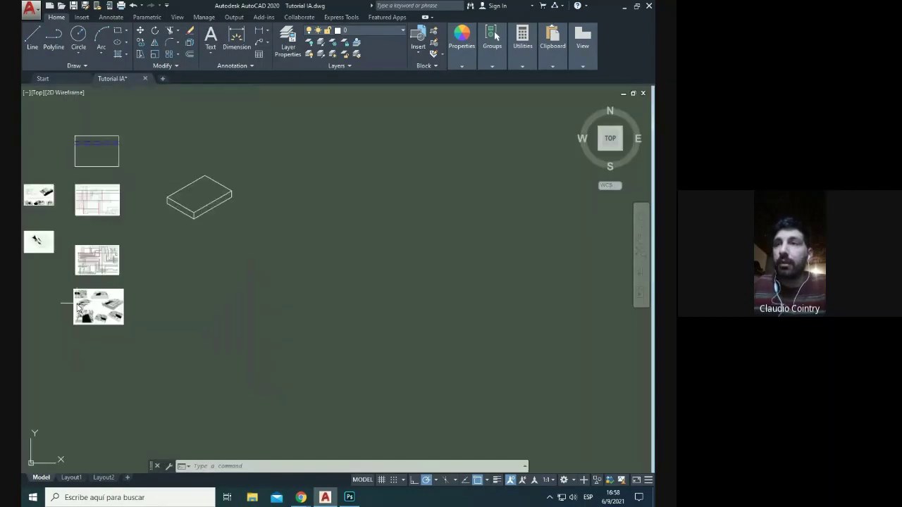
{"action": "scroll", "coordinate": [147, 145], "scroll_direction": "up", "scroll_amount": 2}
{"action": "middle_click_drag", "start_coordinate": [148, 145], "coordinate": [251, 151]}
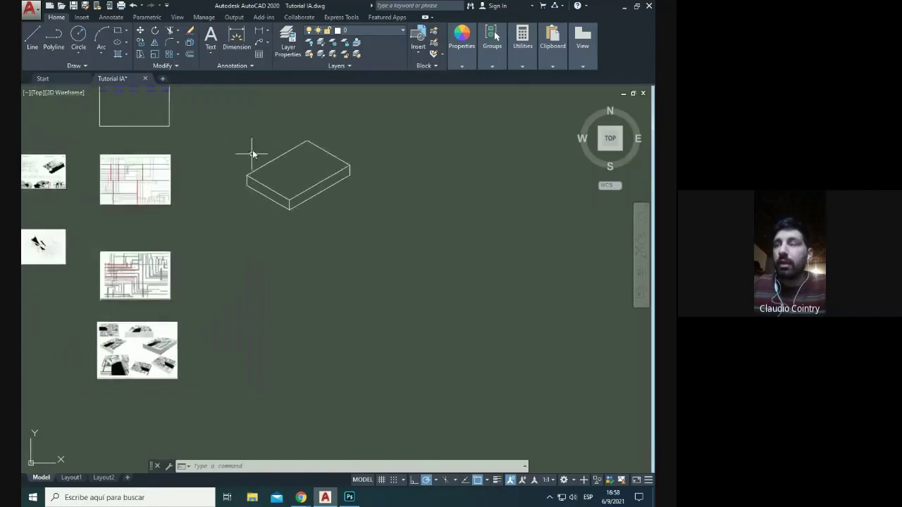
Step: Try to mirror the isometric box about a vertical line through its top face
{"action": "left_click", "coordinate": [237, 105]}
{"action": "left_click", "coordinate": [382, 241]}
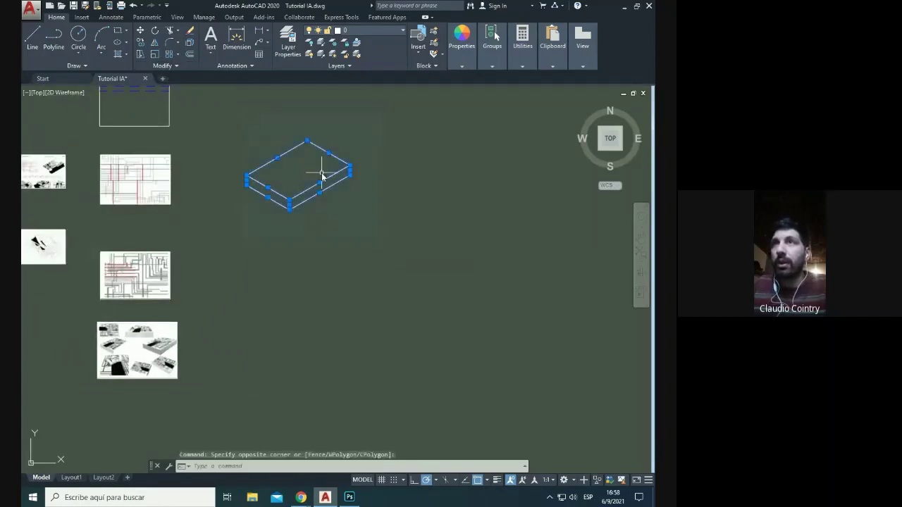
{"action": "scroll", "coordinate": [229, 113], "scroll_direction": "up", "scroll_amount": 2}
{"action": "left_click", "coordinate": [155, 42]}
{"action": "left_click", "coordinate": [327, 191]}
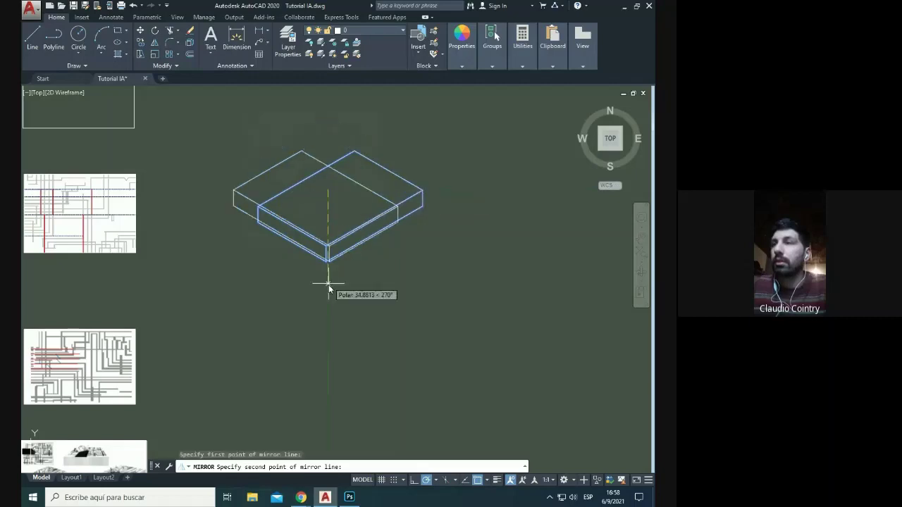
{"action": "left_click", "coordinate": [328, 288]}
{"action": "scroll", "coordinate": [369, 165], "scroll_direction": "down", "scroll_amount": 4}
{"action": "scroll", "coordinate": [285, 268], "scroll_direction": "up", "scroll_amount": 3}
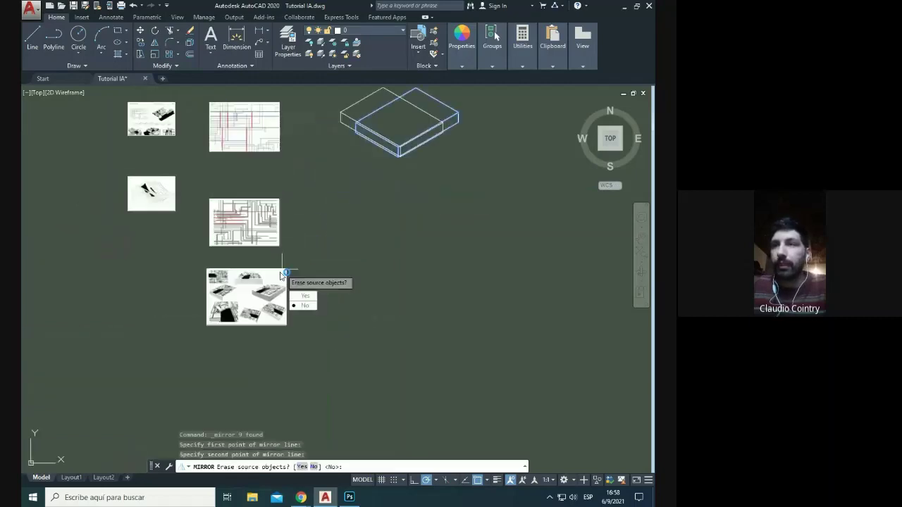
{"action": "key", "text": "Escape"}
{"action": "scroll", "coordinate": [215, 274], "scroll_direction": "up", "scroll_amount": 3}
{"action": "scroll", "coordinate": [323, 235], "scroll_direction": "down", "scroll_amount": 2}
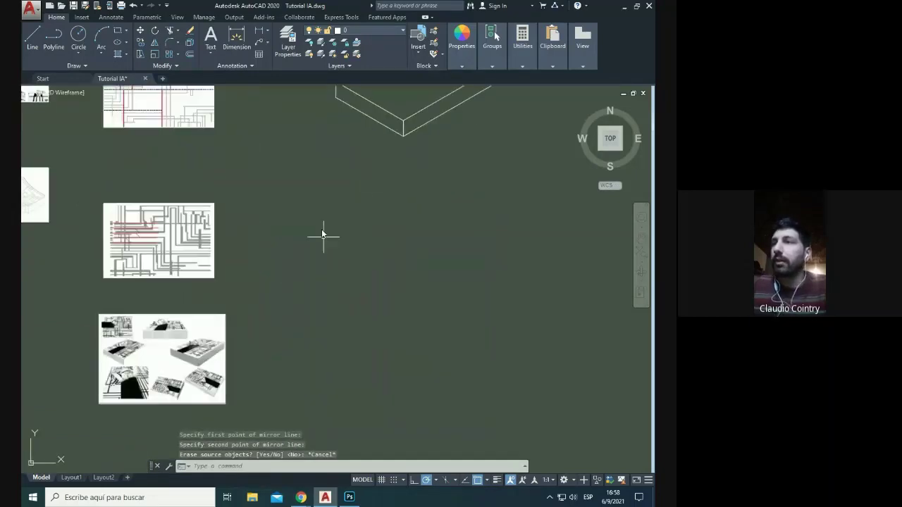
Step: Move the whole isometric box down so it sits beside the grey pattern plan and the photo board
{"action": "middle_click_drag", "start_coordinate": [322, 178], "coordinate": [240, 342]}
{"action": "left_click", "coordinate": [232, 171]}
{"action": "left_click", "coordinate": [503, 378]}
{"action": "scroll", "coordinate": [298, 137], "scroll_direction": "down", "scroll_amount": 2}
{"action": "type", "text": "m"}
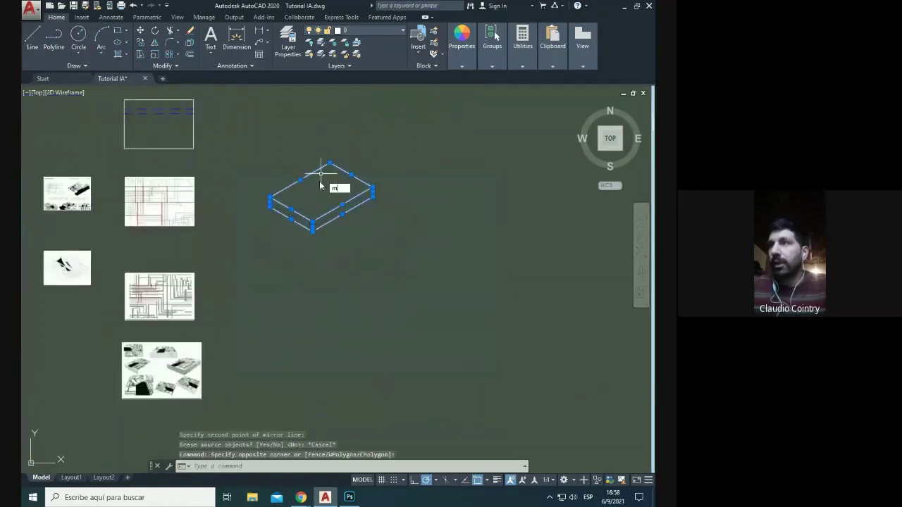
{"action": "key", "text": "Return"}
{"action": "left_click", "coordinate": [321, 184]}
{"action": "scroll", "coordinate": [363, 165], "scroll_direction": "up", "scroll_amount": 3}
{"action": "scroll", "coordinate": [366, 214], "scroll_direction": "down", "scroll_amount": 2}
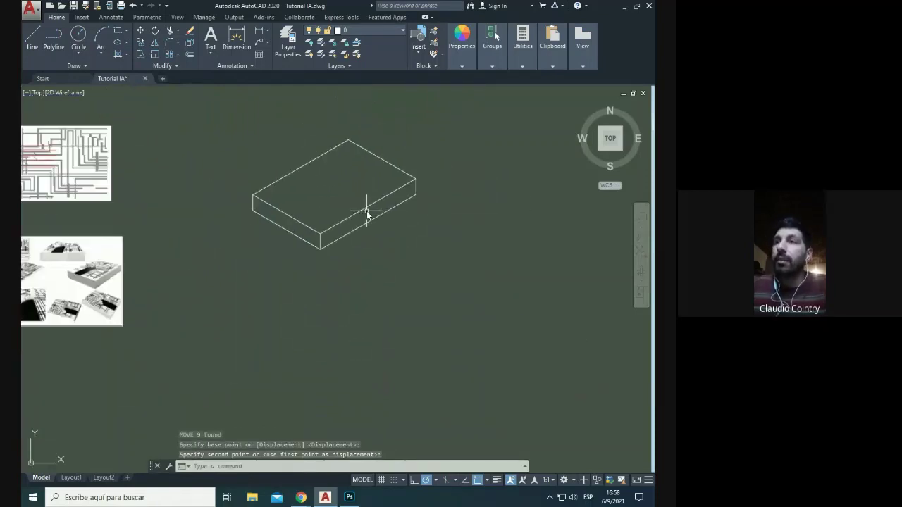
Step: Compare the grey pattern plan's red cut lines with the top face of the isometric box
{"action": "scroll", "coordinate": [151, 253], "scroll_direction": "up", "scroll_amount": 5}
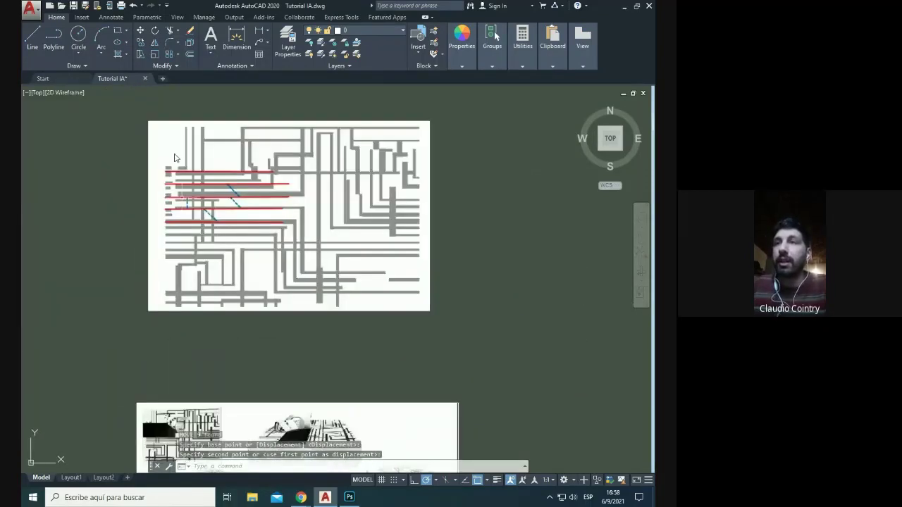
{"action": "scroll", "coordinate": [282, 205], "scroll_direction": "down", "scroll_amount": 4}
{"action": "left_click", "coordinate": [331, 187]}
{"action": "middle_click_drag", "start_coordinate": [140, 217], "coordinate": [211, 207]}
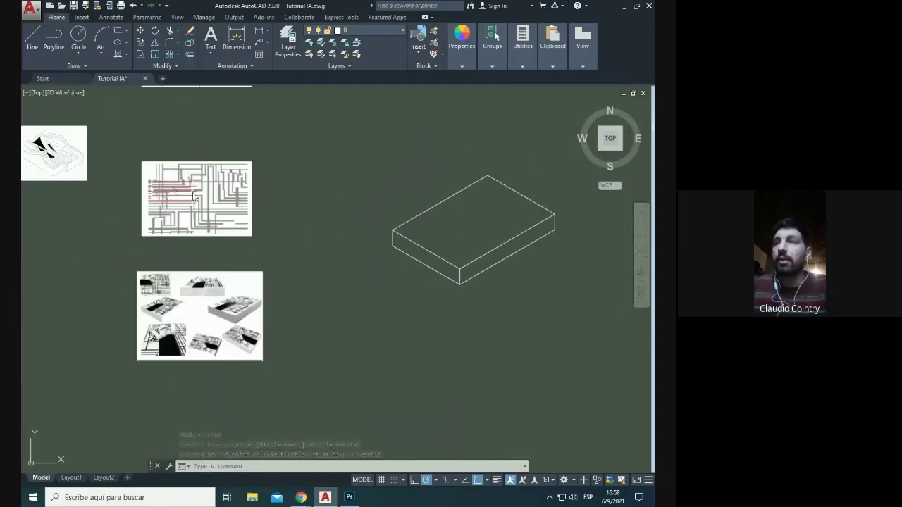
{"action": "scroll", "coordinate": [437, 243], "scroll_direction": "up", "scroll_amount": 4}
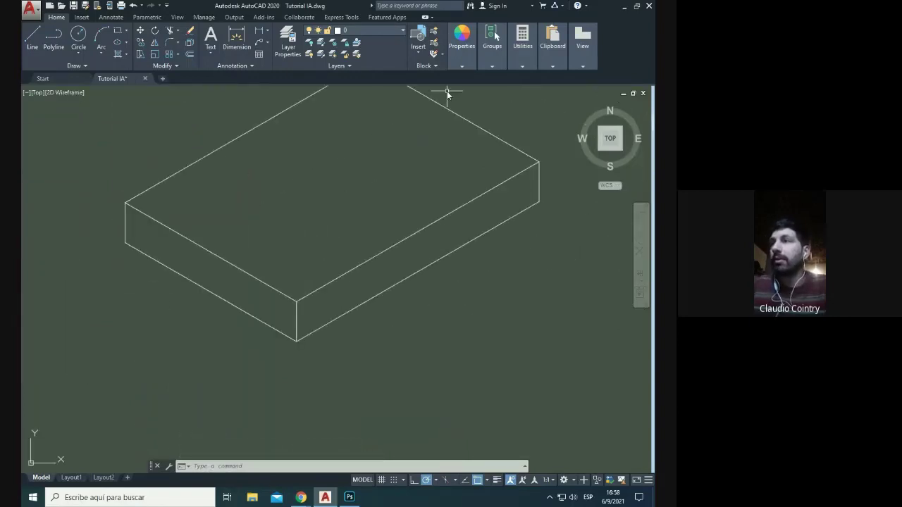
{"action": "scroll", "coordinate": [296, 254], "scroll_direction": "down", "scroll_amount": 4}
{"action": "scroll", "coordinate": [239, 246], "scroll_direction": "up", "scroll_amount": 2}
{"action": "scroll", "coordinate": [276, 288], "scroll_direction": "down", "scroll_amount": 4}
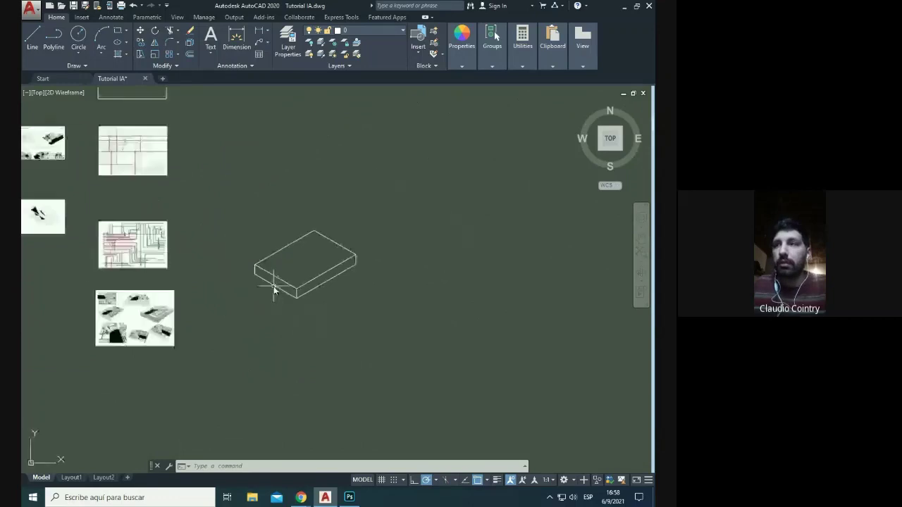
{"action": "scroll", "coordinate": [298, 286], "scroll_direction": "up", "scroll_amount": 4}
{"action": "middle_click_drag", "start_coordinate": [256, 348], "coordinate": [219, 315]}
Step: Switch to Layout1, activate its viewport and frame the isometric box inside it
{"action": "left_click", "coordinate": [71, 477]}
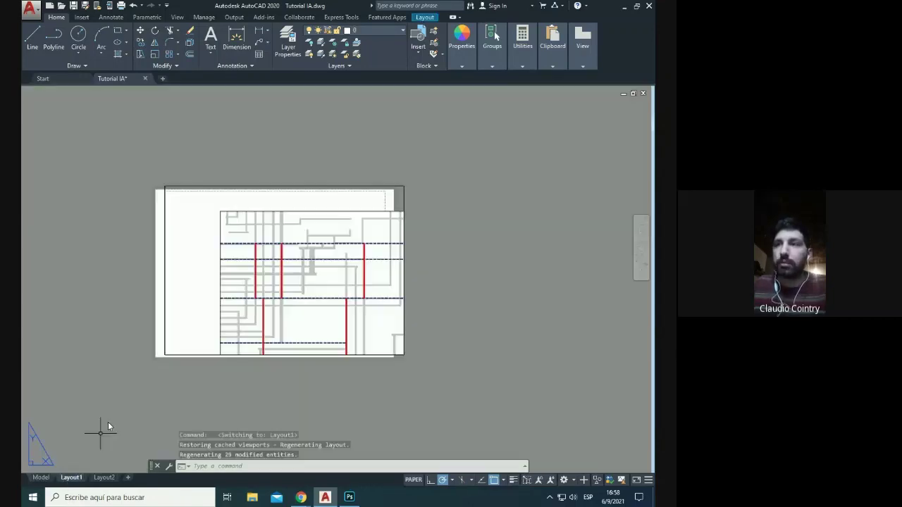
{"action": "double_click", "coordinate": [264, 257]}
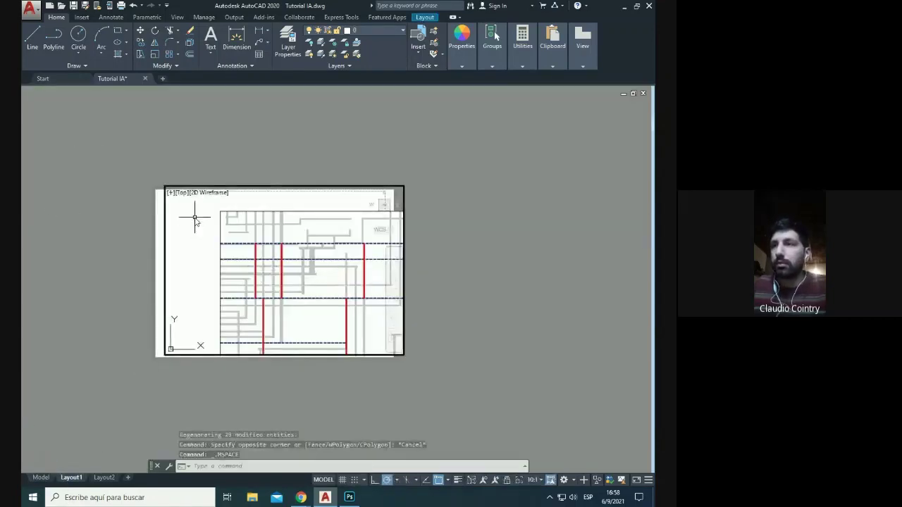
{"action": "scroll", "coordinate": [240, 248], "scroll_direction": "down", "scroll_amount": 5}
{"action": "scroll", "coordinate": [315, 278], "scroll_direction": "up", "scroll_amount": 5}
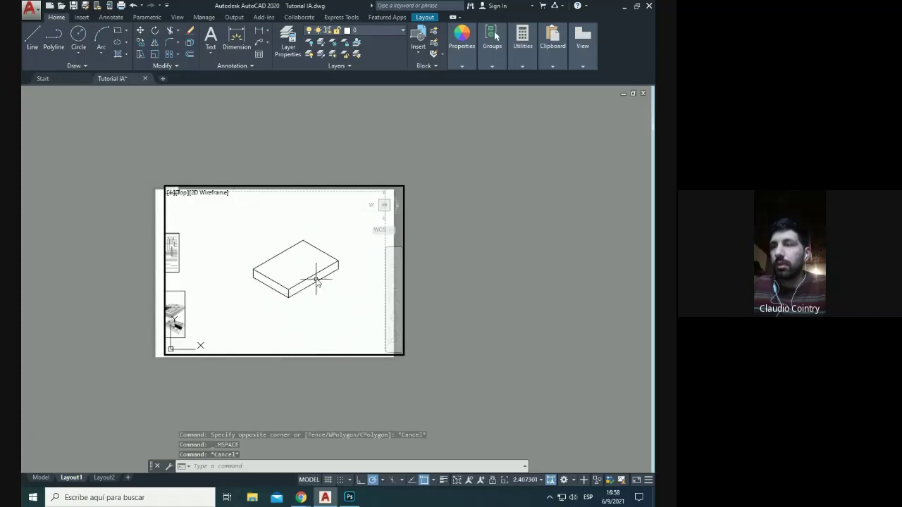
{"action": "scroll", "coordinate": [317, 269], "scroll_direction": "down", "scroll_amount": 3}
{"action": "scroll", "coordinate": [306, 258], "scroll_direction": "up", "scroll_amount": 2}
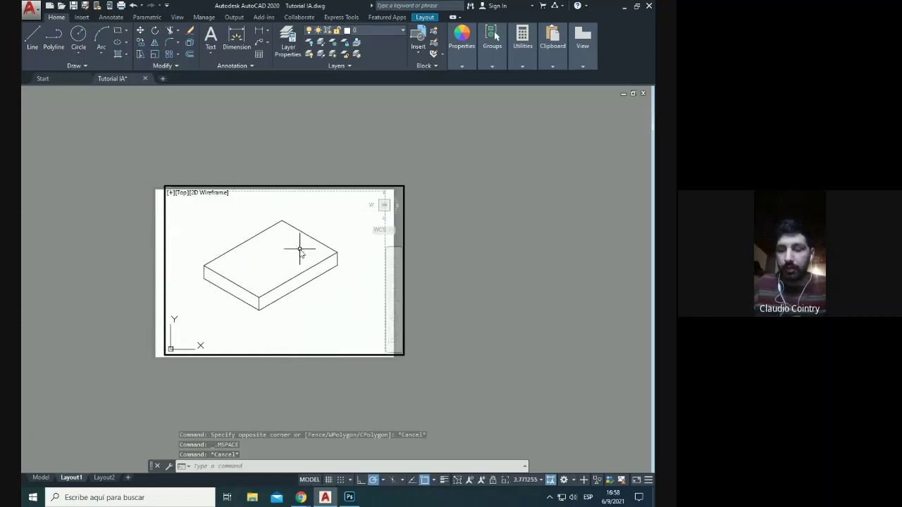
Step: Set the viewport's zoom scale to 5xp and return to paper space
{"action": "type", "text": "z"}
{"action": "key", "text": "Return"}
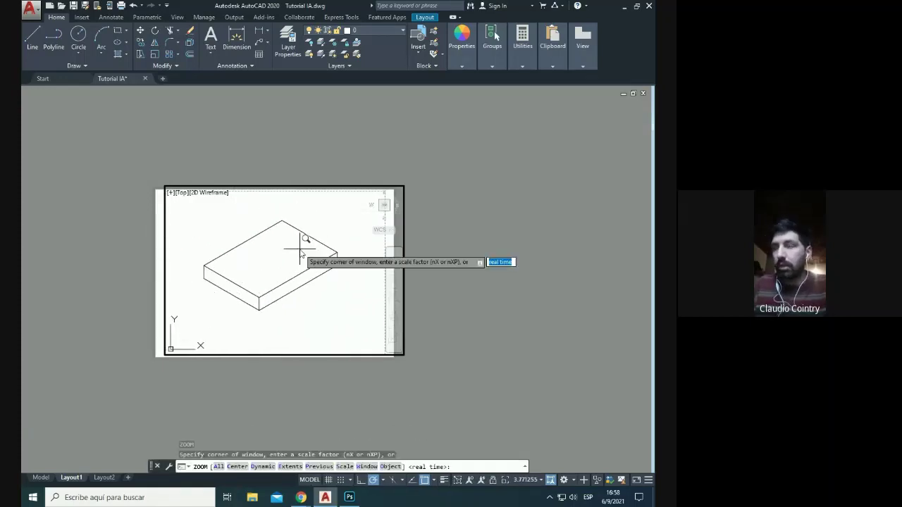
{"action": "type", "text": "5xp"}
{"action": "key", "text": "Return"}
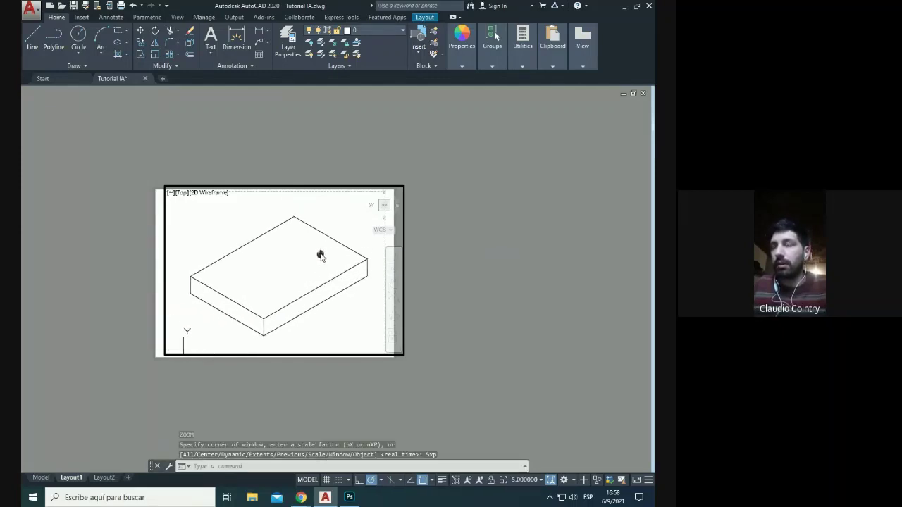
{"action": "double_click", "coordinate": [419, 250]}
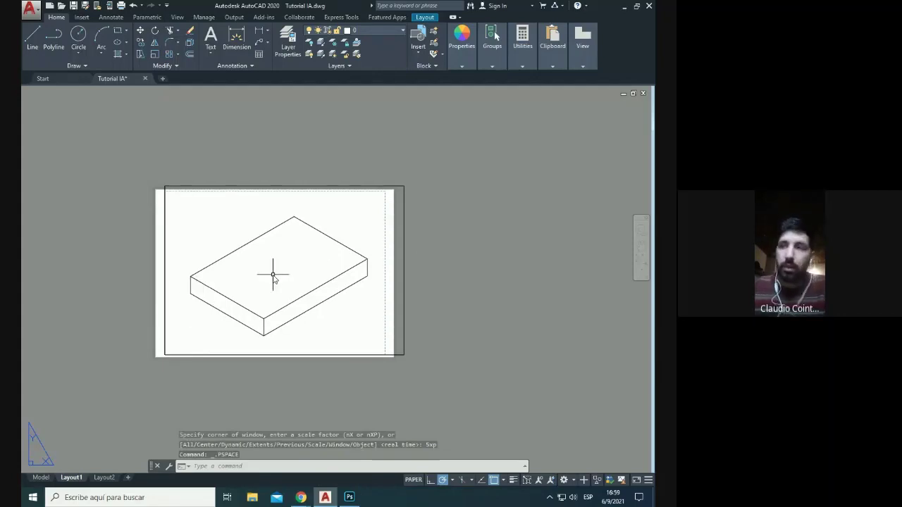
Step: Review the plot settings of Layout1 with the DWG To PDF plotter and ISO A3 paper, and leave without plotting
{"action": "right_click", "coordinate": [70, 477]}
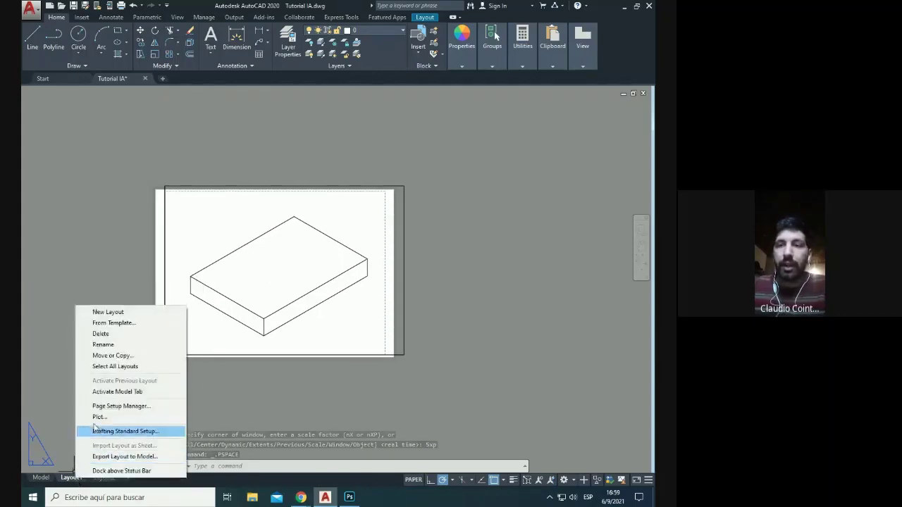
{"action": "left_click", "coordinate": [96, 417]}
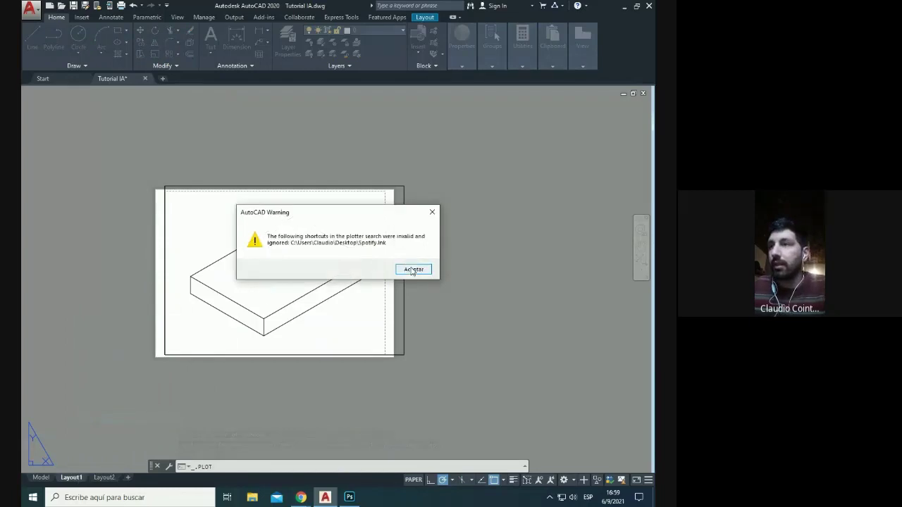
{"action": "left_click", "coordinate": [413, 268]}
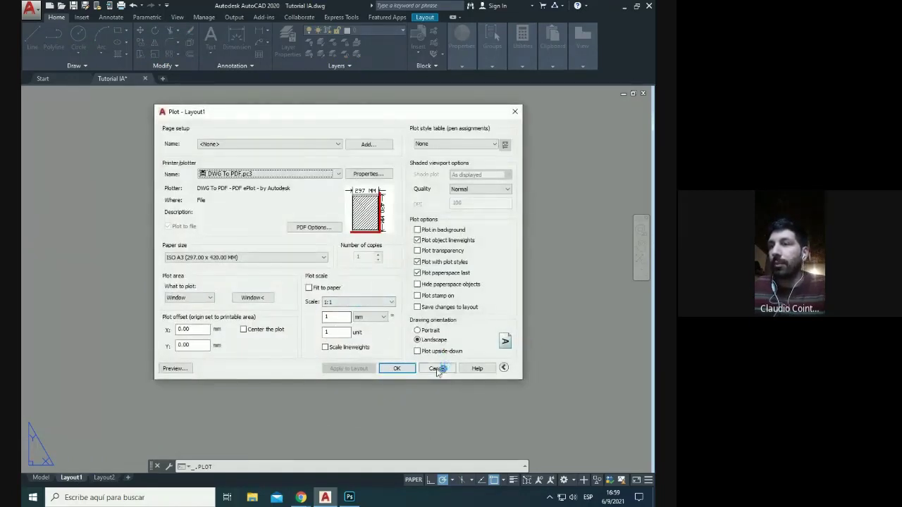
{"action": "left_click", "coordinate": [174, 368]}
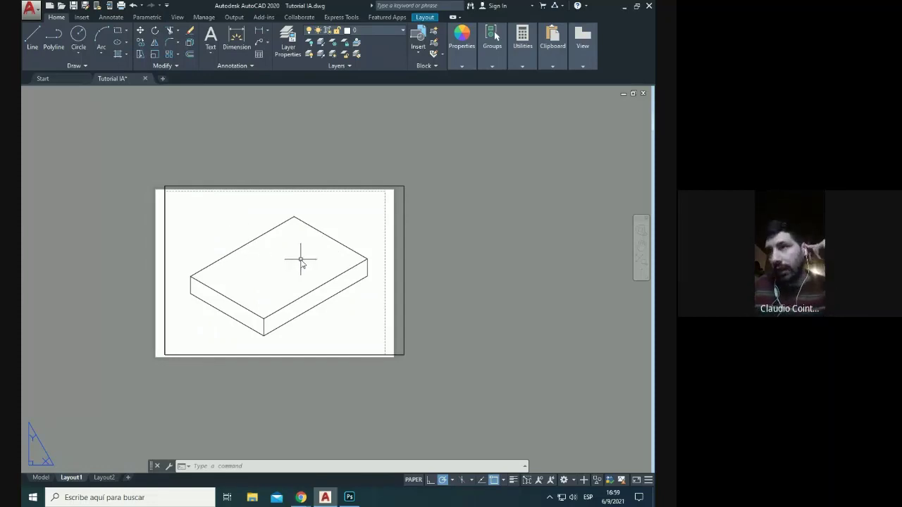
Step: Plot Layout1 to a PDF on ISO A3 paper and save it on the desktop as Tutorial IA-Layout1.pdf
{"action": "right_click", "coordinate": [73, 478]}
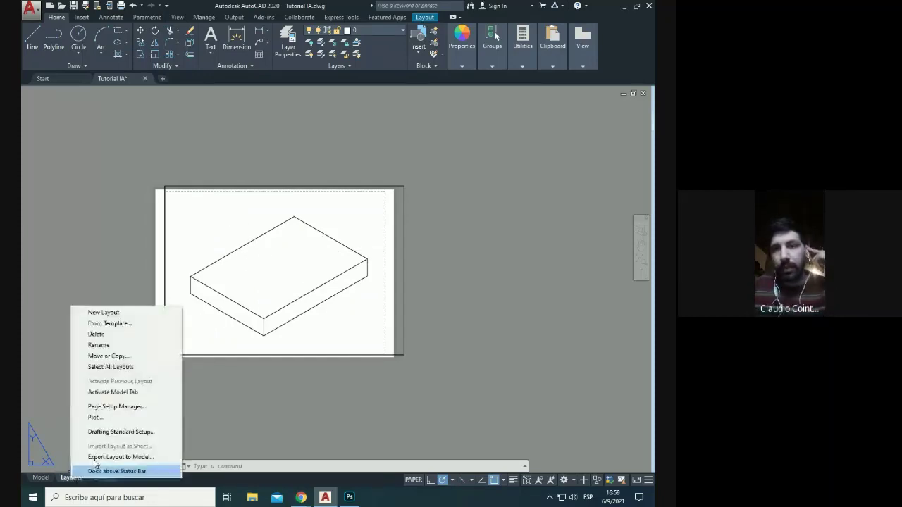
{"action": "left_click", "coordinate": [96, 417]}
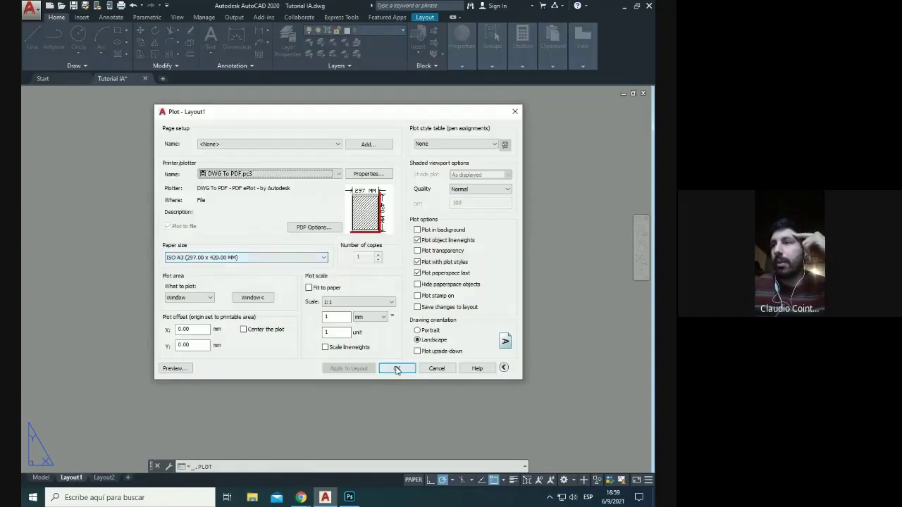
{"action": "left_click", "coordinate": [397, 369]}
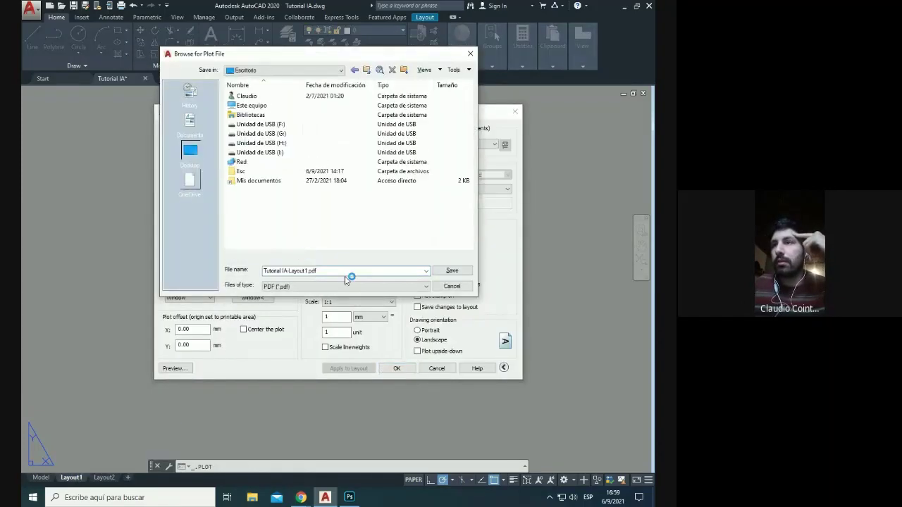
{"action": "left_click", "coordinate": [453, 270]}
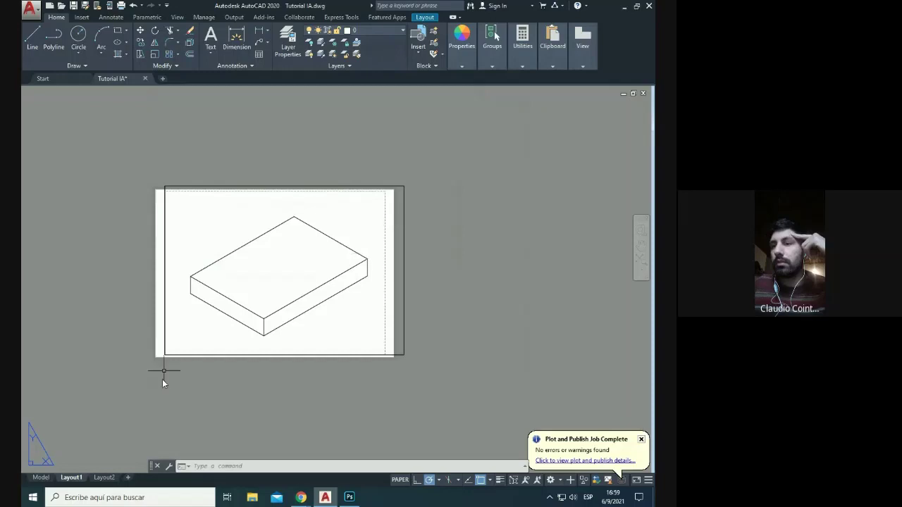
Step: Place page 1 of the Tutorial IA-Layout1 PDF from the desktop into the blank 42 x 29.7 cm Photoshop document as a smart object
{"action": "left_click", "coordinate": [349, 497]}
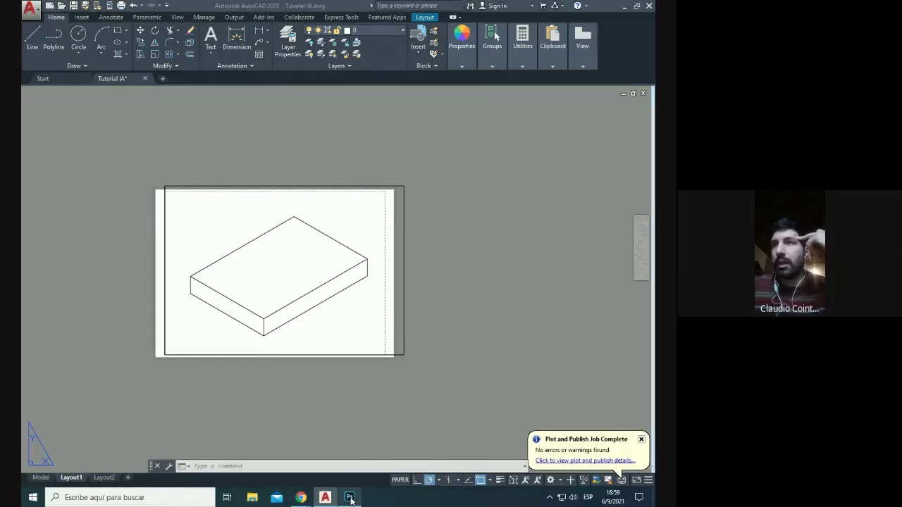
{"action": "key", "text": "super+d"}
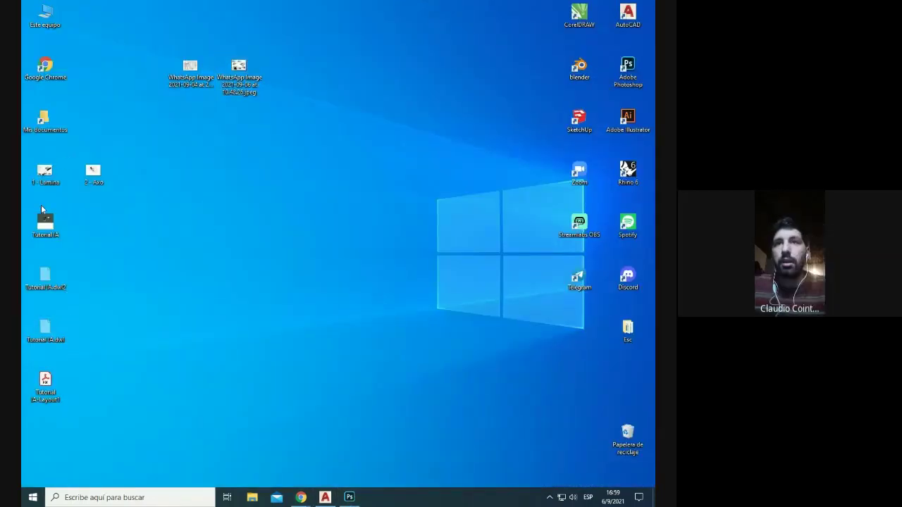
{"action": "left_click_drag", "start_coordinate": [45, 384], "coordinate": [276, 226]}
{"action": "key", "text": "alt+Tab"}
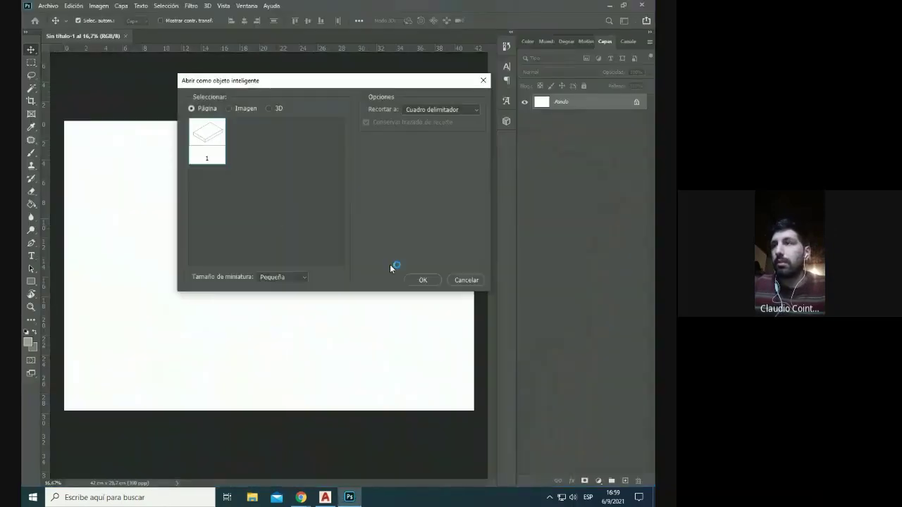
{"action": "left_click", "coordinate": [420, 279]}
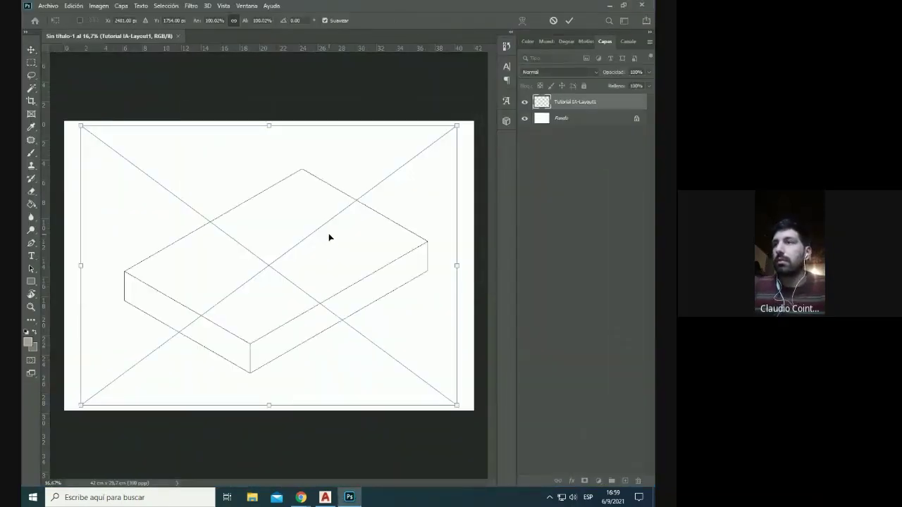
{"action": "key", "text": "Return"}
Step: Bring the pattern plan image WhatsApp Image 2021-09-04 at 22.06.32.jpeg from the desktop into the Photoshop document
{"action": "key", "text": "super+d"}
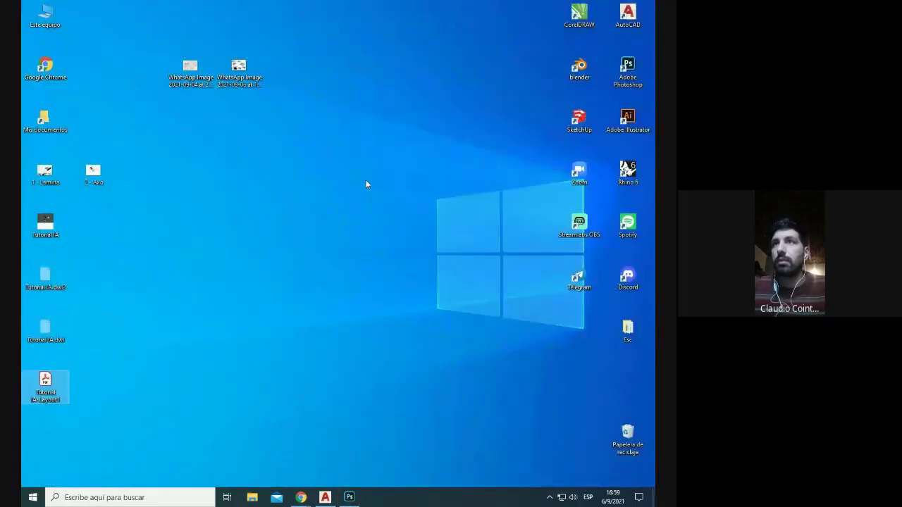
{"action": "left_click", "coordinate": [341, 179]}
{"action": "left_click_drag", "start_coordinate": [190, 69], "coordinate": [249, 262]}
{"action": "key", "text": "alt+Tab"}
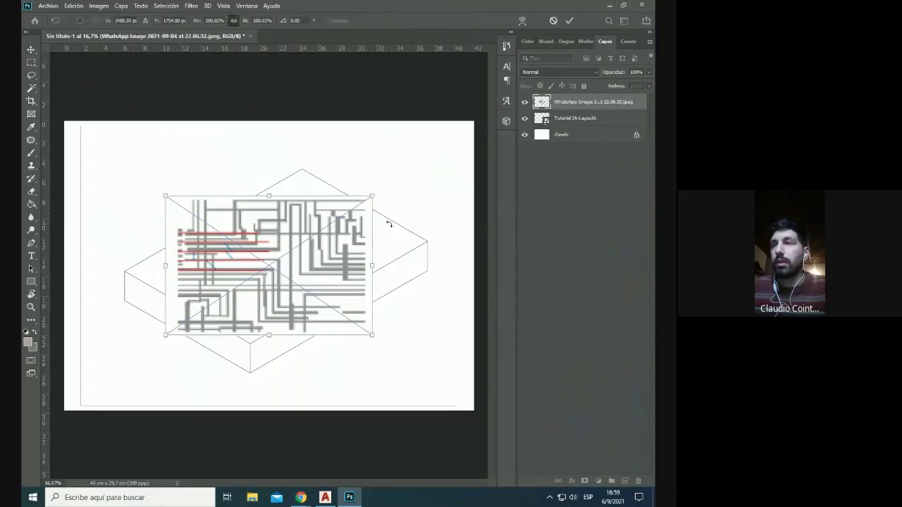
Step: Rotate the pattern image to about -62° and move it so its short edge lies along the box's upper-right top edge
{"action": "left_click_drag", "start_coordinate": [328, 220], "coordinate": [255, 188]}
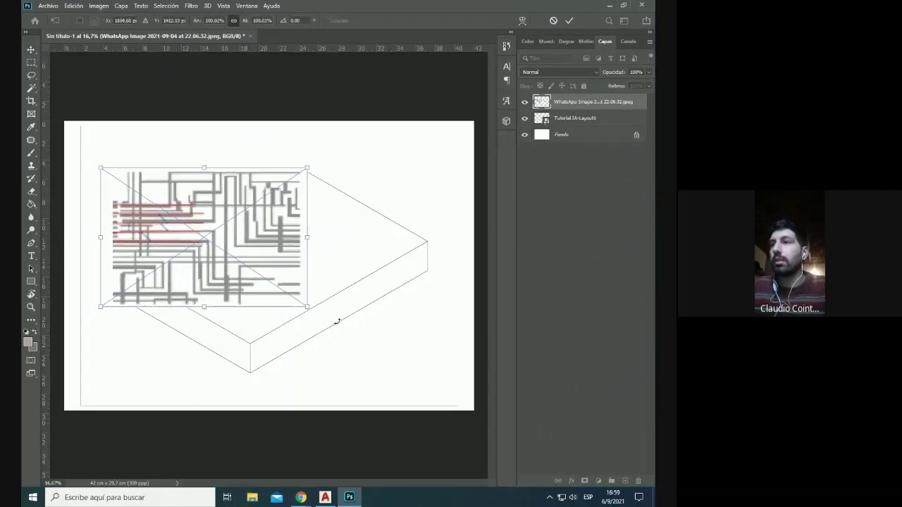
{"action": "left_click_drag", "start_coordinate": [317, 323], "coordinate": [408, 195]}
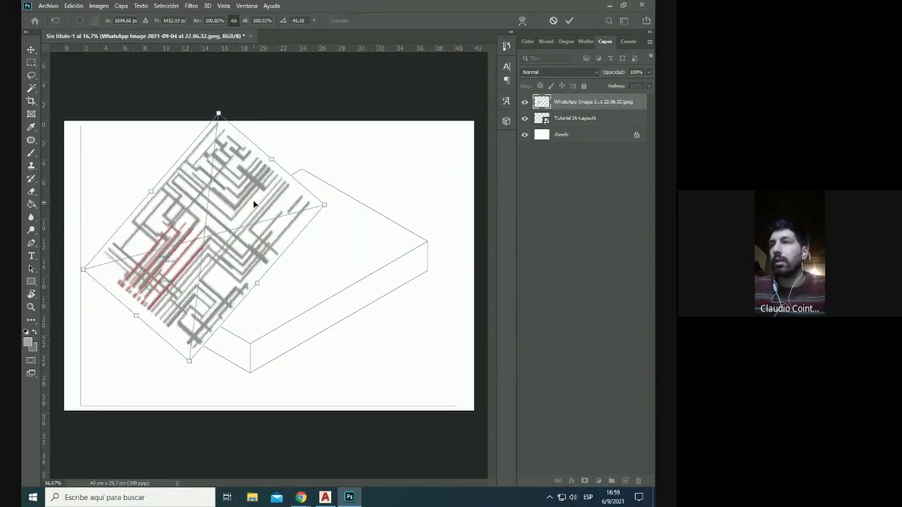
{"action": "left_click_drag", "start_coordinate": [252, 200], "coordinate": [361, 255]}
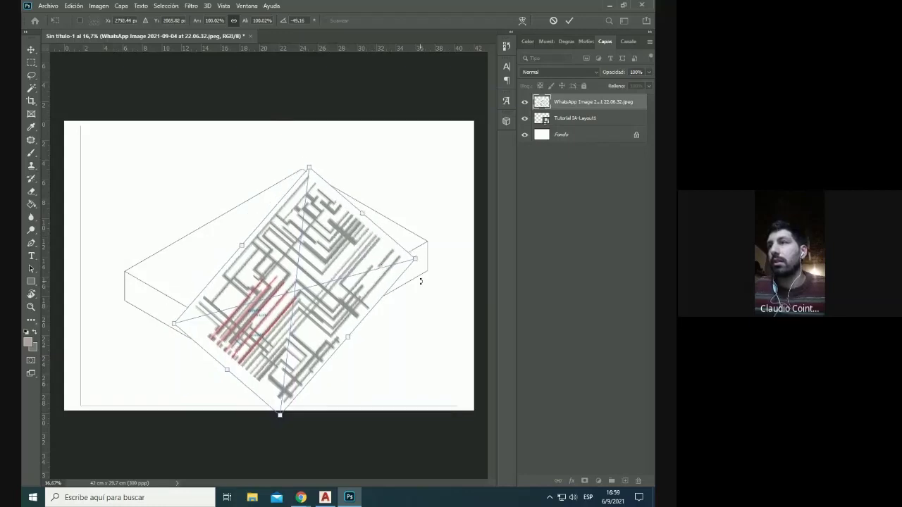
{"action": "left_click_drag", "start_coordinate": [421, 281], "coordinate": [430, 252]}
{"action": "left_click_drag", "start_coordinate": [309, 228], "coordinate": [323, 232]}
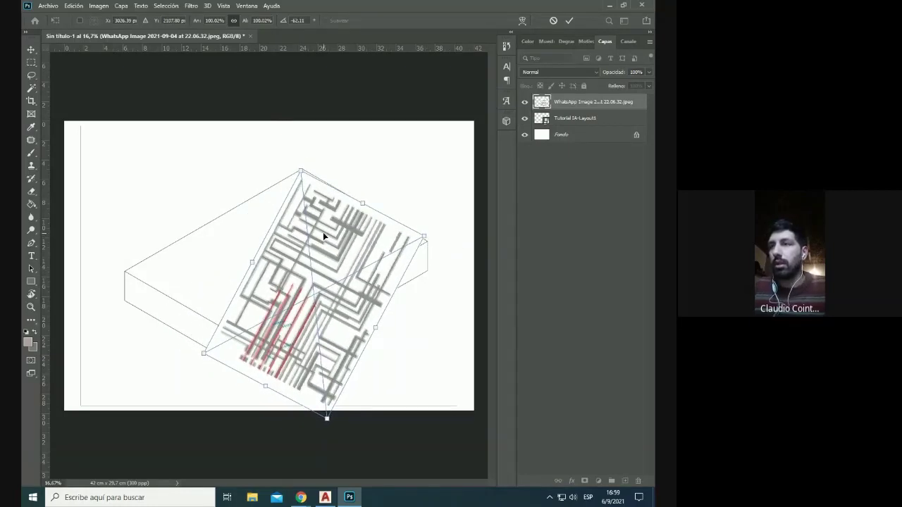
{"action": "key", "text": "Return"}
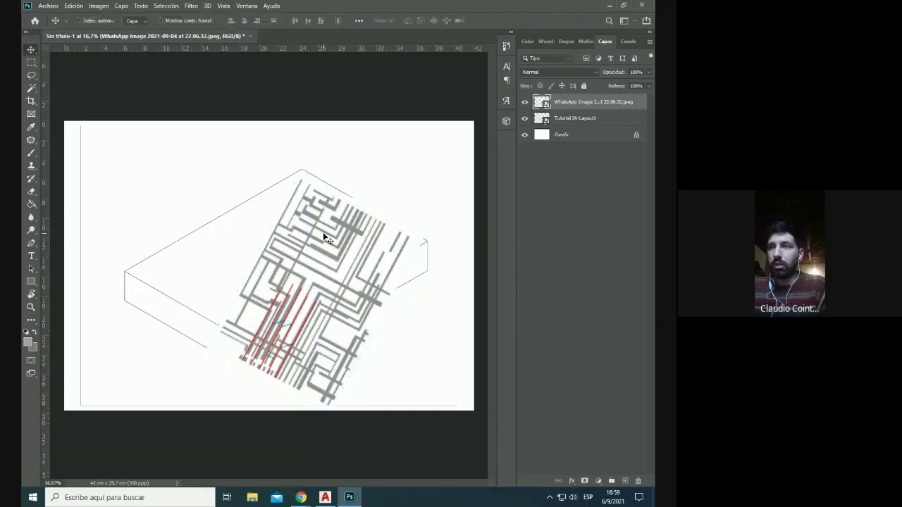
Step: Distort the pattern image, pulling its two lower corners onto the left and front corners of the box's top face
{"action": "key", "text": "ctrl+t"}
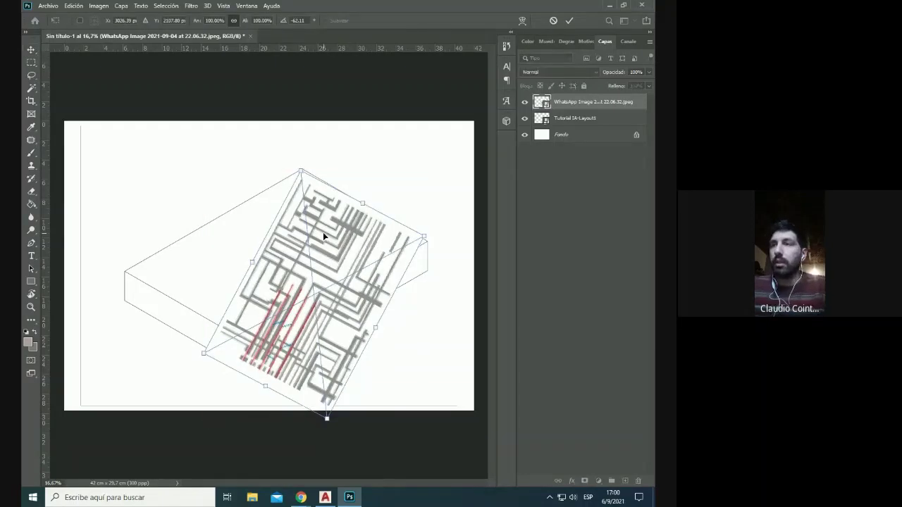
{"action": "right_click", "coordinate": [322, 232]}
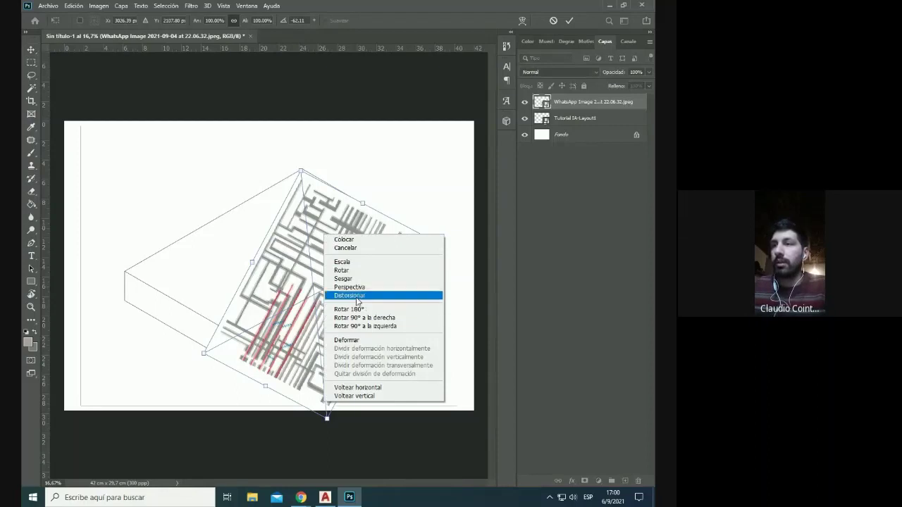
{"action": "left_click", "coordinate": [355, 296]}
{"action": "left_click_drag", "start_coordinate": [203, 355], "coordinate": [125, 269]}
{"action": "left_click_drag", "start_coordinate": [324, 419], "coordinate": [251, 344]}
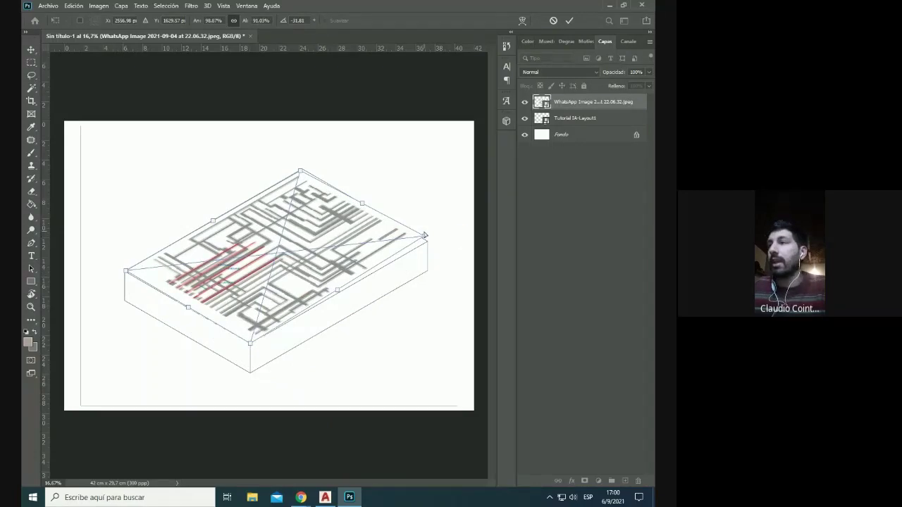
Step: Fine-tune the distorted pattern's right, back and front corners against the corners of the box's top face
{"action": "scroll", "coordinate": [432, 236], "scroll_direction": "up", "scroll_amount": 2, "text": "alt"}
{"action": "mouse_move", "coordinate": [421, 241]}
{"action": "left_mouse_down"}
{"action": "mouse_move", "coordinate": [429, 235]}
{"action": "mouse_move", "coordinate": [427, 244]}
{"action": "left_mouse_up"}
{"action": "scroll", "coordinate": [248, 137], "scroll_direction": "up", "scroll_amount": 1, "text": "alt"}
{"action": "scroll", "coordinate": [246, 139], "scroll_direction": "up", "scroll_amount": 1, "text": "alt"}
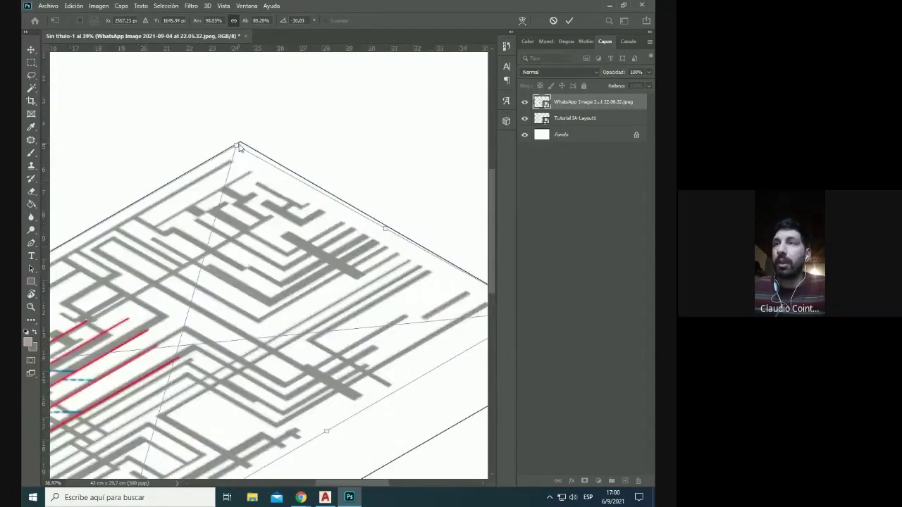
{"action": "left_click_drag", "start_coordinate": [242, 141], "coordinate": [244, 138]}
{"action": "scroll", "coordinate": [243, 138], "scroll_direction": "down", "scroll_amount": 3, "text": "alt"}
{"action": "scroll", "coordinate": [394, 239], "scroll_direction": "up", "scroll_amount": 2, "text": "alt"}
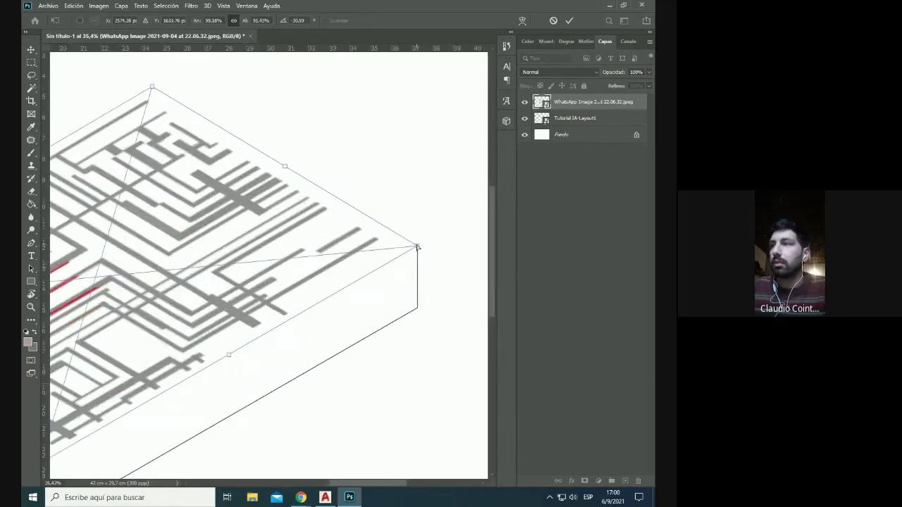
{"action": "left_click_drag", "start_coordinate": [417, 248], "coordinate": [425, 245]}
{"action": "scroll", "coordinate": [203, 358], "scroll_direction": "down", "scroll_amount": 3, "text": "alt"}
{"action": "scroll", "coordinate": [187, 373], "scroll_direction": "up", "scroll_amount": 2, "text": "alt"}
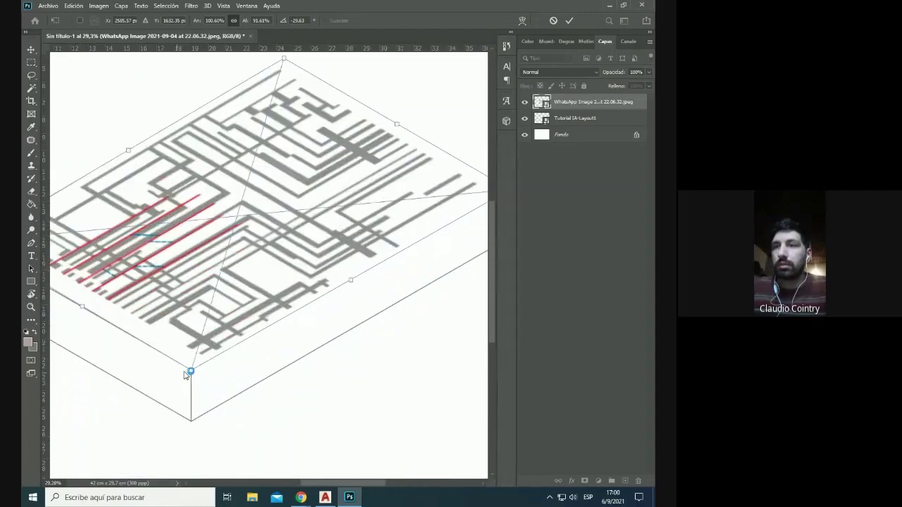
{"action": "left_click_drag", "start_coordinate": [187, 373], "coordinate": [191, 374]}
{"action": "scroll", "coordinate": [191, 373], "scroll_direction": "down", "scroll_amount": 2, "text": "alt"}
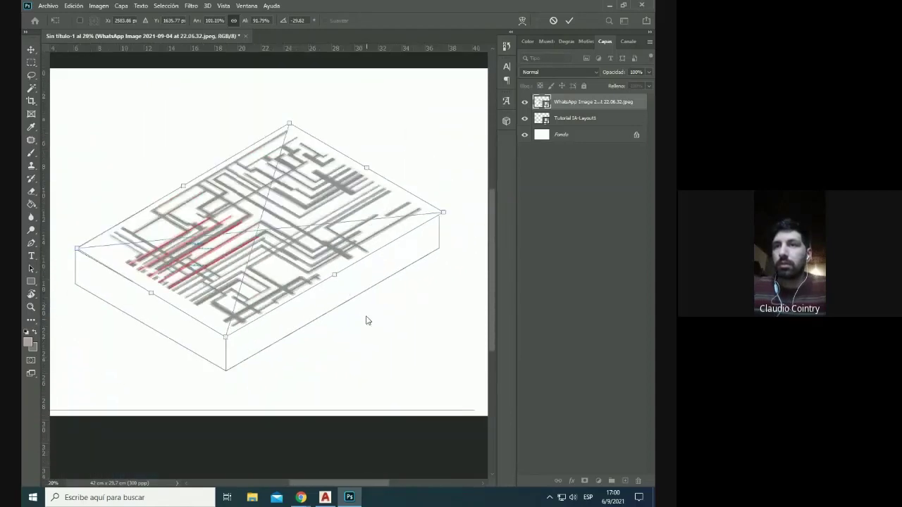
Step: Align the WhatsApp image's corner with the box's top face, apply the transform and place its layer below Tutorial IA-Layout1
{"action": "scroll", "coordinate": [86, 261], "scroll_direction": "up", "scroll_amount": 4, "text": "alt"}
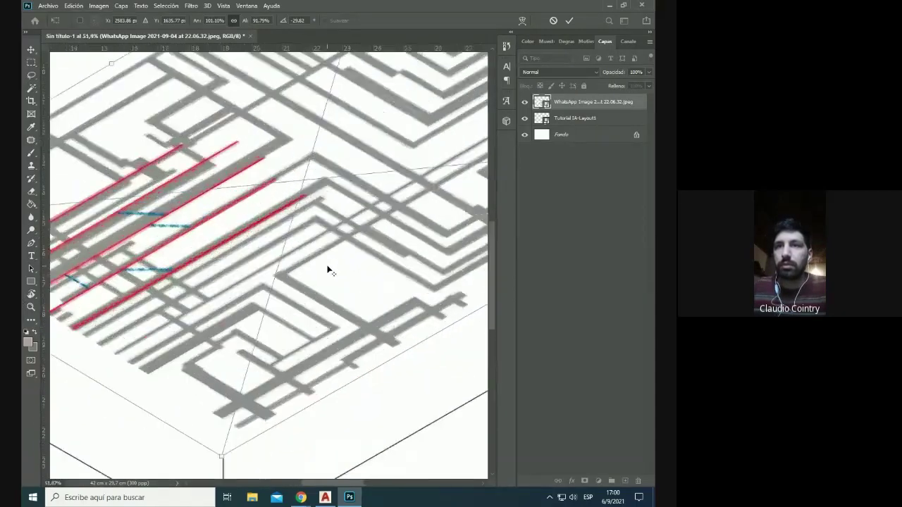
{"action": "scroll", "coordinate": [328, 268], "scroll_direction": "down", "scroll_amount": 3, "text": "alt"}
{"action": "scroll", "coordinate": [114, 235], "scroll_direction": "up", "scroll_amount": 1, "text": "alt"}
{"action": "left_click_drag", "start_coordinate": [86, 259], "coordinate": [76, 256]}
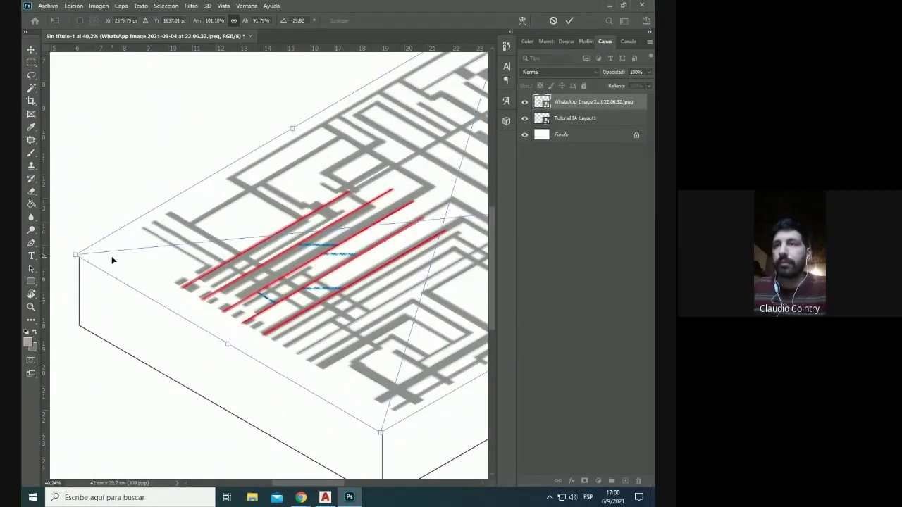
{"action": "key", "text": "Return"}
{"action": "scroll", "coordinate": [103, 261], "scroll_direction": "down", "scroll_amount": 3, "text": "alt"}
{"action": "left_click_drag", "start_coordinate": [573, 105], "coordinate": [572, 127]}
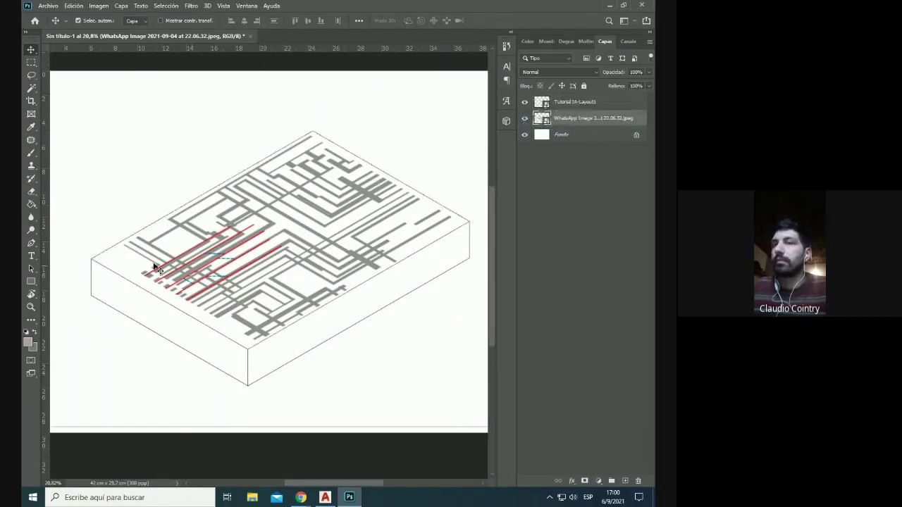
{"action": "scroll", "coordinate": [211, 247], "scroll_direction": "down", "scroll_amount": 1, "text": "alt"}
{"action": "scroll", "coordinate": [301, 301], "scroll_direction": "up", "scroll_amount": 1, "text": "alt"}
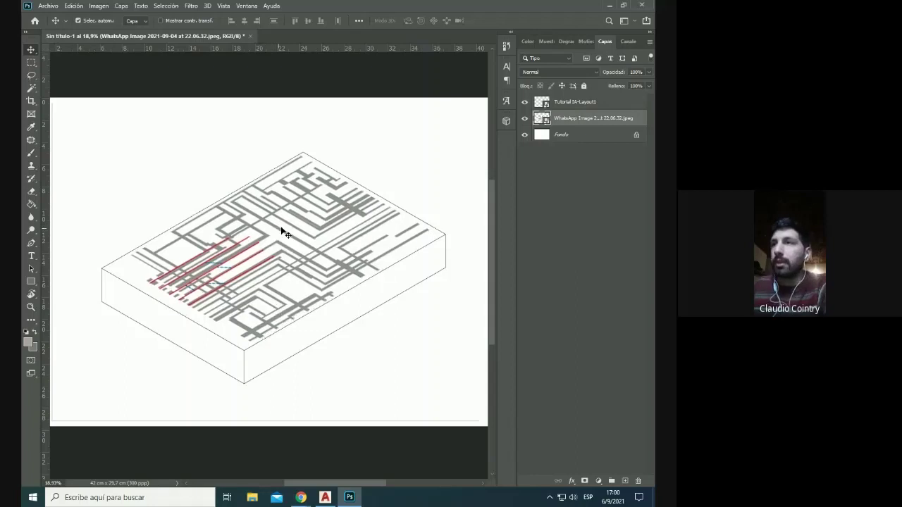
Step: Nudge the WhatsApp image up and to the right on the box's top face
{"action": "key", "text": "shift+Up"}
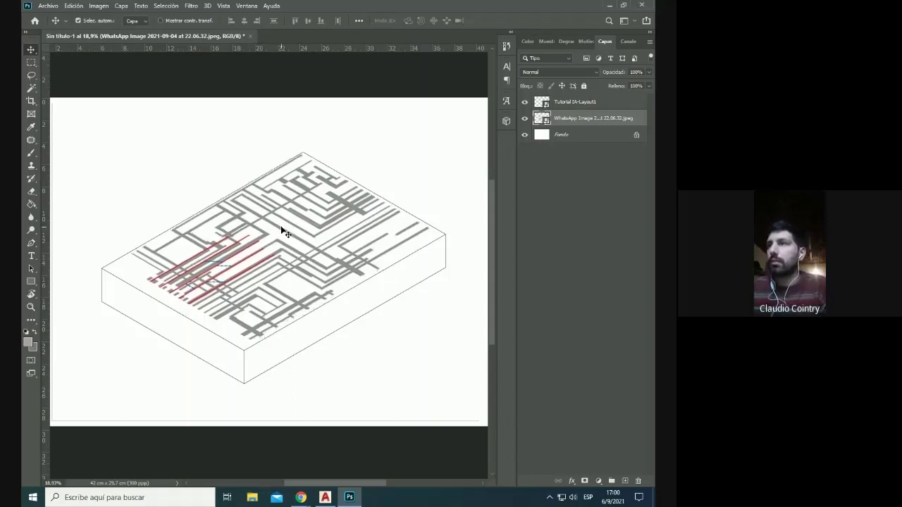
{"action": "key", "text": "shift+Right"}
{"action": "key", "text": "shift+Right"}
{"action": "key", "text": "shift+Up"}
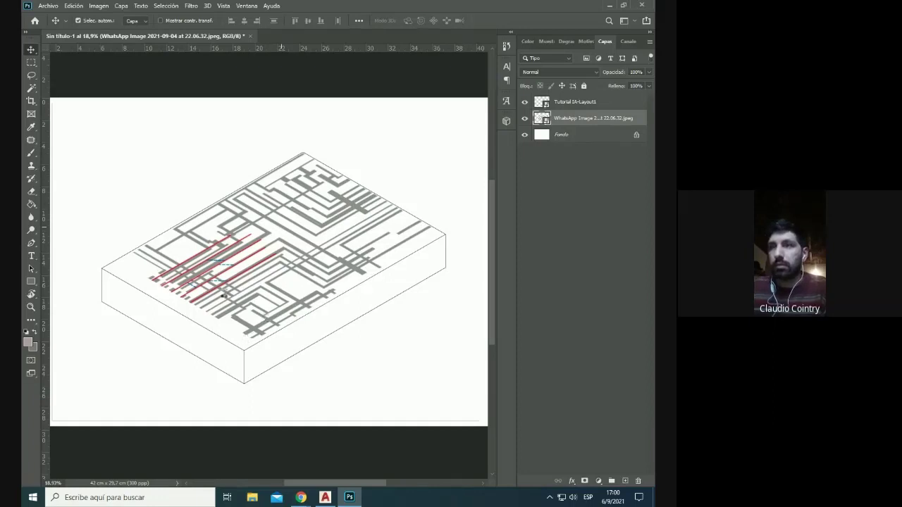
{"action": "key", "text": "t"}
{"action": "left_click", "coordinate": [176, 242]}
{"action": "left_click", "coordinate": [31, 49]}
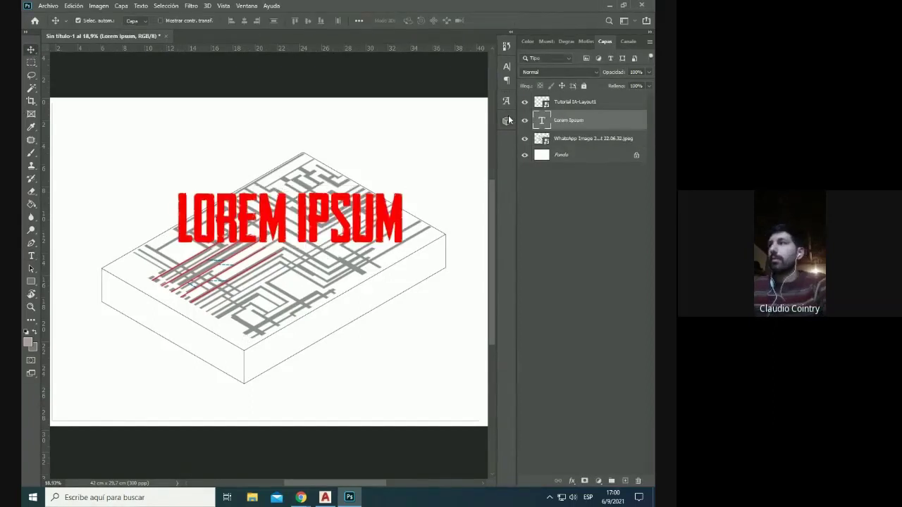
{"action": "key", "text": "Delete"}
Step: Free-transform the WhatsApp image and reposition it so the line pattern sits within the box's top face
{"action": "key", "text": "ctrl+t"}
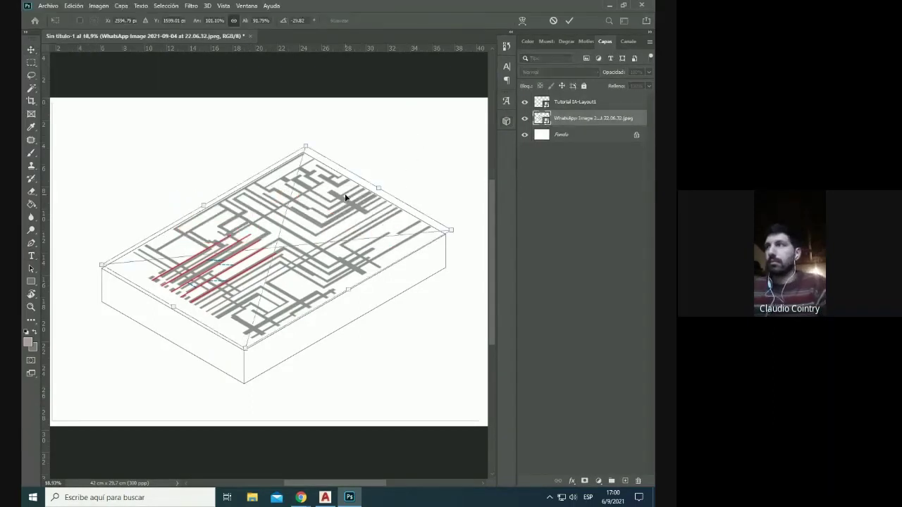
{"action": "left_click_drag", "start_coordinate": [244, 351], "coordinate": [244, 351]}
{"action": "key", "text": "Return"}
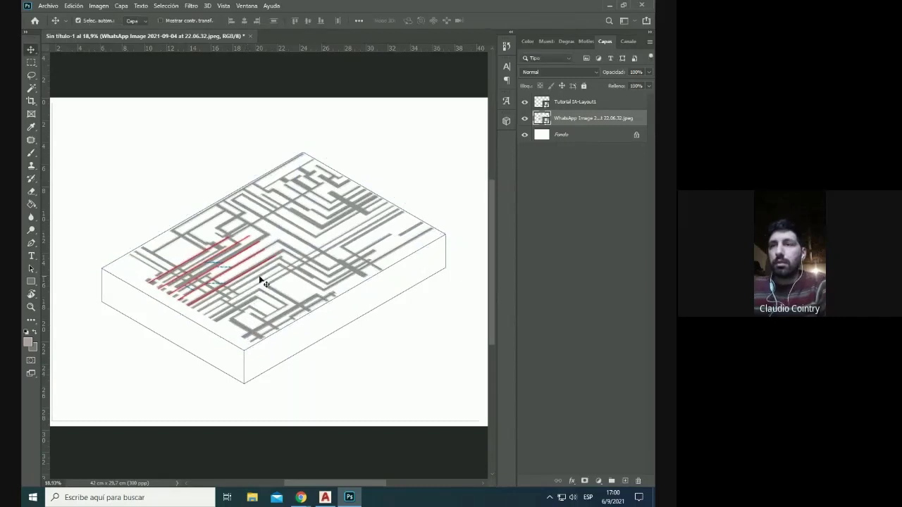
{"action": "left_click_drag", "start_coordinate": [263, 280], "coordinate": [263, 274]}
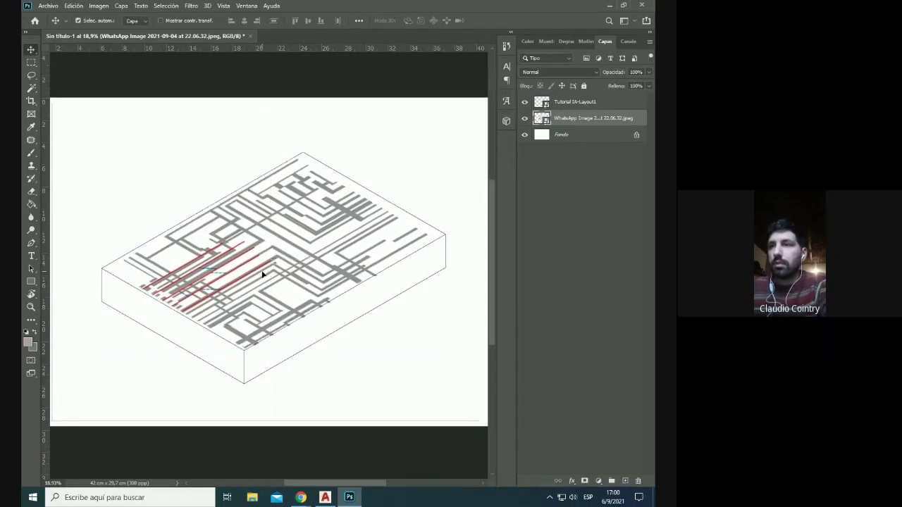
{"action": "key", "text": "Right"}
{"action": "key", "text": "Right"}
{"action": "key", "text": "Right"}
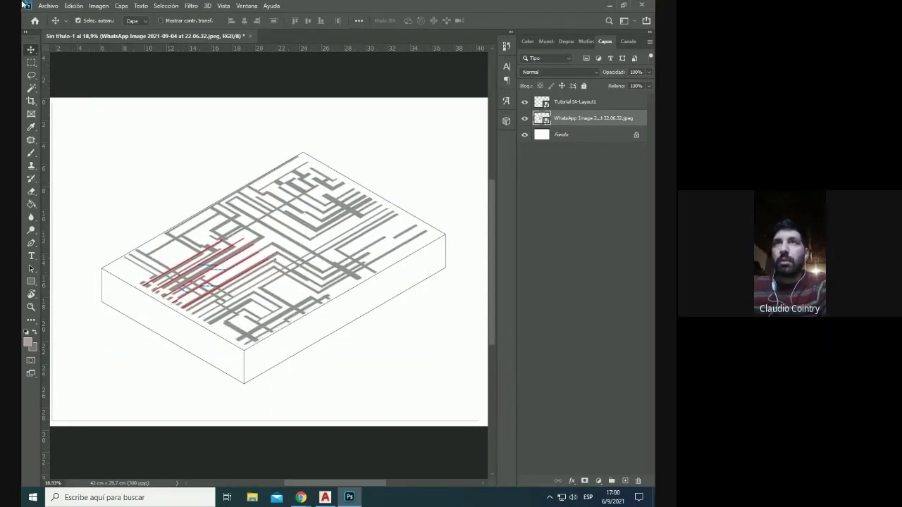
Step: Save the composition to the desktop as a JPEG named Sin título-1 at maximum quality
{"action": "left_click", "coordinate": [48, 6]}
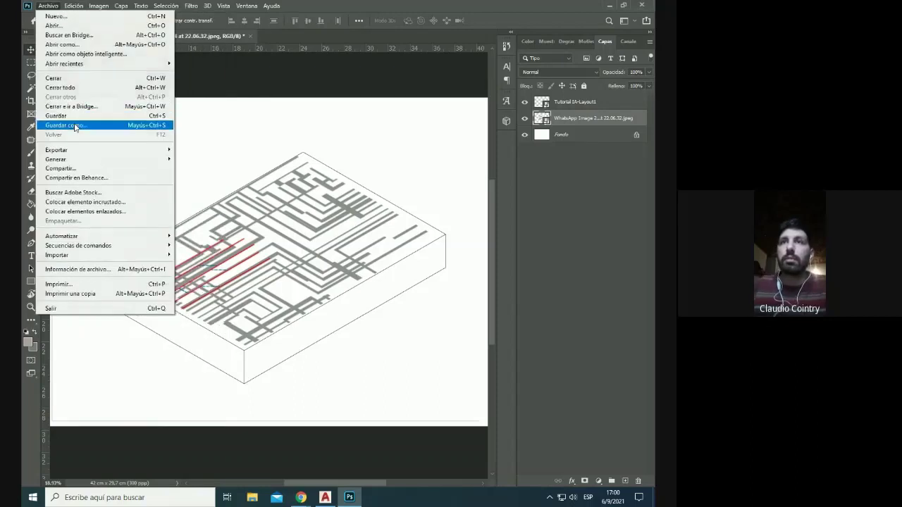
{"action": "left_click", "coordinate": [71, 124]}
{"action": "left_click", "coordinate": [218, 268]}
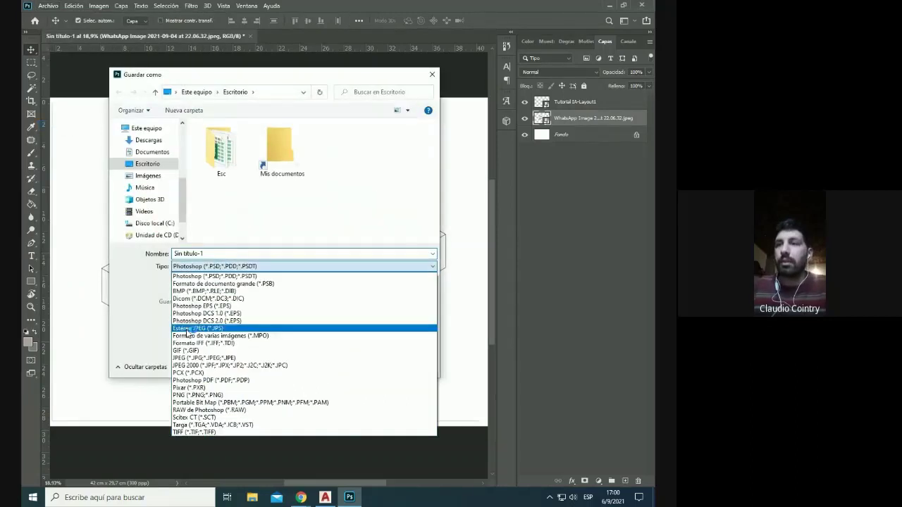
{"action": "left_click", "coordinate": [211, 359]}
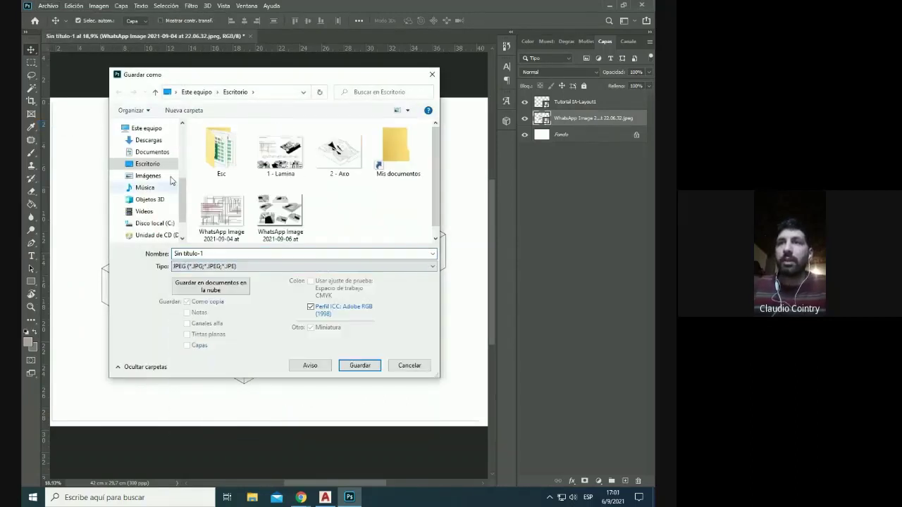
{"action": "left_click", "coordinate": [359, 365]}
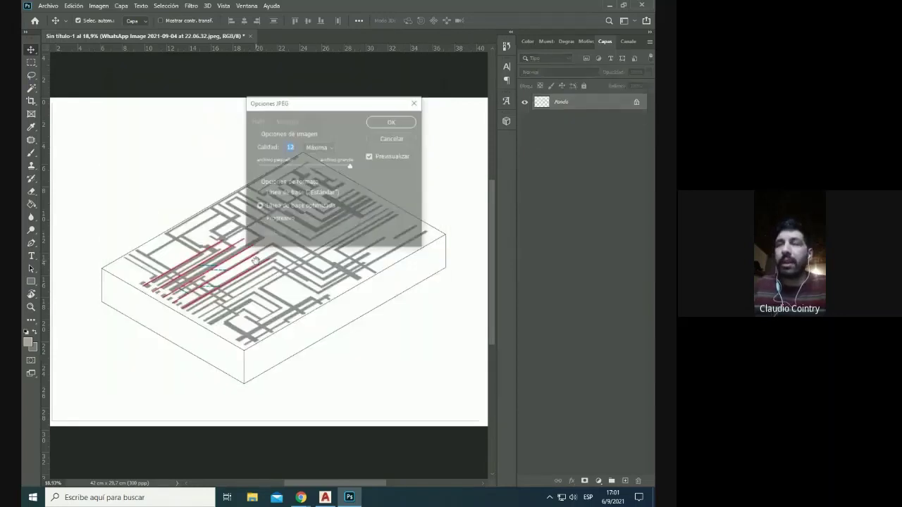
{"action": "left_click", "coordinate": [389, 124]}
Step: Set the Sin título-1 file apart on the desktop and switch the AutoCAD drawing Tutorial IA to model space
{"action": "key", "text": "super+d"}
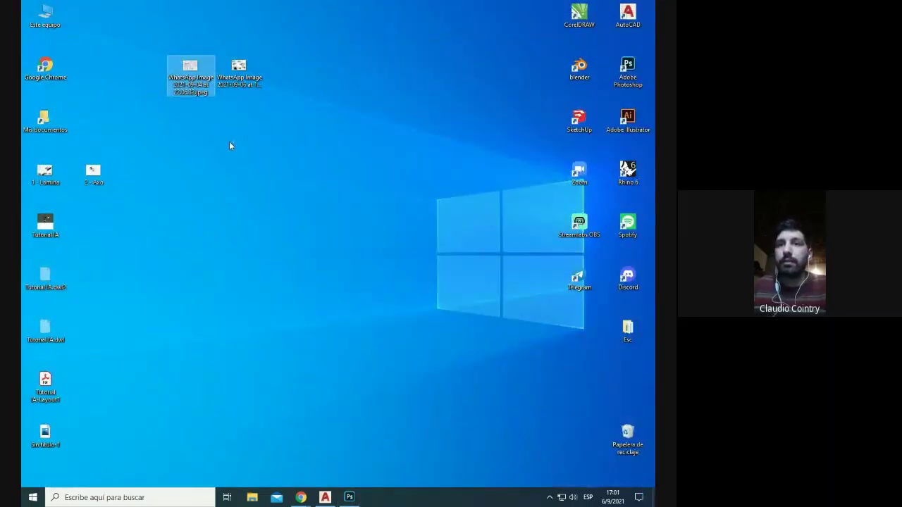
{"action": "left_click_drag", "start_coordinate": [45, 433], "coordinate": [111, 422]}
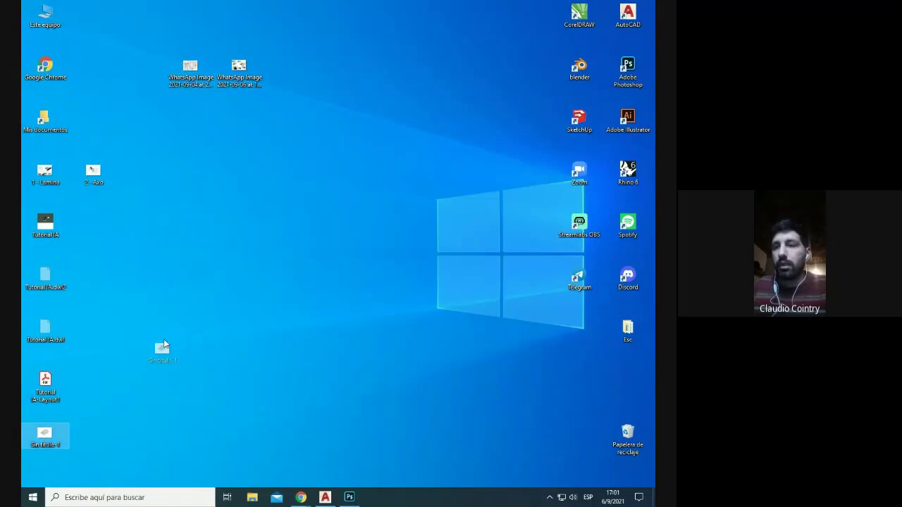
{"action": "left_click_drag", "start_coordinate": [163, 344], "coordinate": [141, 431]}
{"action": "left_click", "coordinate": [325, 497]}
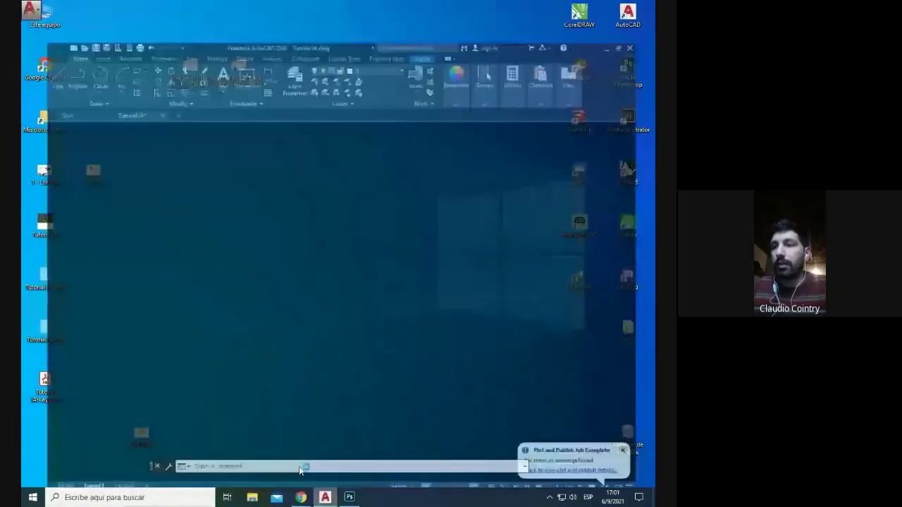
{"action": "left_click", "coordinate": [39, 479]}
{"action": "key", "text": "super+d"}
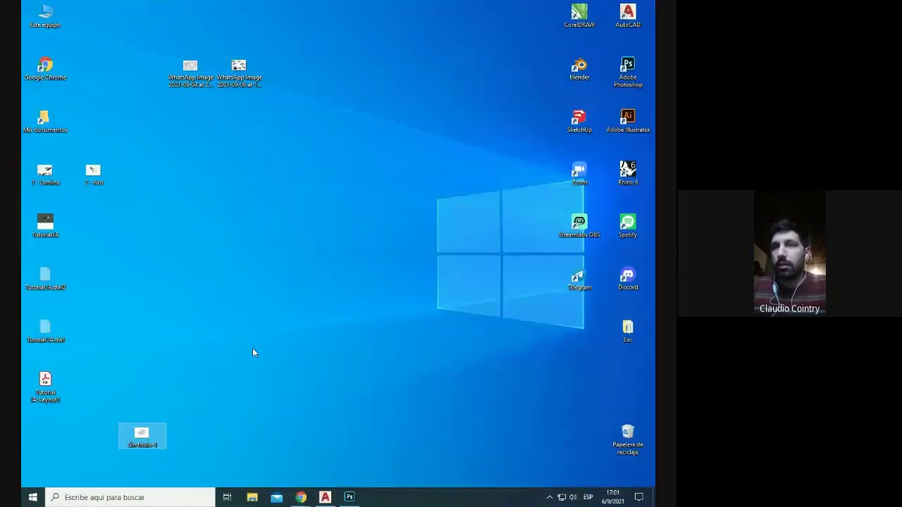
Step: Insert the Sin título-1 image from the desktop into the AutoCAD model space, beside the isometric box, with no rotation
{"action": "left_click_drag", "start_coordinate": [141, 433], "coordinate": [243, 231]}
{"action": "key", "text": "alt+Tab"}
{"action": "scroll", "coordinate": [243, 231], "scroll_direction": "down", "scroll_amount": 5}
{"action": "left_click", "coordinate": [315, 259]}
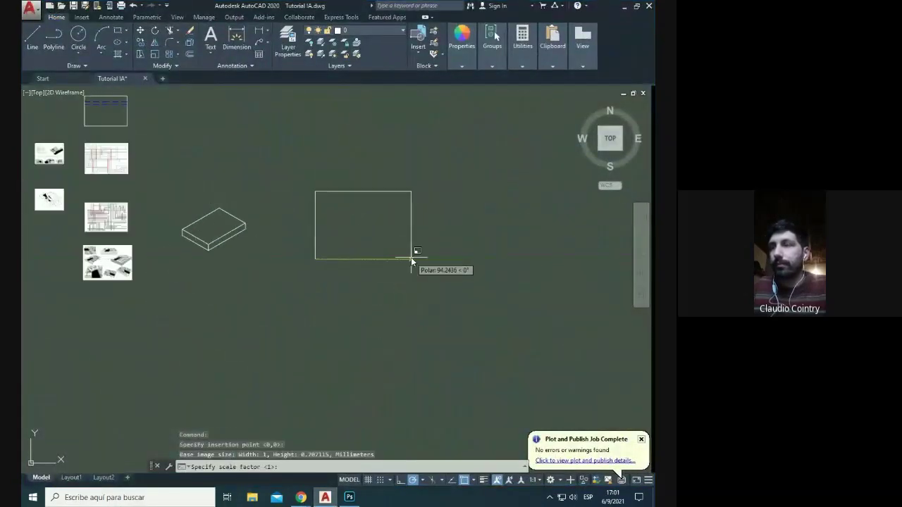
{"action": "left_click", "coordinate": [404, 261]}
{"action": "key", "text": "Return"}
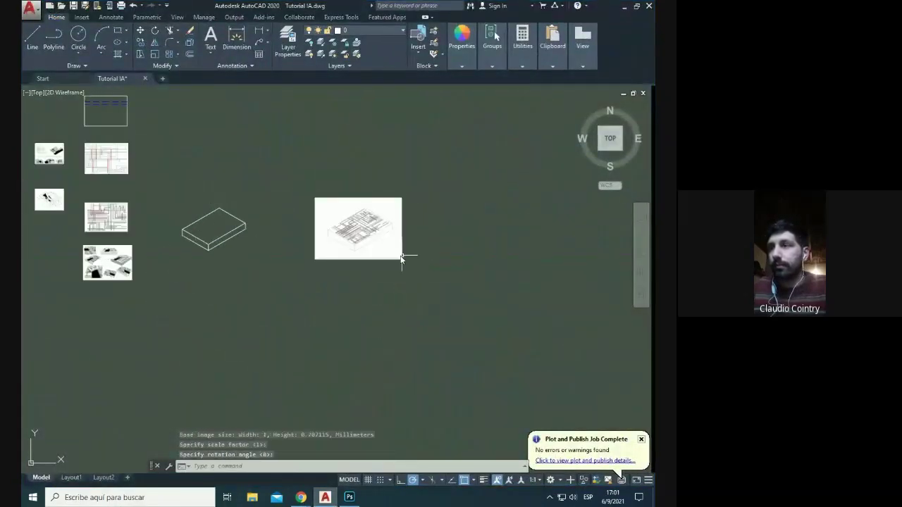
Step: Examine the inserted image's line pattern and box outline, and compare them with the drawn isometric box
{"action": "scroll", "coordinate": [356, 242], "scroll_direction": "up", "scroll_amount": 2}
{"action": "scroll", "coordinate": [356, 242], "scroll_direction": "up", "scroll_amount": 6}
{"action": "scroll", "coordinate": [302, 306], "scroll_direction": "down", "scroll_amount": 4}
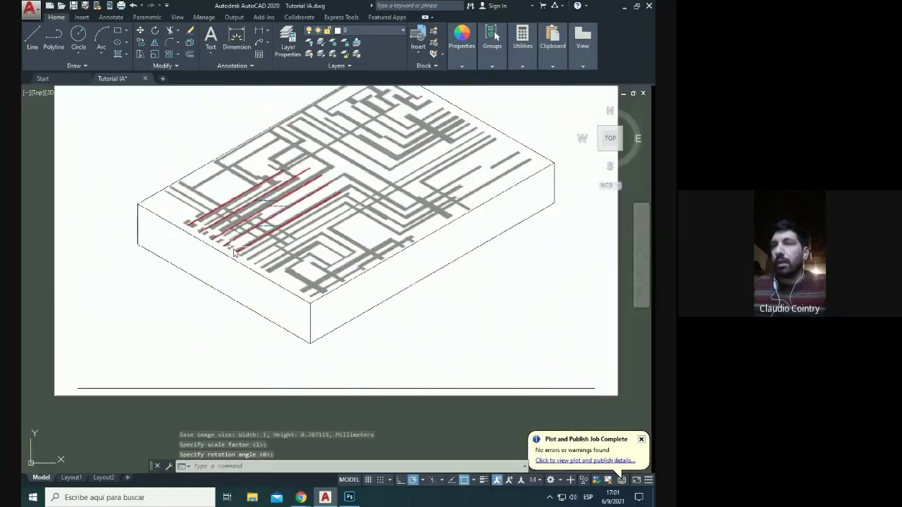
{"action": "scroll", "coordinate": [257, 252], "scroll_direction": "up", "scroll_amount": 4}
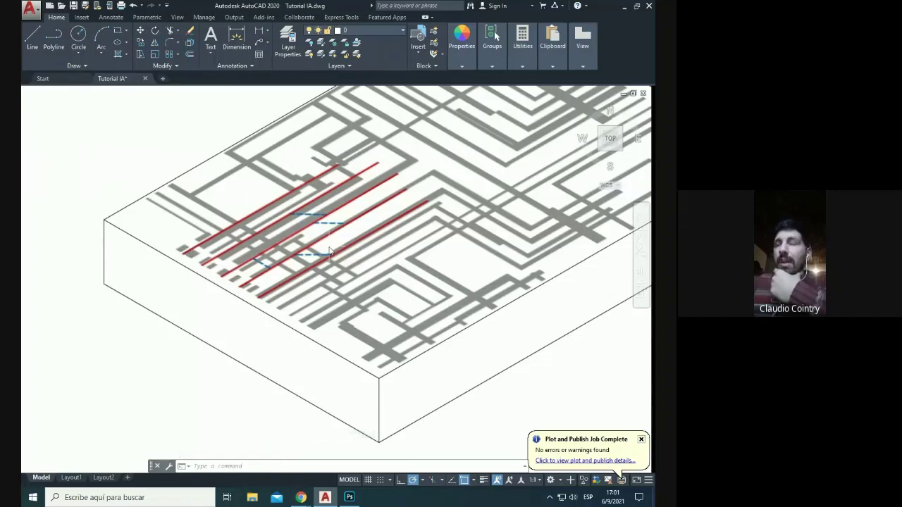
{"action": "scroll", "coordinate": [472, 233], "scroll_direction": "down", "scroll_amount": 8}
{"action": "scroll", "coordinate": [477, 229], "scroll_direction": "up", "scroll_amount": 4}
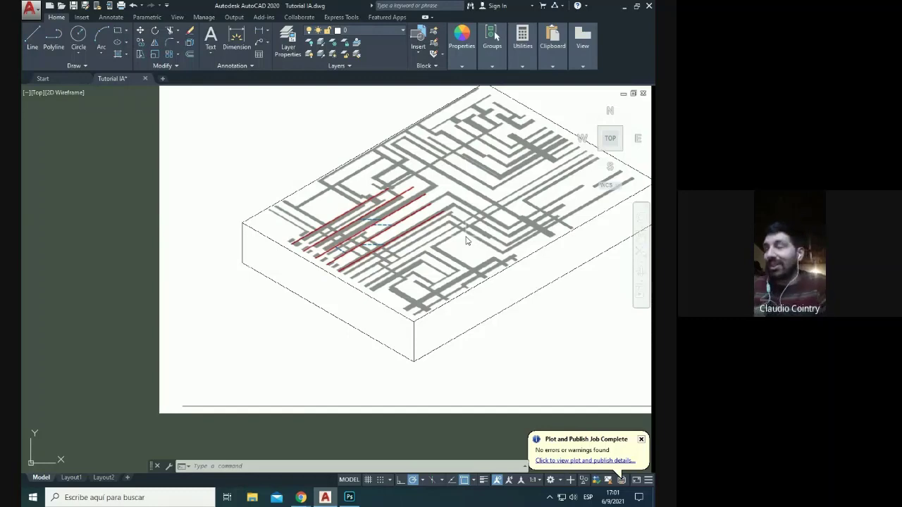
{"action": "scroll", "coordinate": [368, 205], "scroll_direction": "up", "scroll_amount": 4}
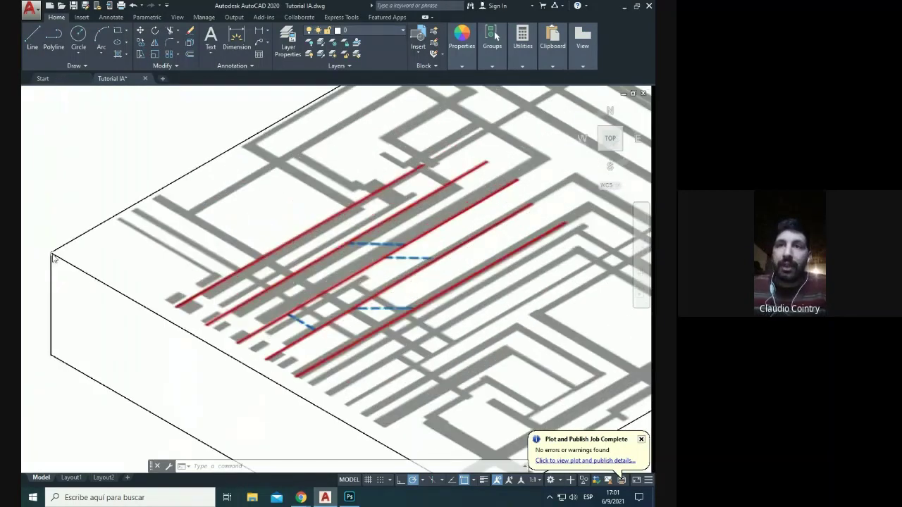
{"action": "scroll", "coordinate": [89, 258], "scroll_direction": "down", "scroll_amount": 4}
{"action": "scroll", "coordinate": [93, 271], "scroll_direction": "up", "scroll_amount": 4}
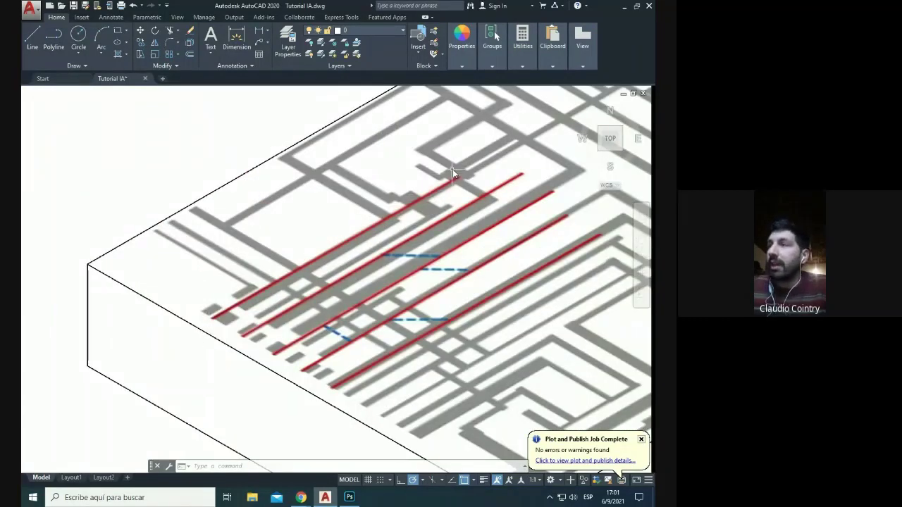
{"action": "scroll", "coordinate": [459, 171], "scroll_direction": "down", "scroll_amount": 6}
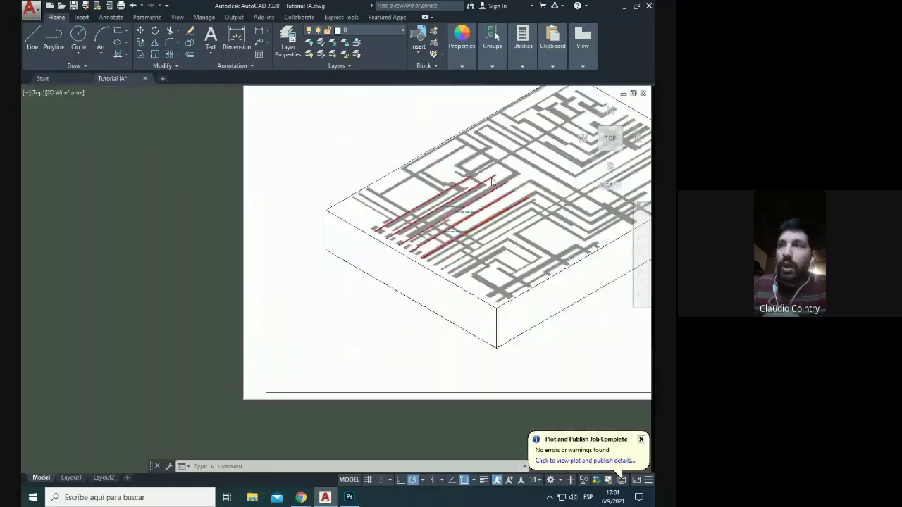
{"action": "scroll", "coordinate": [318, 162], "scroll_direction": "up", "scroll_amount": 5}
{"action": "middle_click_drag", "start_coordinate": [275, 165], "coordinate": [274, 240]}
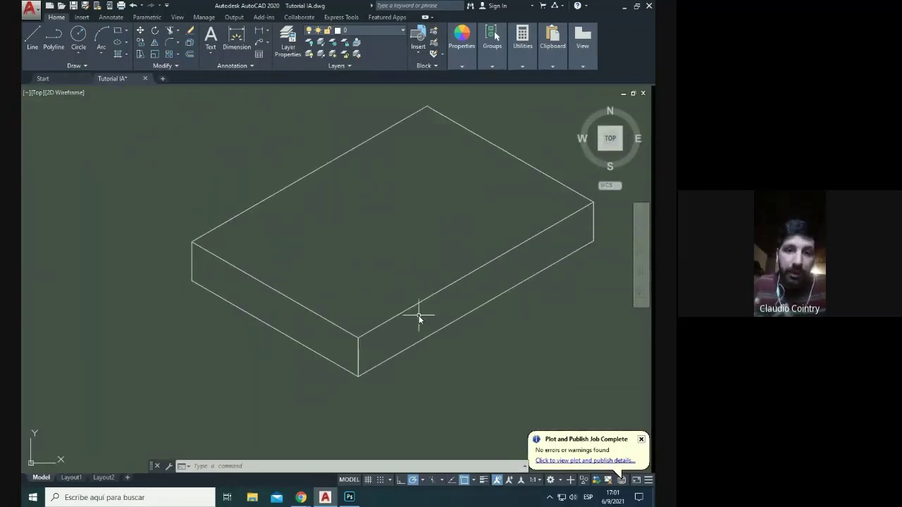
{"action": "scroll", "coordinate": [324, 277], "scroll_direction": "down", "scroll_amount": 2}
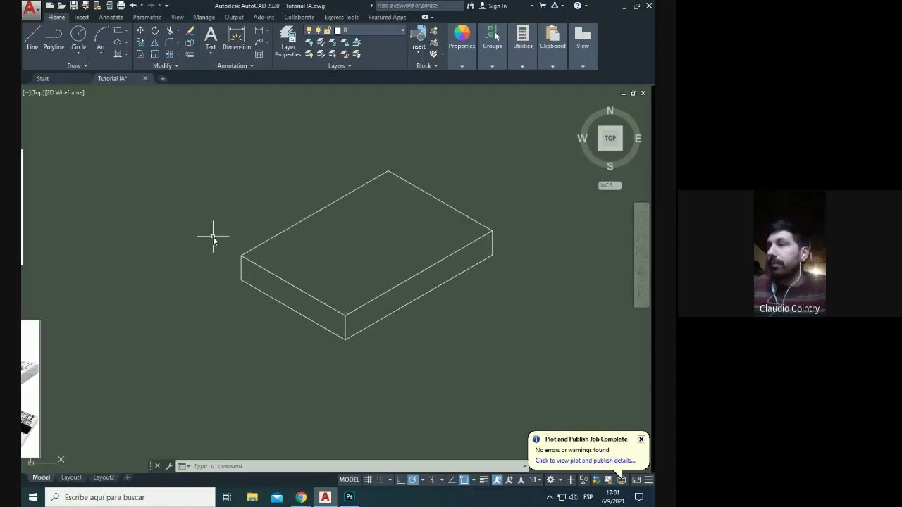
{"action": "scroll", "coordinate": [108, 236], "scroll_direction": "down", "scroll_amount": 3}
{"action": "scroll", "coordinate": [334, 238], "scroll_direction": "up", "scroll_amount": 2}
{"action": "scroll", "coordinate": [287, 236], "scroll_direction": "down", "scroll_amount": 1}
{"action": "scroll", "coordinate": [214, 234], "scroll_direction": "up", "scroll_amount": 2}
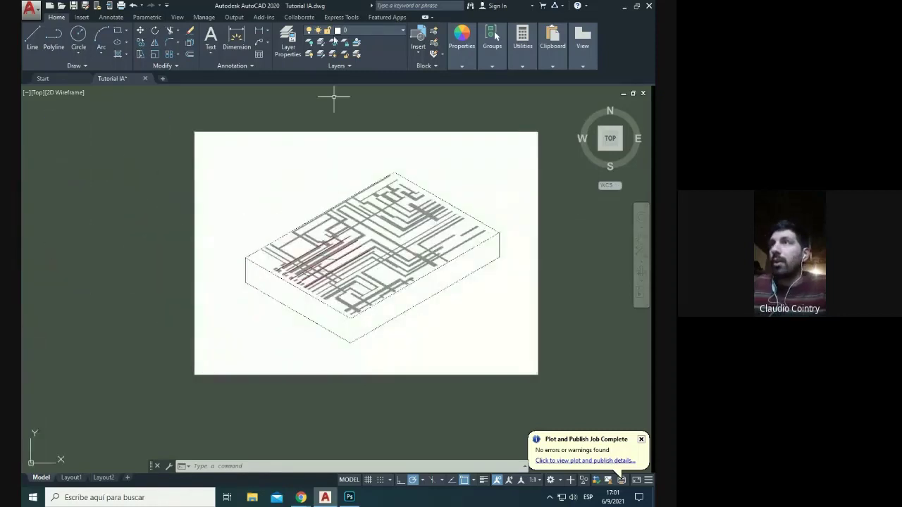
Step: Create a new layer named 1 with the colour red and make it the current layer
{"action": "left_click", "coordinate": [287, 41]}
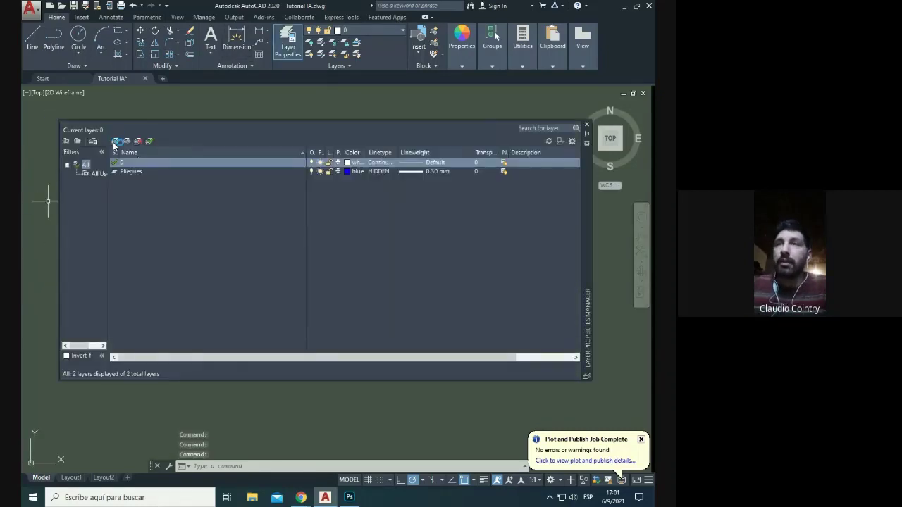
{"action": "left_click", "coordinate": [116, 142]}
{"action": "type", "text": "1"}
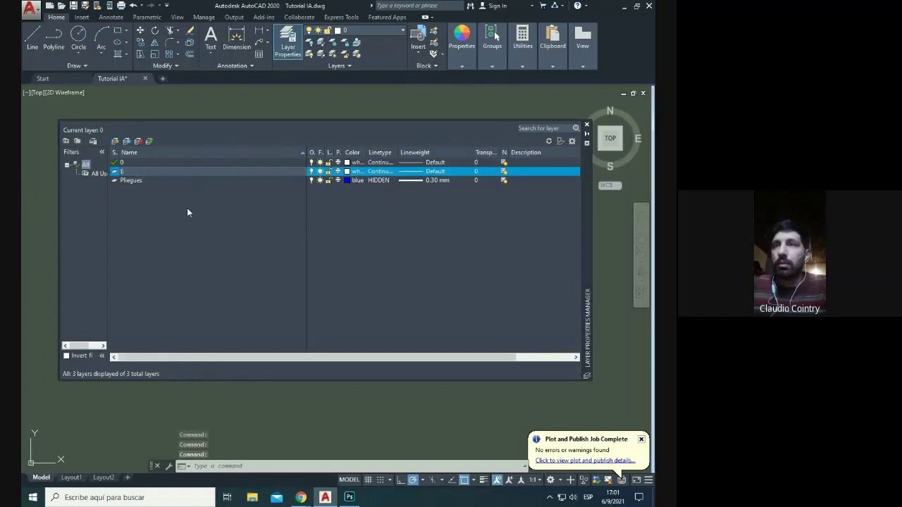
{"action": "key", "text": "Return"}
{"action": "left_click", "coordinate": [346, 171]}
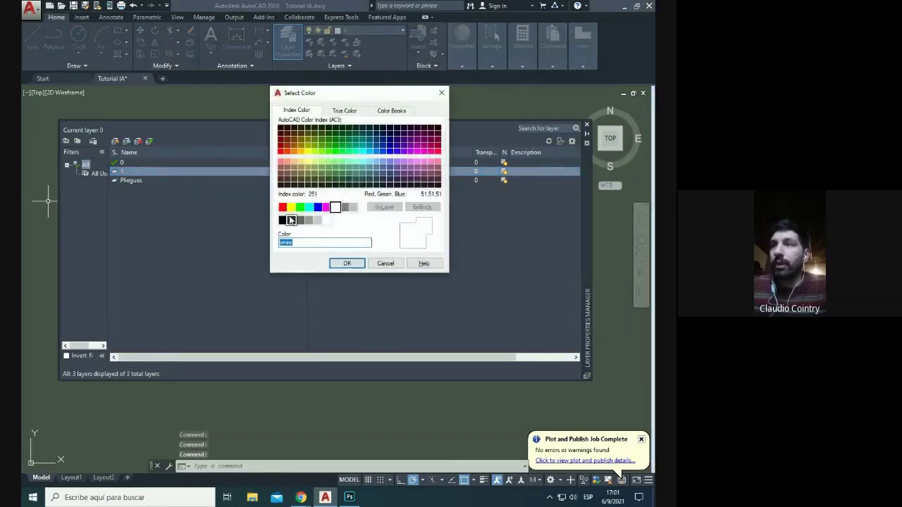
{"action": "left_click", "coordinate": [282, 206]}
{"action": "key", "text": "Return"}
{"action": "left_click", "coordinate": [586, 124]}
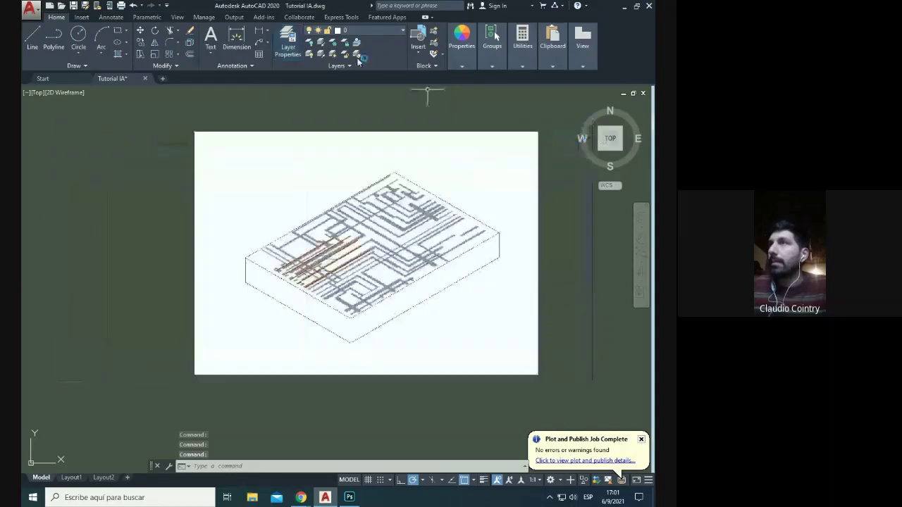
{"action": "left_click", "coordinate": [391, 31]}
{"action": "left_click", "coordinate": [356, 54]}
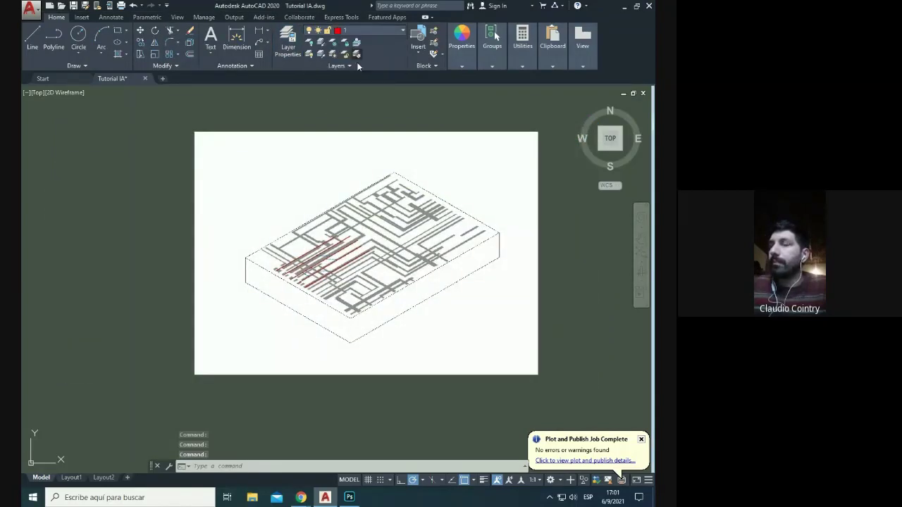
Step: Draw a 29.7-unit line from the west corner of the imaged box's top face along its front-left edge at 330°
{"action": "type", "text": "l"}
{"action": "key", "text": "Return"}
{"action": "scroll", "coordinate": [292, 292], "scroll_direction": "up", "scroll_amount": 5}
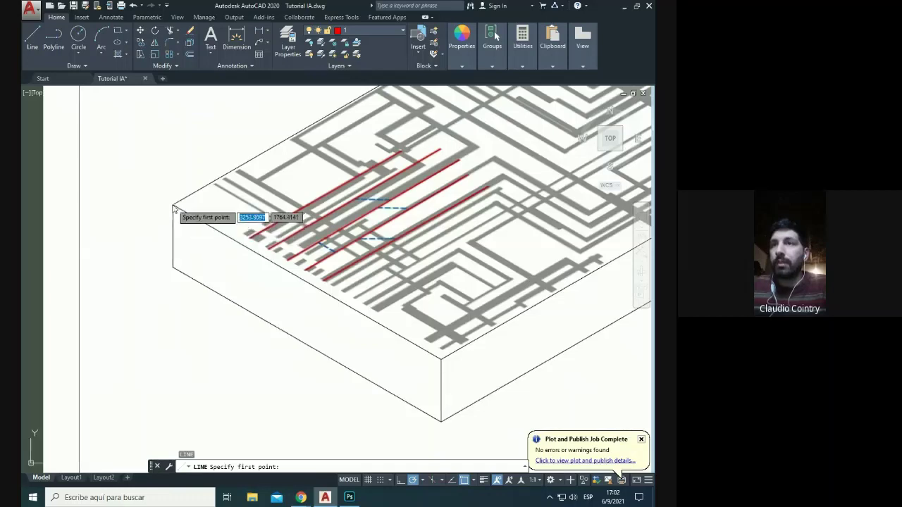
{"action": "left_click", "coordinate": [173, 207]}
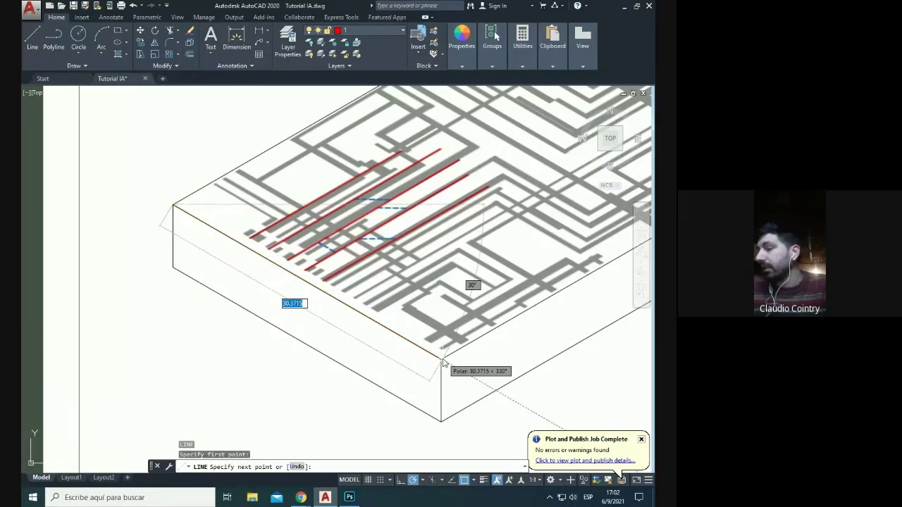
{"action": "type", "text": "4"}
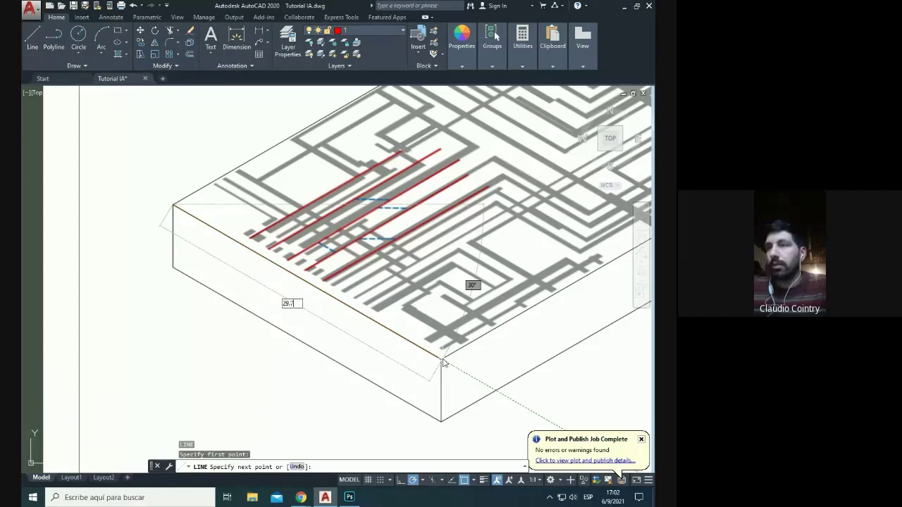
{"action": "key", "text": "Return"}
{"action": "key", "text": "Escape"}
{"action": "scroll", "coordinate": [207, 224], "scroll_direction": "up", "scroll_amount": 3}
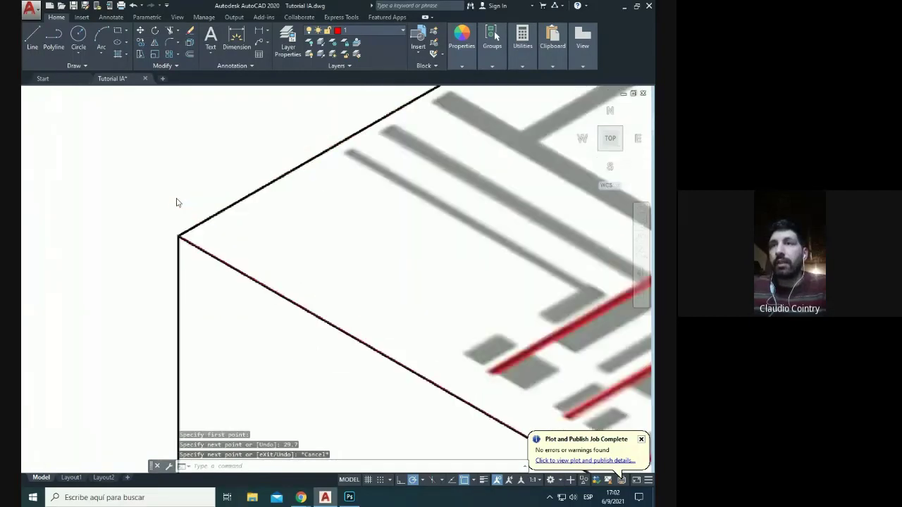
{"action": "scroll", "coordinate": [177, 201], "scroll_direction": "down", "scroll_amount": 6}
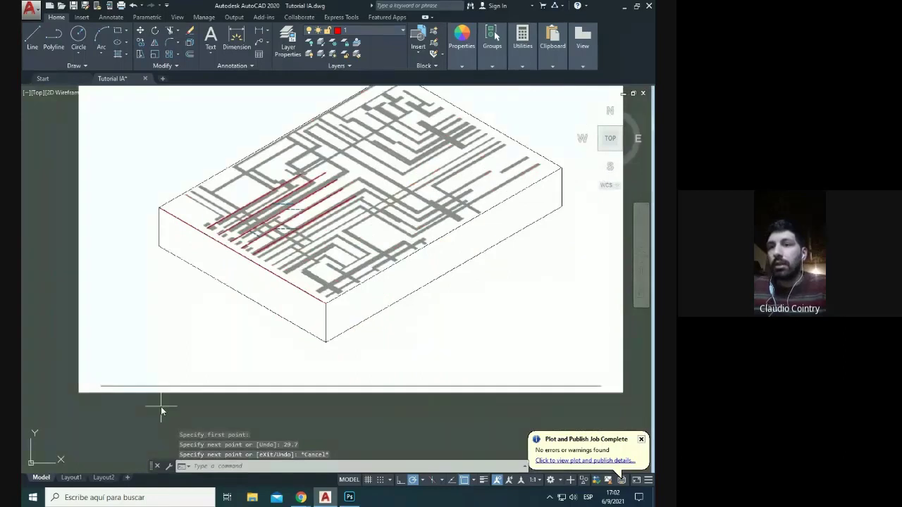
Step: Scale the inserted image by reference about the box's west corner, matching its front-left top edge to the end of the 29.7-unit line
{"action": "left_click", "coordinate": [161, 407]}
{"action": "left_click", "coordinate": [46, 317]}
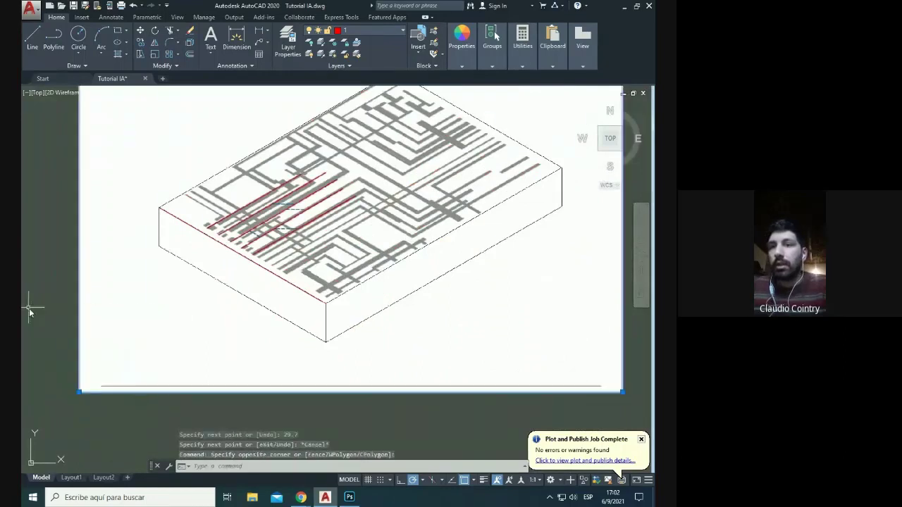
{"action": "left_click", "coordinate": [56, 17]}
{"action": "type", "text": "e"}
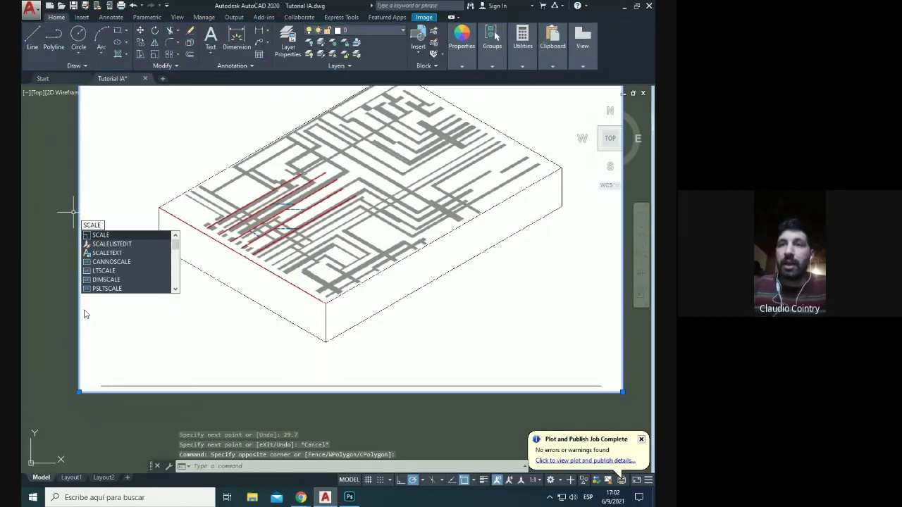
{"action": "key", "text": "Return"}
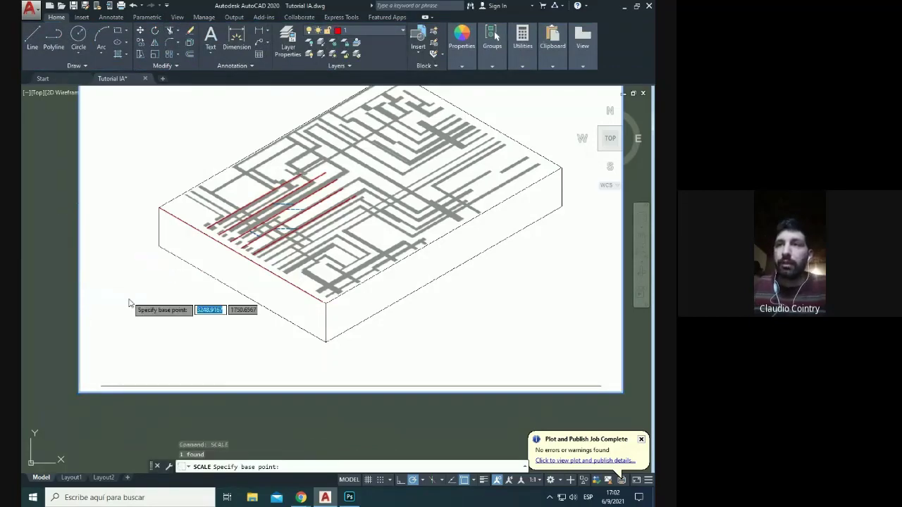
{"action": "scroll", "coordinate": [152, 221], "scroll_direction": "up", "scroll_amount": 6}
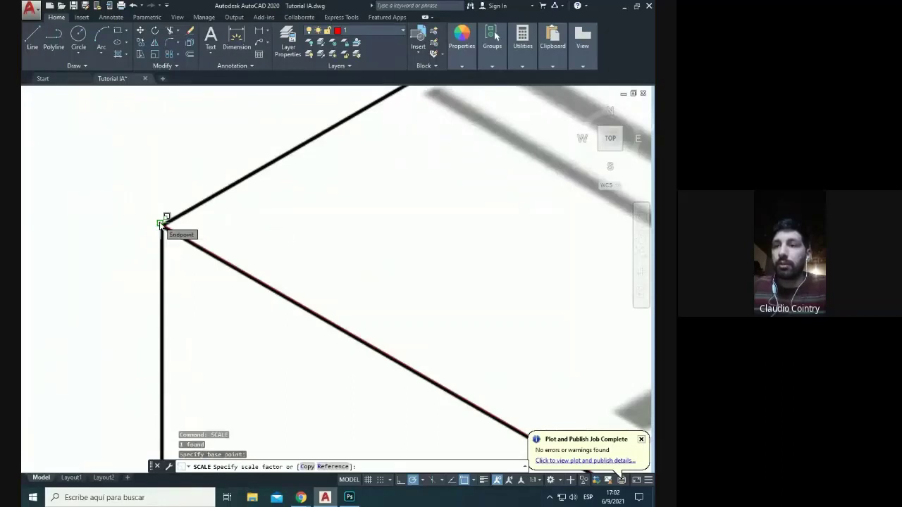
{"action": "left_click", "coordinate": [161, 225]}
{"action": "left_click", "coordinate": [329, 466]}
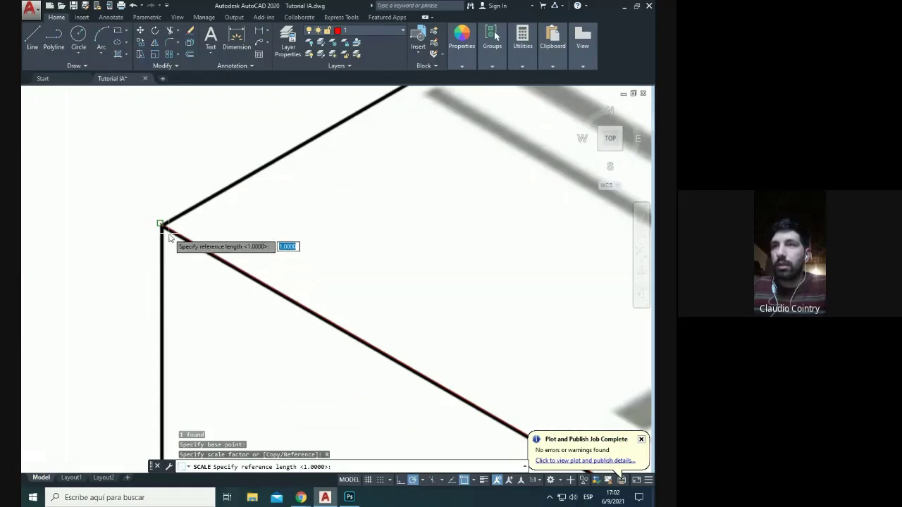
{"action": "left_click", "coordinate": [161, 224]}
{"action": "scroll", "coordinate": [161, 226], "scroll_direction": "down", "scroll_amount": 5}
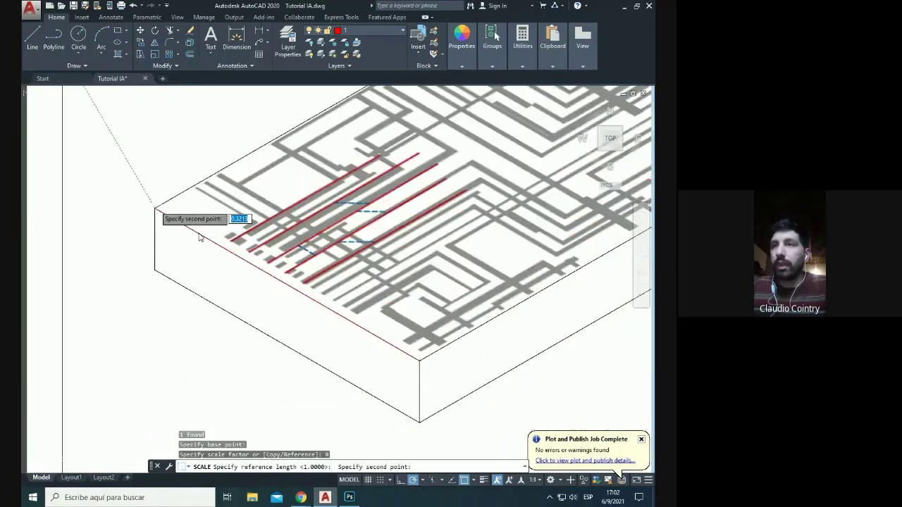
{"action": "scroll", "coordinate": [415, 365], "scroll_direction": "up", "scroll_amount": 5}
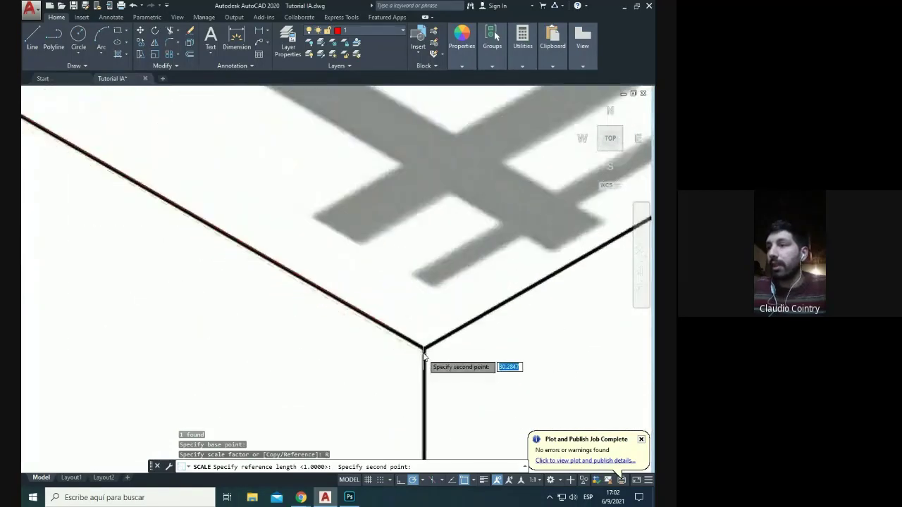
{"action": "scroll", "coordinate": [423, 350], "scroll_direction": "up", "scroll_amount": 2}
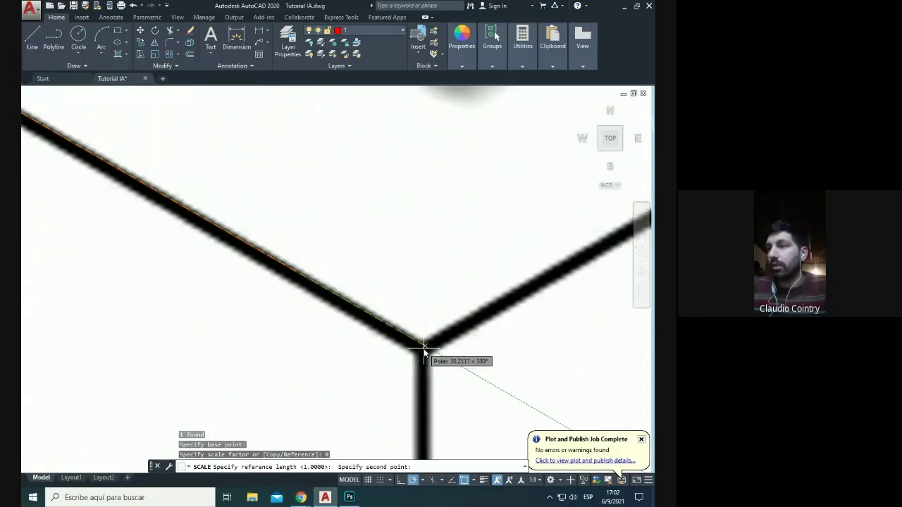
{"action": "left_click", "coordinate": [423, 350]}
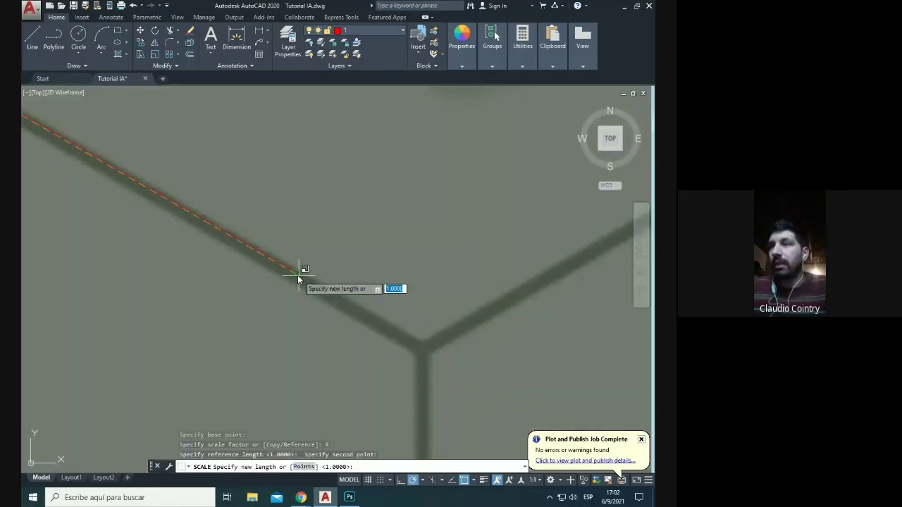
{"action": "left_click", "coordinate": [298, 268]}
{"action": "scroll", "coordinate": [310, 289], "scroll_direction": "down", "scroll_amount": 5}
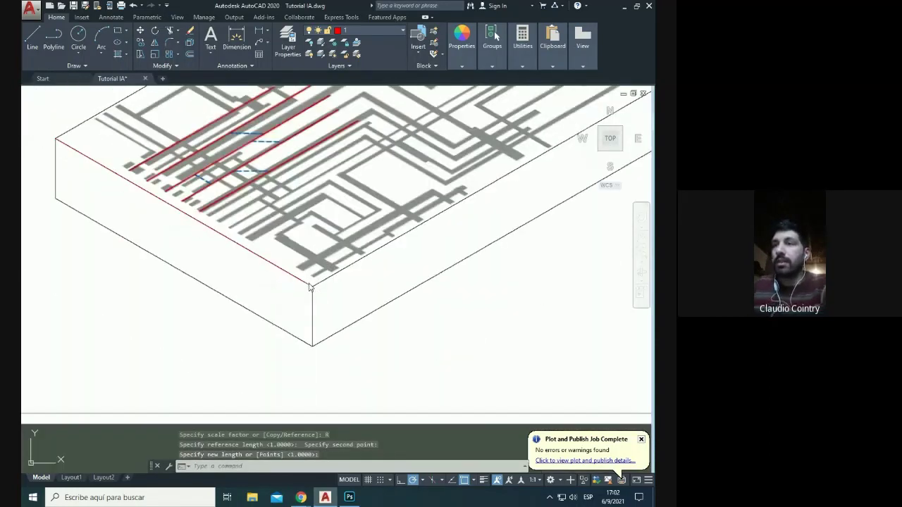
Step: Erase the auxiliary line drawn along the front-left top edge of the imaged box
{"action": "left_click", "coordinate": [302, 285]}
{"action": "left_click", "coordinate": [277, 294]}
{"action": "key", "text": "Delete"}
Step: Assign all lines of the drawn isometric box beside the image to layer 1
{"action": "scroll", "coordinate": [276, 293], "scroll_direction": "down", "scroll_amount": 5}
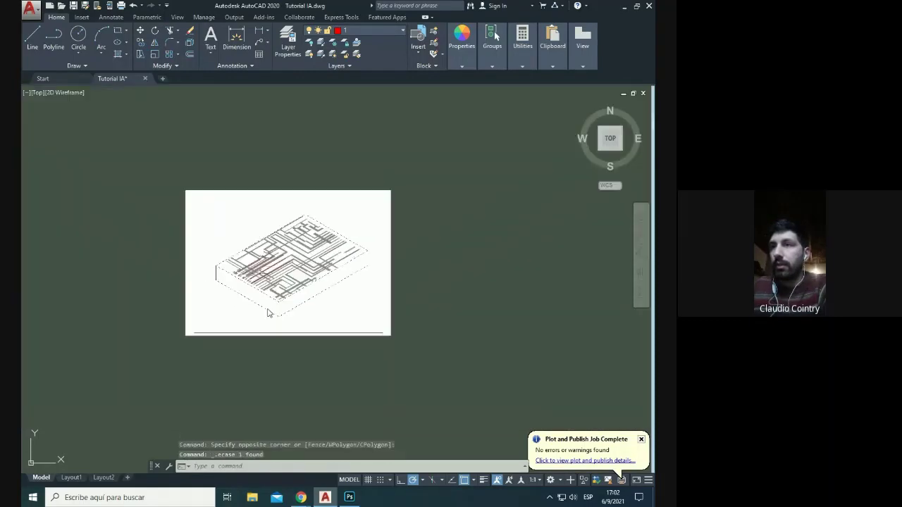
{"action": "scroll", "coordinate": [238, 298], "scroll_direction": "up", "scroll_amount": 4}
{"action": "scroll", "coordinate": [306, 268], "scroll_direction": "down", "scroll_amount": 4}
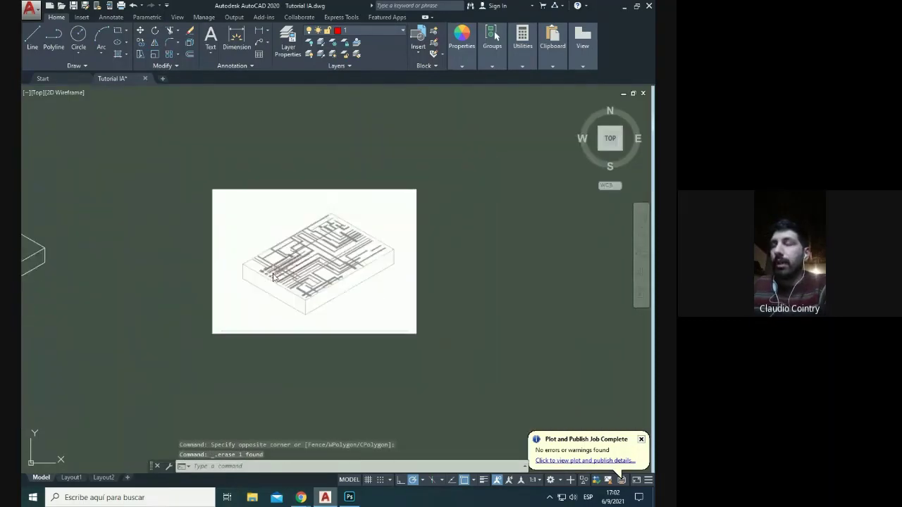
{"action": "scroll", "coordinate": [282, 275], "scroll_direction": "up", "scroll_amount": 2}
{"action": "scroll", "coordinate": [279, 277], "scroll_direction": "down", "scroll_amount": 3}
{"action": "scroll", "coordinate": [276, 271], "scroll_direction": "up", "scroll_amount": 4}
{"action": "scroll", "coordinate": [277, 270], "scroll_direction": "up", "scroll_amount": 4}
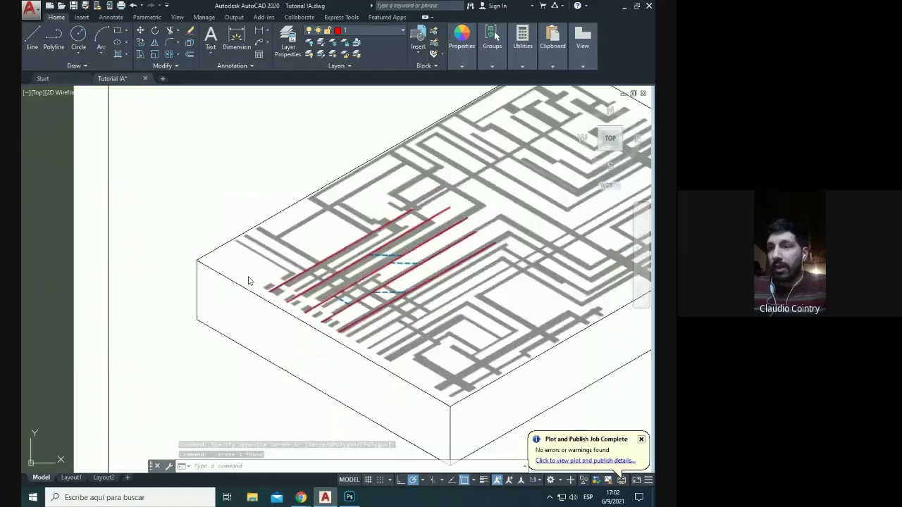
{"action": "scroll", "coordinate": [248, 256], "scroll_direction": "down", "scroll_amount": 7}
{"action": "left_click", "coordinate": [46, 183]}
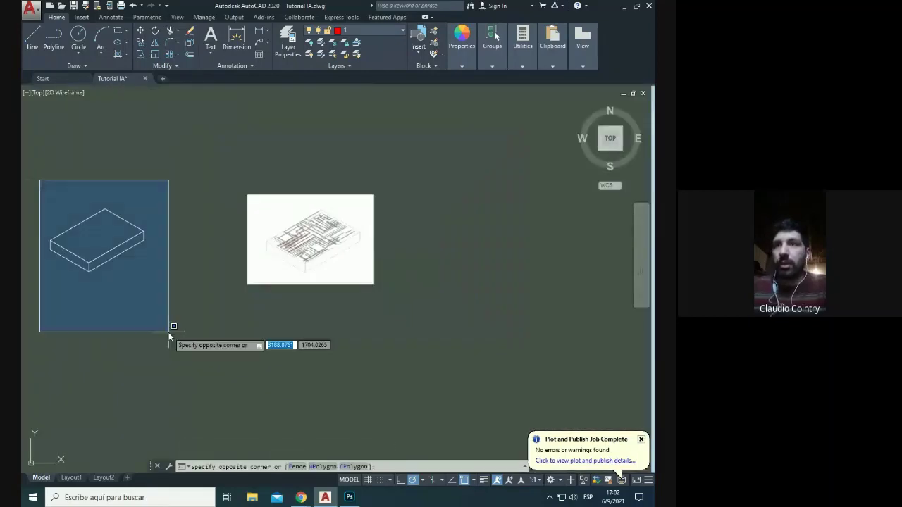
{"action": "left_click", "coordinate": [171, 328]}
{"action": "left_click", "coordinate": [380, 30]}
{"action": "left_click", "coordinate": [358, 53]}
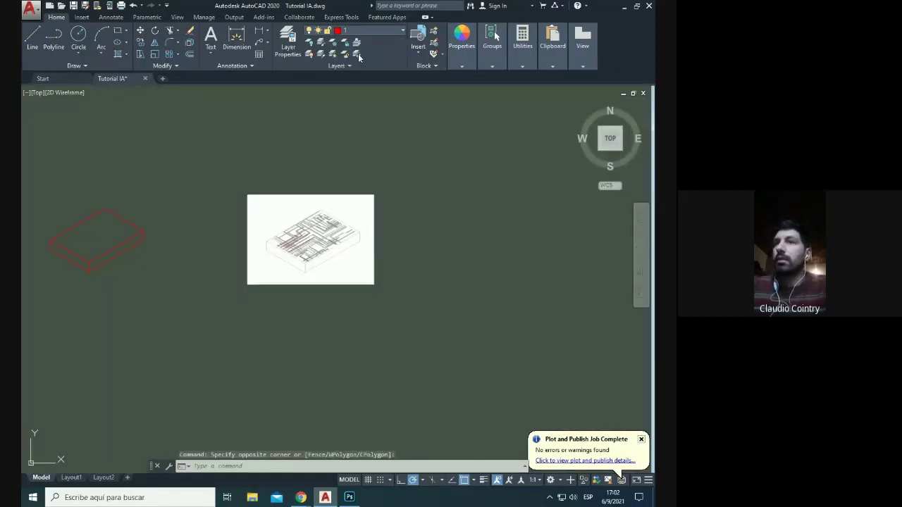
Step: Move the drawn isometric box onto the image, matching its lowest front corner to the same corner of the imaged box
{"action": "type", "text": "m"}
{"action": "key", "text": "Return"}
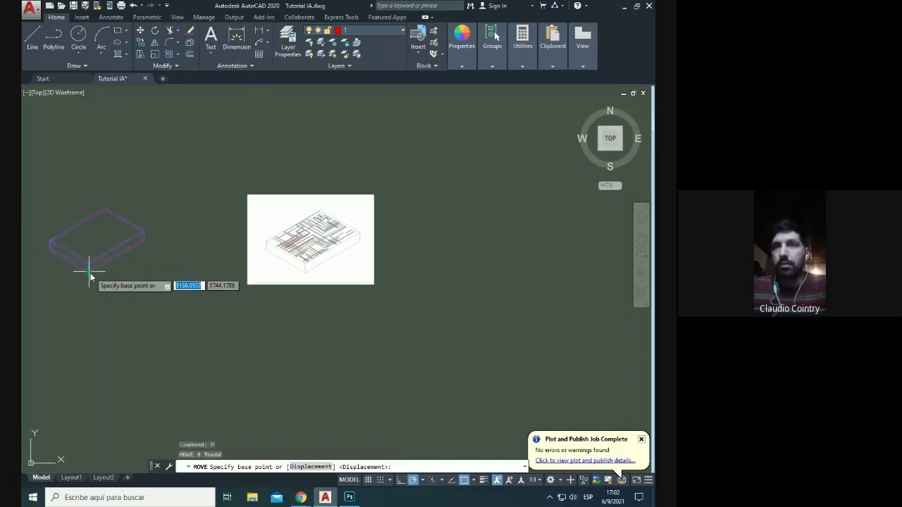
{"action": "left_click", "coordinate": [84, 269]}
{"action": "scroll", "coordinate": [289, 267], "scroll_direction": "up", "scroll_amount": 5}
{"action": "scroll", "coordinate": [255, 345], "scroll_direction": "up", "scroll_amount": 5}
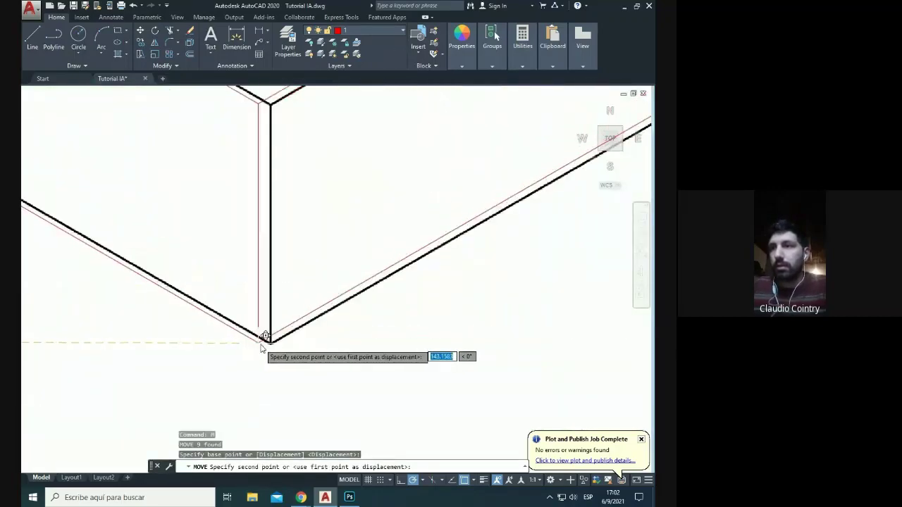
{"action": "left_click", "coordinate": [272, 343]}
{"action": "scroll", "coordinate": [297, 348], "scroll_direction": "down", "scroll_amount": 10}
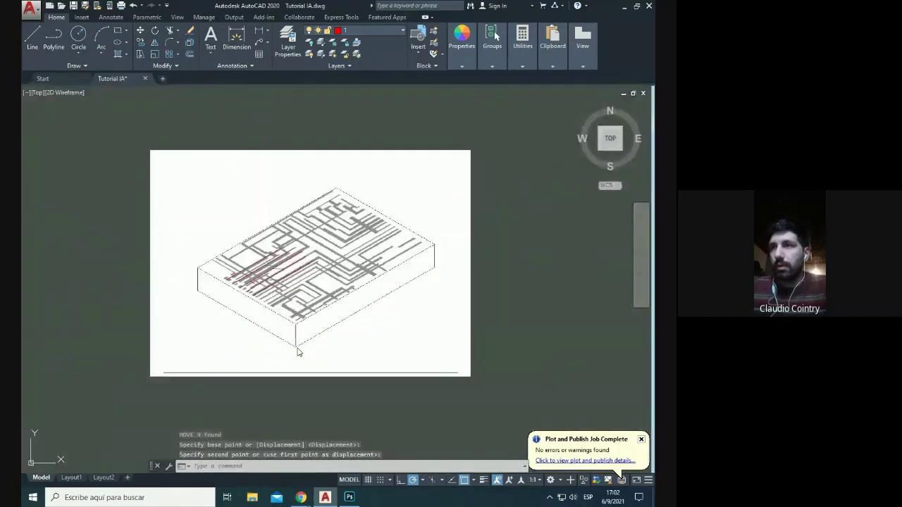
Step: Send the inserted pattern image to the back of the draw order, behind the red box lines
{"action": "left_click", "coordinate": [340, 388]}
{"action": "left_click", "coordinate": [308, 366]}
{"action": "right_click", "coordinate": [316, 363]}
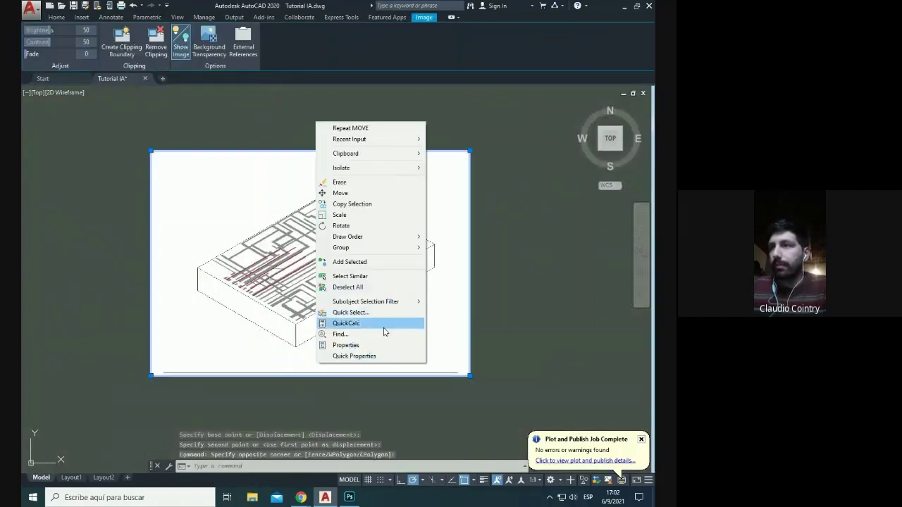
{"action": "mouse_move", "coordinate": [396, 237]}
{"action": "left_click", "coordinate": [448, 248]}
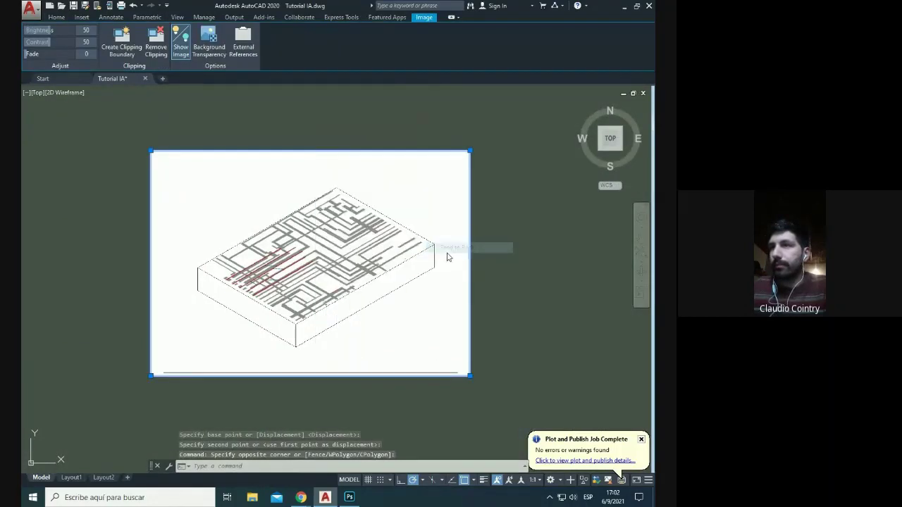
{"action": "key", "text": "Escape"}
{"action": "key", "text": "Escape"}
{"action": "key", "text": "Escape"}
{"action": "scroll", "coordinate": [244, 291], "scroll_direction": "up", "scroll_amount": 5}
{"action": "scroll", "coordinate": [244, 292], "scroll_direction": "up", "scroll_amount": 2}
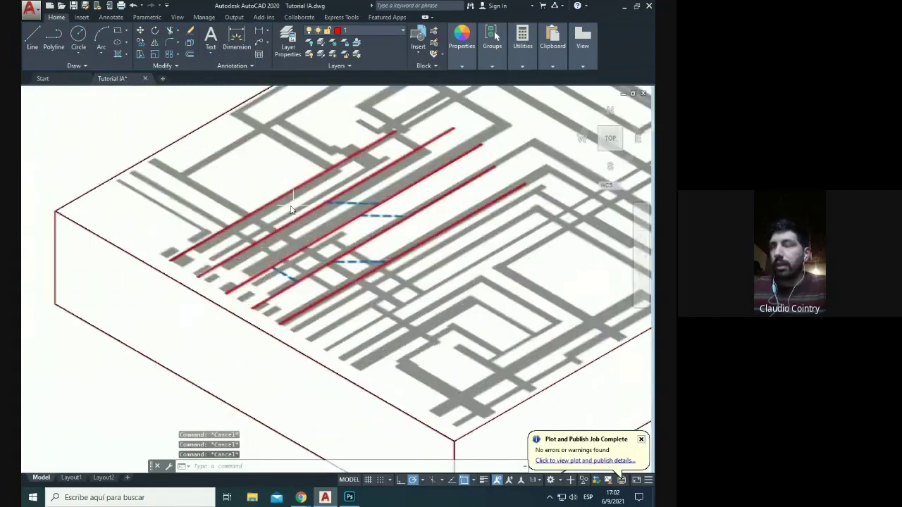
Step: Move the collage image of the reference model photos right beside the pattern image with the red box
{"action": "scroll", "coordinate": [206, 269], "scroll_direction": "down", "scroll_amount": 6}
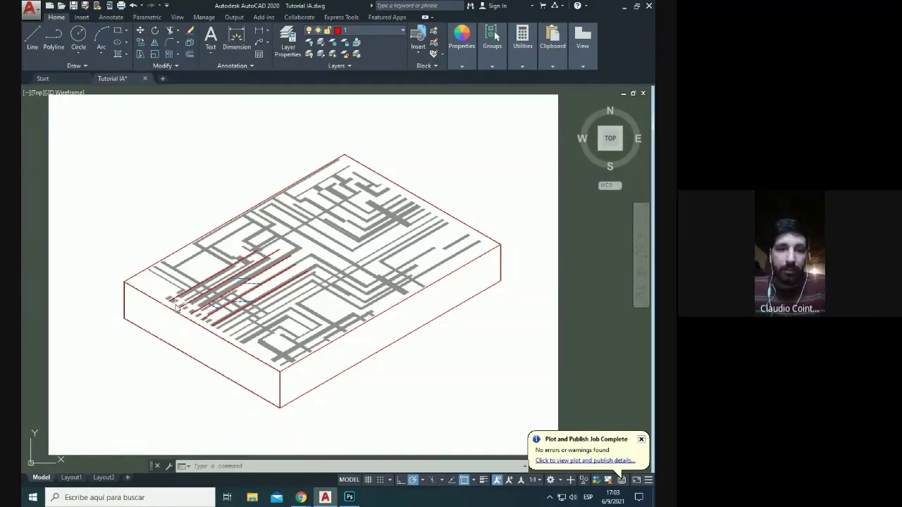
{"action": "scroll", "coordinate": [194, 286], "scroll_direction": "up", "scroll_amount": 2}
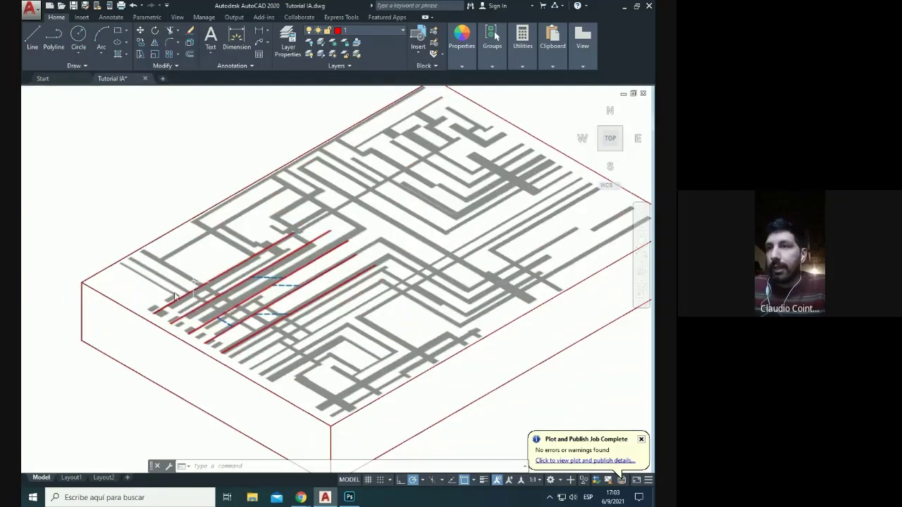
{"action": "scroll", "coordinate": [398, 284], "scroll_direction": "up", "scroll_amount": 2}
{"action": "scroll", "coordinate": [415, 288], "scroll_direction": "down", "scroll_amount": 3}
{"action": "scroll", "coordinate": [415, 287], "scroll_direction": "down", "scroll_amount": 8}
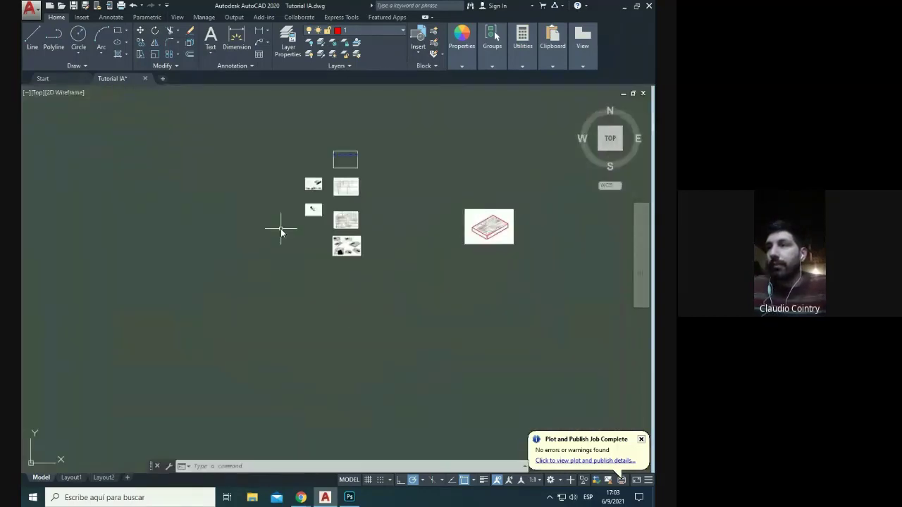
{"action": "left_click", "coordinate": [373, 241]}
{"action": "left_click", "coordinate": [351, 250]}
{"action": "type", "text": "m"}
{"action": "key", "text": "space"}
{"action": "left_click", "coordinate": [364, 276]}
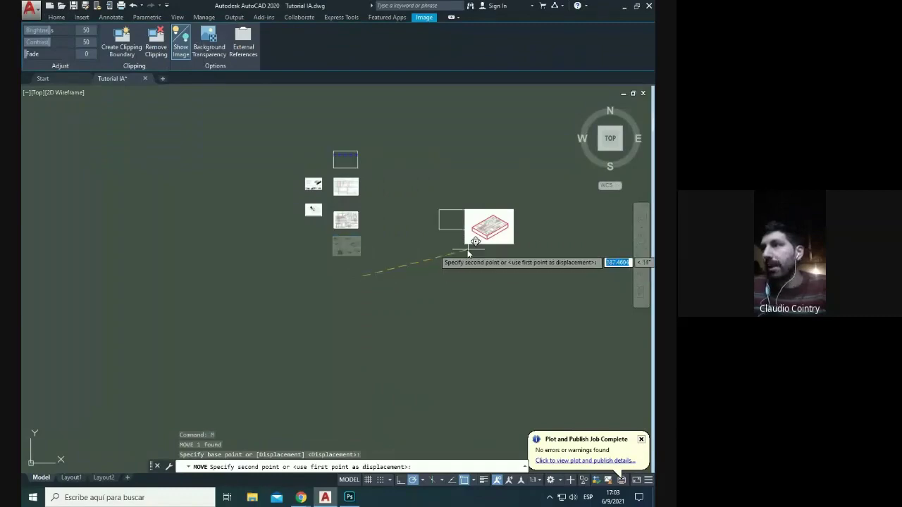
{"action": "left_click", "coordinate": [464, 255]}
Step: Examine the model photo with the curved paper strips and compare their placement with the red and blue guide lines on the pattern
{"action": "scroll", "coordinate": [464, 233], "scroll_direction": "up", "scroll_amount": 10}
{"action": "scroll", "coordinate": [317, 214], "scroll_direction": "up", "scroll_amount": 2}
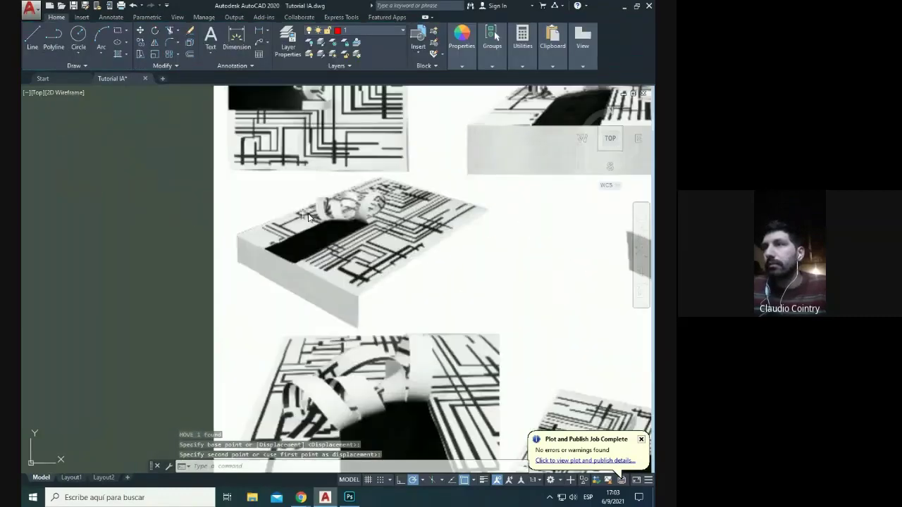
{"action": "scroll", "coordinate": [336, 175], "scroll_direction": "down", "scroll_amount": 3}
{"action": "scroll", "coordinate": [129, 230], "scroll_direction": "up", "scroll_amount": 6}
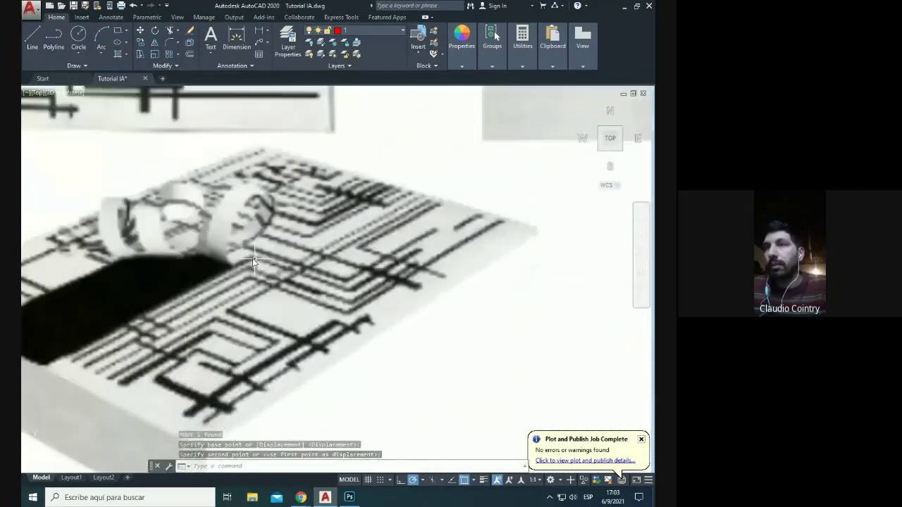
{"action": "scroll", "coordinate": [129, 229], "scroll_direction": "down", "scroll_amount": 4}
{"action": "scroll", "coordinate": [322, 221], "scroll_direction": "up", "scroll_amount": 8}
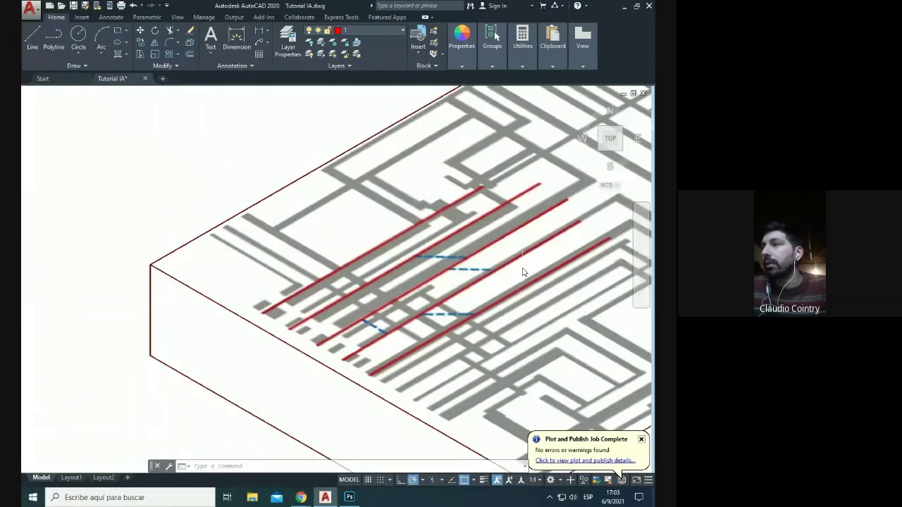
{"action": "scroll", "coordinate": [571, 270], "scroll_direction": "down", "scroll_amount": 4}
{"action": "scroll", "coordinate": [308, 256], "scroll_direction": "up", "scroll_amount": 7}
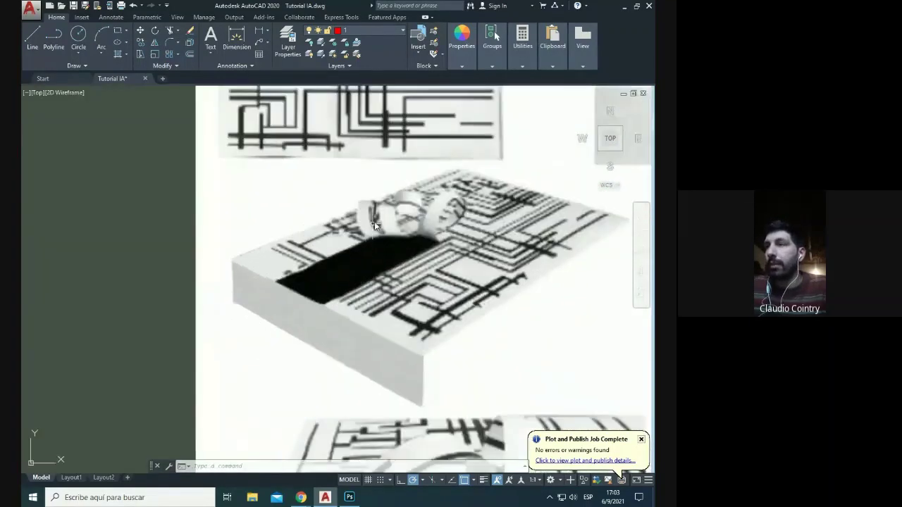
{"action": "scroll", "coordinate": [315, 253], "scroll_direction": "up", "scroll_amount": 4}
{"action": "scroll", "coordinate": [217, 252], "scroll_direction": "down", "scroll_amount": 2}
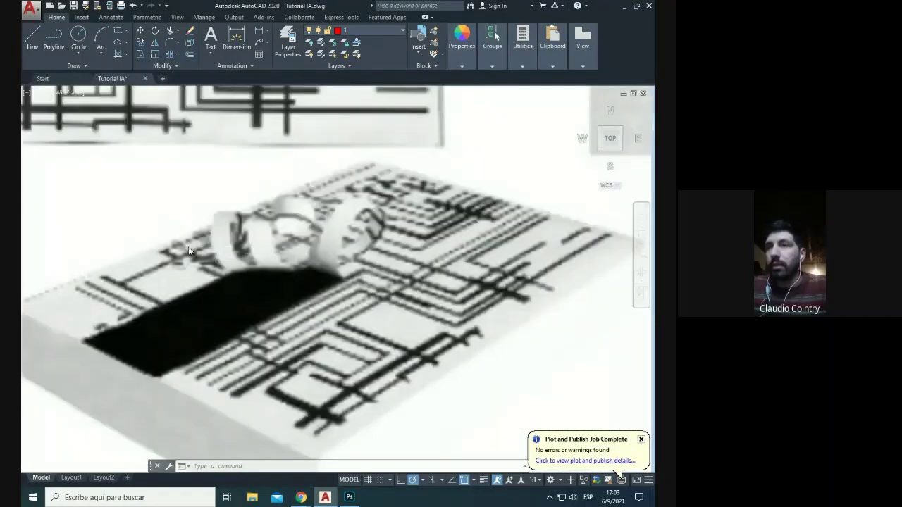
Step: Examine the curved paper strips in the perspective and close-up model photos and compare them with the guide lines on the pattern
{"action": "scroll", "coordinate": [188, 247], "scroll_direction": "down", "scroll_amount": 5}
{"action": "scroll", "coordinate": [212, 380], "scroll_direction": "up", "scroll_amount": 4}
{"action": "scroll", "coordinate": [210, 396], "scroll_direction": "down", "scroll_amount": 4}
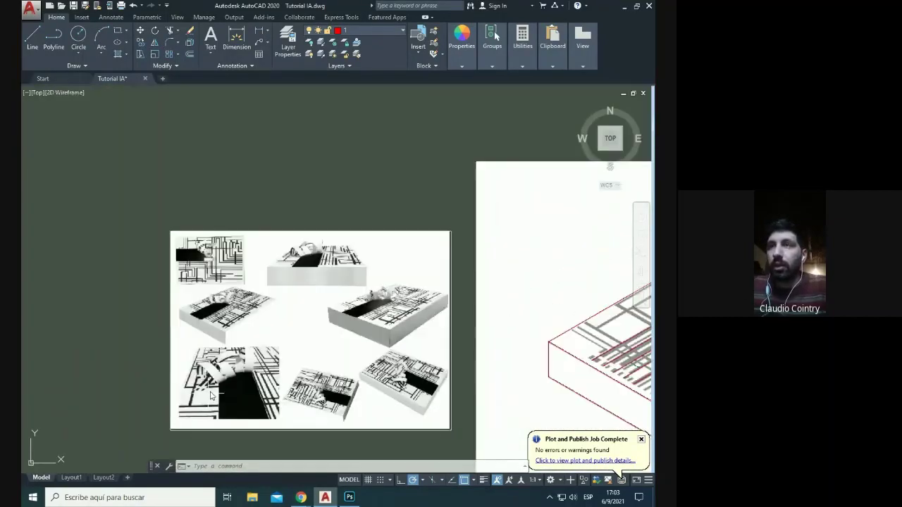
{"action": "scroll", "coordinate": [210, 396], "scroll_direction": "up", "scroll_amount": 3}
{"action": "scroll", "coordinate": [180, 324], "scroll_direction": "down", "scroll_amount": 3}
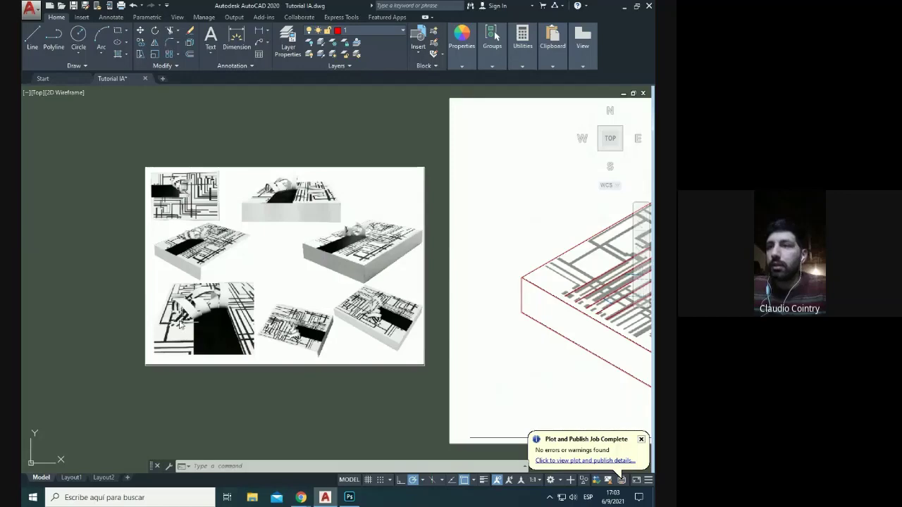
{"action": "scroll", "coordinate": [180, 324], "scroll_direction": "up", "scroll_amount": 5}
{"action": "scroll", "coordinate": [280, 324], "scroll_direction": "down", "scroll_amount": 5}
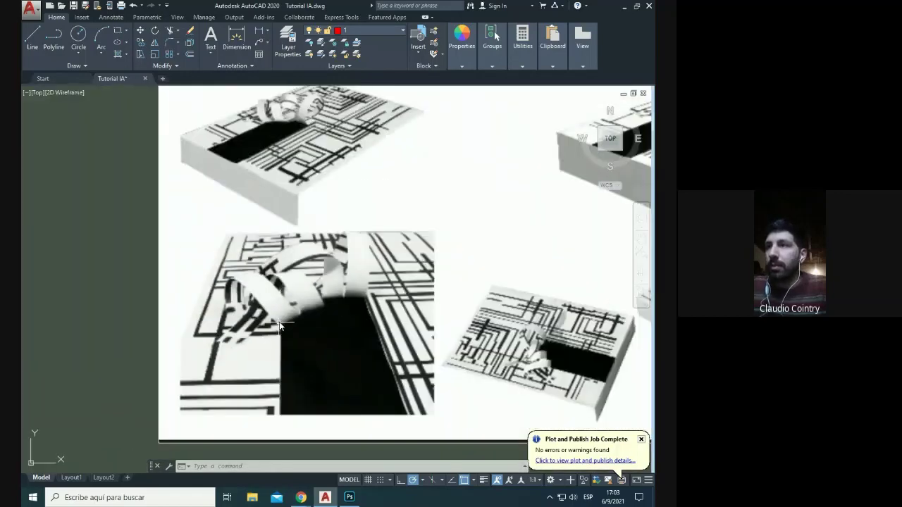
{"action": "scroll", "coordinate": [236, 314], "scroll_direction": "up", "scroll_amount": 2}
{"action": "scroll", "coordinate": [226, 311], "scroll_direction": "down", "scroll_amount": 6}
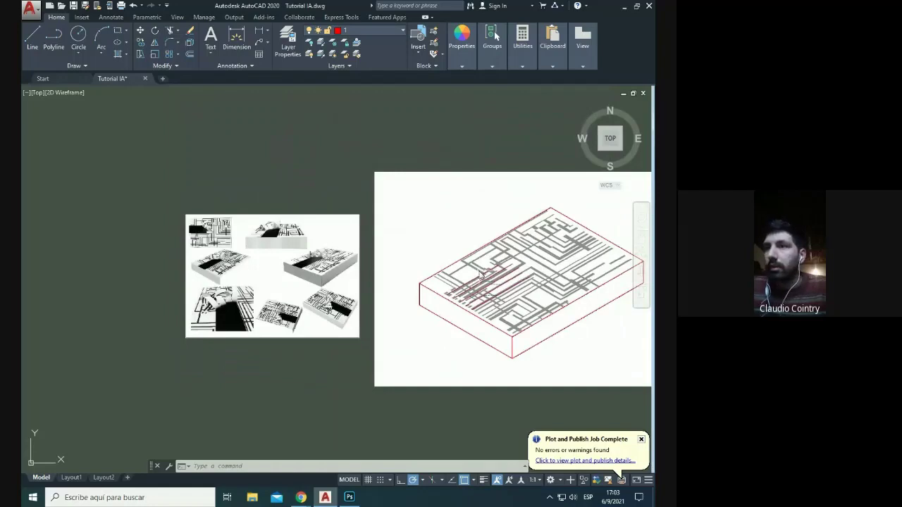
{"action": "scroll", "coordinate": [279, 309], "scroll_direction": "up", "scroll_amount": 2}
{"action": "scroll", "coordinate": [560, 259], "scroll_direction": "up", "scroll_amount": 4}
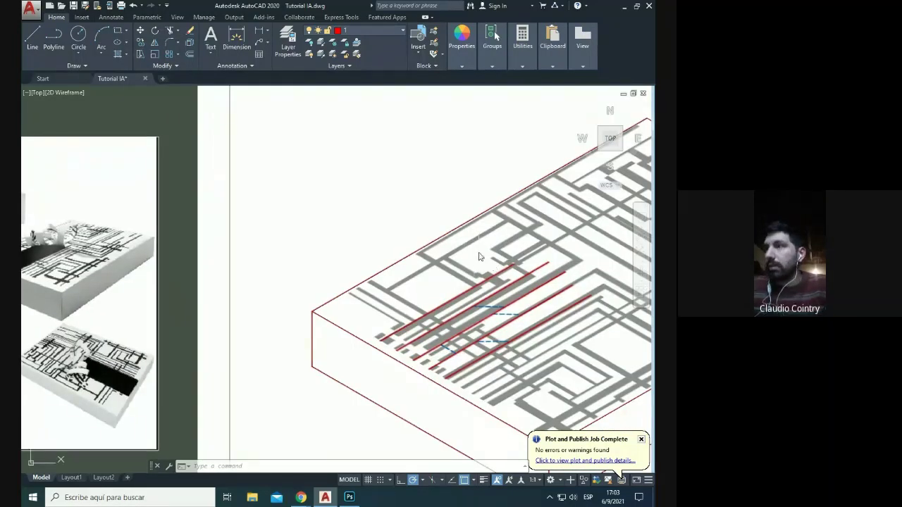
Step: Draw a short line sloping down at 330° in the empty area between the grey pattern bands, above the first red guide line
{"action": "scroll", "coordinate": [478, 255], "scroll_direction": "up", "scroll_amount": 2}
{"action": "type", "text": "l"}
{"action": "key", "text": "Return"}
{"action": "left_click", "coordinate": [451, 247]}
{"action": "left_click", "coordinate": [474, 258]}
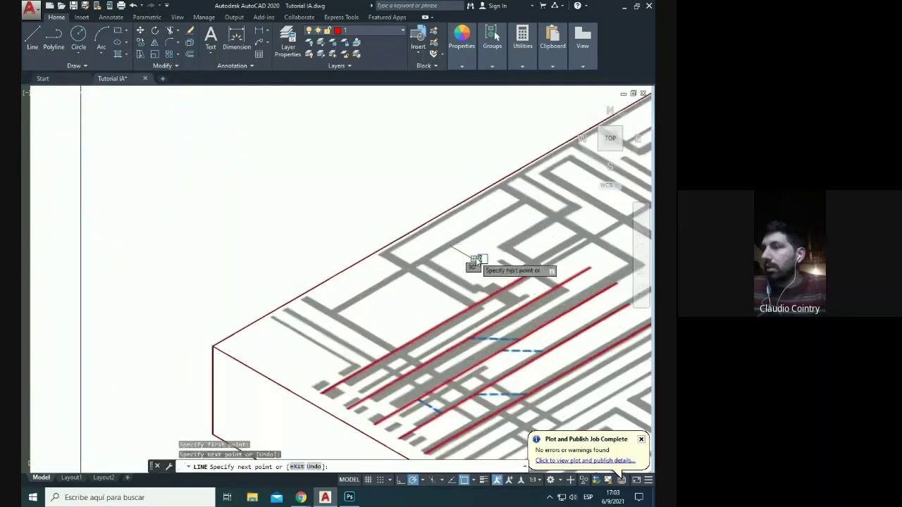
{"action": "key", "text": "Escape"}
Step: Draw a line about 1.85 units long at 330° joining the lower ends of the first two red guide lines
{"action": "scroll", "coordinate": [475, 257], "scroll_direction": "down", "scroll_amount": 5}
{"action": "scroll", "coordinate": [167, 291], "scroll_direction": "up", "scroll_amount": 5}
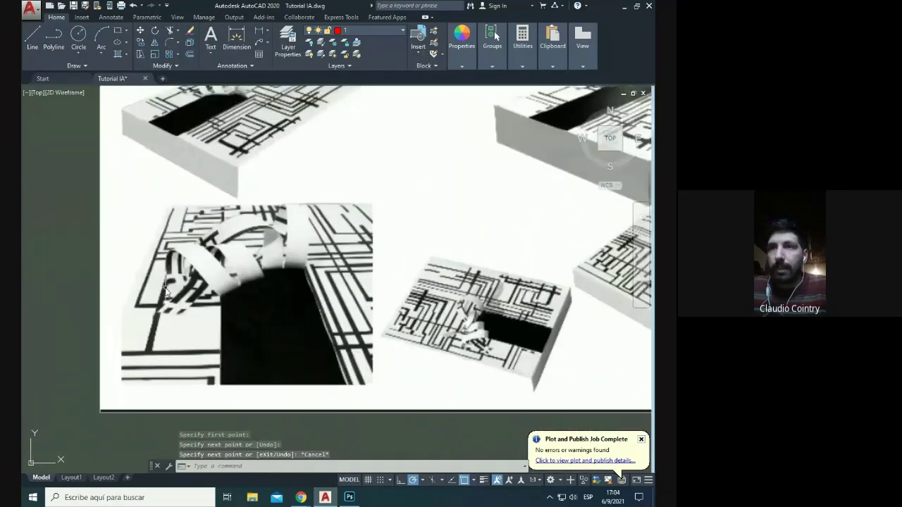
{"action": "scroll", "coordinate": [188, 287], "scroll_direction": "down", "scroll_amount": 5}
{"action": "scroll", "coordinate": [403, 305], "scroll_direction": "up", "scroll_amount": 6}
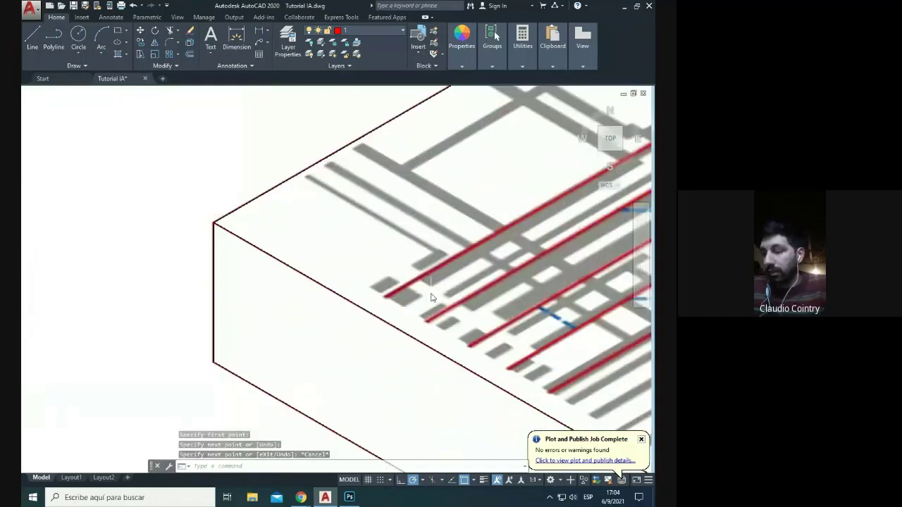
{"action": "type", "text": "l"}
{"action": "key", "text": "Return"}
{"action": "left_click", "coordinate": [384, 297]}
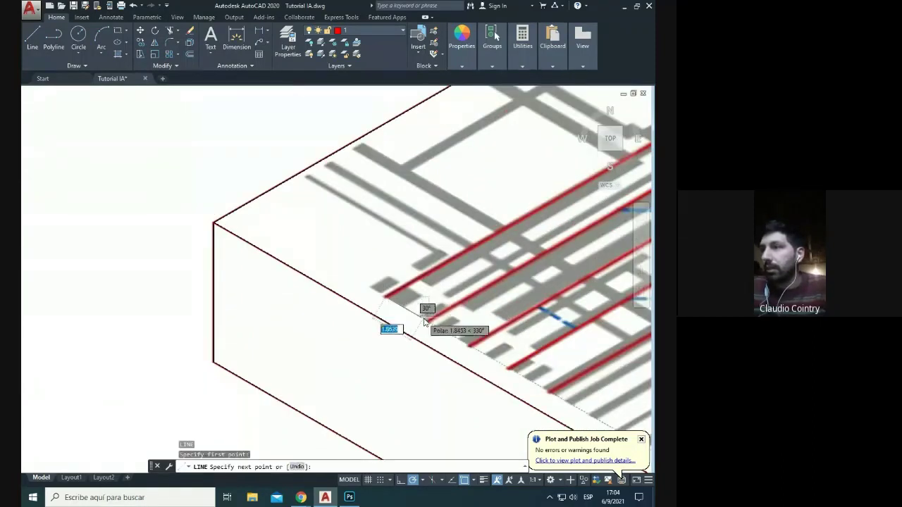
{"action": "left_click", "coordinate": [427, 323]}
{"action": "key", "text": "Escape"}
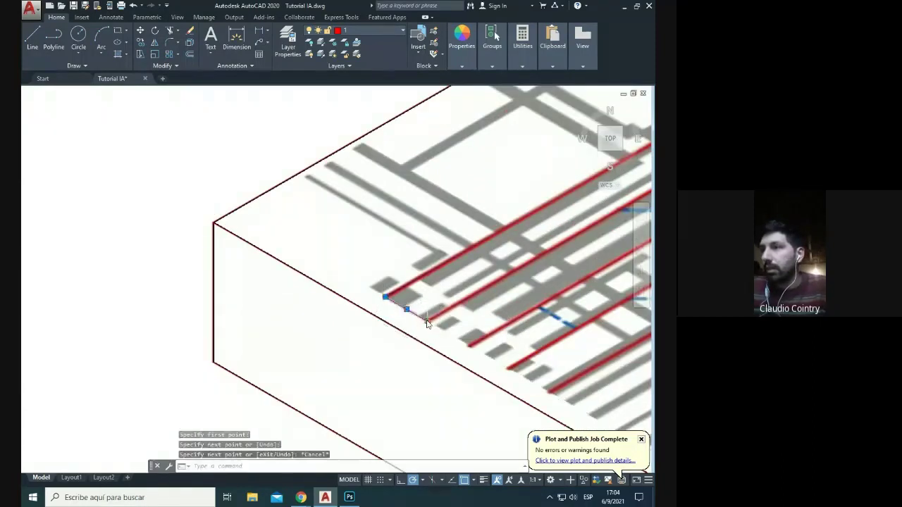
Step: Move the new connecting line by its lower endpoint onto the short line in the empty area above the first red guide line
{"action": "left_click", "coordinate": [427, 323]}
{"action": "mouse_move", "coordinate": [427, 323]}
{"action": "type", "text": "m"}
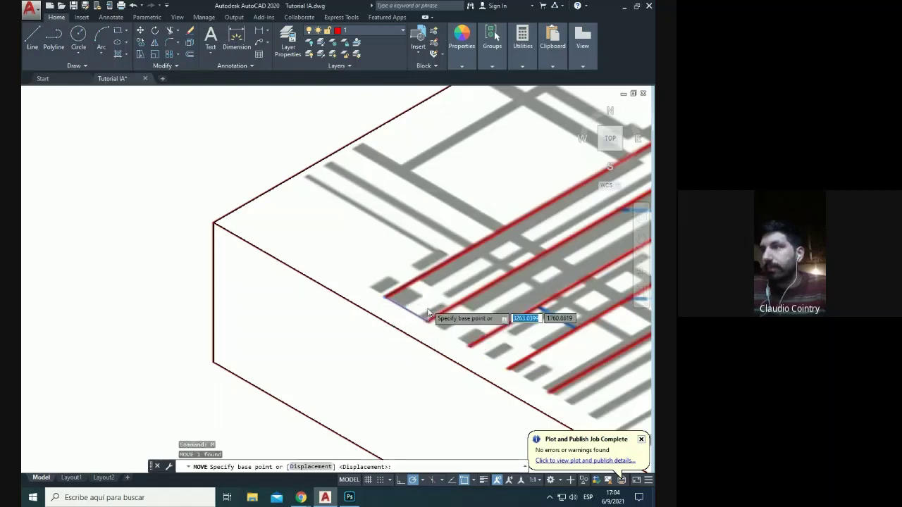
{"action": "key", "text": "Return"}
{"action": "left_click", "coordinate": [428, 323]}
{"action": "scroll", "coordinate": [488, 184], "scroll_direction": "up", "scroll_amount": 3}
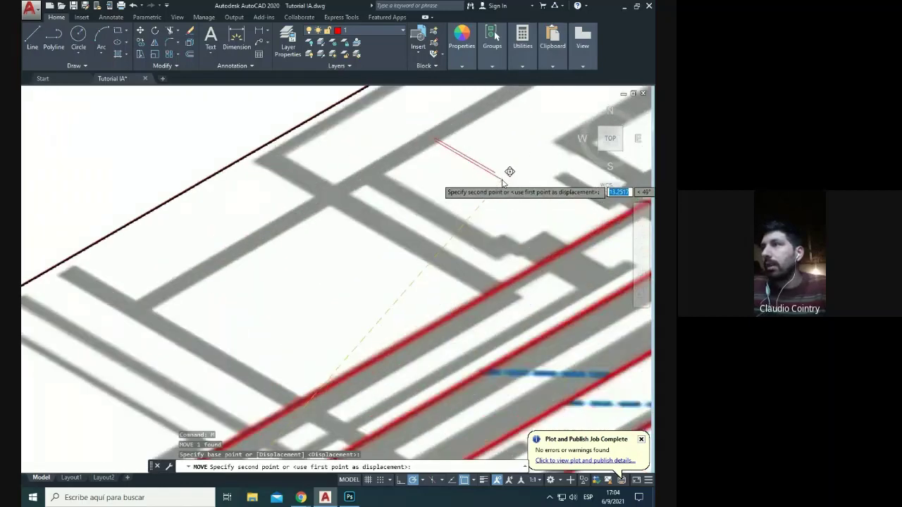
{"action": "left_click", "coordinate": [502, 180]}
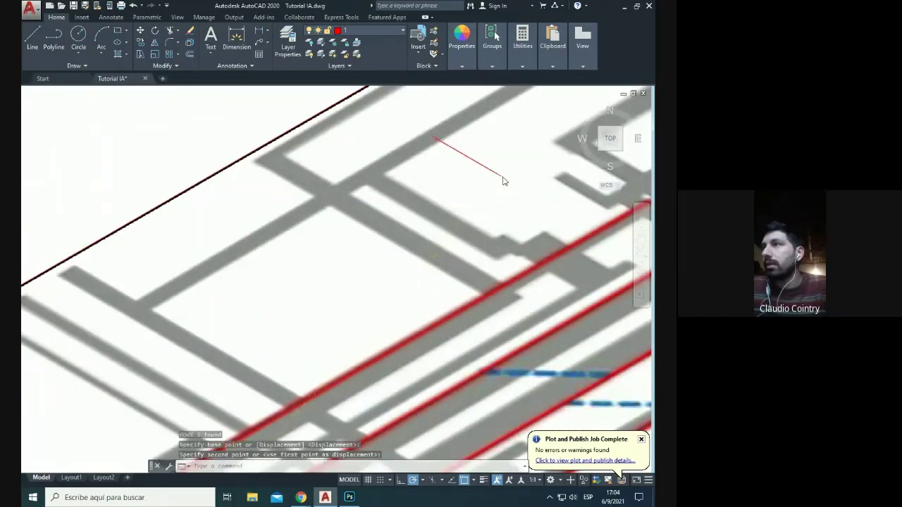
Step: Erase the first, shorter line lying beside the moved connecting line
{"action": "left_click", "coordinate": [417, 125]}
{"action": "left_click", "coordinate": [495, 210]}
{"action": "scroll", "coordinate": [495, 210], "scroll_direction": "down", "scroll_amount": 5}
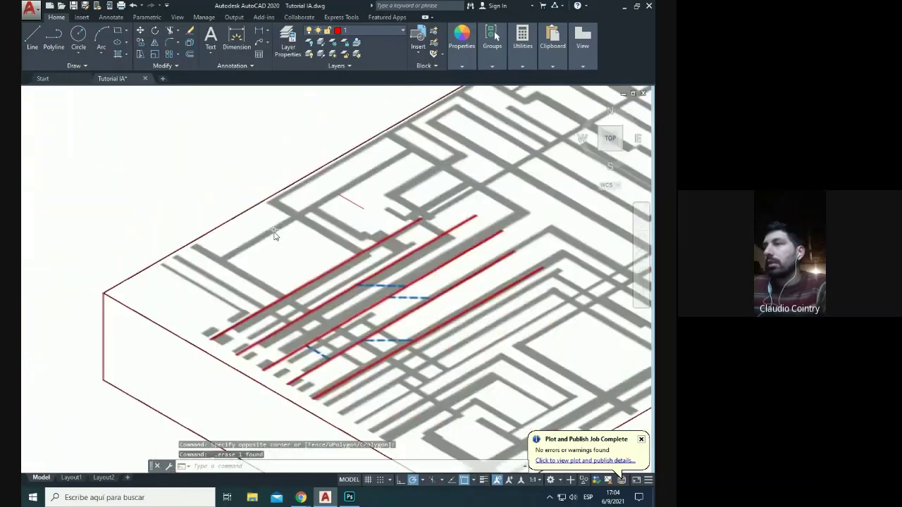
{"action": "scroll", "coordinate": [284, 325], "scroll_direction": "up", "scroll_amount": 4}
{"action": "scroll", "coordinate": [415, 260], "scroll_direction": "down", "scroll_amount": 2}
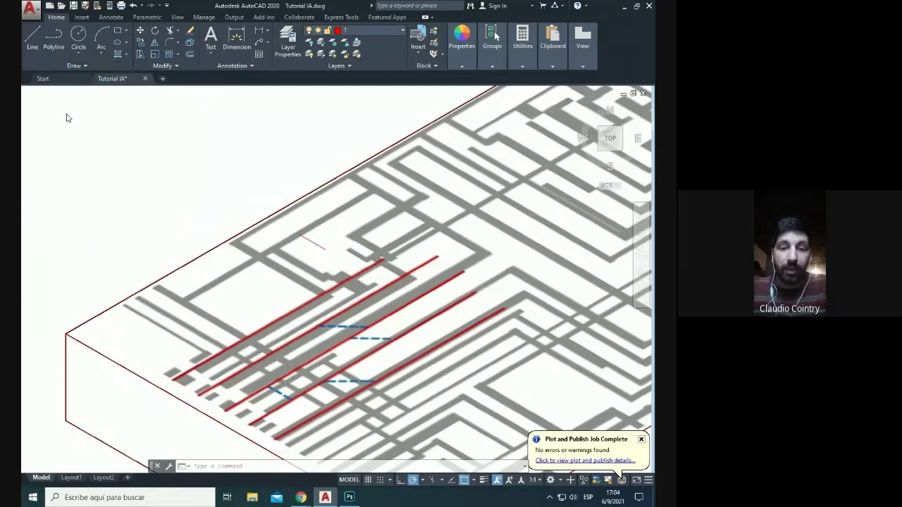
Step: Draw an open, spiral-shaped fit-point spline freehand in the empty space above the photo collage
{"action": "left_click", "coordinate": [76, 66]}
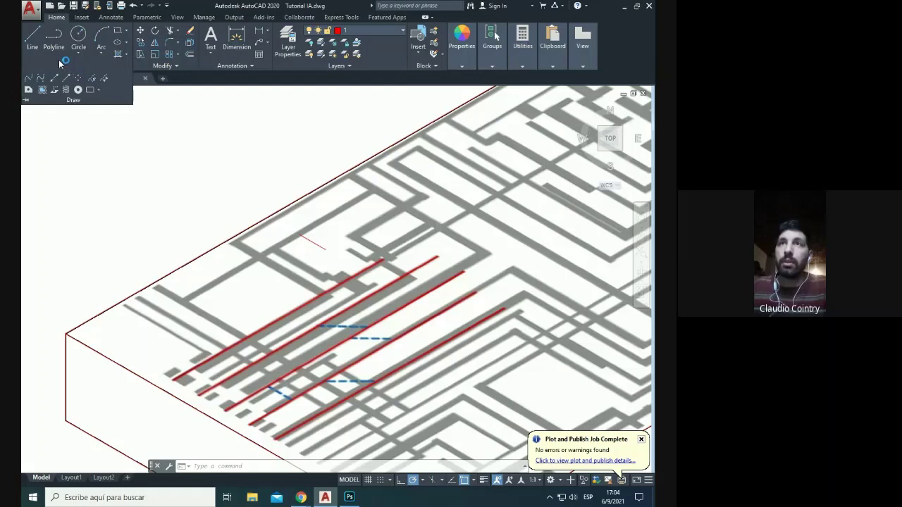
{"action": "left_click", "coordinate": [28, 83]}
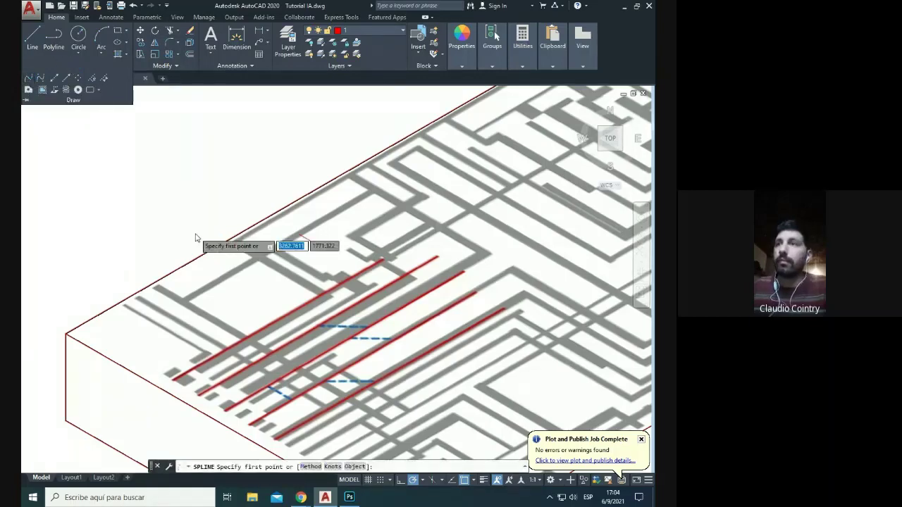
{"action": "scroll", "coordinate": [387, 230], "scroll_direction": "down", "scroll_amount": 10}
{"action": "scroll", "coordinate": [291, 177], "scroll_direction": "up", "scroll_amount": 6}
{"action": "left_click", "coordinate": [260, 233]}
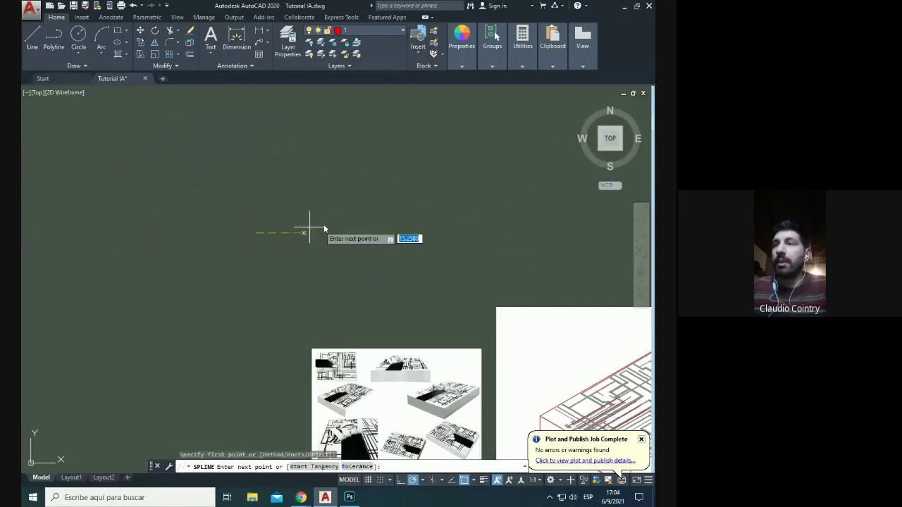
{"action": "left_click", "coordinate": [341, 205]}
{"action": "left_click", "coordinate": [282, 111]}
{"action": "left_click", "coordinate": [201, 136]}
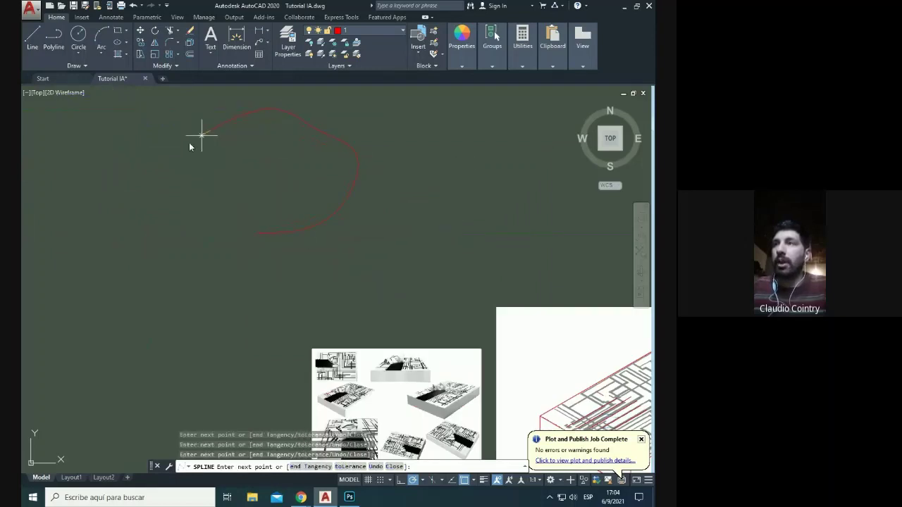
{"action": "left_click", "coordinate": [126, 240]}
{"action": "left_click", "coordinate": [138, 288]}
{"action": "left_click", "coordinate": [243, 314]}
{"action": "left_click", "coordinate": [481, 166]}
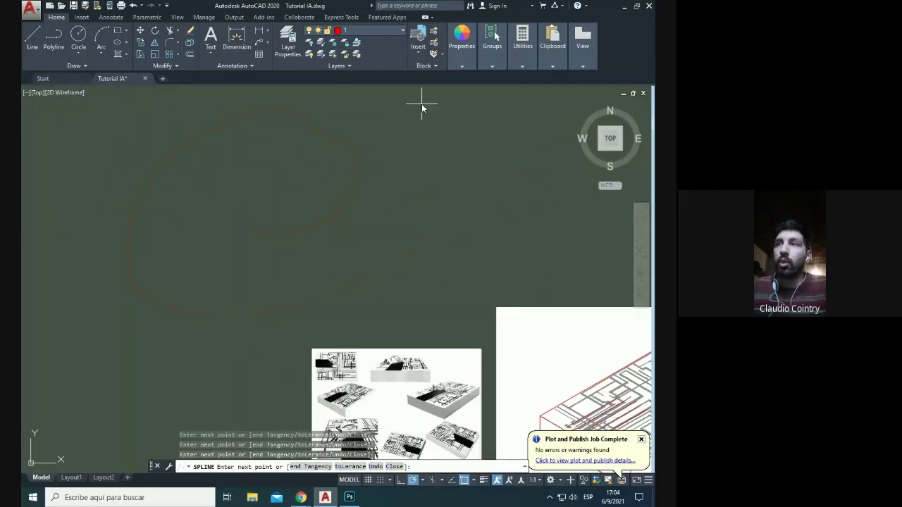
{"action": "left_click", "coordinate": [328, 107]}
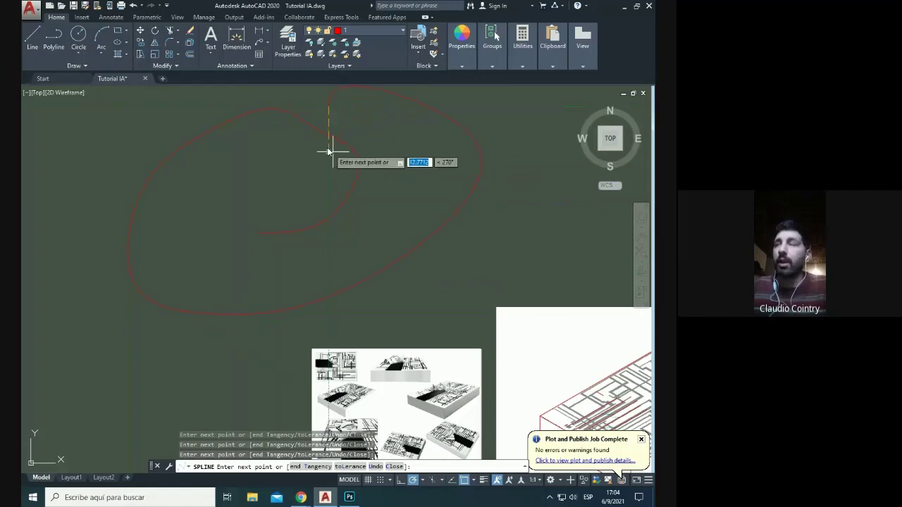
{"action": "key", "text": "Return"}
Step: Reshape the spline's outer right-hand curve by stretching its upper, middle and lower fit points to new positions
{"action": "middle_click_drag", "start_coordinate": [198, 247], "coordinate": [135, 312]}
{"action": "left_click", "coordinate": [282, 181]}
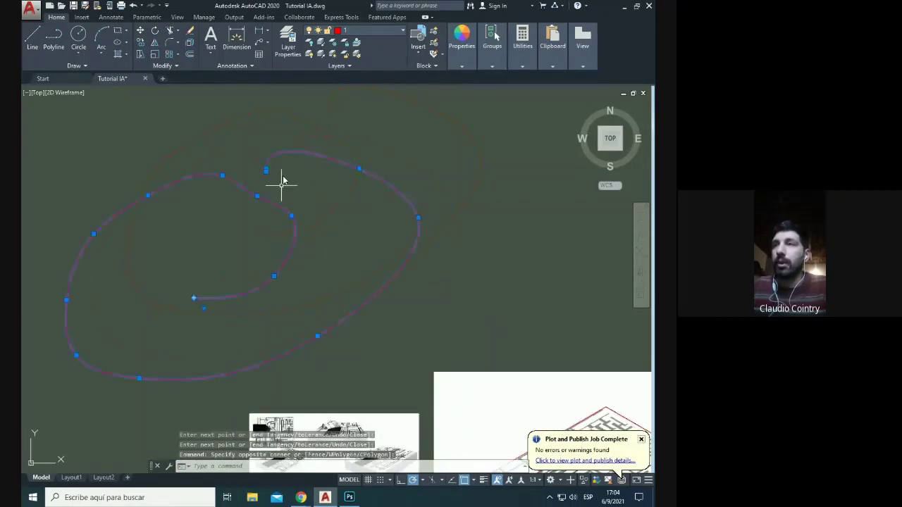
{"action": "left_click", "coordinate": [359, 169]}
{"action": "left_click", "coordinate": [389, 160]}
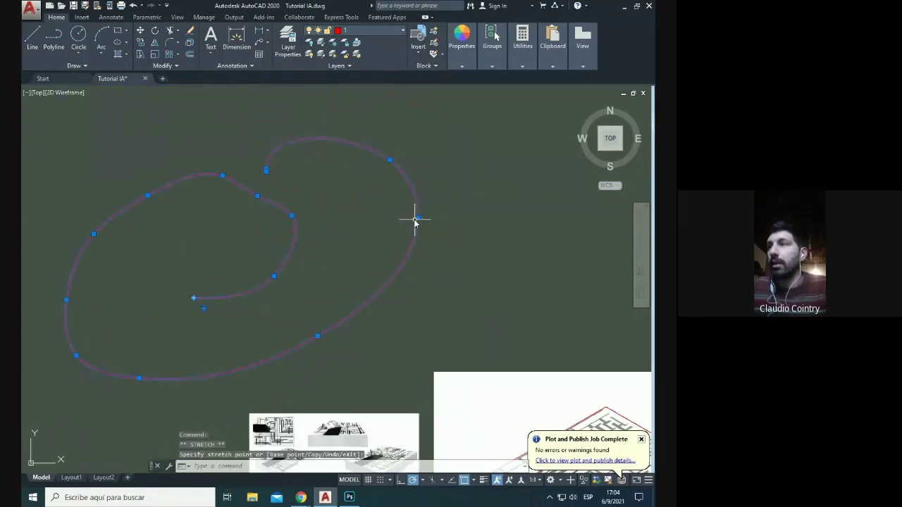
{"action": "left_click", "coordinate": [418, 218]}
{"action": "left_click", "coordinate": [406, 224]}
{"action": "left_click", "coordinate": [318, 336]}
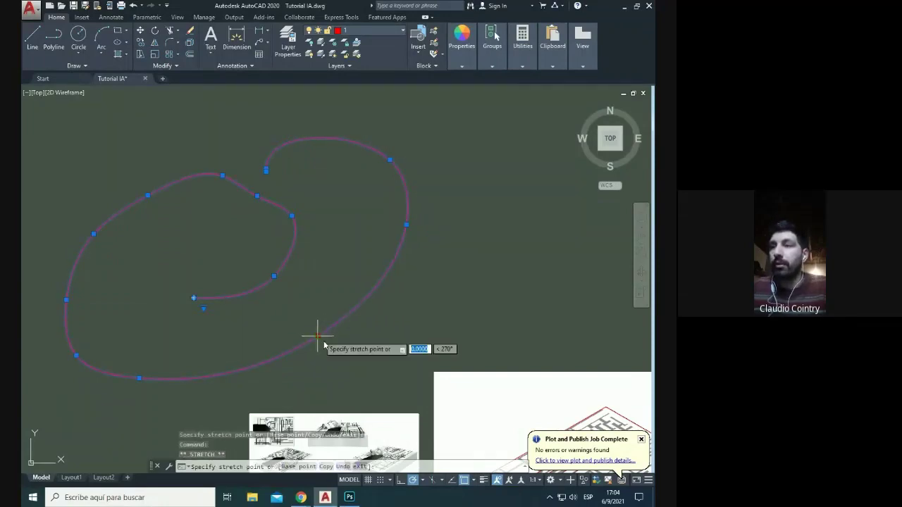
{"action": "left_click", "coordinate": [328, 355]}
Step: Stretch the fit points along the spline's bottom and left side to give that stretch an irregular, wavy outline
{"action": "left_click", "coordinate": [138, 379]}
{"action": "left_click", "coordinate": [190, 348]}
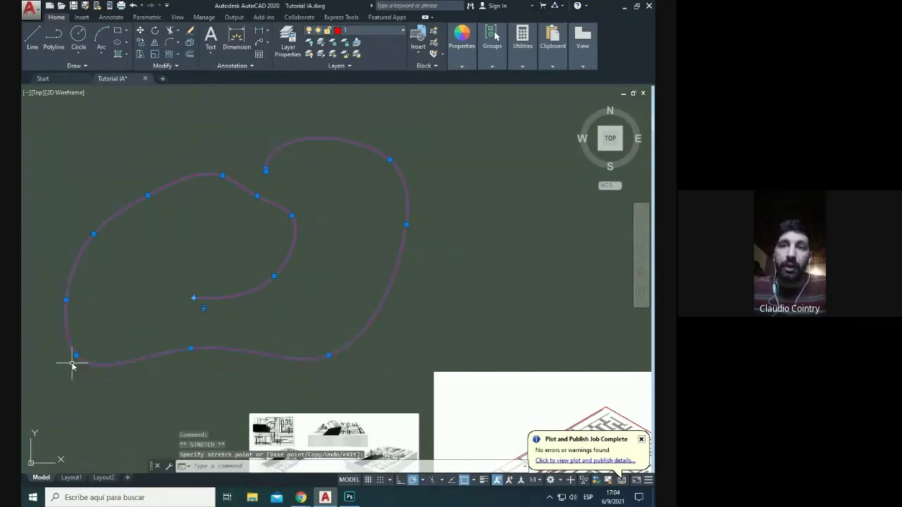
{"action": "left_click", "coordinate": [76, 355]}
{"action": "left_click", "coordinate": [120, 336]}
{"action": "left_click", "coordinate": [66, 299]}
{"action": "left_click", "coordinate": [61, 274]}
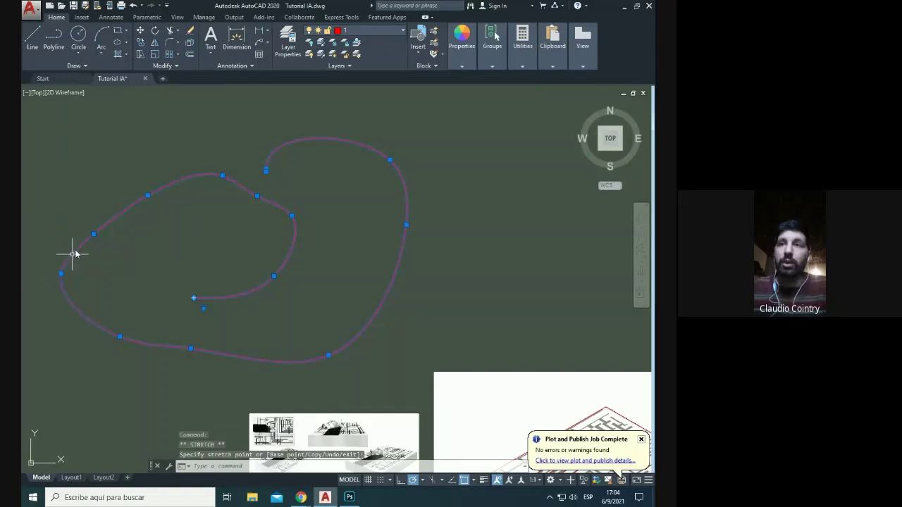
{"action": "left_click", "coordinate": [94, 233]}
{"action": "left_click", "coordinate": [132, 233]}
{"action": "left_click", "coordinate": [147, 195]}
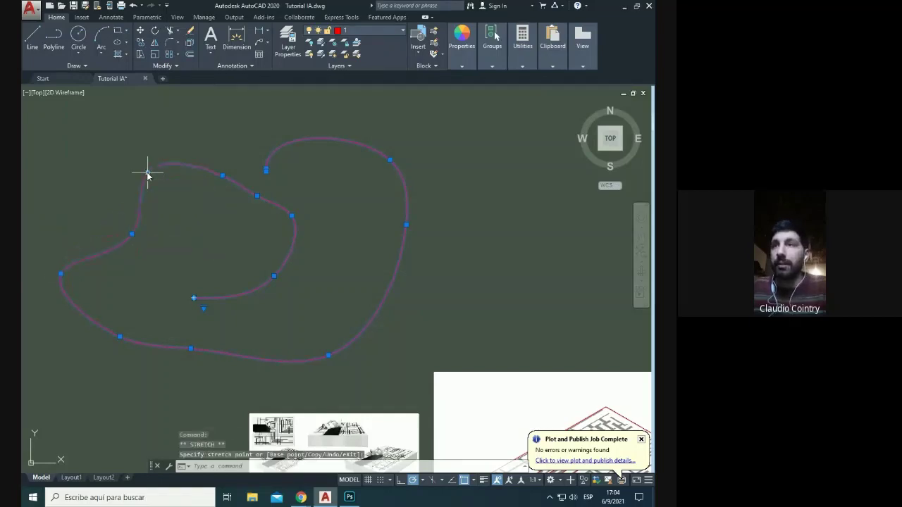
{"action": "left_click", "coordinate": [147, 173]}
{"action": "key", "text": "Escape"}
{"action": "scroll", "coordinate": [192, 152], "scroll_direction": "down", "scroll_amount": 2}
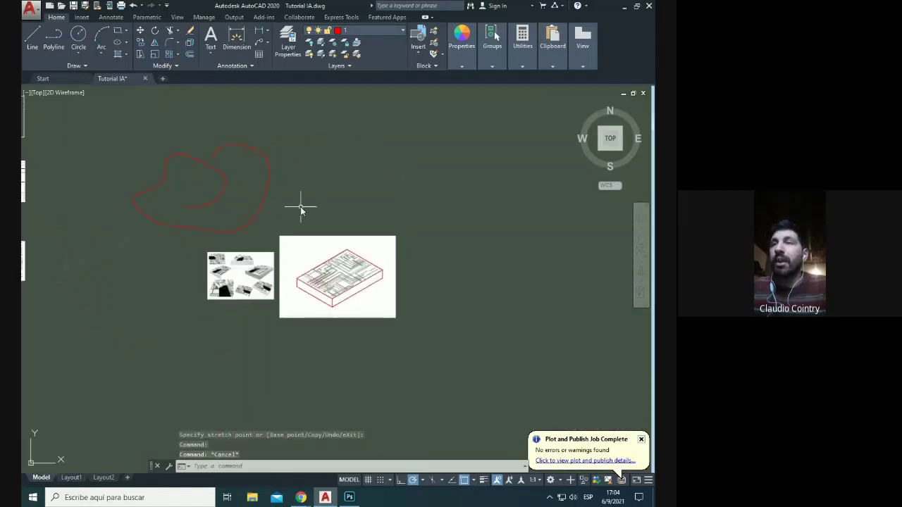
Step: Select the spline, compare the pattern with the photo collage, and examine the curved strips in the close-up photo
{"action": "left_click", "coordinate": [259, 124]}
{"action": "left_click", "coordinate": [205, 174]}
{"action": "scroll", "coordinate": [292, 265], "scroll_direction": "up", "scroll_amount": 8}
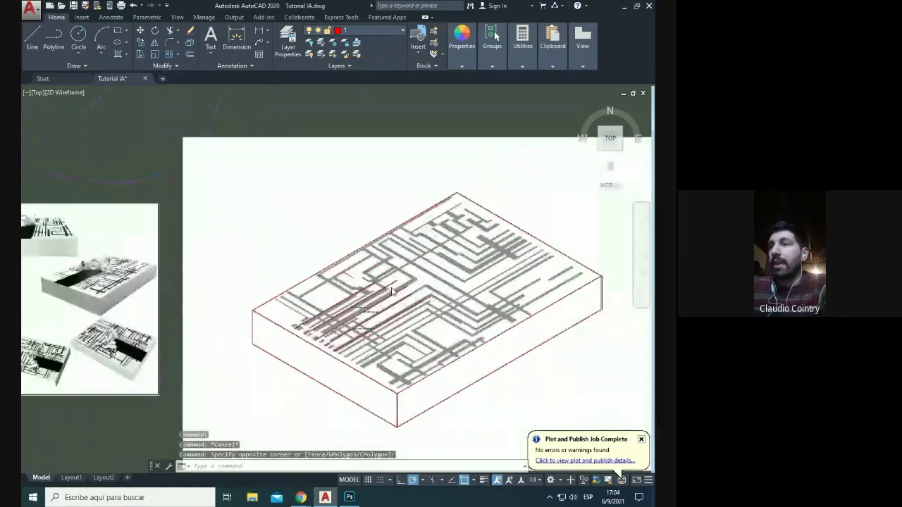
{"action": "scroll", "coordinate": [301, 206], "scroll_direction": "down", "scroll_amount": 5}
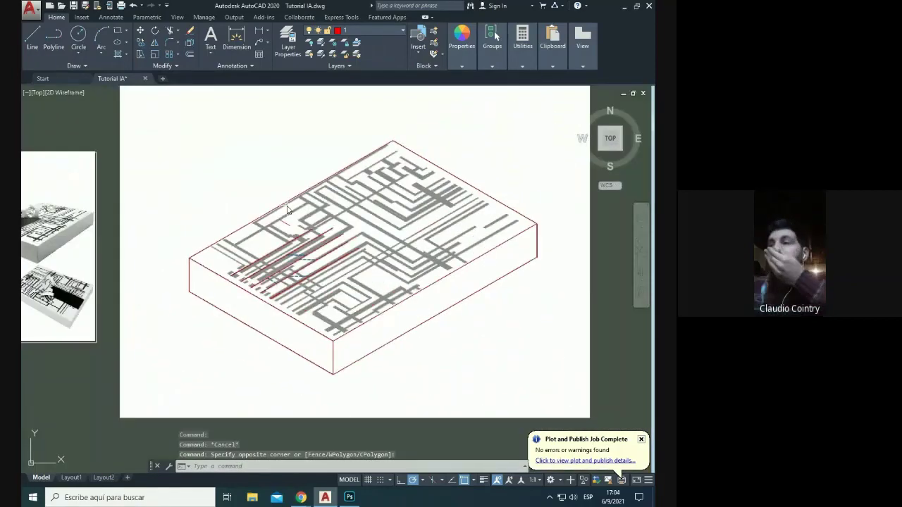
{"action": "scroll", "coordinate": [401, 383], "scroll_direction": "down", "scroll_amount": 3}
{"action": "scroll", "coordinate": [238, 339], "scroll_direction": "up", "scroll_amount": 2}
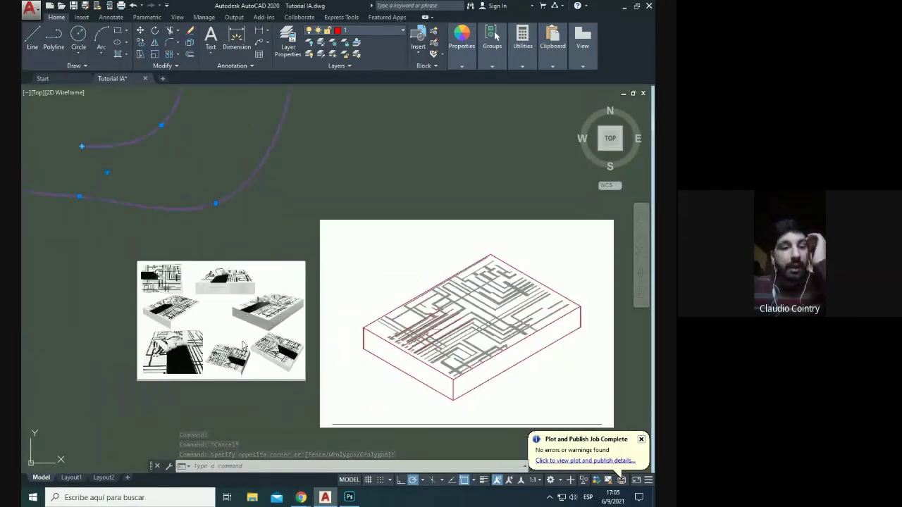
{"action": "middle_click_drag", "start_coordinate": [270, 329], "coordinate": [255, 289]}
{"action": "scroll", "coordinate": [256, 289], "scroll_direction": "up", "scroll_amount": 2}
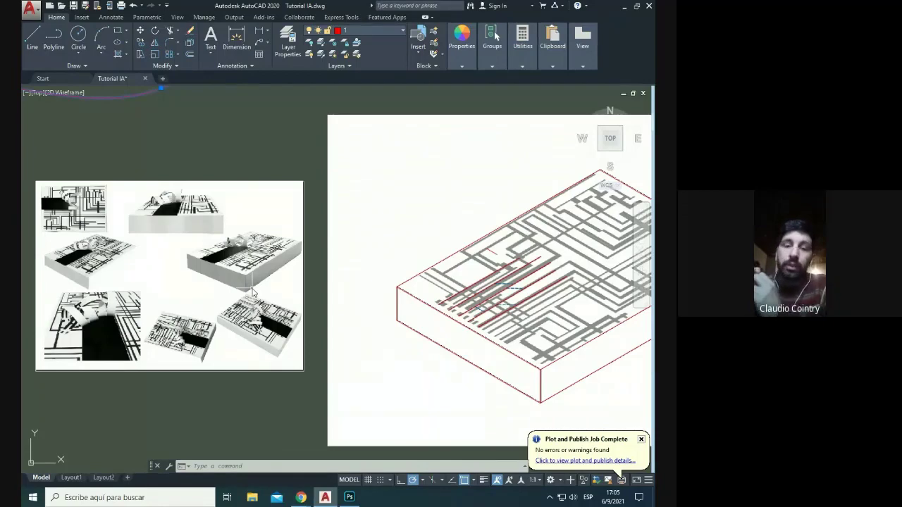
{"action": "scroll", "coordinate": [313, 268], "scroll_direction": "down", "scroll_amount": 2}
{"action": "scroll", "coordinate": [144, 297], "scroll_direction": "up", "scroll_amount": 4}
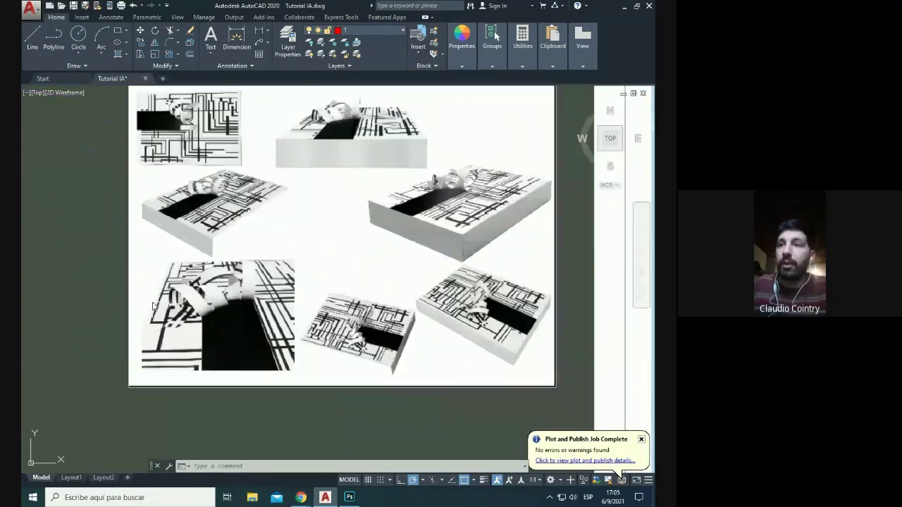
{"action": "scroll", "coordinate": [154, 304], "scroll_direction": "up", "scroll_amount": 4}
{"action": "scroll", "coordinate": [190, 239], "scroll_direction": "up", "scroll_amount": 3}
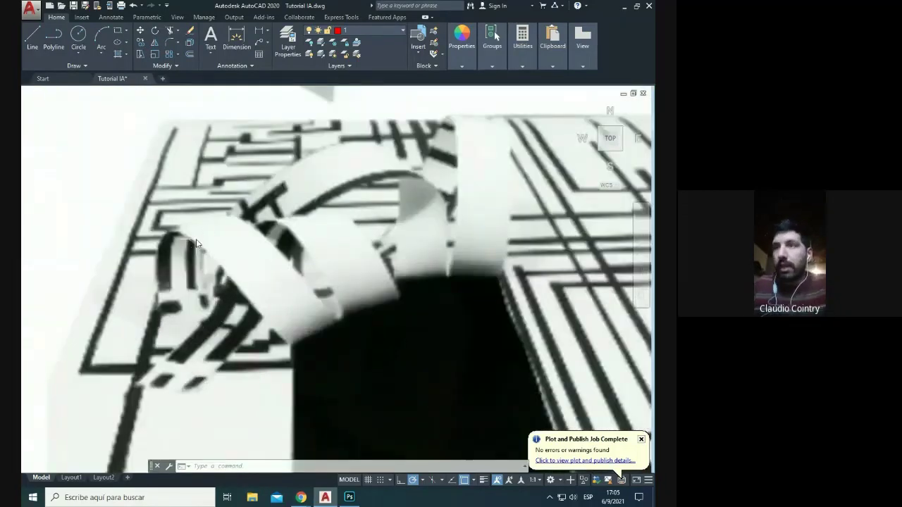
Step: Mark the near edge of the front curved strip in the close-up photo with two short crossing lines
{"action": "type", "text": "l"}
{"action": "key", "text": "Return"}
{"action": "left_click", "coordinate": [203, 239]}
{"action": "left_click", "coordinate": [208, 270]}
{"action": "key", "text": "Escape"}
{"action": "key", "text": "space"}
{"action": "left_click", "coordinate": [189, 252]}
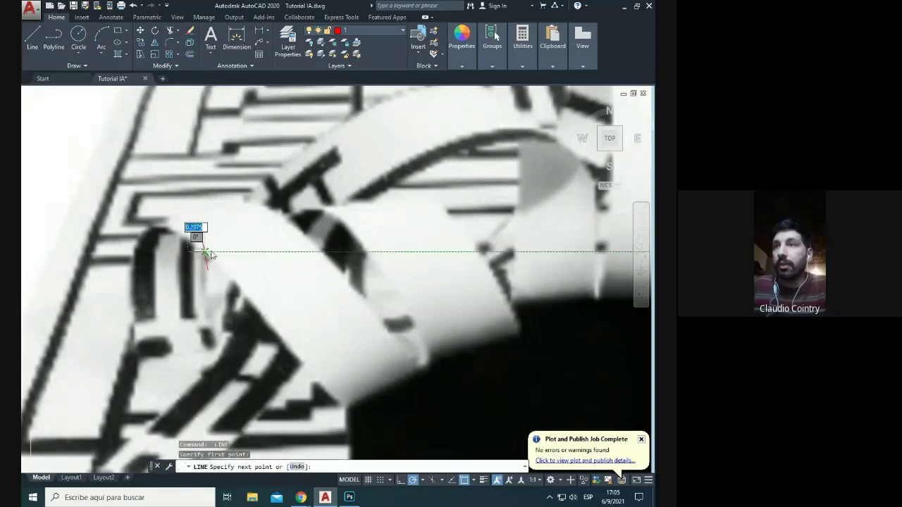
{"action": "left_click", "coordinate": [220, 253]}
{"action": "key", "text": "Escape"}
Step: Mark the far upper edge of the same curved strip with a second small cross of short lines
{"action": "key", "text": "space"}
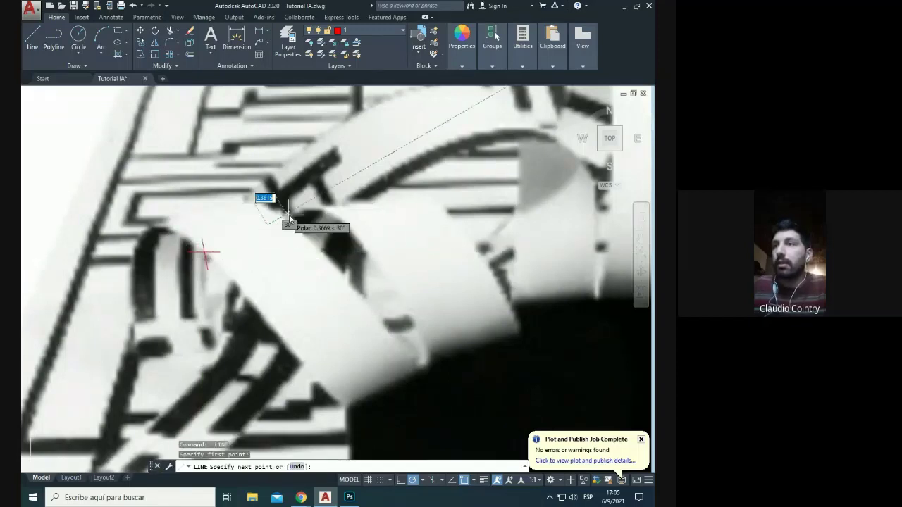
{"action": "left_click", "coordinate": [287, 210]}
{"action": "left_click", "coordinate": [289, 229]}
{"action": "key", "text": "Escape"}
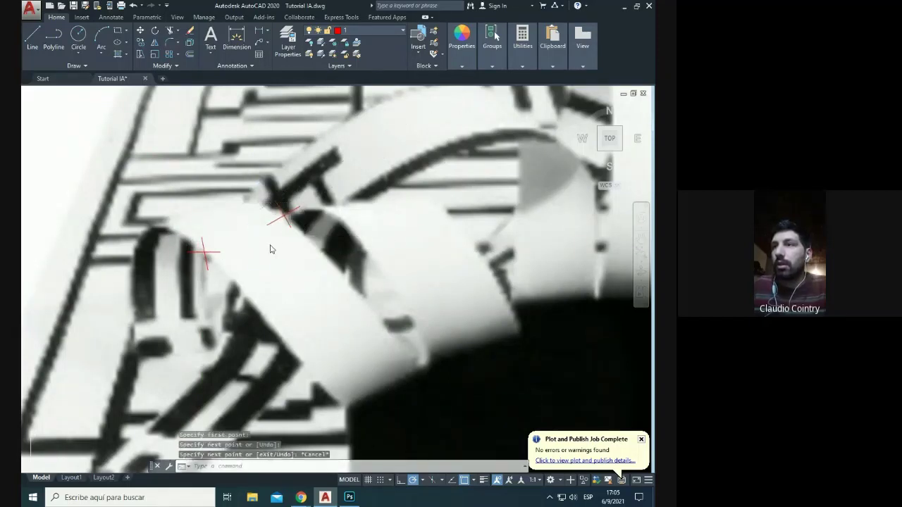
{"action": "scroll", "coordinate": [224, 243], "scroll_direction": "down", "scroll_amount": 5}
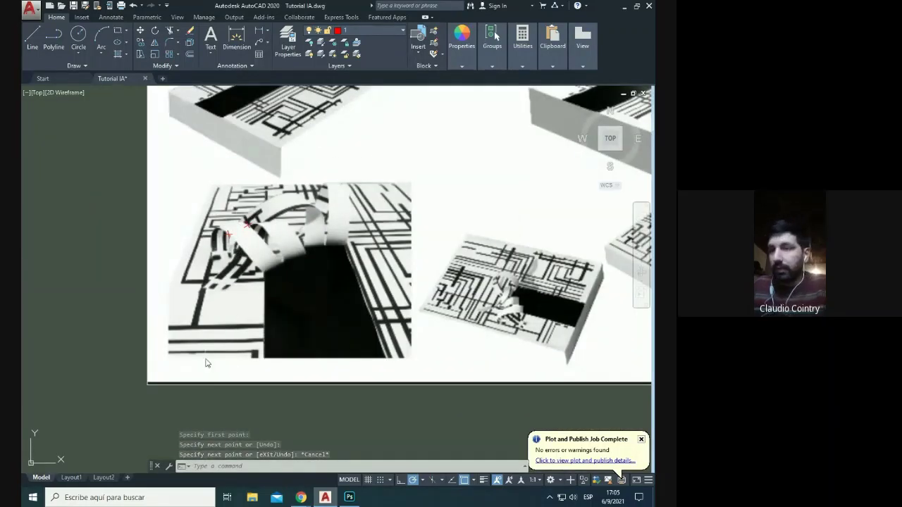
Step: Draw connected lines along the close-up photo's bottom edge, up to the strips, and on to the first cross mark
{"action": "type", "text": "l"}
{"action": "key", "text": "Return"}
{"action": "left_click", "coordinate": [158, 354]}
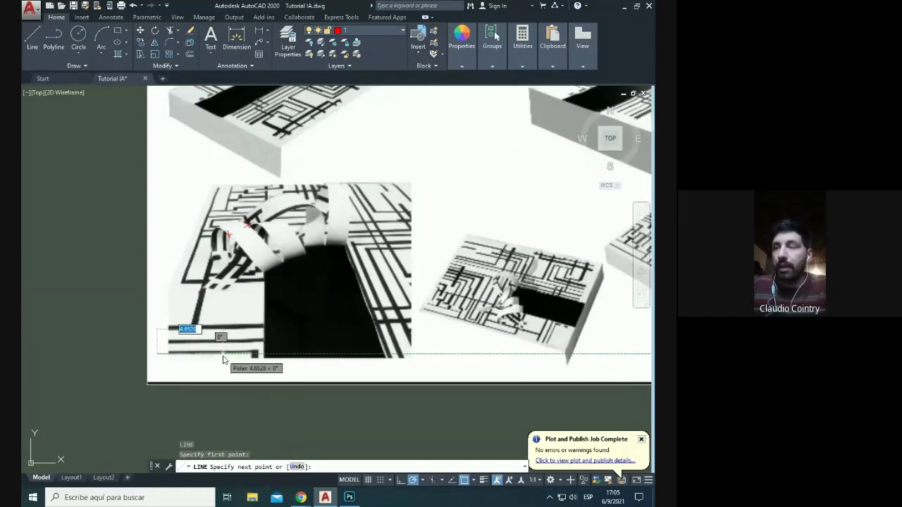
{"action": "left_click", "coordinate": [224, 355]}
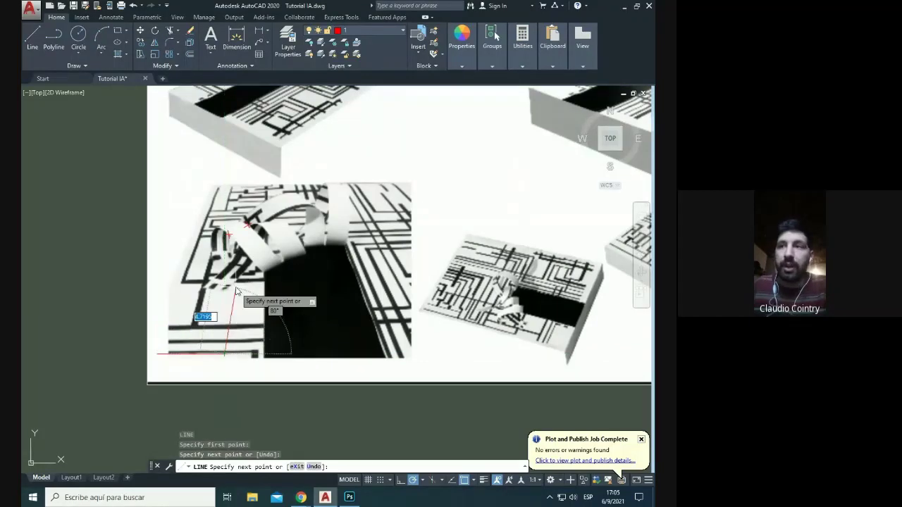
{"action": "scroll", "coordinate": [236, 291], "scroll_direction": "up", "scroll_amount": 4}
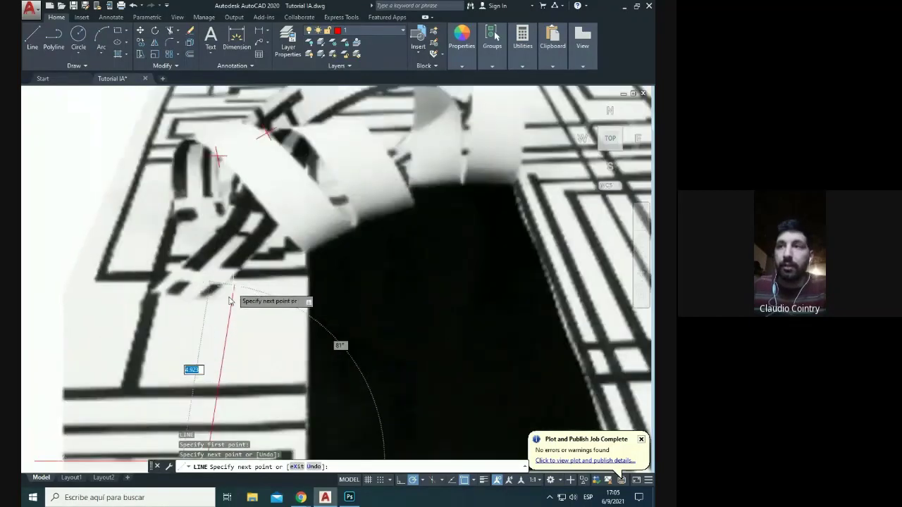
{"action": "left_click", "coordinate": [229, 211]}
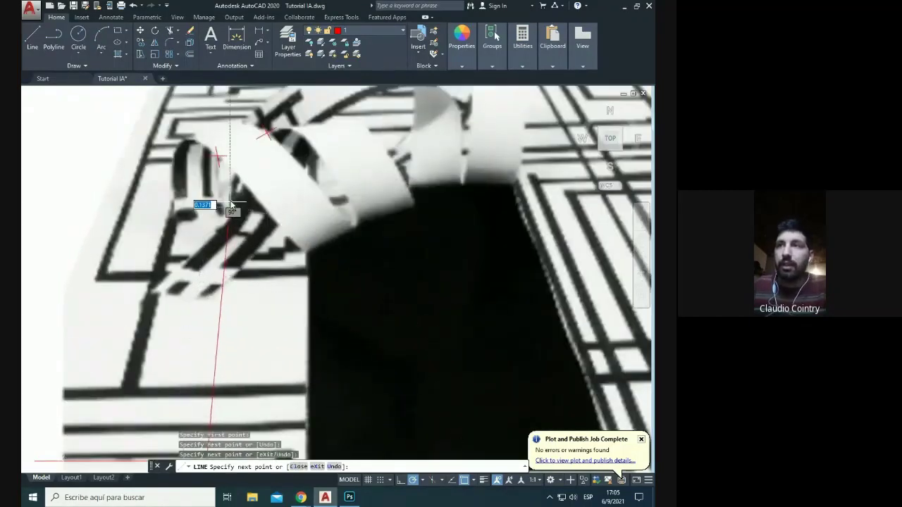
{"action": "left_click", "coordinate": [219, 156]}
{"action": "key", "text": "Escape"}
Step: Examine the isometric pattern around the red lines and the short guide line to locate the strip's ends
{"action": "scroll", "coordinate": [219, 156], "scroll_direction": "down", "scroll_amount": 8}
{"action": "scroll", "coordinate": [346, 201], "scroll_direction": "up", "scroll_amount": 2}
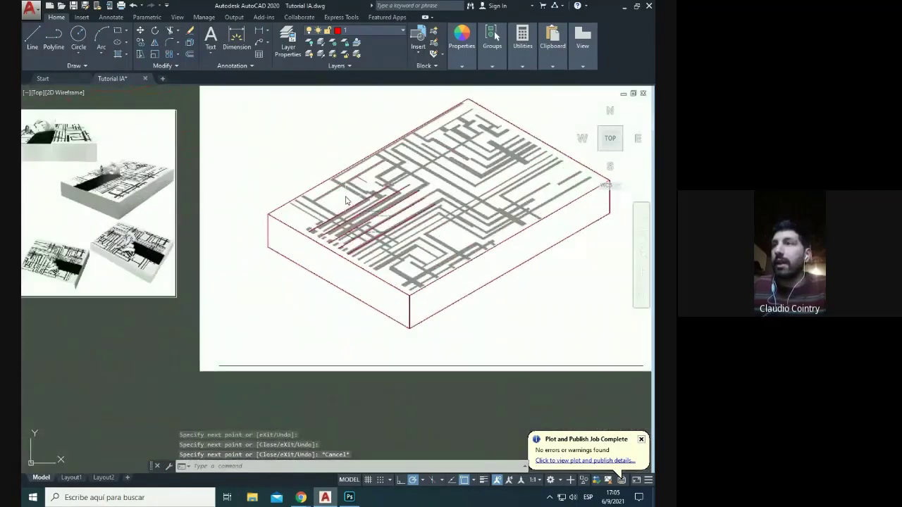
{"action": "scroll", "coordinate": [352, 180], "scroll_direction": "down", "scroll_amount": 4}
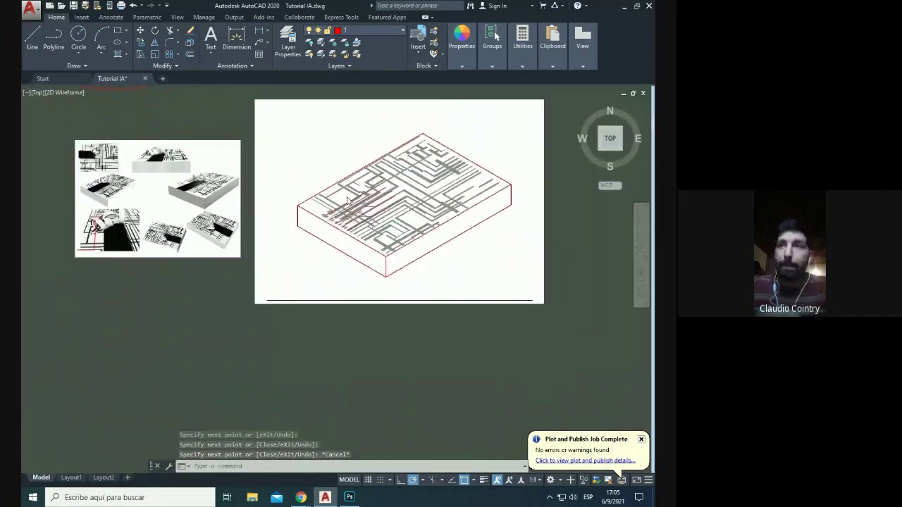
{"action": "scroll", "coordinate": [433, 192], "scroll_direction": "up", "scroll_amount": 4}
{"action": "scroll", "coordinate": [433, 192], "scroll_direction": "up", "scroll_amount": 4}
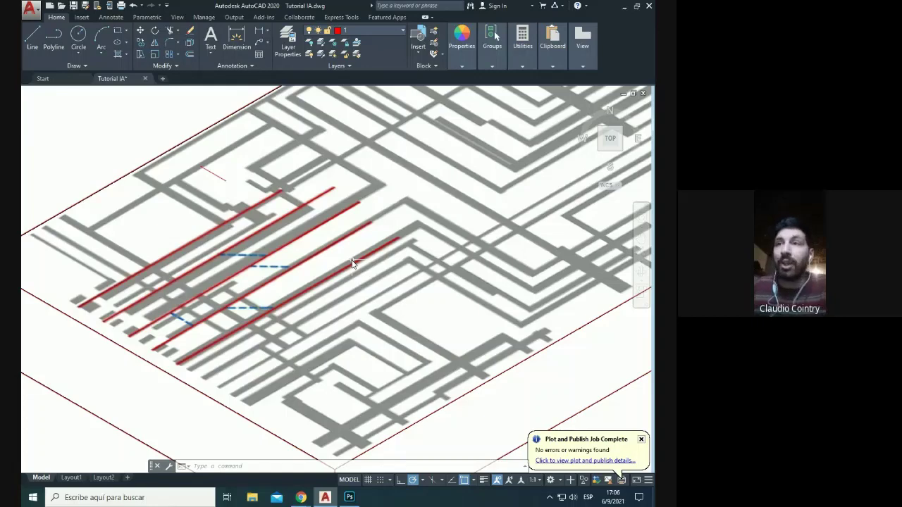
{"action": "scroll", "coordinate": [429, 291], "scroll_direction": "down", "scroll_amount": 2}
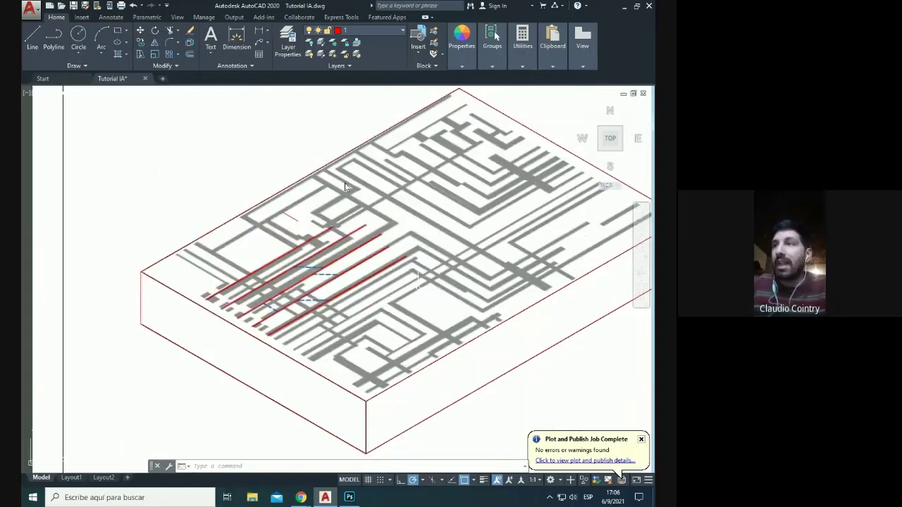
{"action": "scroll", "coordinate": [343, 186], "scroll_direction": "up", "scroll_amount": 4}
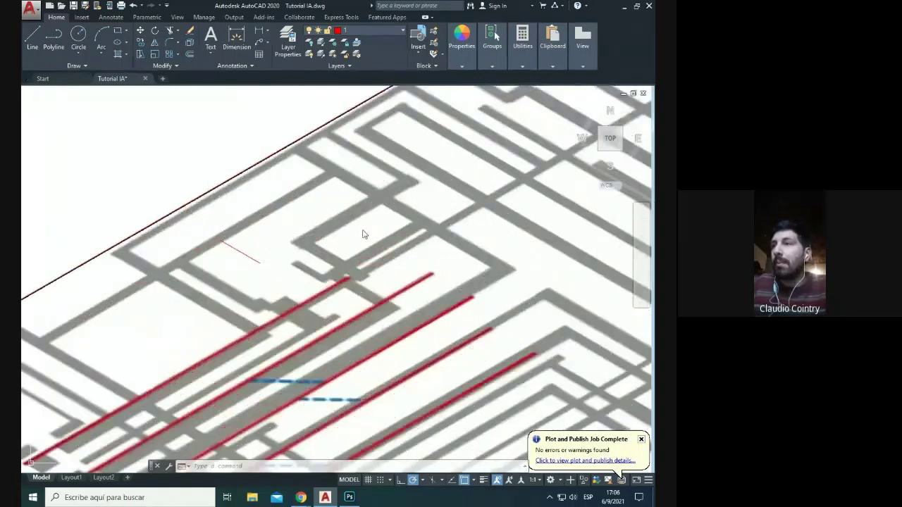
Step: Start a fit-point spline and compare the curved strips in the reference photos with the isometric pattern
{"action": "left_click", "coordinate": [75, 65]}
{"action": "left_click", "coordinate": [28, 77]}
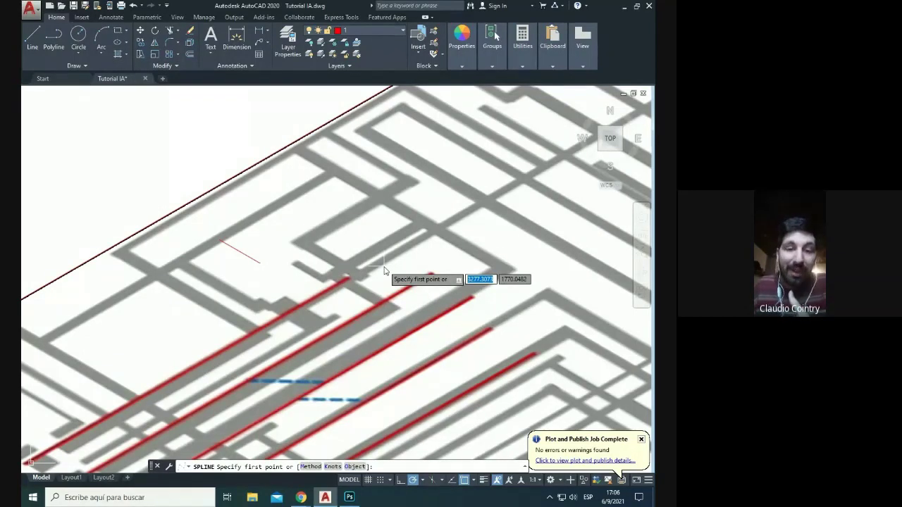
{"action": "scroll", "coordinate": [384, 269], "scroll_direction": "down", "scroll_amount": 6}
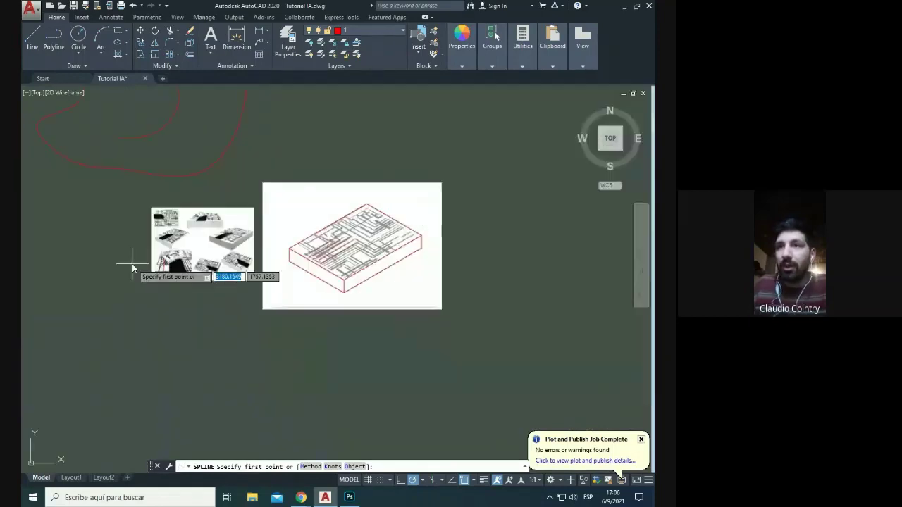
{"action": "scroll", "coordinate": [132, 266], "scroll_direction": "up", "scroll_amount": 5}
{"action": "scroll", "coordinate": [212, 253], "scroll_direction": "down", "scroll_amount": 3}
{"action": "scroll", "coordinate": [198, 206], "scroll_direction": "up", "scroll_amount": 5}
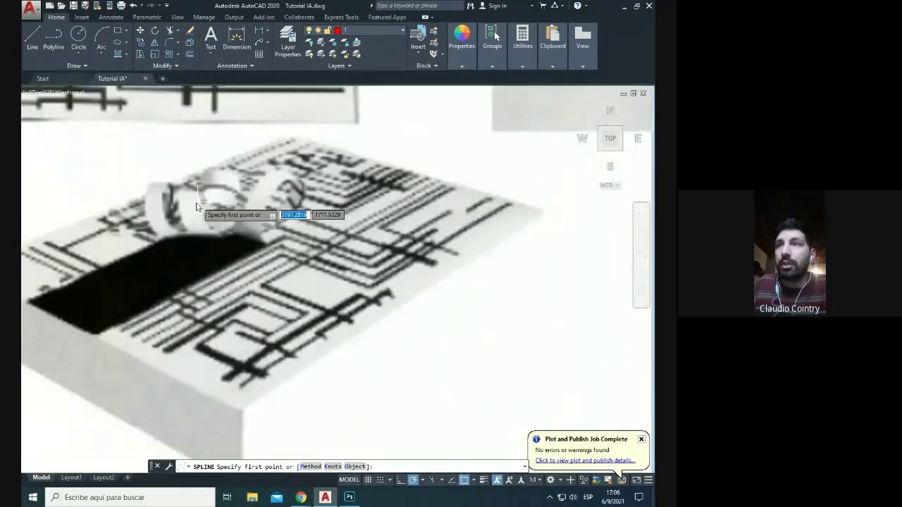
{"action": "scroll", "coordinate": [276, 308], "scroll_direction": "down", "scroll_amount": 2}
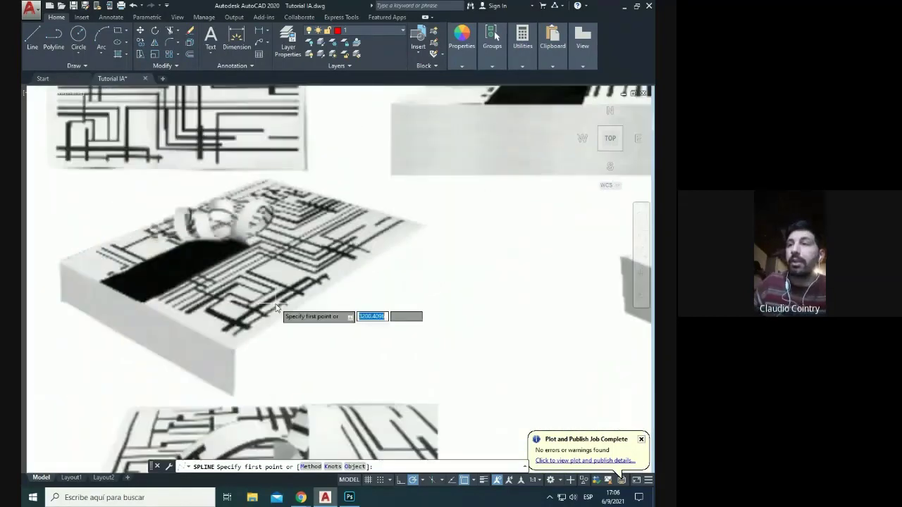
{"action": "scroll", "coordinate": [272, 306], "scroll_direction": "down", "scroll_amount": 2}
{"action": "scroll", "coordinate": [236, 278], "scroll_direction": "up", "scroll_amount": 3}
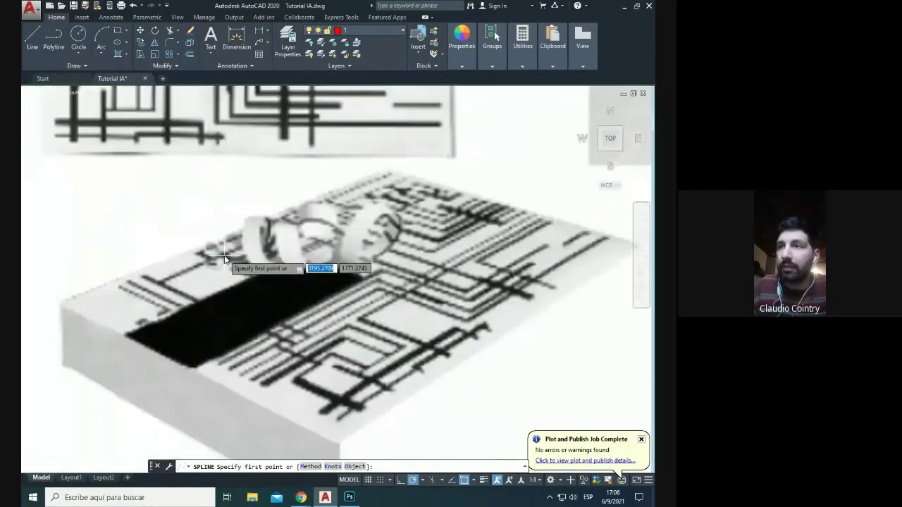
{"action": "scroll", "coordinate": [363, 262], "scroll_direction": "down", "scroll_amount": 5}
{"action": "scroll", "coordinate": [415, 274], "scroll_direction": "up", "scroll_amount": 5}
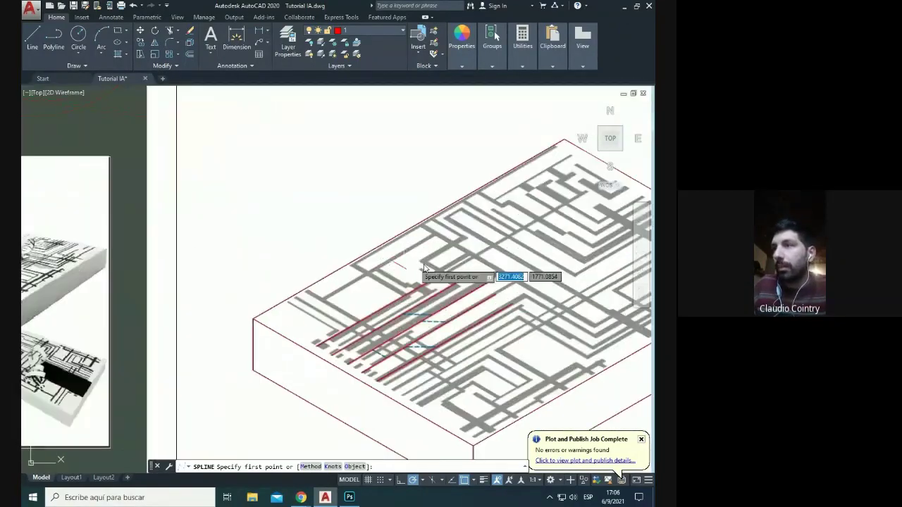
{"action": "scroll", "coordinate": [458, 295], "scroll_direction": "down", "scroll_amount": 5}
{"action": "scroll", "coordinate": [346, 291], "scroll_direction": "up", "scroll_amount": 5}
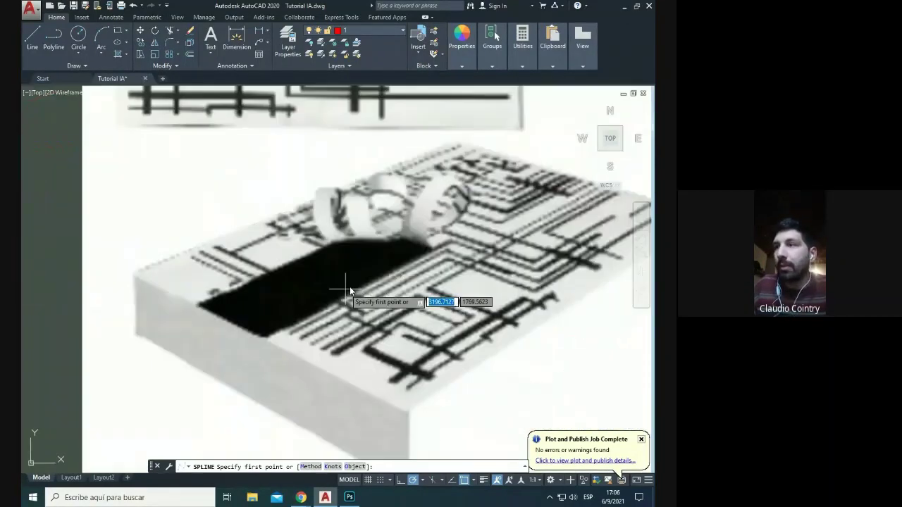
{"action": "scroll", "coordinate": [317, 395], "scroll_direction": "down", "scroll_amount": 4}
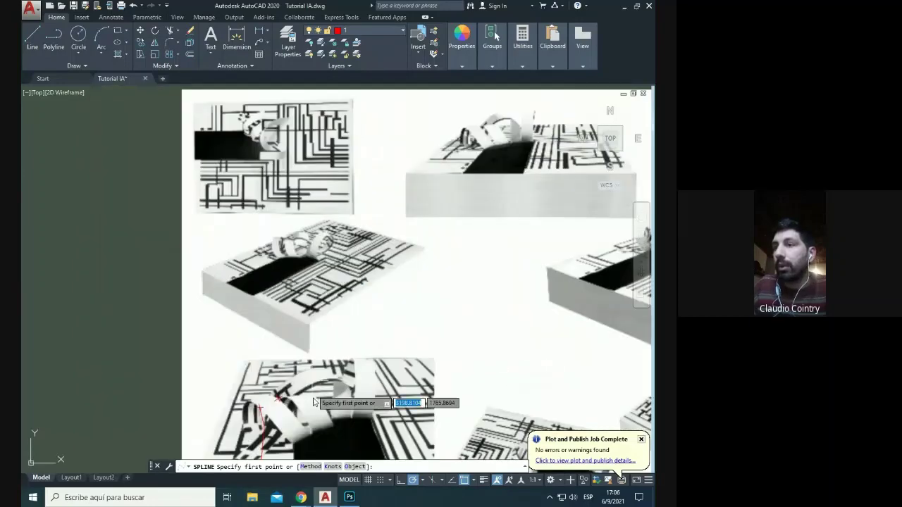
{"action": "scroll", "coordinate": [279, 310], "scroll_direction": "up", "scroll_amount": 5}
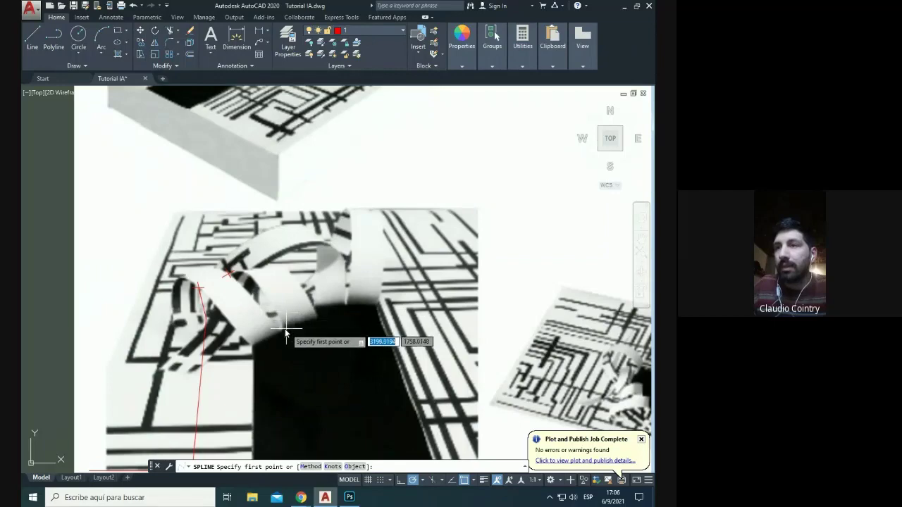
{"action": "scroll", "coordinate": [201, 327], "scroll_direction": "down", "scroll_amount": 4}
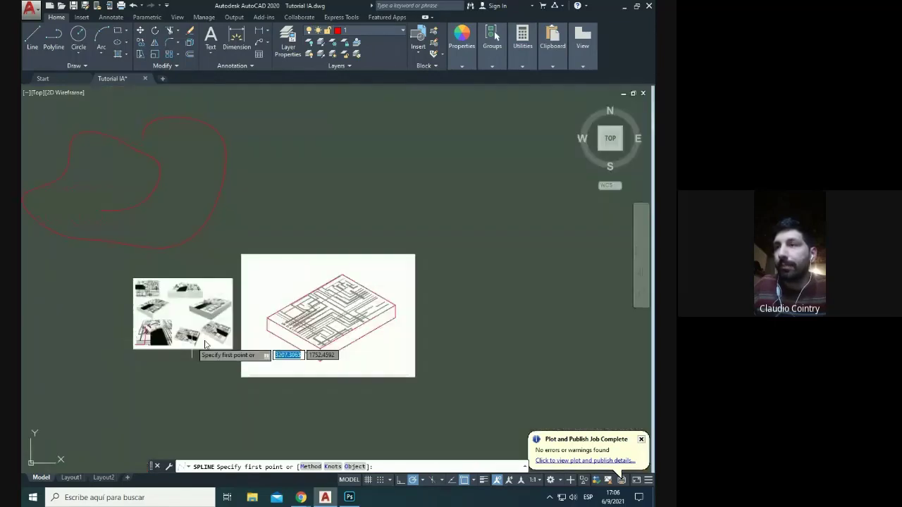
Step: With polar tracking off, draw a looping fit-point spline from the second red line's upper end to the short guide line's lower end
{"action": "scroll", "coordinate": [319, 316], "scroll_direction": "up", "scroll_amount": 3}
{"action": "scroll", "coordinate": [319, 313], "scroll_direction": "up", "scroll_amount": 5}
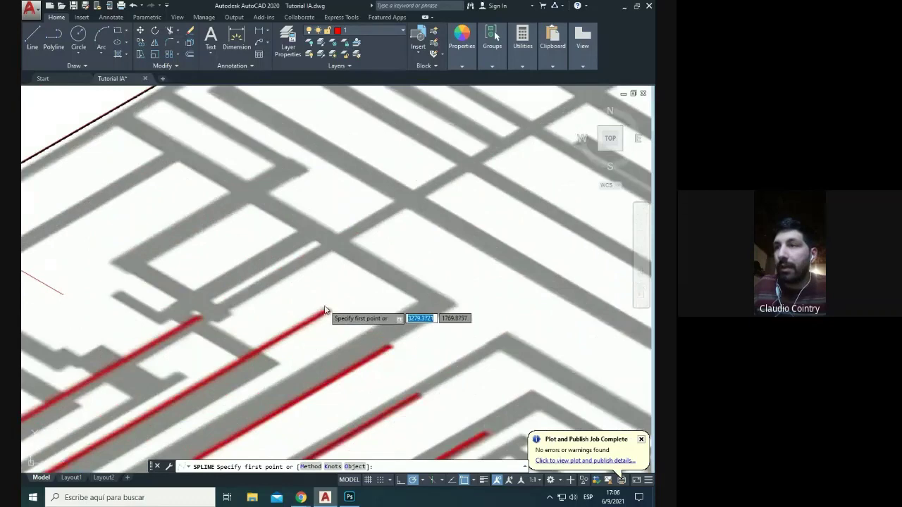
{"action": "left_click", "coordinate": [326, 312]}
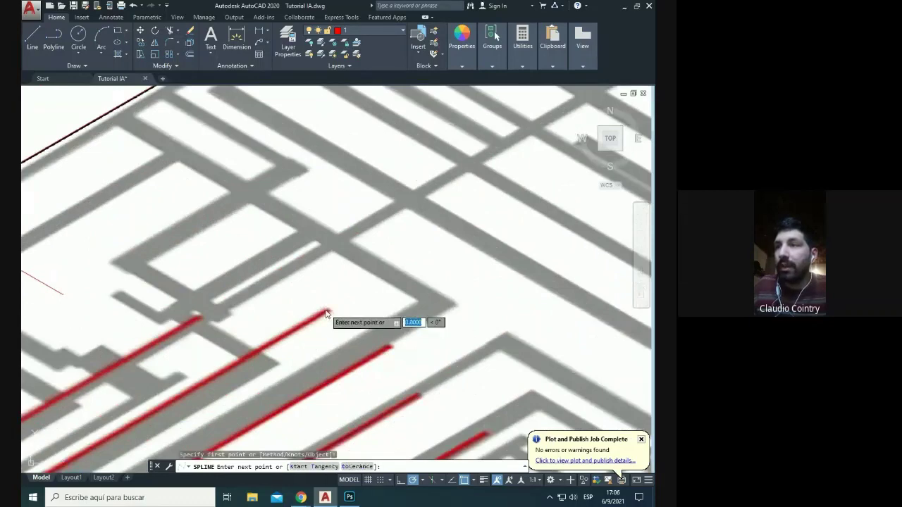
{"action": "scroll", "coordinate": [323, 316], "scroll_direction": "down", "scroll_amount": 4}
{"action": "left_click", "coordinate": [283, 332]}
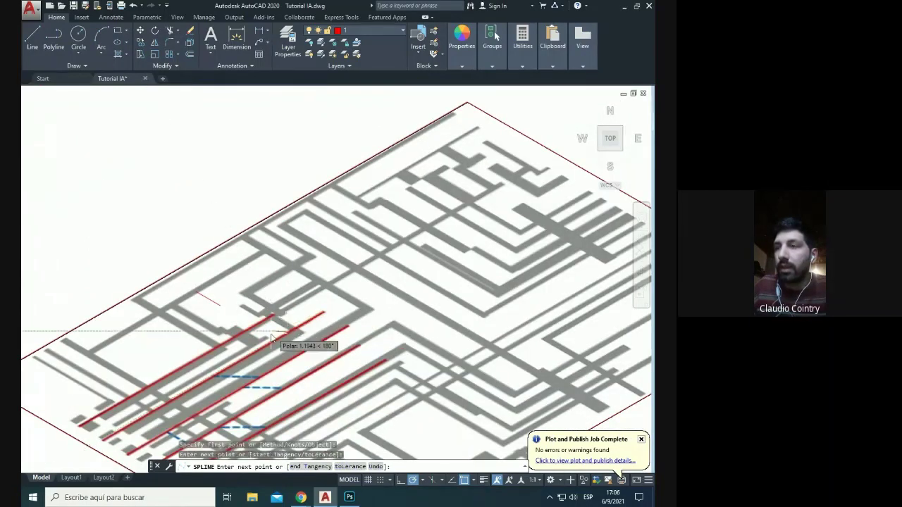
{"action": "left_click", "coordinate": [408, 481]}
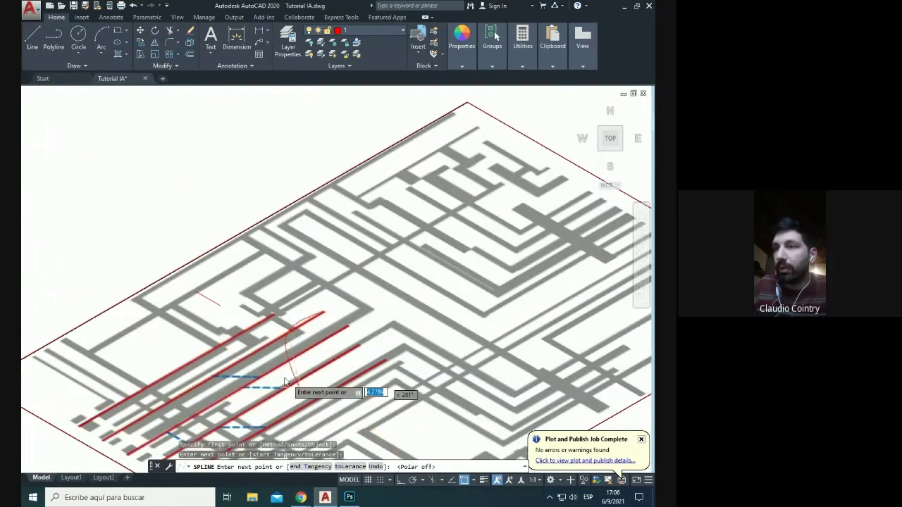
{"action": "left_click", "coordinate": [250, 325]}
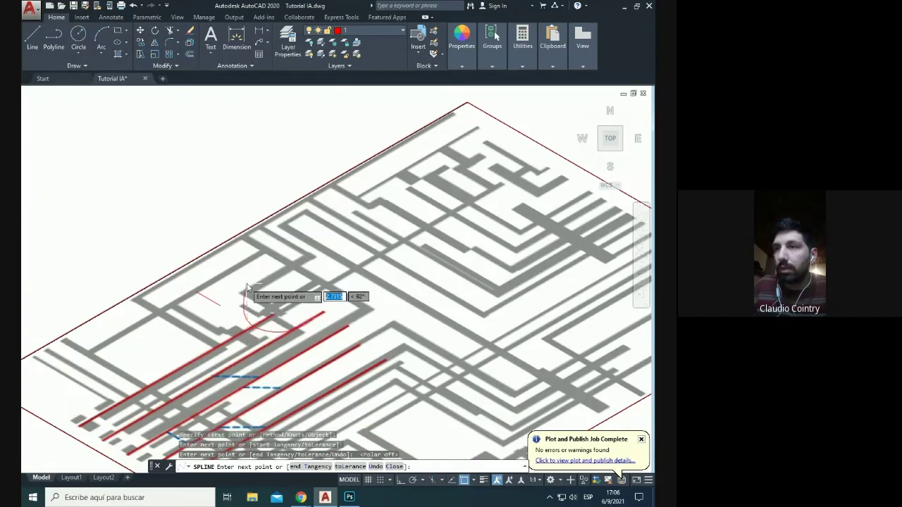
{"action": "left_click", "coordinate": [246, 280]}
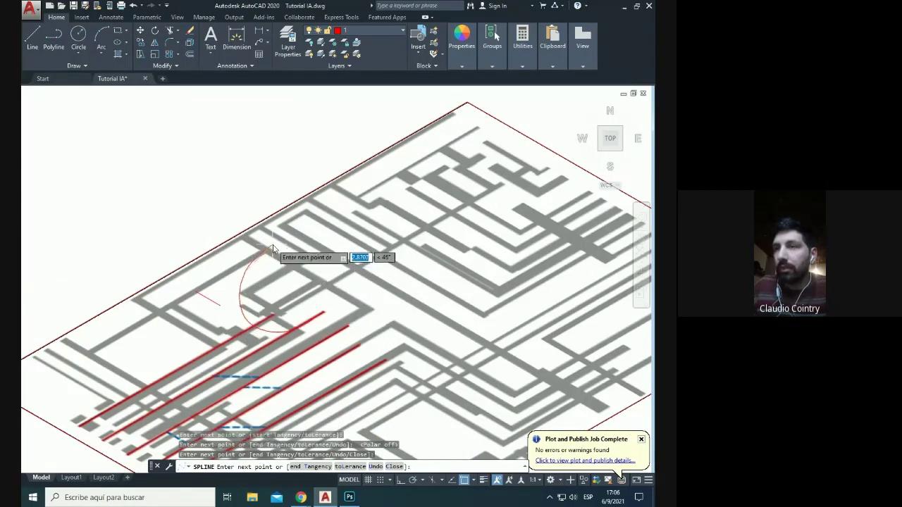
{"action": "left_click", "coordinate": [273, 241]}
{"action": "left_click", "coordinate": [301, 250]}
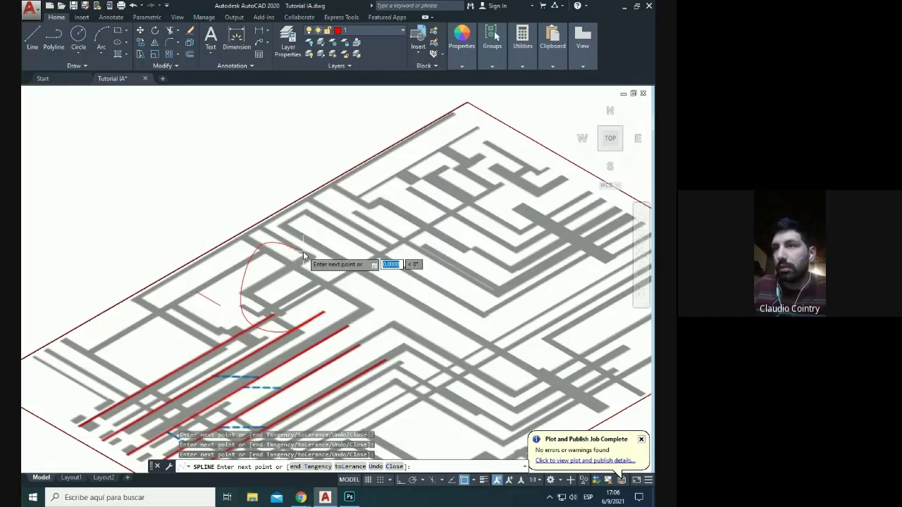
{"action": "left_click", "coordinate": [306, 269]}
{"action": "left_click", "coordinate": [221, 307]}
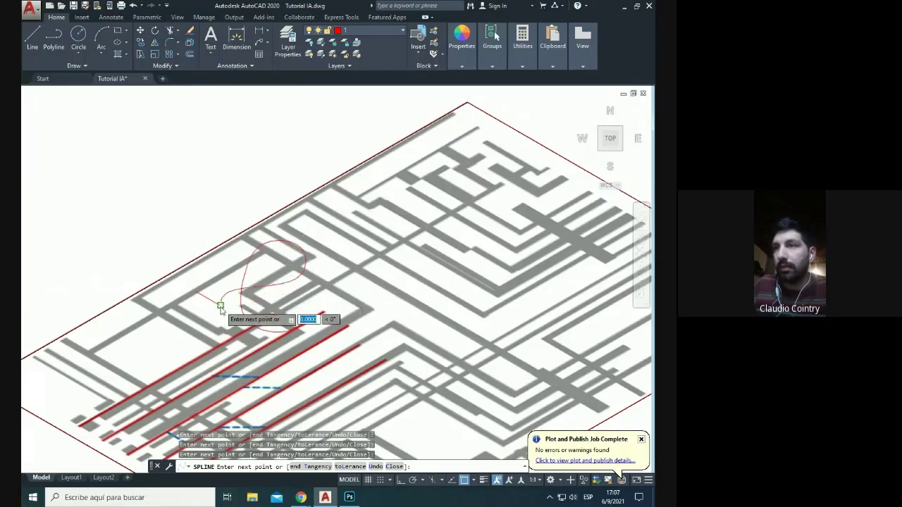
{"action": "key", "text": "Return"}
Step: Stretch the extra fit point at the spline's guide-line end to the place where the curve crosses itself
{"action": "scroll", "coordinate": [224, 305], "scroll_direction": "up", "scroll_amount": 4}
{"action": "left_click", "coordinate": [219, 299]}
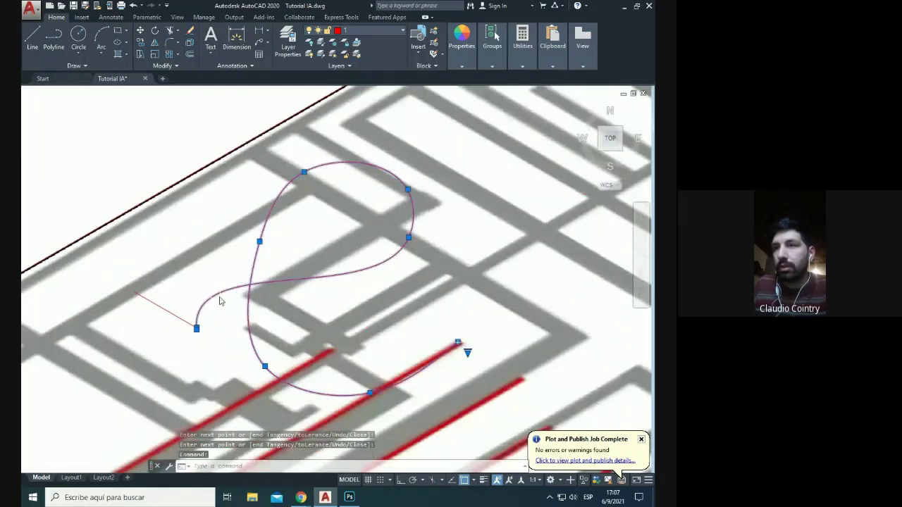
{"action": "scroll", "coordinate": [198, 331], "scroll_direction": "up", "scroll_amount": 3}
{"action": "left_click", "coordinate": [209, 331]}
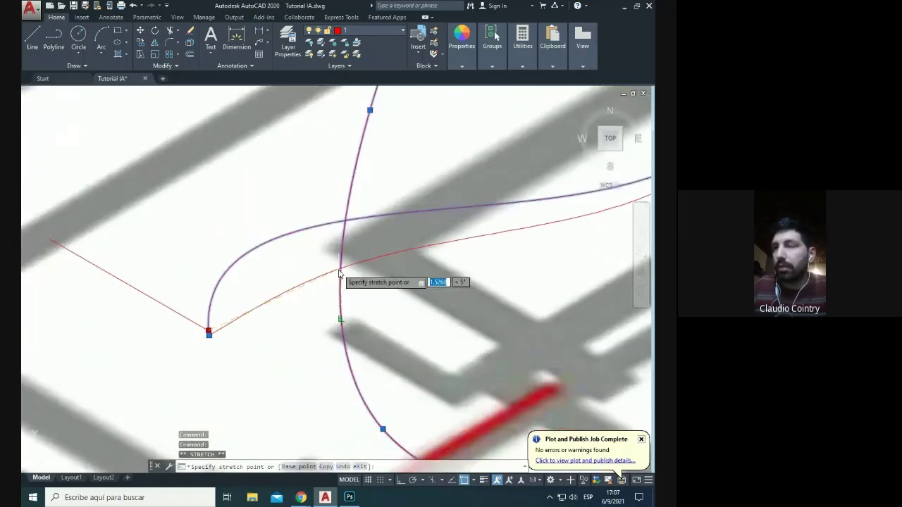
{"action": "scroll", "coordinate": [339, 273], "scroll_direction": "down", "scroll_amount": 5}
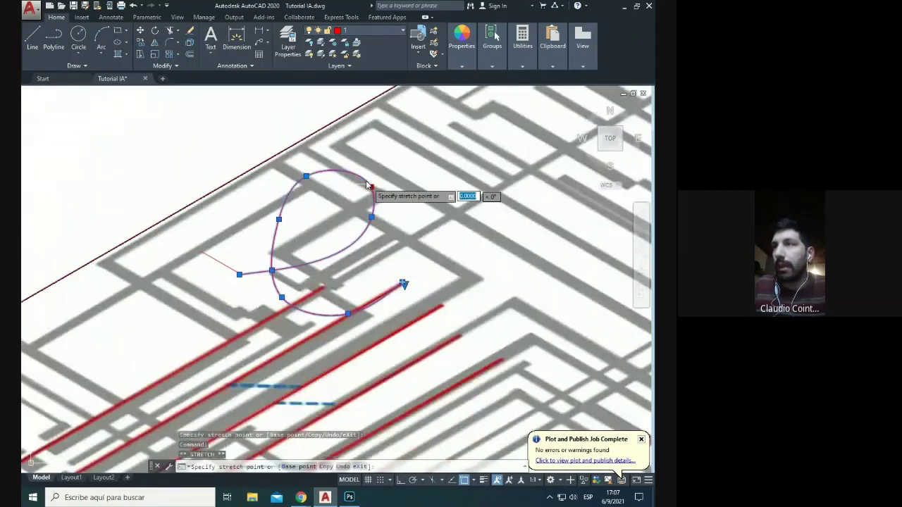
{"action": "left_click", "coordinate": [367, 185]}
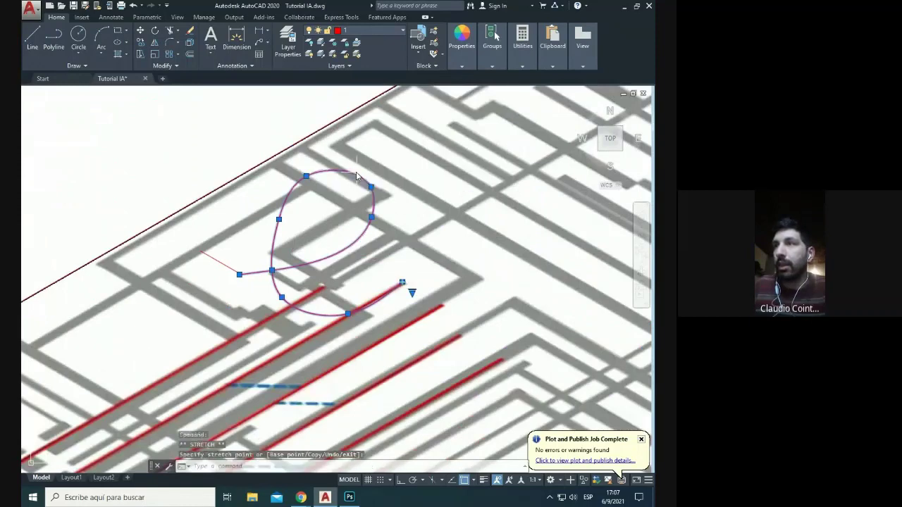
Step: Stretch the looping spline's upper-left, left and right fit points to round out the loop
{"action": "left_click", "coordinate": [279, 224]}
{"action": "key", "text": "Escape"}
{"action": "left_click", "coordinate": [279, 224]}
{"action": "left_click", "coordinate": [280, 227]}
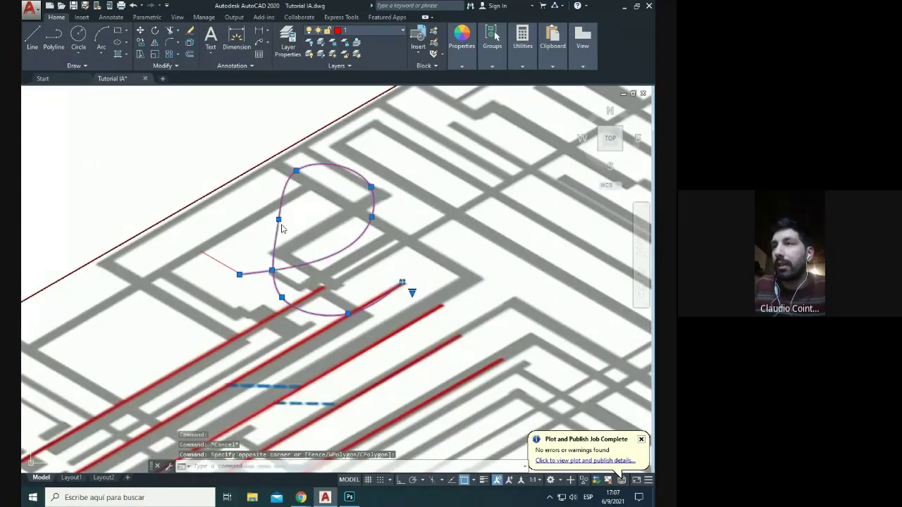
{"action": "left_click", "coordinate": [279, 220]}
{"action": "left_click", "coordinate": [266, 220]}
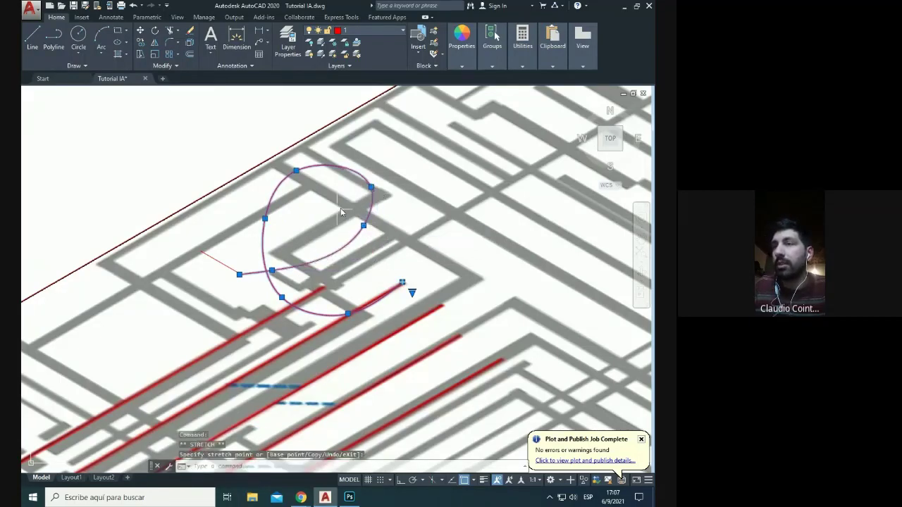
{"action": "key", "text": "Escape"}
{"action": "key", "text": "Escape"}
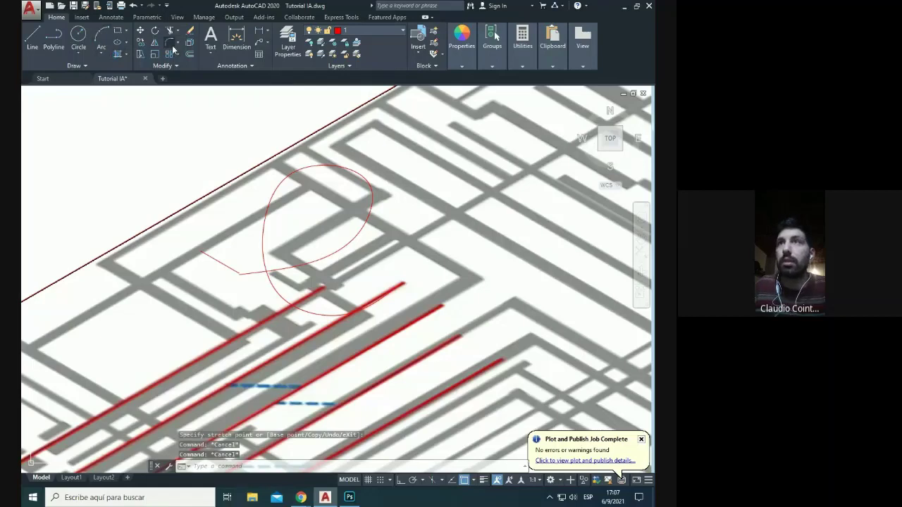
{"action": "left_click", "coordinate": [75, 65]}
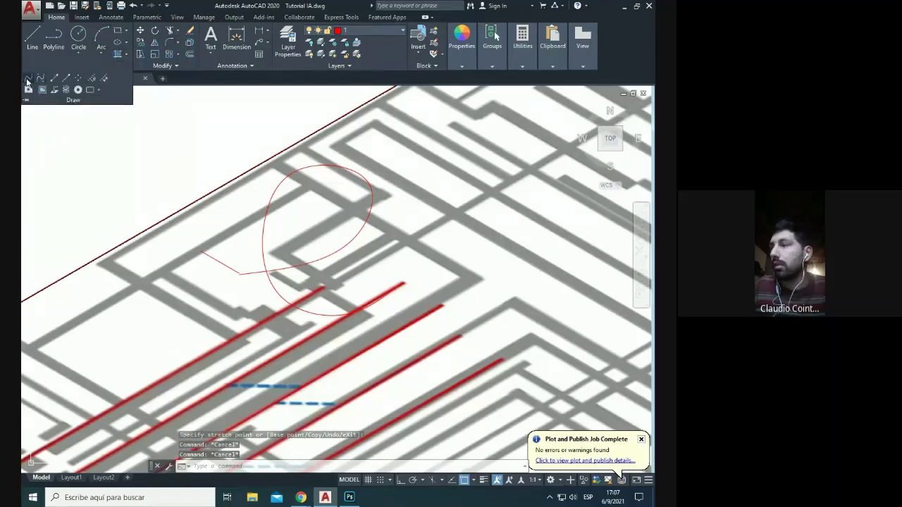
{"action": "left_click", "coordinate": [28, 78]}
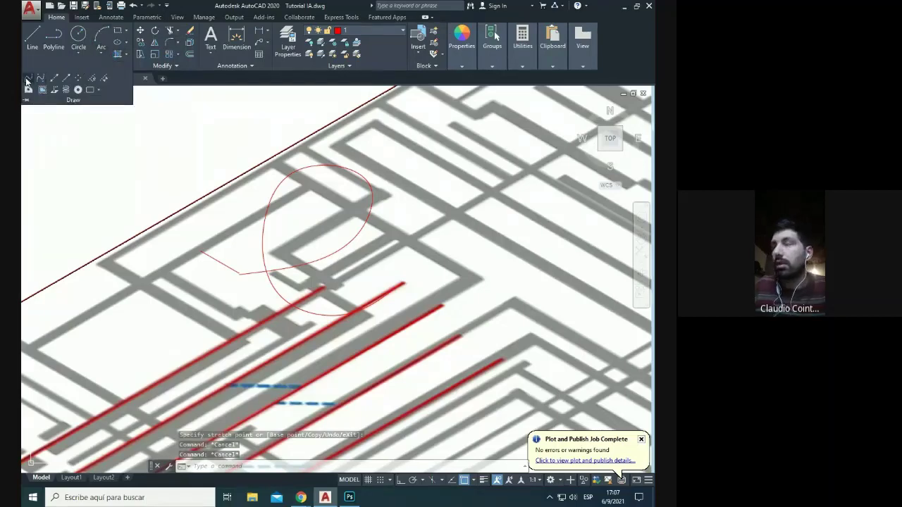
{"action": "left_click", "coordinate": [322, 288]}
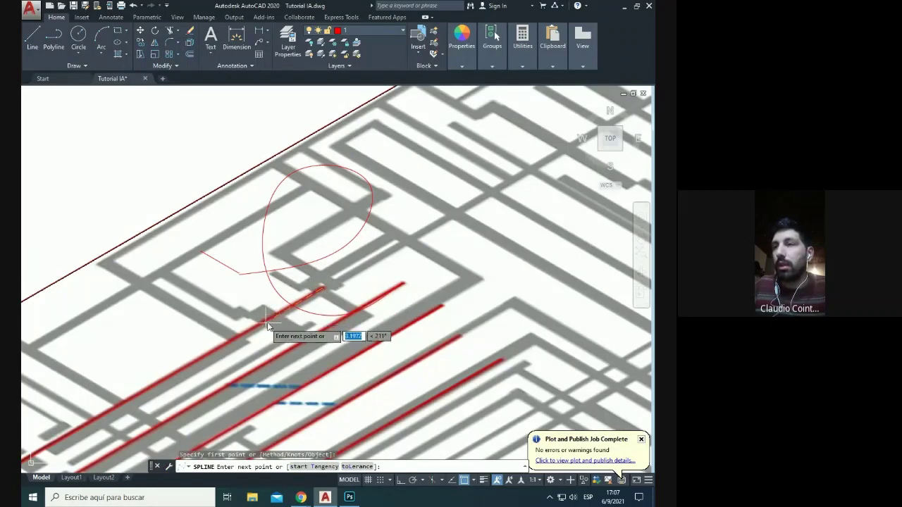
{"action": "key", "text": "Escape"}
{"action": "left_click", "coordinate": [300, 310]}
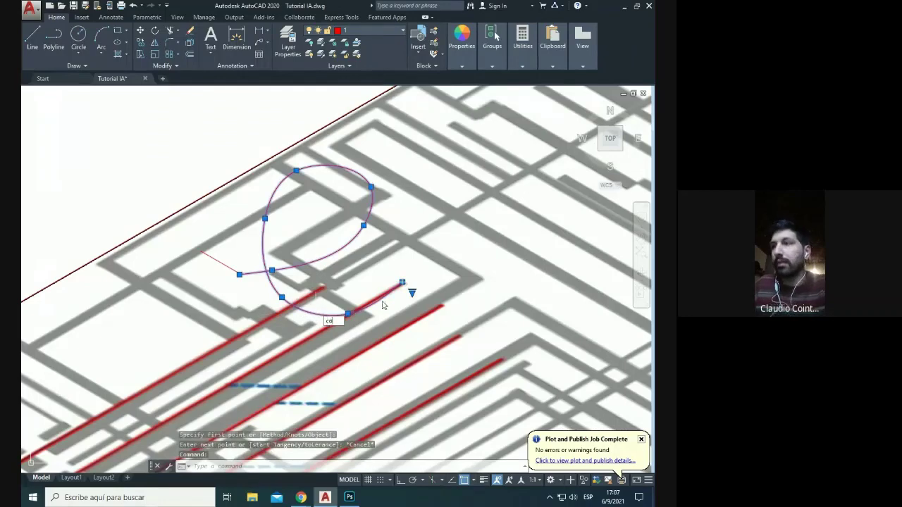
{"action": "key", "text": "Return"}
{"action": "left_click", "coordinate": [402, 283]}
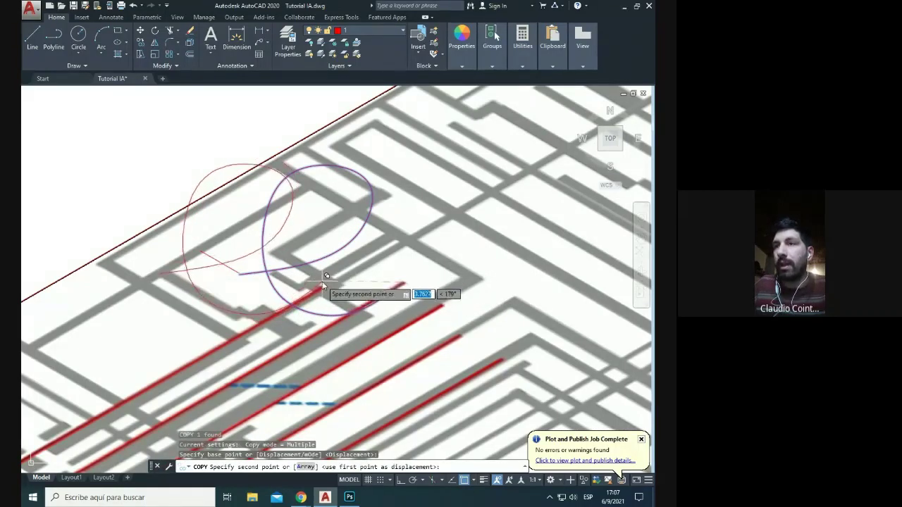
{"action": "key", "text": "Escape"}
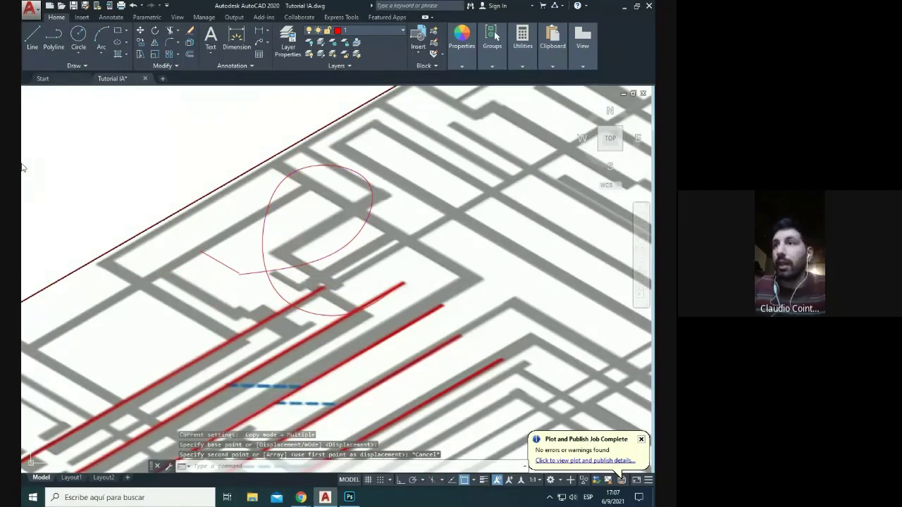
Step: Draw a second looping fit-point spline from the first red line's upper end to the short guide line's upper end
{"action": "left_click", "coordinate": [74, 66]}
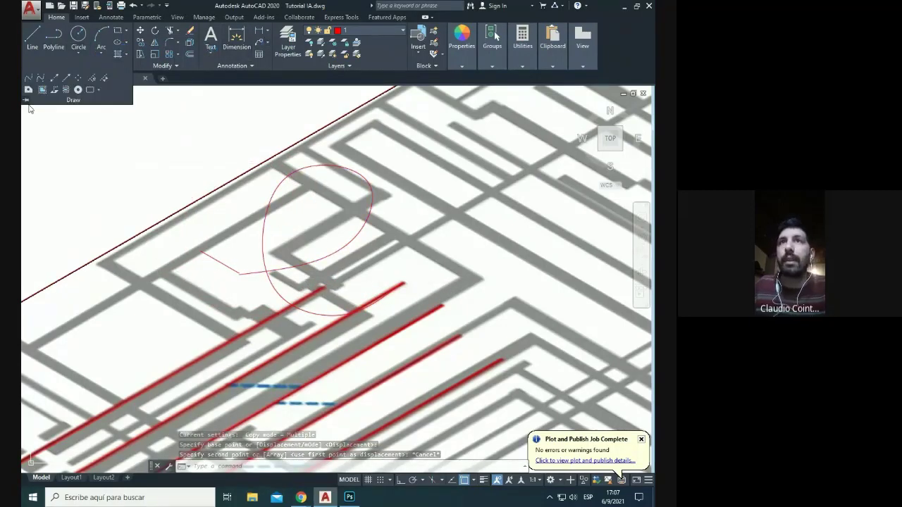
{"action": "left_click", "coordinate": [31, 77]}
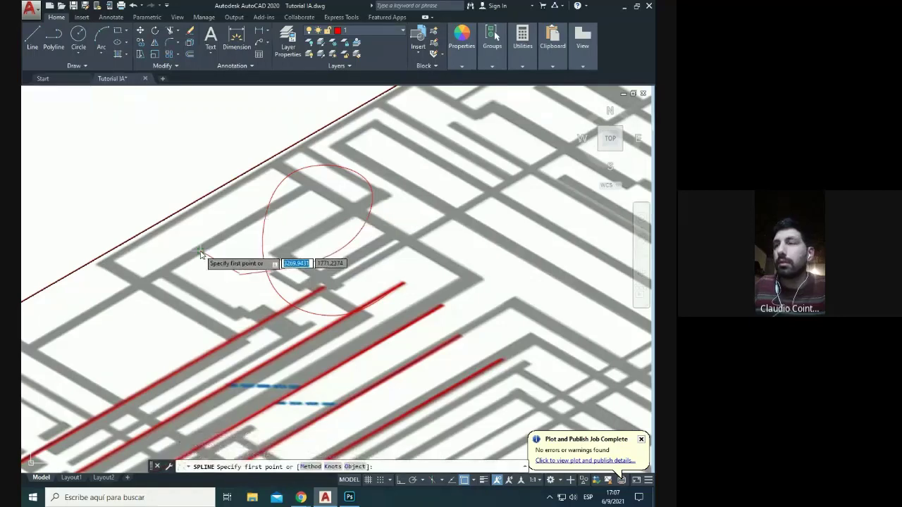
{"action": "left_click", "coordinate": [323, 284]}
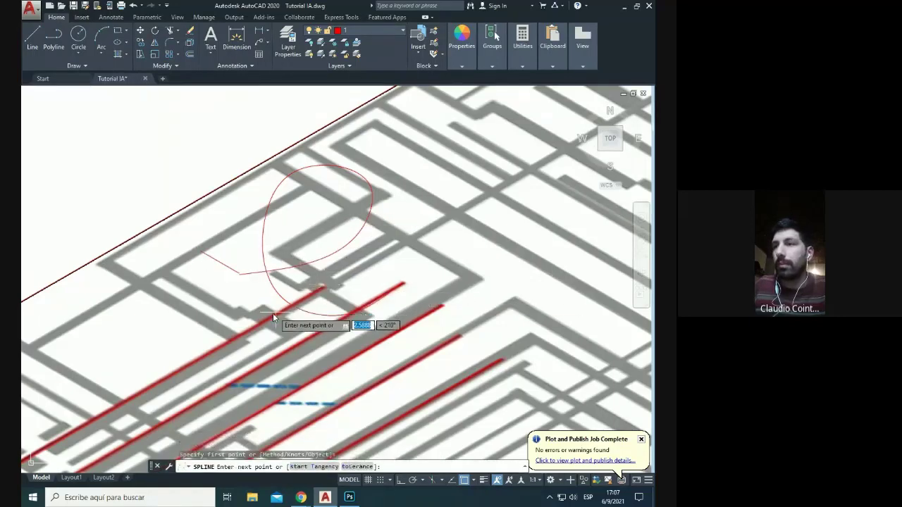
{"action": "left_click", "coordinate": [271, 316]}
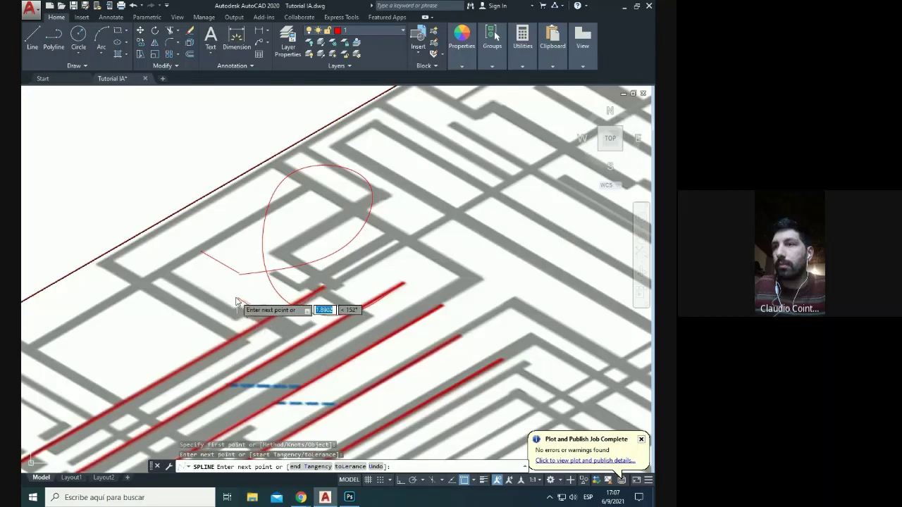
{"action": "left_click", "coordinate": [240, 313]}
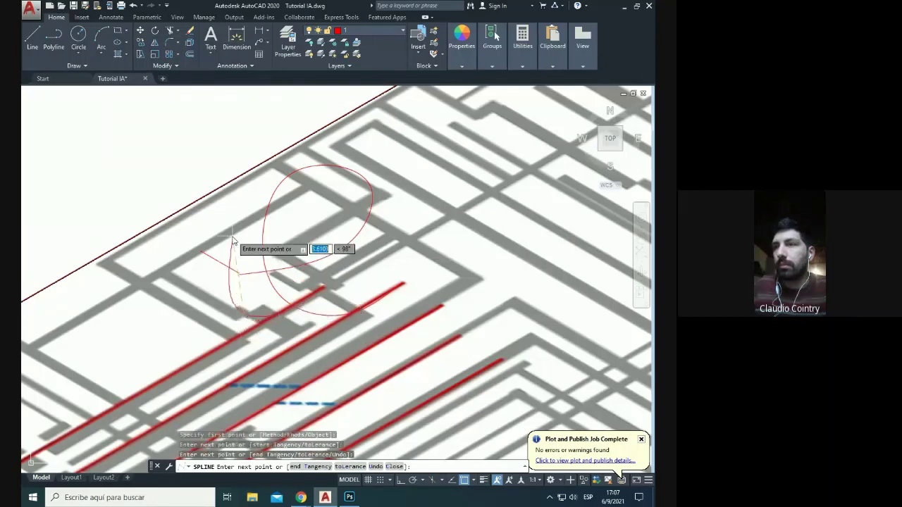
{"action": "left_click", "coordinate": [336, 151]}
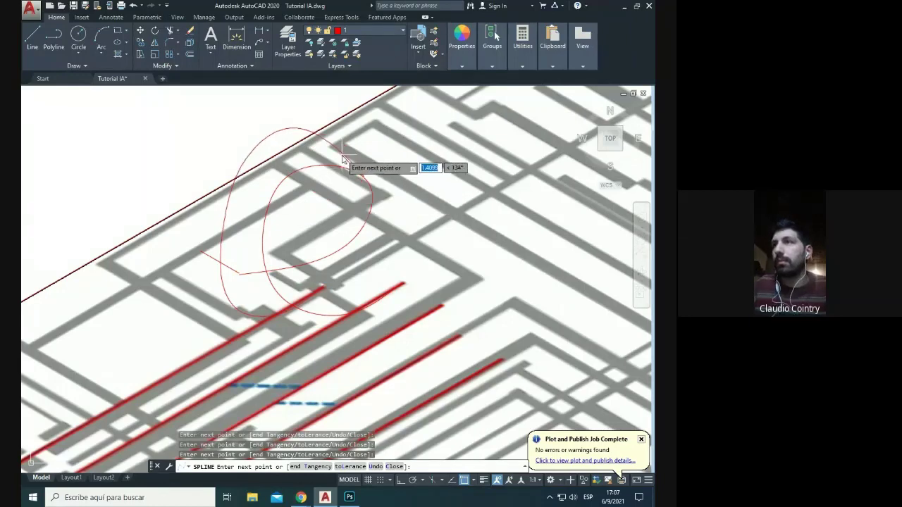
{"action": "scroll", "coordinate": [343, 160], "scroll_direction": "up", "scroll_amount": 2}
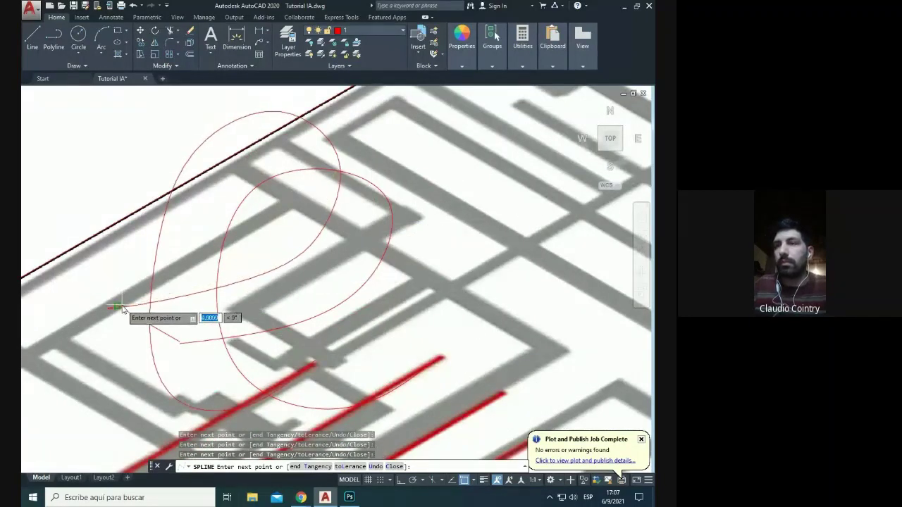
{"action": "key", "text": "Return"}
Step: Stretch the first spline's loose end point onto the lower end of the short guide line
{"action": "scroll", "coordinate": [266, 258], "scroll_direction": "down", "scroll_amount": 4}
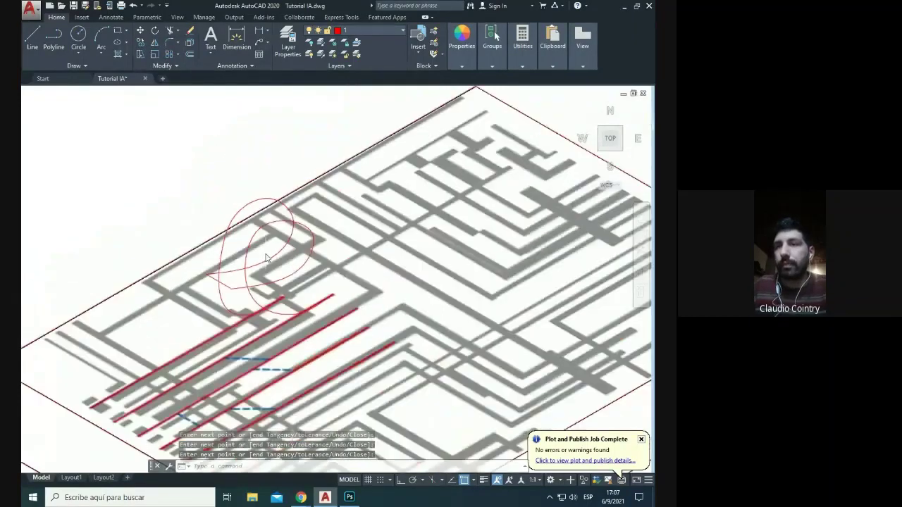
{"action": "scroll", "coordinate": [232, 281], "scroll_direction": "up", "scroll_amount": 8}
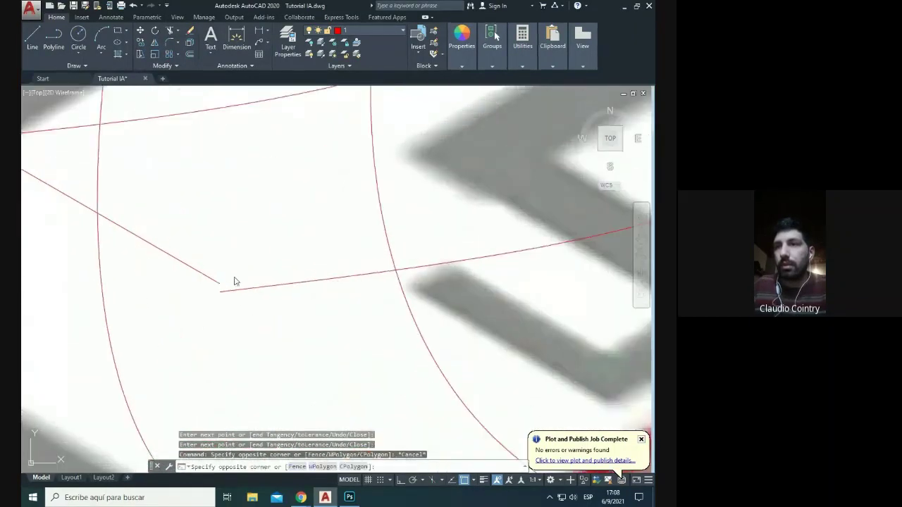
{"action": "left_click", "coordinate": [221, 292]}
{"action": "left_click", "coordinate": [220, 292]}
{"action": "key", "text": "Escape"}
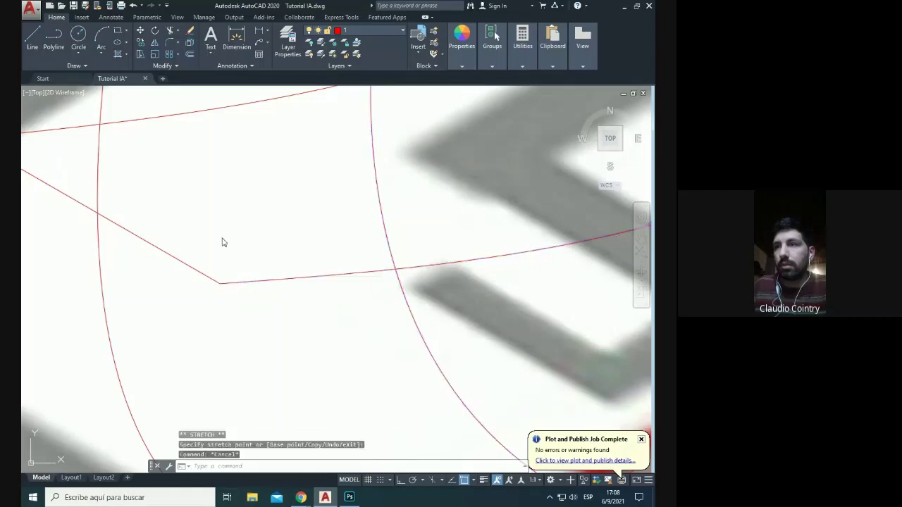
Step: Stretch the second spline's left fit point outward and its two lower fit points upward to smooth the curve
{"action": "scroll", "coordinate": [234, 285], "scroll_direction": "down", "scroll_amount": 5}
{"action": "scroll", "coordinate": [235, 286], "scroll_direction": "down", "scroll_amount": 3}
{"action": "left_click", "coordinate": [232, 308]}
{"action": "left_click", "coordinate": [215, 236]}
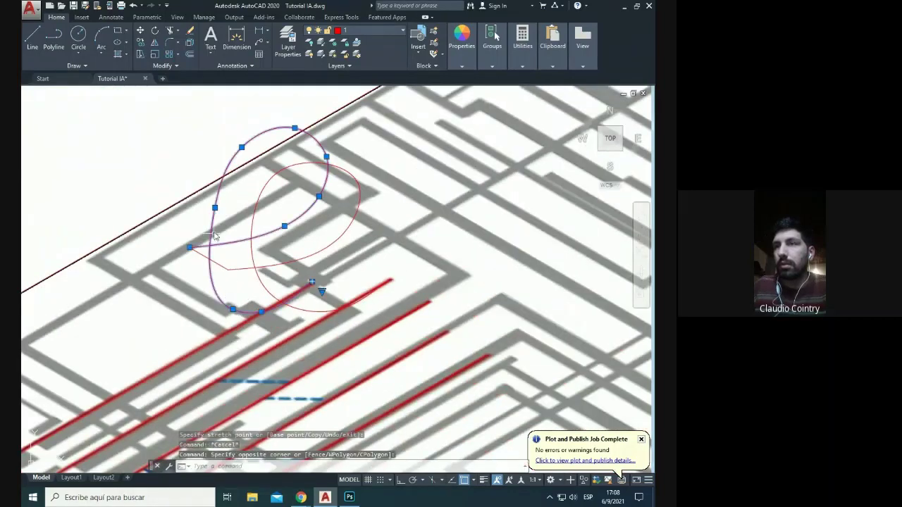
{"action": "left_click", "coordinate": [215, 209]}
{"action": "left_click", "coordinate": [209, 204]}
{"action": "left_click", "coordinate": [233, 308]}
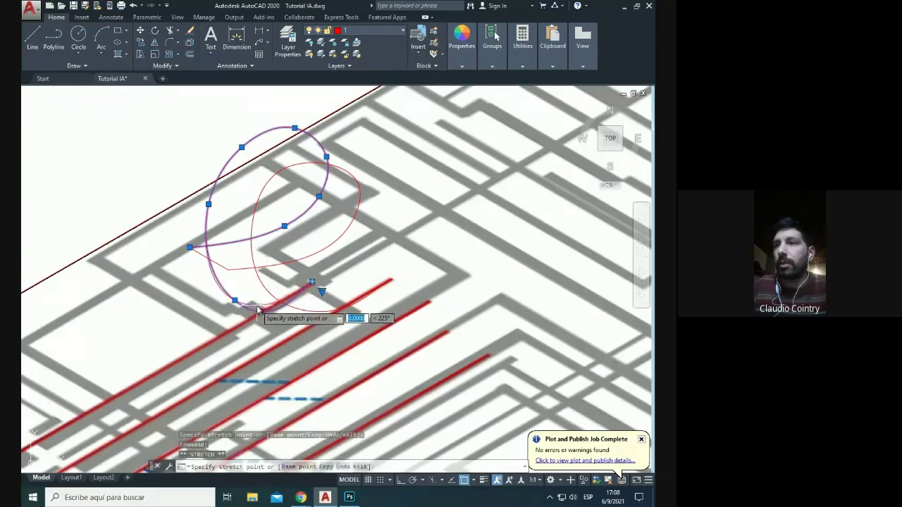
{"action": "scroll", "coordinate": [262, 312], "scroll_direction": "up", "scroll_amount": 5}
{"action": "scroll", "coordinate": [261, 317], "scroll_direction": "up", "scroll_amount": 2}
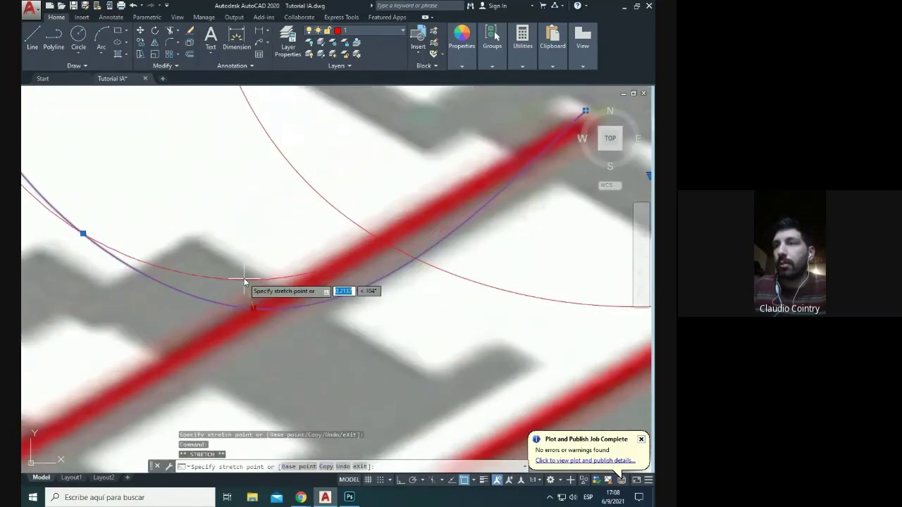
{"action": "left_click", "coordinate": [244, 278]}
{"action": "scroll", "coordinate": [271, 310], "scroll_direction": "down", "scroll_amount": 6}
{"action": "key", "text": "Escape"}
{"action": "key", "text": "Escape"}
Step: Stretch the first spline's left and lower-left fit points inward to narrow that side of the loop
{"action": "scroll", "coordinate": [248, 294], "scroll_direction": "up", "scroll_amount": 4}
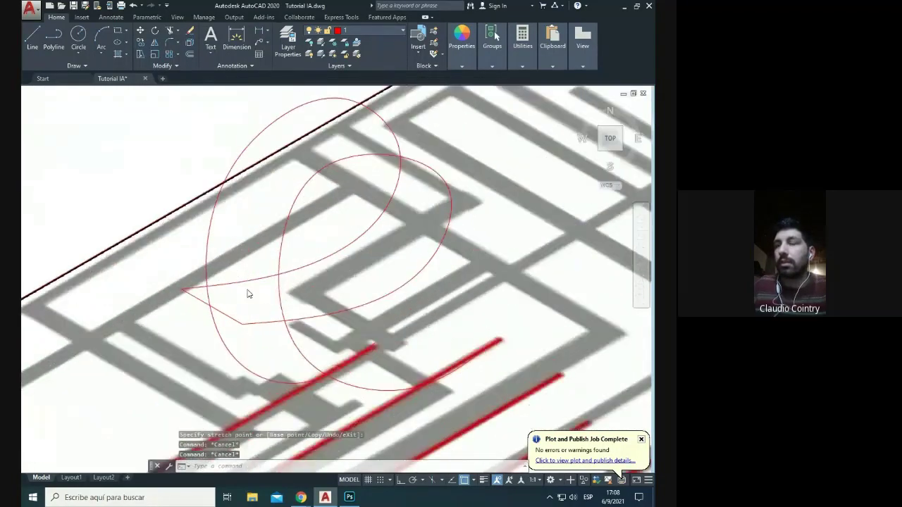
{"action": "left_click", "coordinate": [241, 312]}
{"action": "left_click", "coordinate": [260, 297]}
{"action": "key", "text": "Escape"}
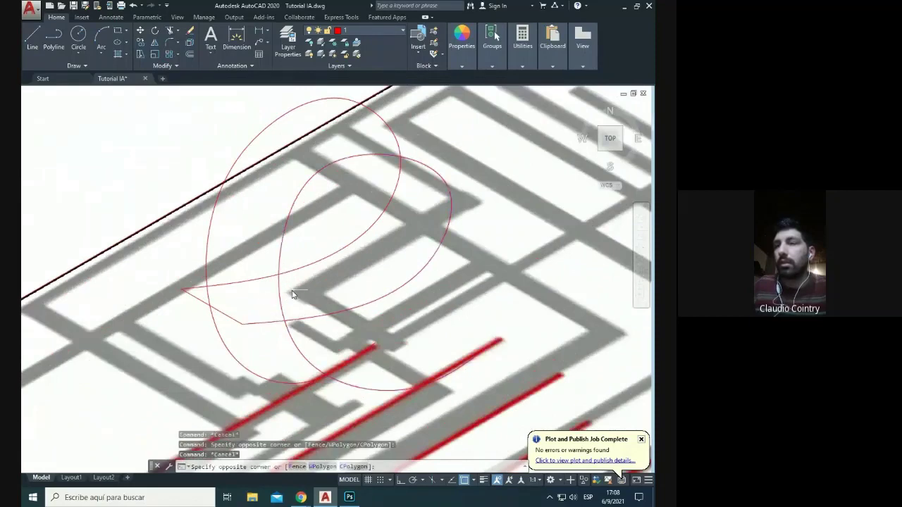
{"action": "left_click", "coordinate": [282, 296]}
{"action": "left_click", "coordinate": [283, 240]}
{"action": "left_click", "coordinate": [303, 230]}
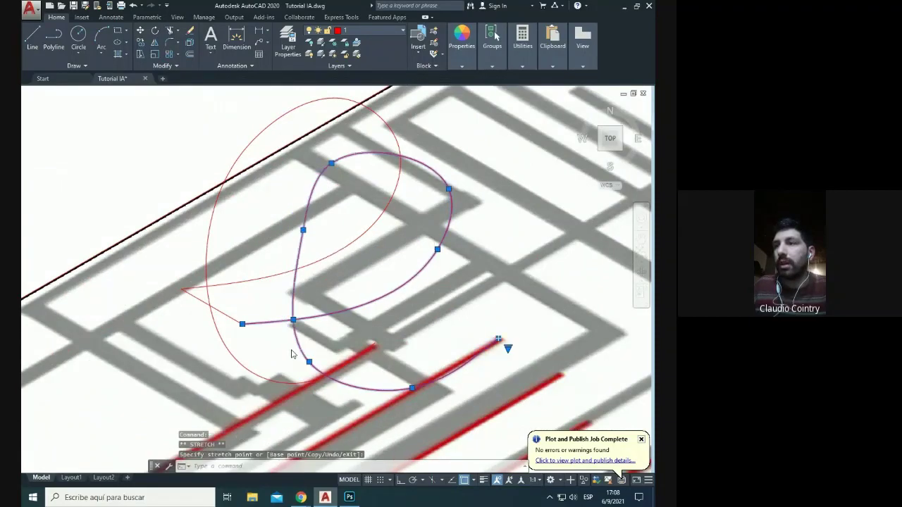
{"action": "left_click", "coordinate": [320, 345]}
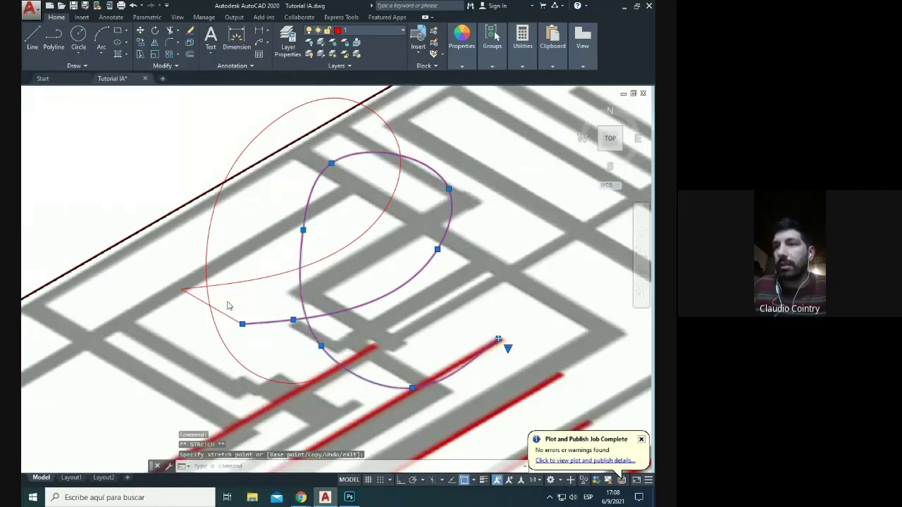
Step: Stretch the second spline's left and two upper fit points to narrow the loop and lower its top
{"action": "left_click", "coordinate": [209, 280]}
{"action": "left_click", "coordinate": [203, 257]}
{"action": "left_click", "coordinate": [211, 221]}
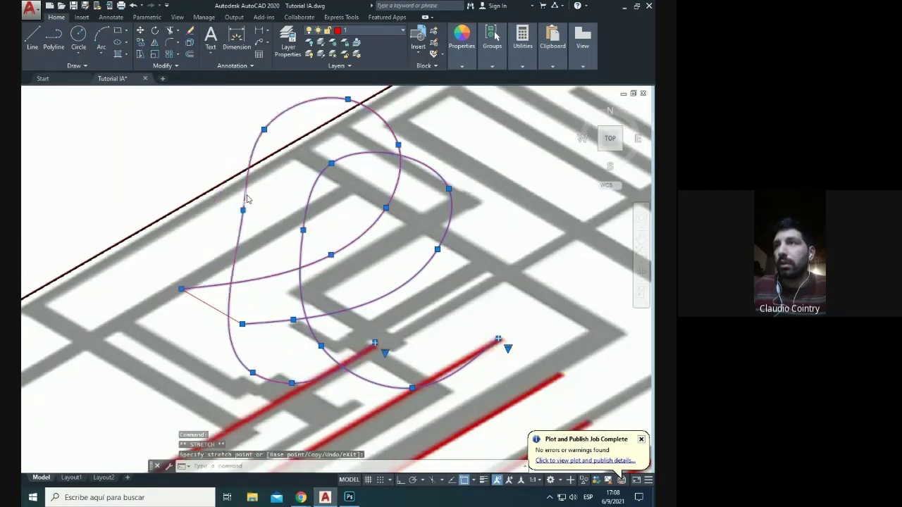
{"action": "left_click", "coordinate": [288, 121]}
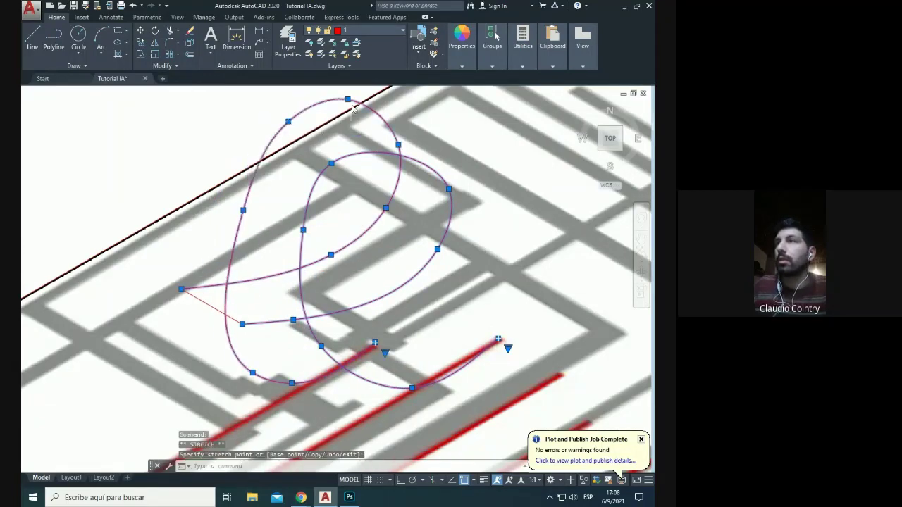
{"action": "left_click", "coordinate": [348, 99]}
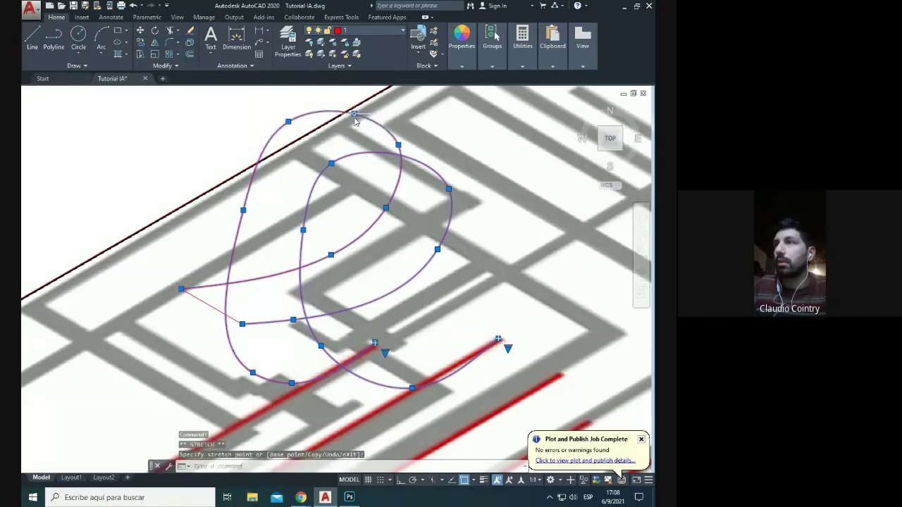
Step: Stretch the second spline's two lower fit points up and inward so the curve passes through the guide line's lower end
{"action": "left_click", "coordinate": [245, 211]}
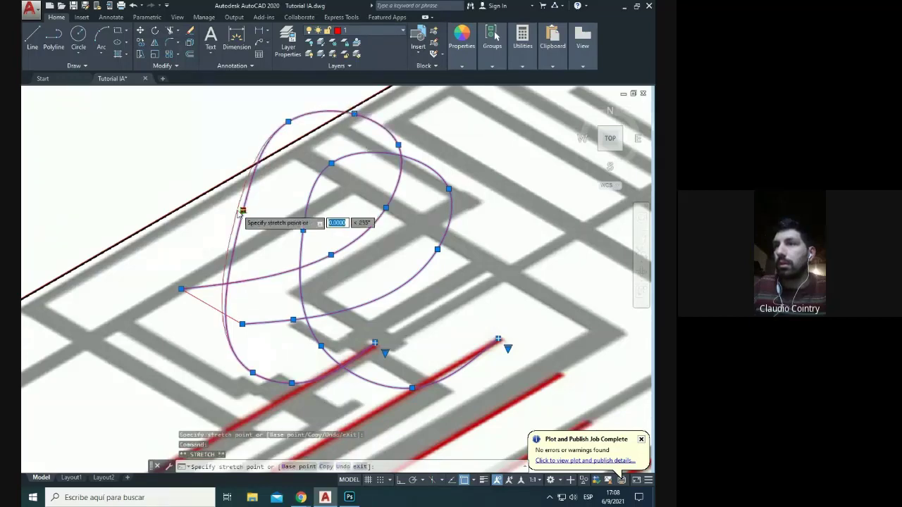
{"action": "left_click", "coordinate": [252, 372]}
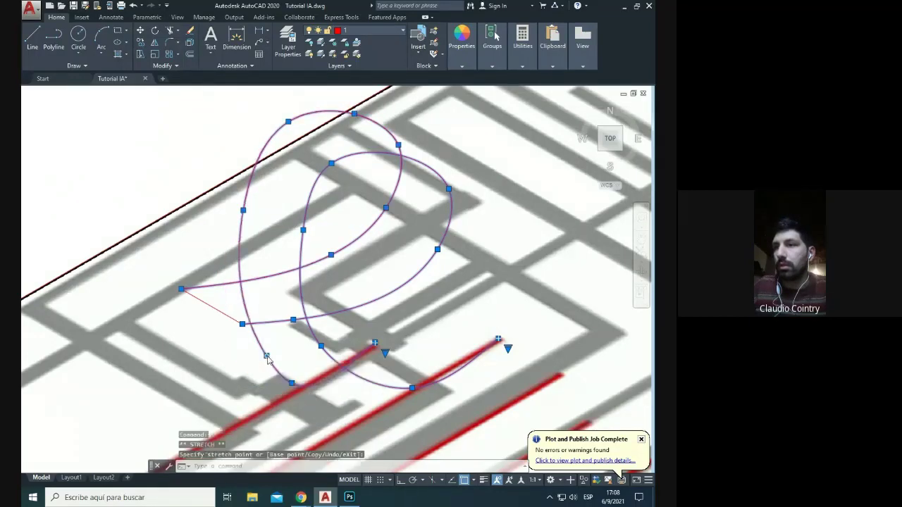
{"action": "left_click", "coordinate": [300, 372]}
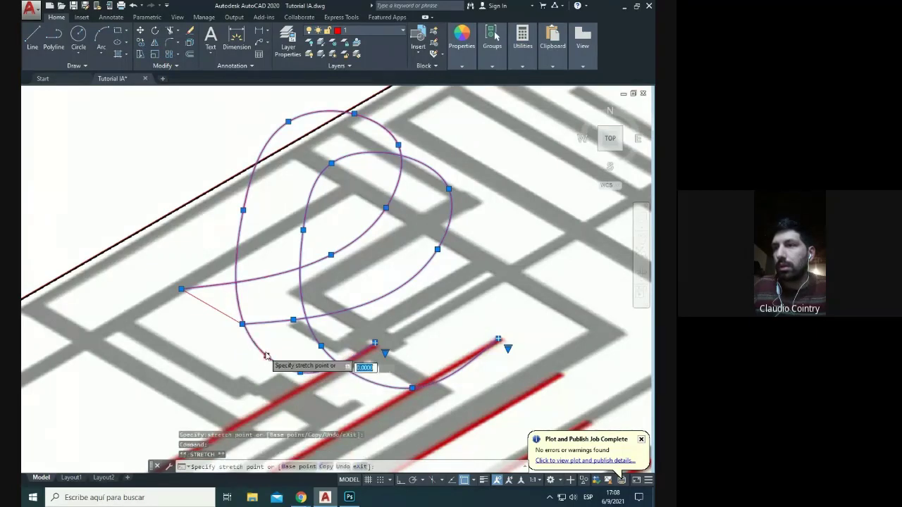
{"action": "key", "text": "Escape"}
{"action": "key", "text": "Escape"}
{"action": "scroll", "coordinate": [274, 321], "scroll_direction": "down", "scroll_amount": 2}
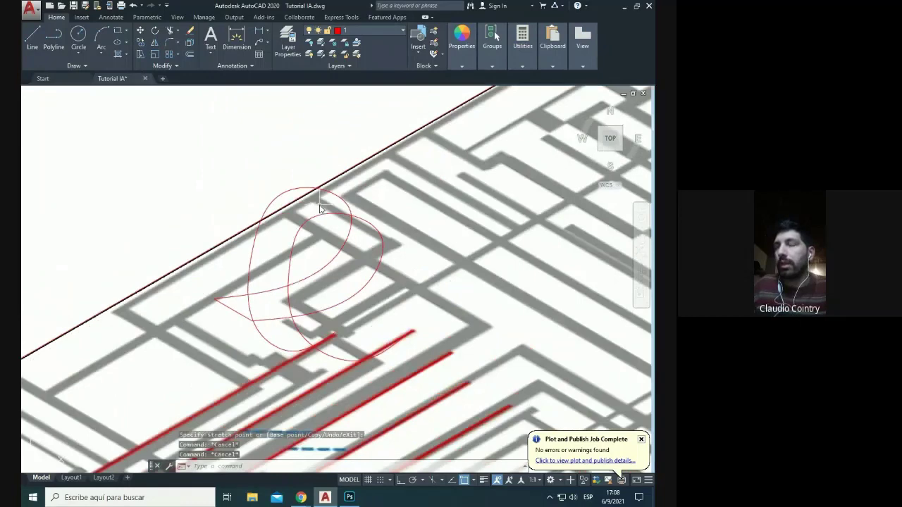
{"action": "scroll", "coordinate": [324, 208], "scroll_direction": "up", "scroll_amount": 2}
{"action": "scroll", "coordinate": [327, 210], "scroll_direction": "down", "scroll_amount": 3}
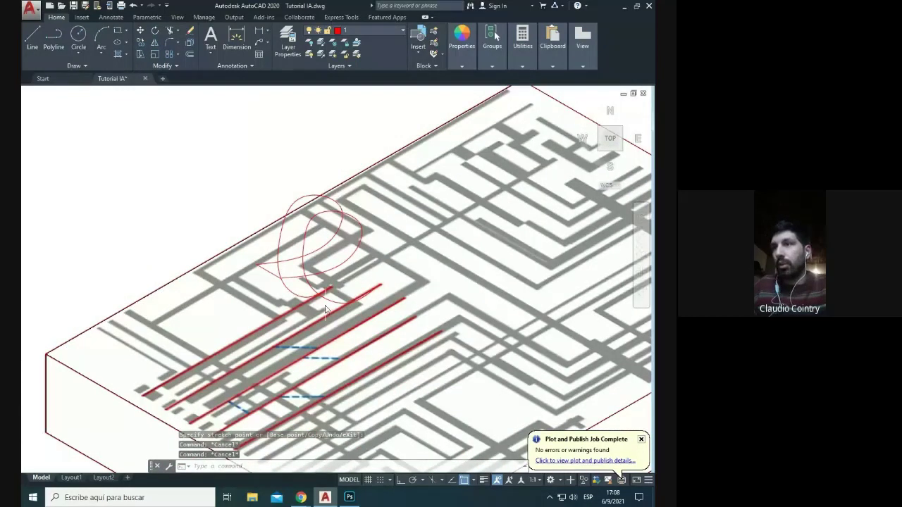
{"action": "scroll", "coordinate": [310, 306], "scroll_direction": "up", "scroll_amount": 4}
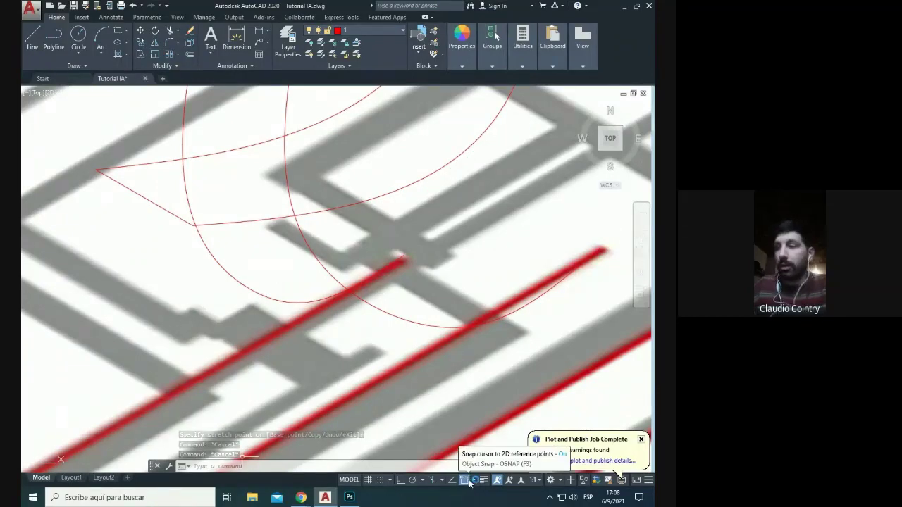
Step: Toggle the Tangent object snap and draw a line from near the first loop's bottom to the second loop's bottom
{"action": "left_click", "coordinate": [473, 481]}
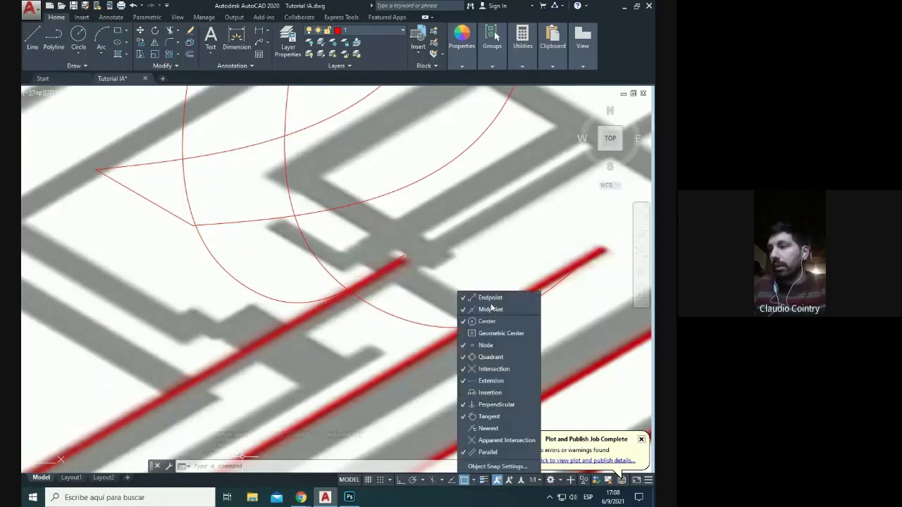
{"action": "left_click", "coordinate": [486, 418]}
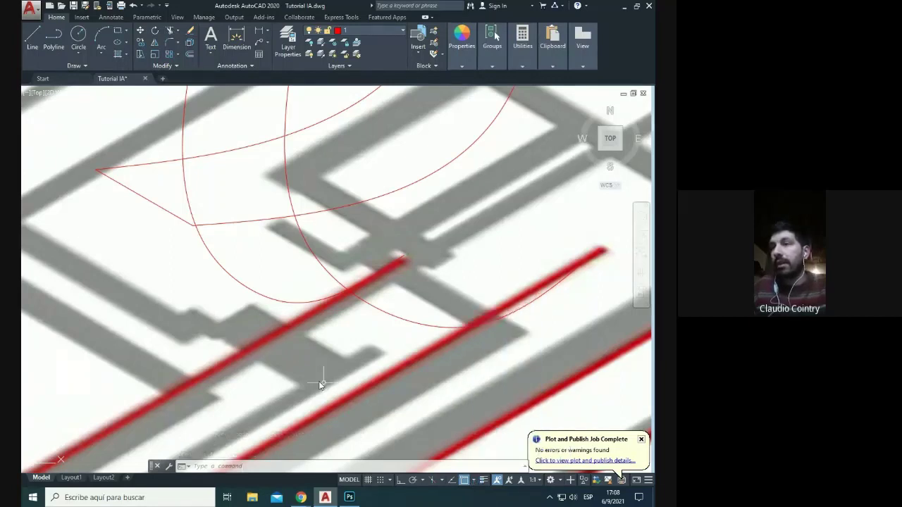
{"action": "key", "text": "Return"}
{"action": "left_click", "coordinate": [276, 303]}
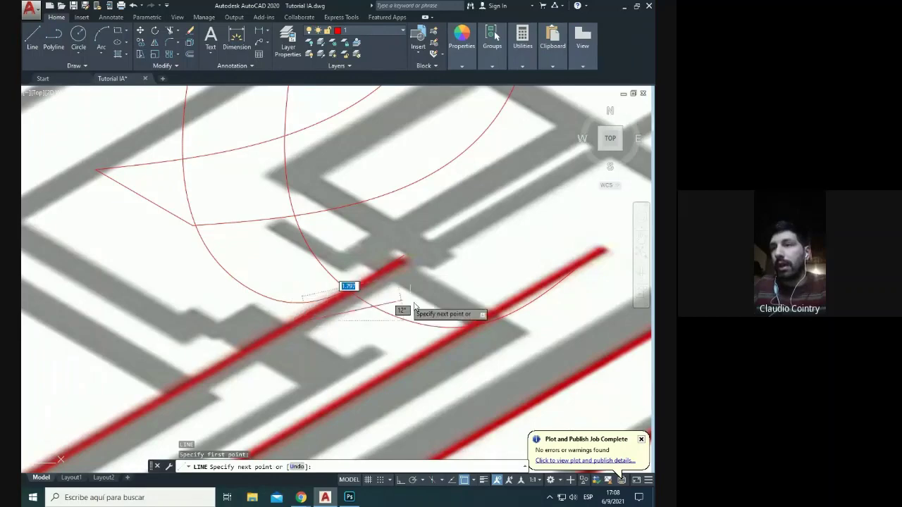
{"action": "left_click", "coordinate": [444, 345]}
{"action": "key", "text": "Escape"}
Step: Stretch the lower connecting line's left endpoint up and outward onto the first spline's curve
{"action": "left_click", "coordinate": [327, 327]}
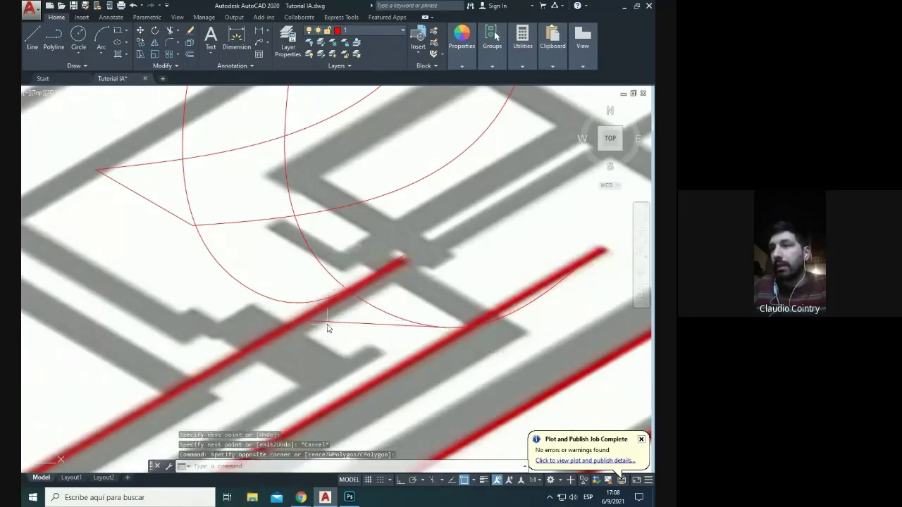
{"action": "left_click", "coordinate": [308, 321]}
{"action": "left_click", "coordinate": [308, 324]}
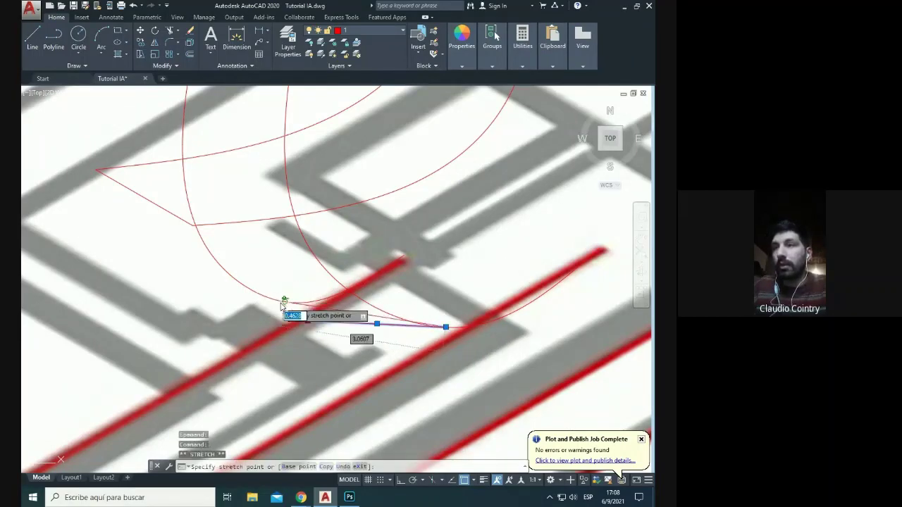
{"action": "key", "text": "Escape"}
{"action": "scroll", "coordinate": [347, 339], "scroll_direction": "down", "scroll_amount": 3}
{"action": "key", "text": "Escape"}
Step: Draw a line connecting the upper-right shoulders of the second and first loops
{"action": "scroll", "coordinate": [337, 331], "scroll_direction": "up", "scroll_amount": 2}
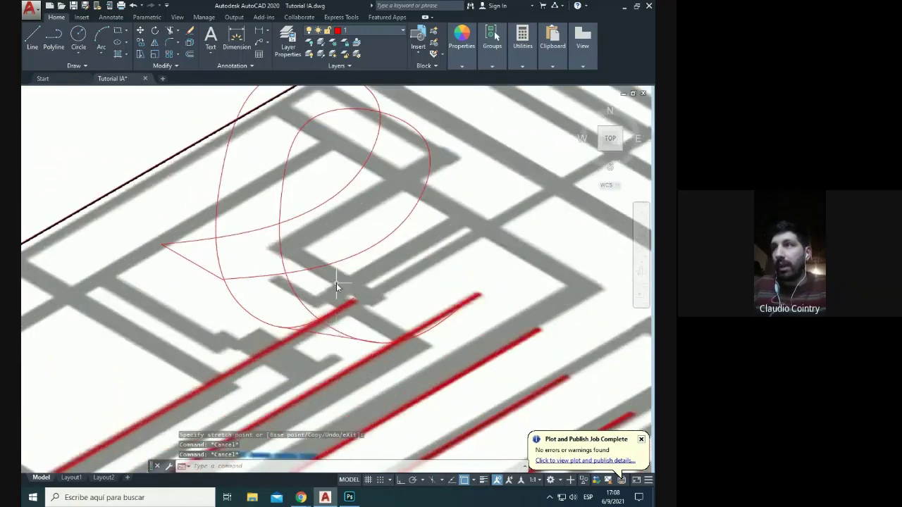
{"action": "scroll", "coordinate": [295, 333], "scroll_direction": "down", "scroll_amount": 2}
{"action": "type", "text": "l"}
{"action": "key", "text": "Return"}
{"action": "left_click", "coordinate": [354, 208]}
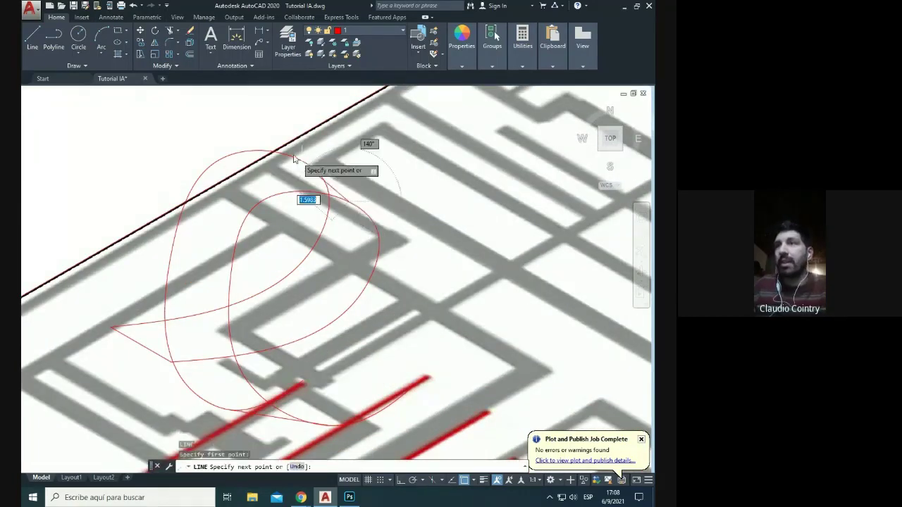
{"action": "left_click", "coordinate": [316, 171]}
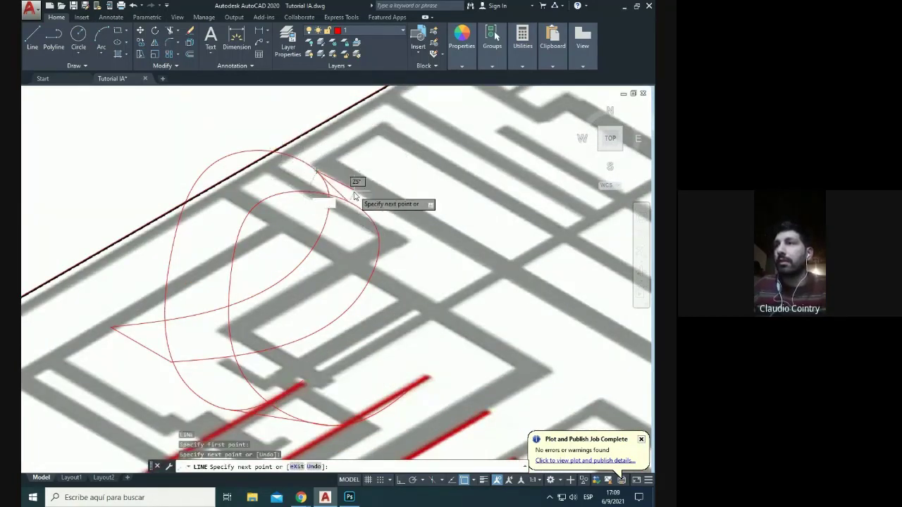
{"action": "key", "text": "Escape"}
Step: Stretch both endpoints of the upper connecting line outward along the loops so it meets both curves tangentially
{"action": "left_click", "coordinate": [338, 193]}
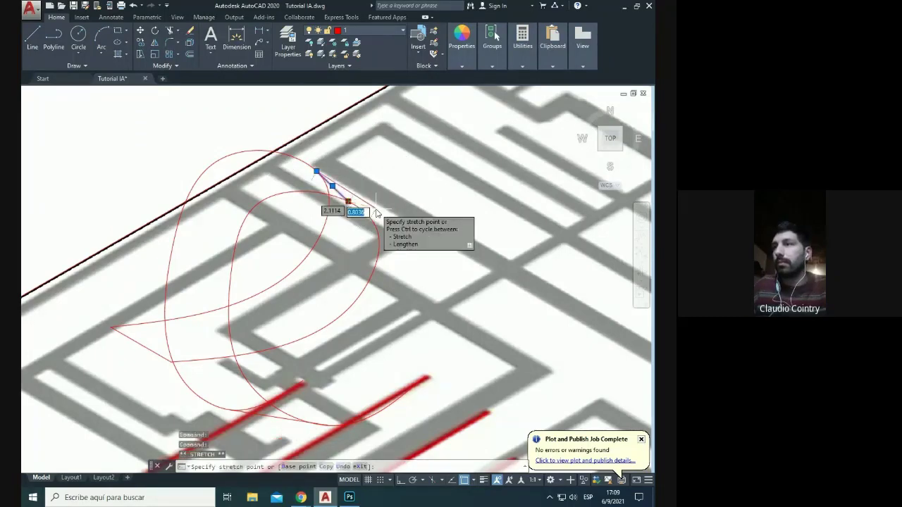
{"action": "left_click", "coordinate": [348, 202]}
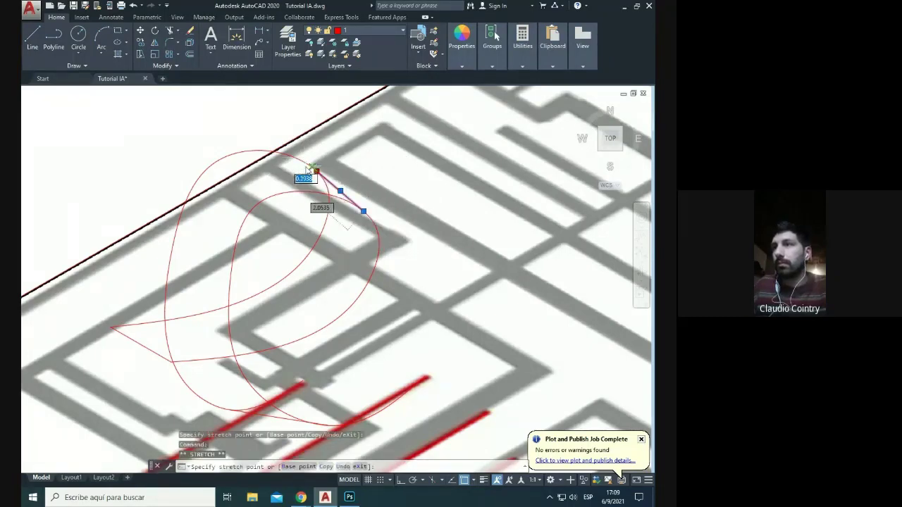
{"action": "key", "text": "Escape"}
{"action": "key", "text": "Escape"}
{"action": "scroll", "coordinate": [334, 159], "scroll_direction": "down", "scroll_amount": 3}
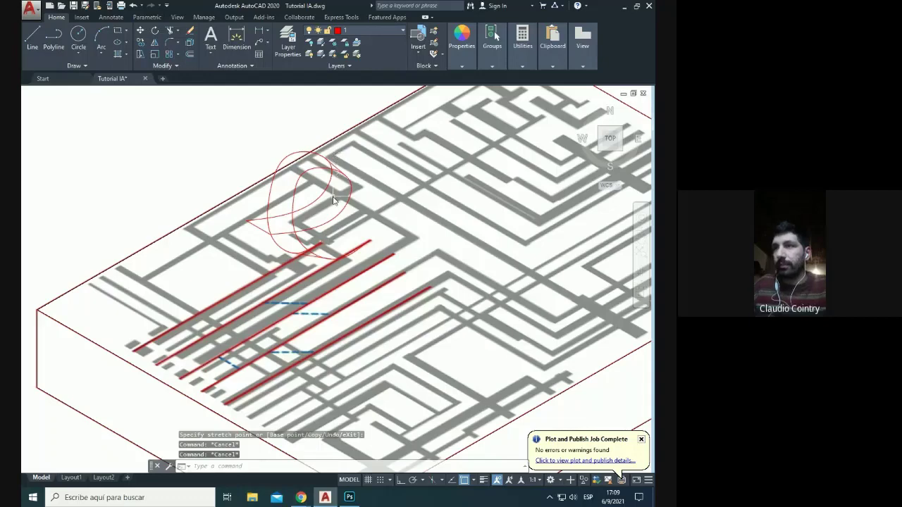
Step: Try to trim the first spline beyond the lower connecting line using all objects as cutting edges, and undo the trim
{"action": "scroll", "coordinate": [322, 268], "scroll_direction": "up", "scroll_amount": 3}
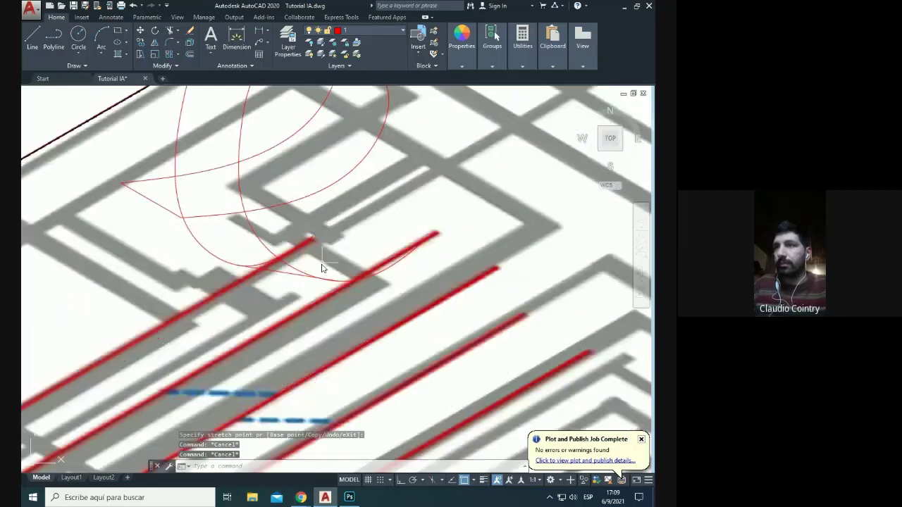
{"action": "scroll", "coordinate": [265, 268], "scroll_direction": "up", "scroll_amount": 2}
{"action": "left_click", "coordinate": [276, 269]}
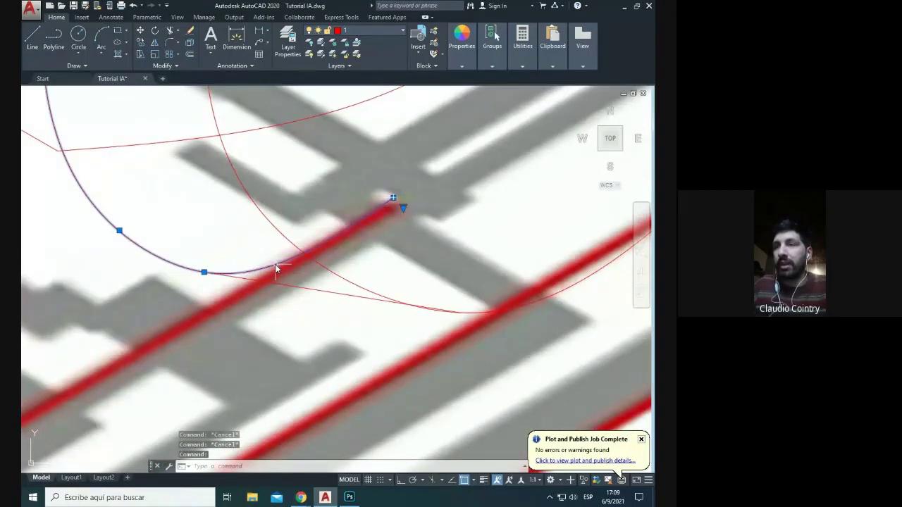
{"action": "key", "text": "Escape"}
{"action": "type", "text": "tr"}
{"action": "key", "text": "Return"}
{"action": "key", "text": "Return"}
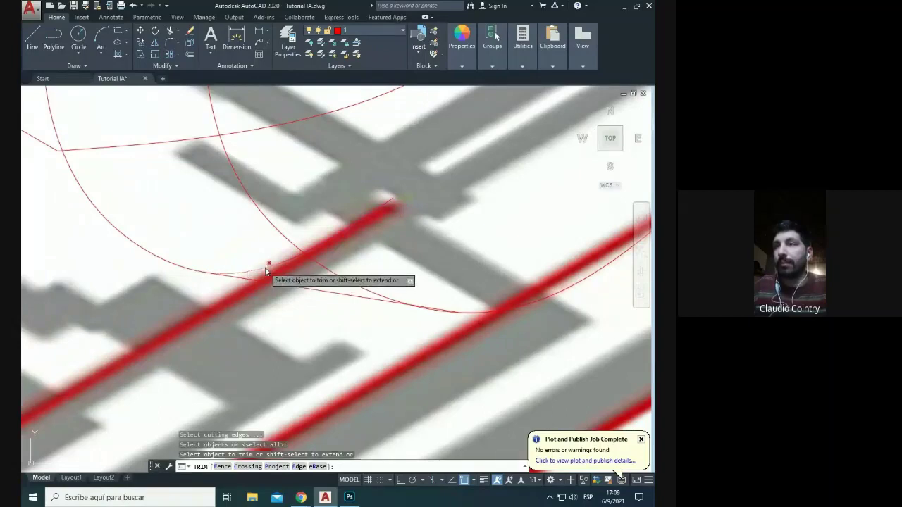
{"action": "left_click", "coordinate": [267, 267]}
{"action": "key", "text": "Escape"}
{"action": "key", "text": "Escape"}
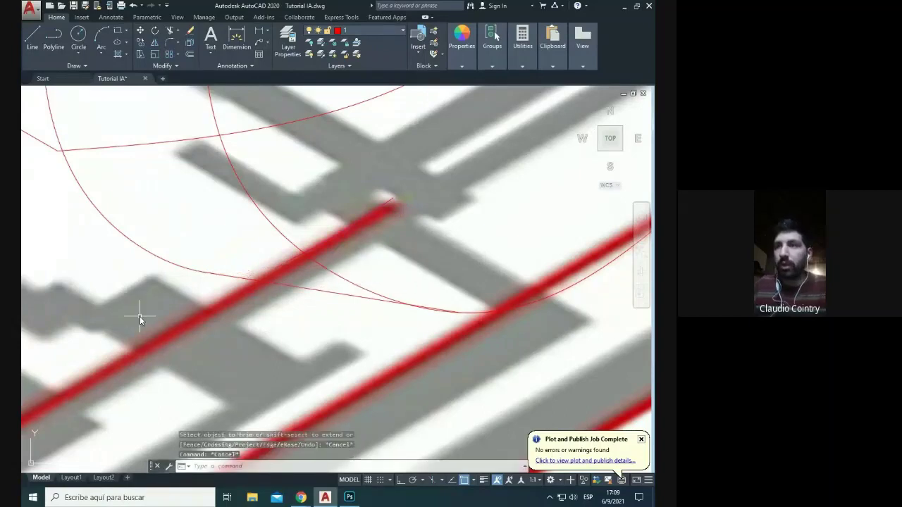
{"action": "type", "text": "u"}
{"action": "key", "text": "Return"}
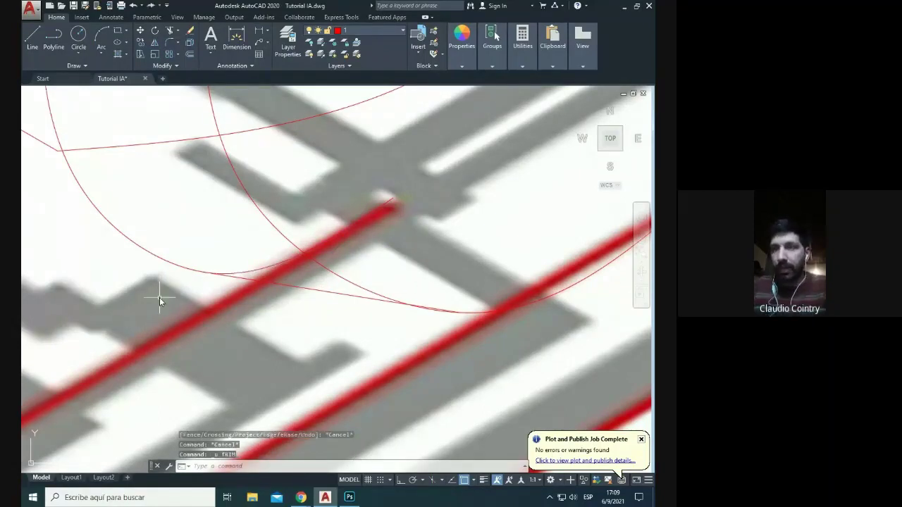
{"action": "type", "text": "tr"}
{"action": "key", "text": "Return"}
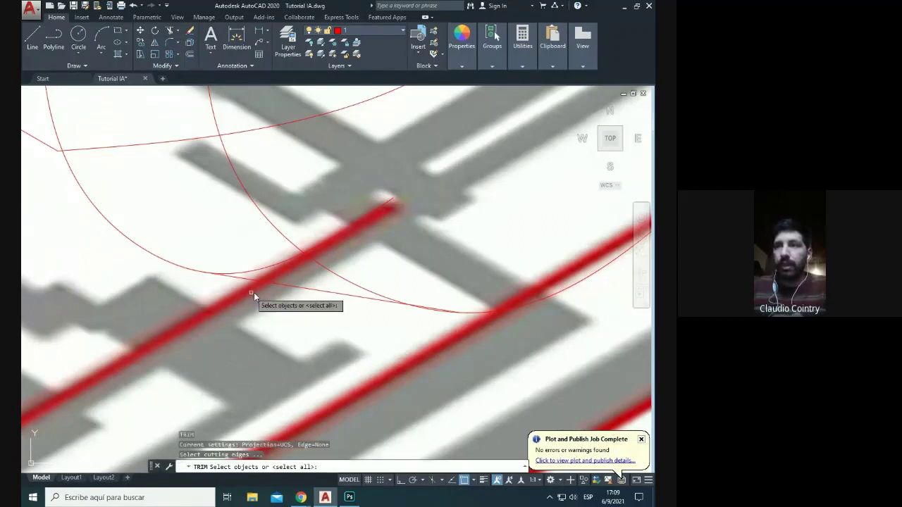
{"action": "scroll", "coordinate": [258, 303], "scroll_direction": "down", "scroll_amount": 2}
{"action": "scroll", "coordinate": [258, 303], "scroll_direction": "down", "scroll_amount": 1}
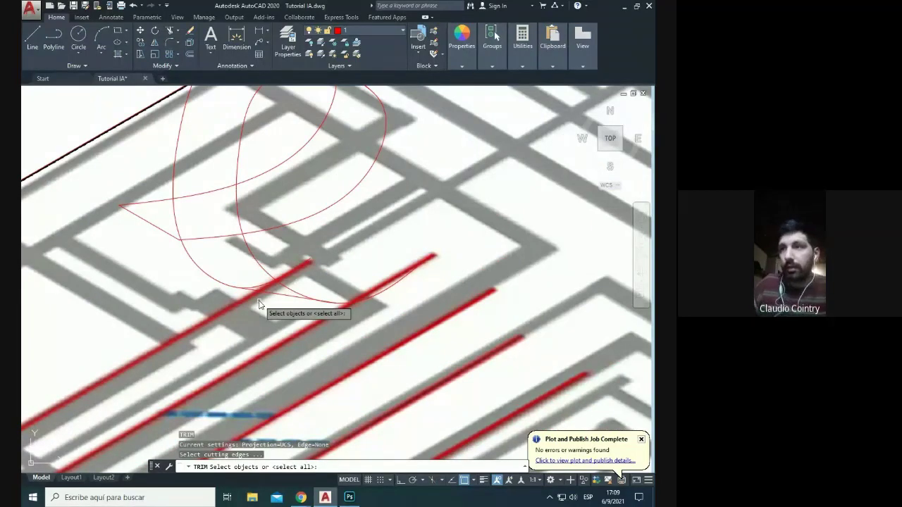
{"action": "scroll", "coordinate": [239, 293], "scroll_direction": "up", "scroll_amount": 3}
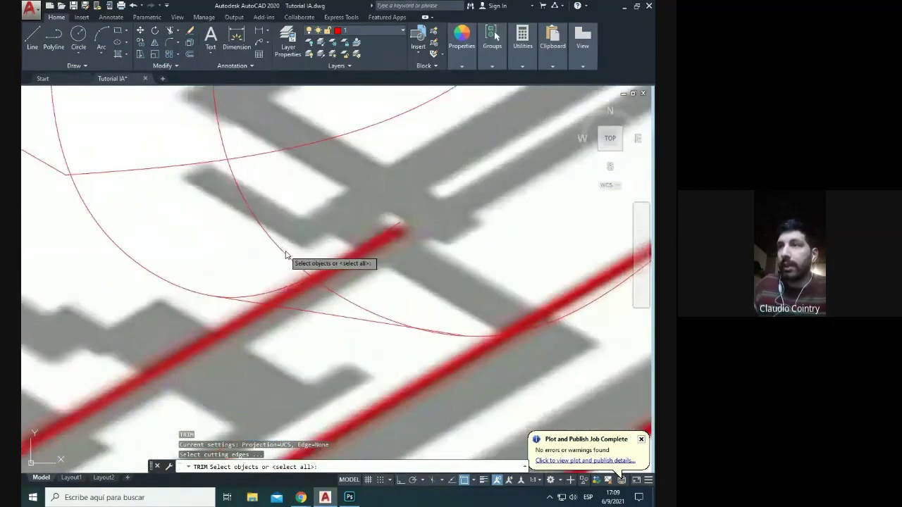
{"action": "left_click", "coordinate": [286, 255]}
{"action": "left_click", "coordinate": [279, 261]}
{"action": "scroll", "coordinate": [331, 297], "scroll_direction": "down", "scroll_amount": 2}
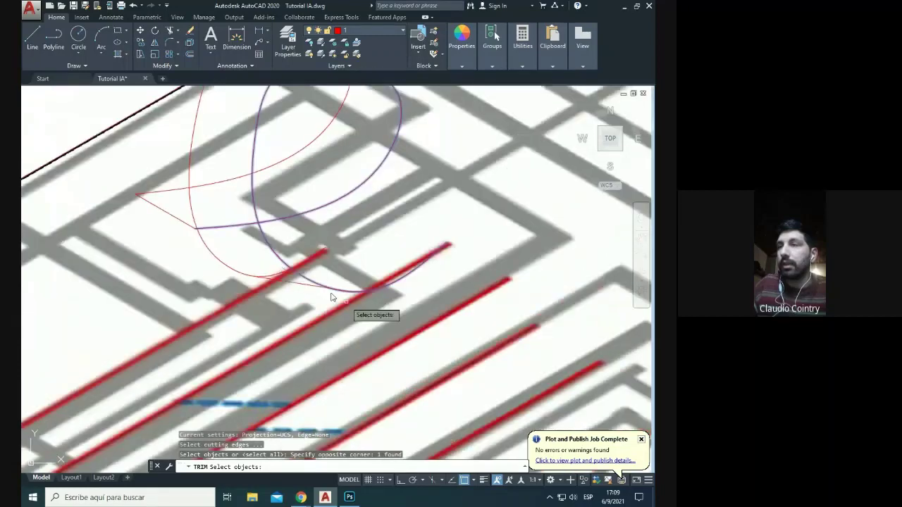
{"action": "scroll", "coordinate": [275, 258], "scroll_direction": "up", "scroll_amount": 3}
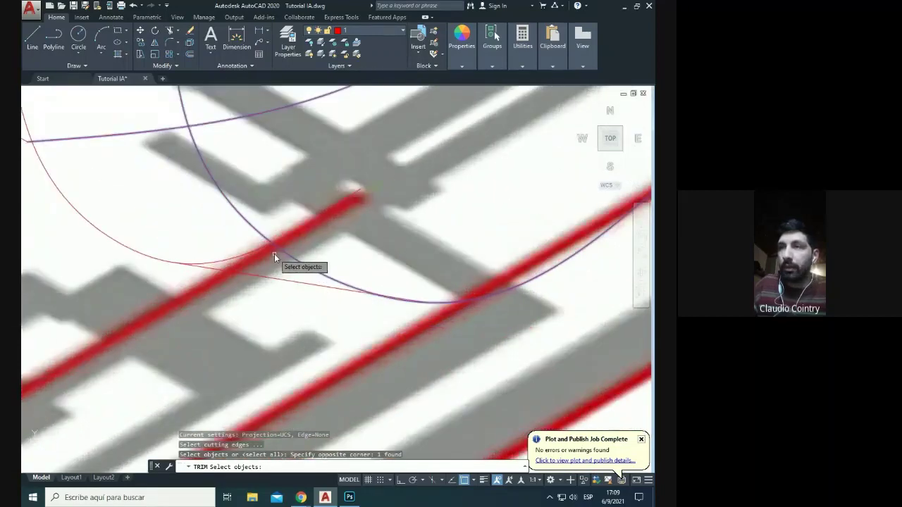
{"action": "key", "text": "Return"}
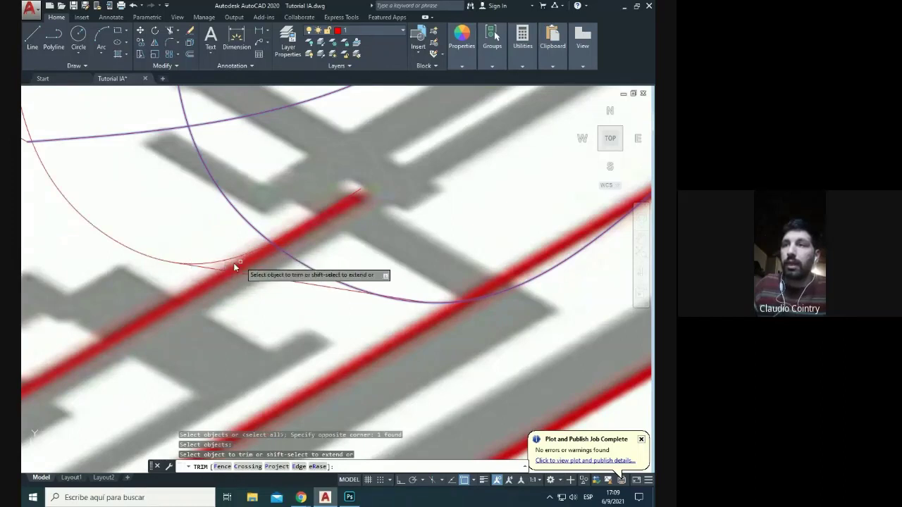
{"action": "key", "text": "Escape"}
Step: Trim the first spline's section between the lower connecting line and the second spline, using those two objects as cutting edges
{"action": "type", "text": "tr"}
{"action": "key", "text": "Return"}
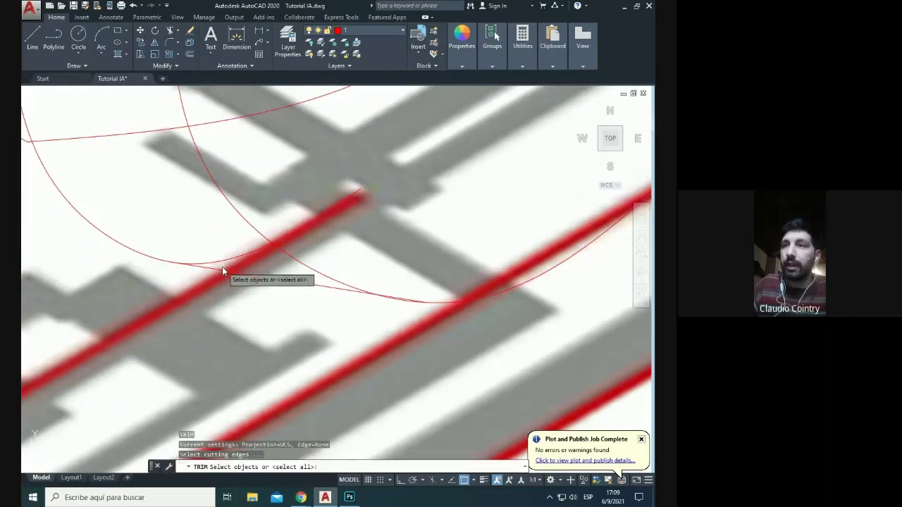
{"action": "left_click", "coordinate": [221, 268]}
{"action": "left_click", "coordinate": [240, 220]}
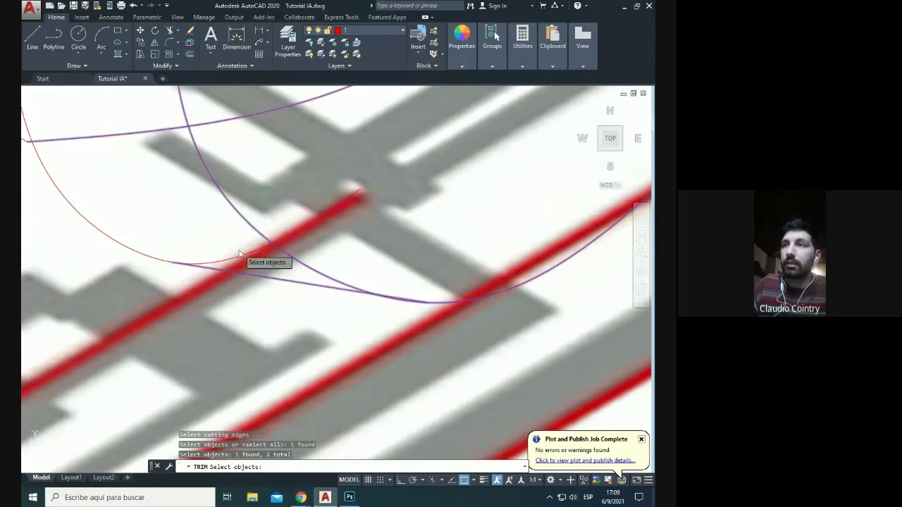
{"action": "key", "text": "Return"}
{"action": "key", "text": "Escape"}
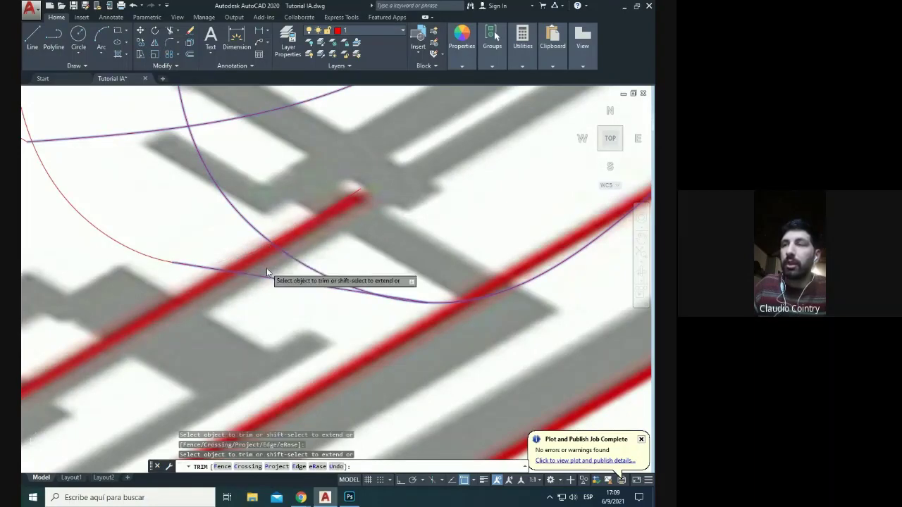
{"action": "scroll", "coordinate": [282, 282], "scroll_direction": "down", "scroll_amount": 5}
{"action": "key", "text": "Escape"}
{"action": "scroll", "coordinate": [233, 228], "scroll_direction": "up", "scroll_amount": 3}
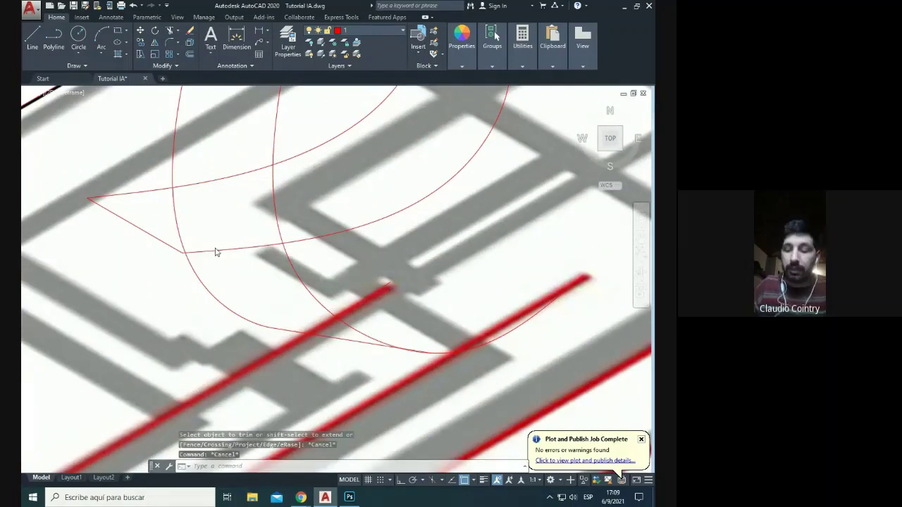
{"action": "type", "text": "ts or"}
{"action": "key", "text": "Return"}
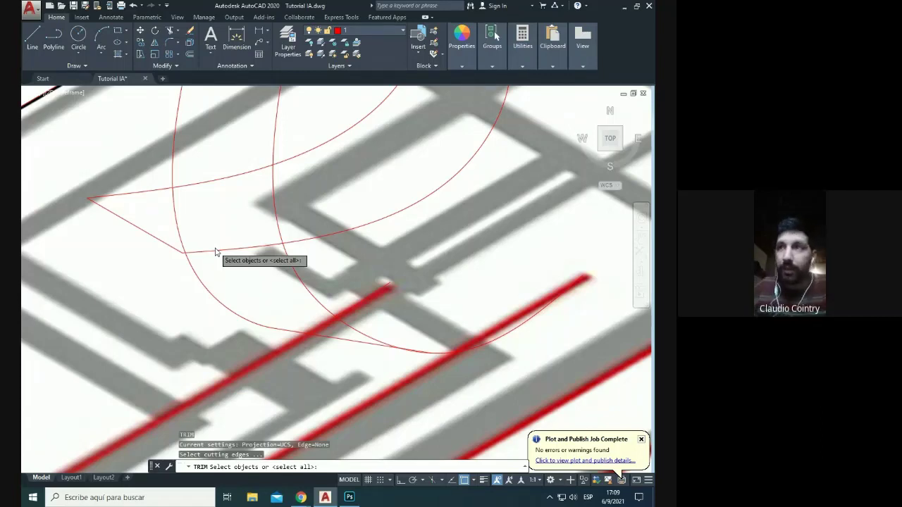
{"action": "key", "text": "Return"}
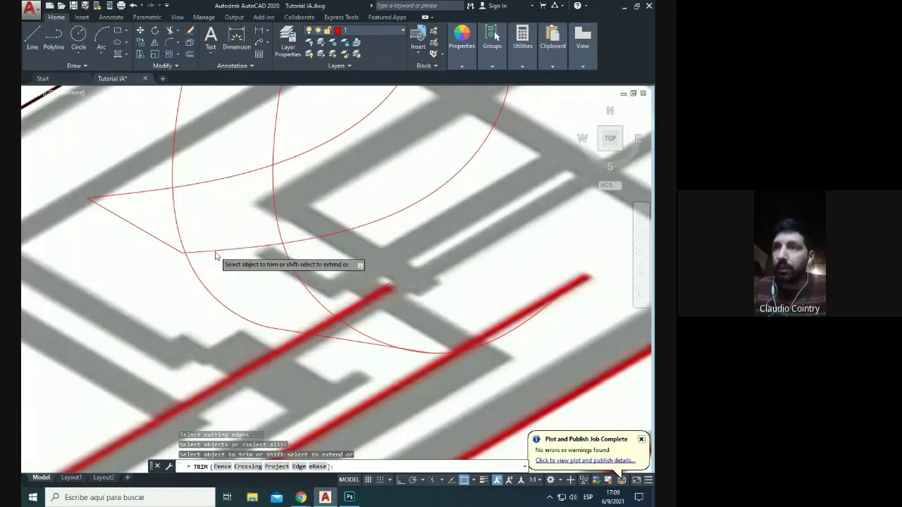
{"action": "key", "text": "Escape"}
{"action": "type", "text": "tr"}
{"action": "key", "text": "Return"}
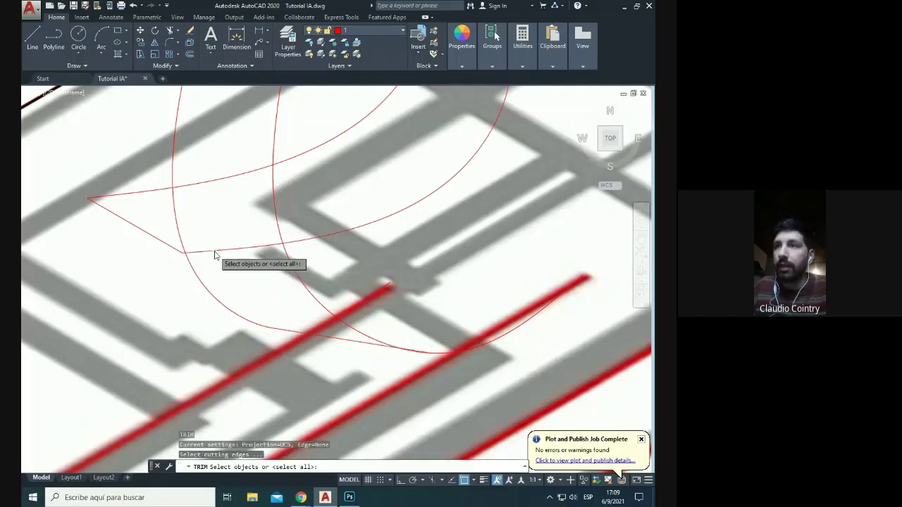
{"action": "key", "text": "Return"}
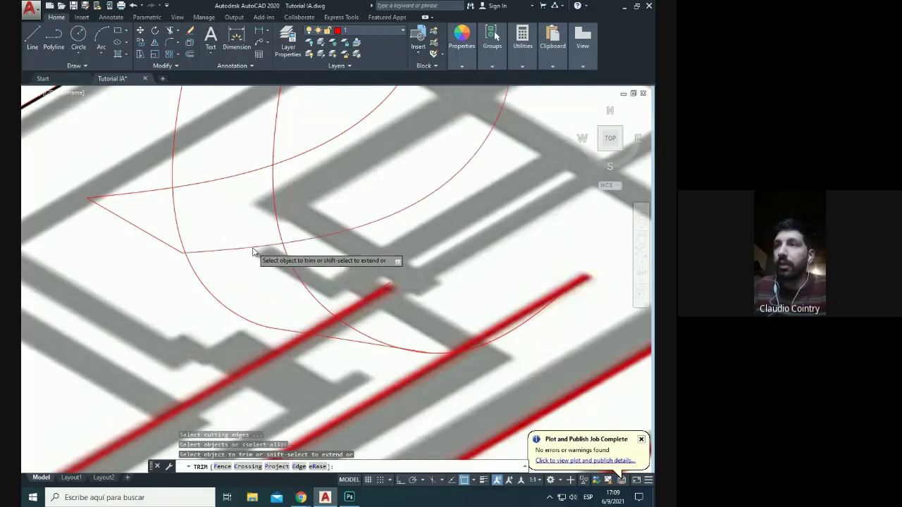
{"action": "scroll", "coordinate": [272, 282], "scroll_direction": "down", "scroll_amount": 2}
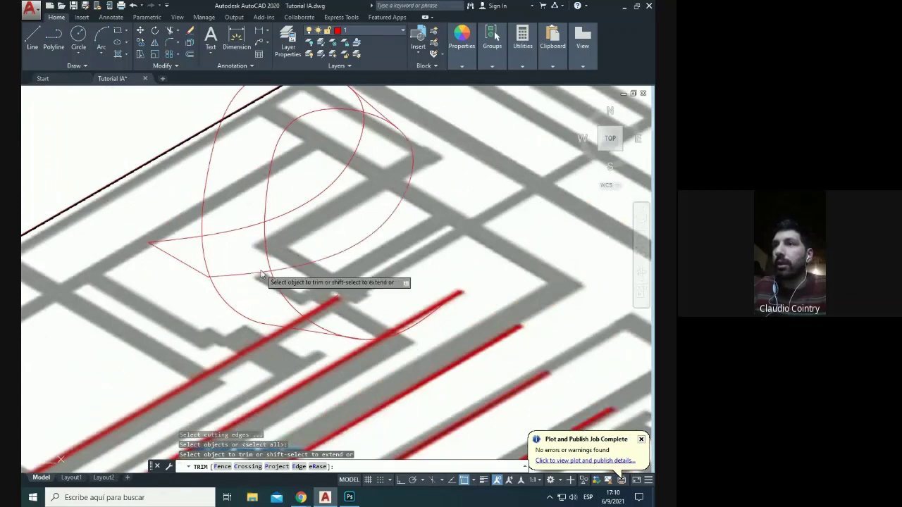
{"action": "key", "text": "Escape"}
Step: Draw a short diagonal helper line through the point where the second spline crosses itself
{"action": "scroll", "coordinate": [260, 267], "scroll_direction": "up", "scroll_amount": 2}
{"action": "scroll", "coordinate": [260, 268], "scroll_direction": "up", "scroll_amount": 2}
{"action": "type", "text": "l"}
{"action": "key", "text": "Return"}
{"action": "left_click", "coordinate": [269, 247]}
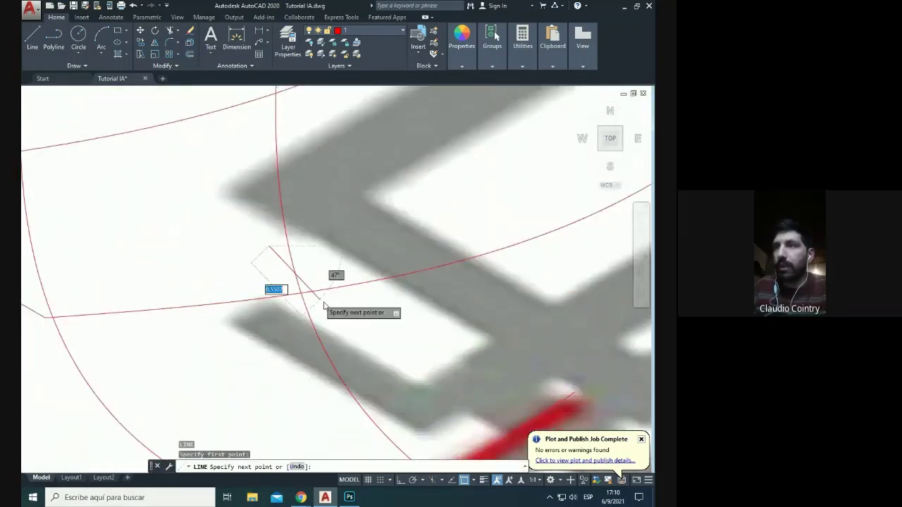
{"action": "left_click", "coordinate": [323, 318]}
{"action": "key", "text": "Escape"}
{"action": "left_click", "coordinate": [321, 312]}
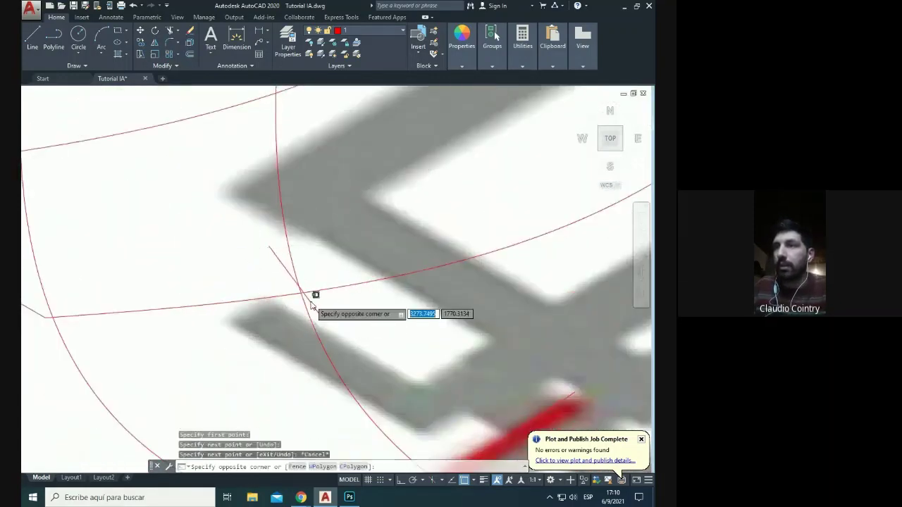
{"action": "left_click", "coordinate": [315, 296]}
{"action": "key", "text": "Escape"}
Step: Trim the second spline's tail between its self-crossing and the slanted end line, using all objects as cutting edges
{"action": "scroll", "coordinate": [310, 297], "scroll_direction": "down", "scroll_amount": 2}
{"action": "type", "text": "tr"}
{"action": "key", "text": "Return"}
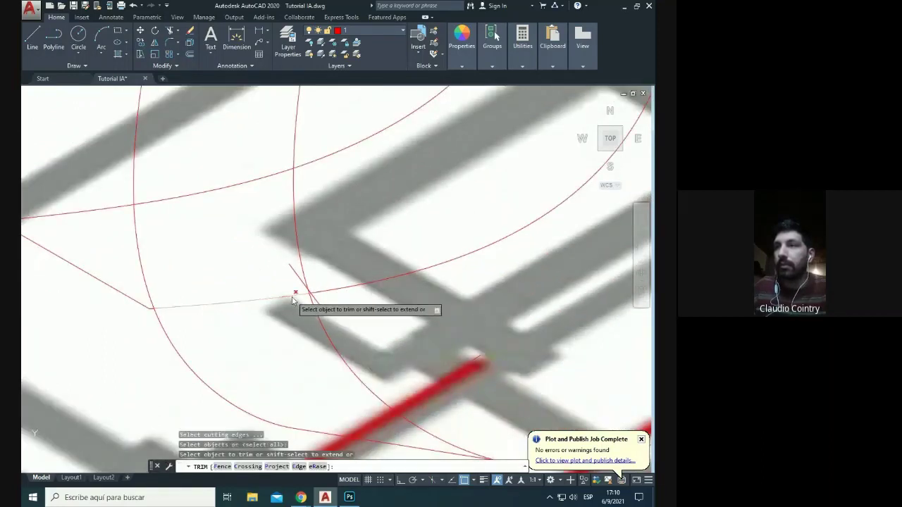
{"action": "key", "text": "Escape"}
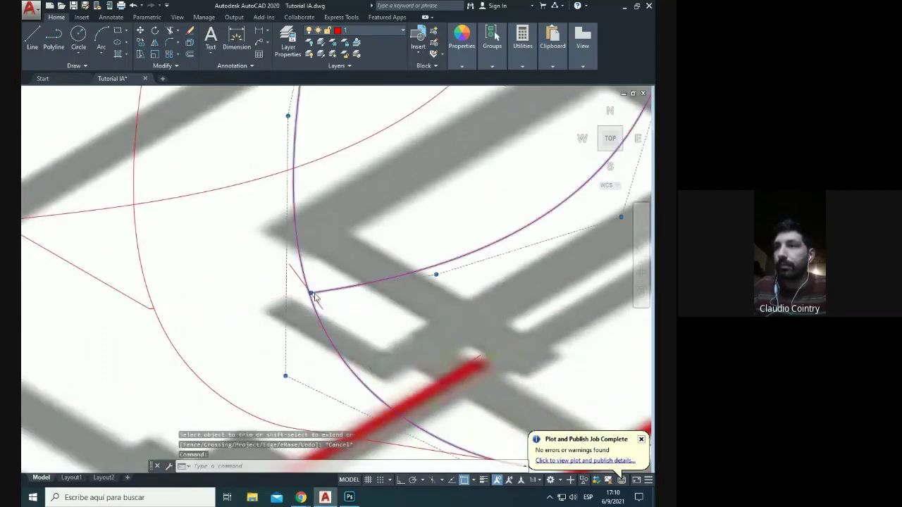
Step: Stretch the second spline's trimmed end point onto its self-crossing
{"action": "scroll", "coordinate": [304, 297], "scroll_direction": "up", "scroll_amount": 3}
{"action": "left_click", "coordinate": [297, 293]}
{"action": "left_click", "coordinate": [291, 295]}
{"action": "key", "text": "Escape"}
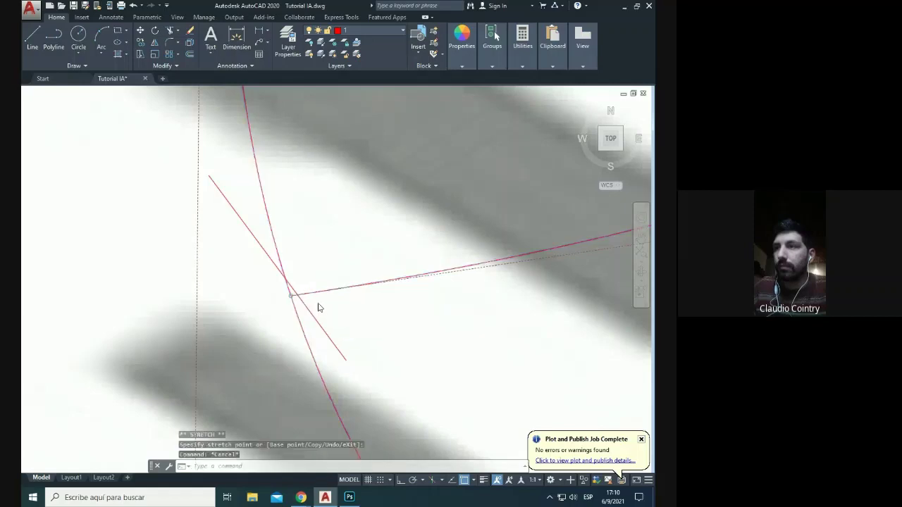
Step: Erase the short diagonal helper line at the second spline's self-crossing
{"action": "left_click", "coordinate": [320, 302]}
{"action": "left_click", "coordinate": [309, 312]}
{"action": "key", "text": "Delete"}
{"action": "scroll", "coordinate": [280, 296], "scroll_direction": "down", "scroll_amount": 5}
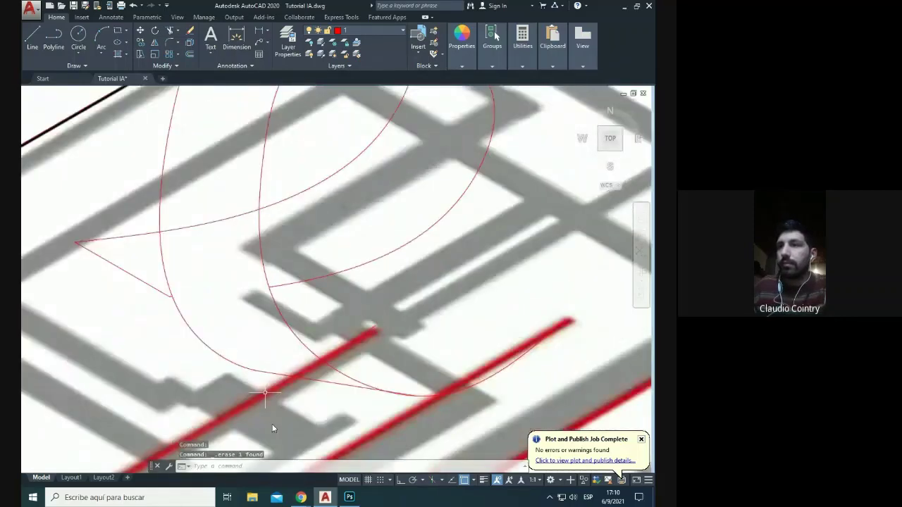
Step: Trim the first spline's section between the upper tangent line and the second spline, using all objects as cutting edges
{"action": "left_click", "coordinate": [261, 263]}
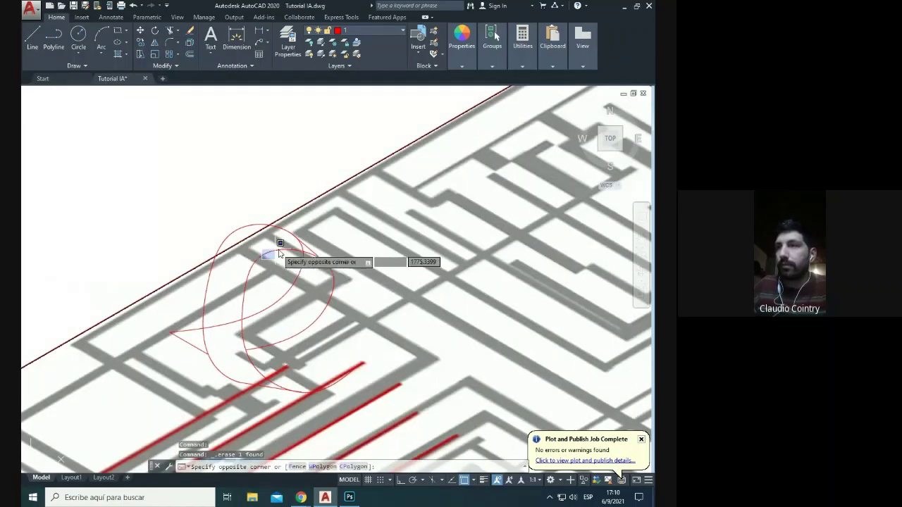
{"action": "key", "text": "Escape"}
{"action": "scroll", "coordinate": [313, 248], "scroll_direction": "up", "scroll_amount": 3}
{"action": "type", "text": "tr"}
{"action": "key", "text": "Return"}
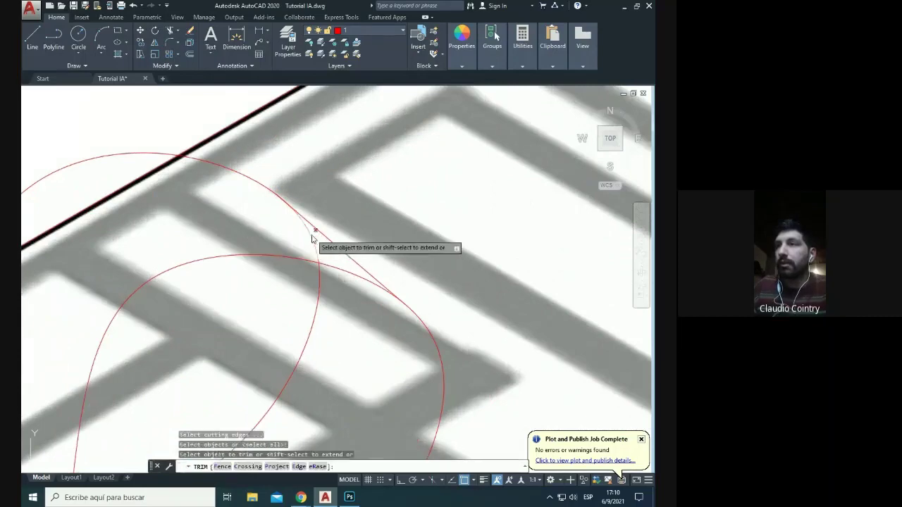
{"action": "key", "text": "Escape"}
{"action": "scroll", "coordinate": [304, 198], "scroll_direction": "down", "scroll_amount": 2}
{"action": "scroll", "coordinate": [304, 198], "scroll_direction": "down", "scroll_amount": 2}
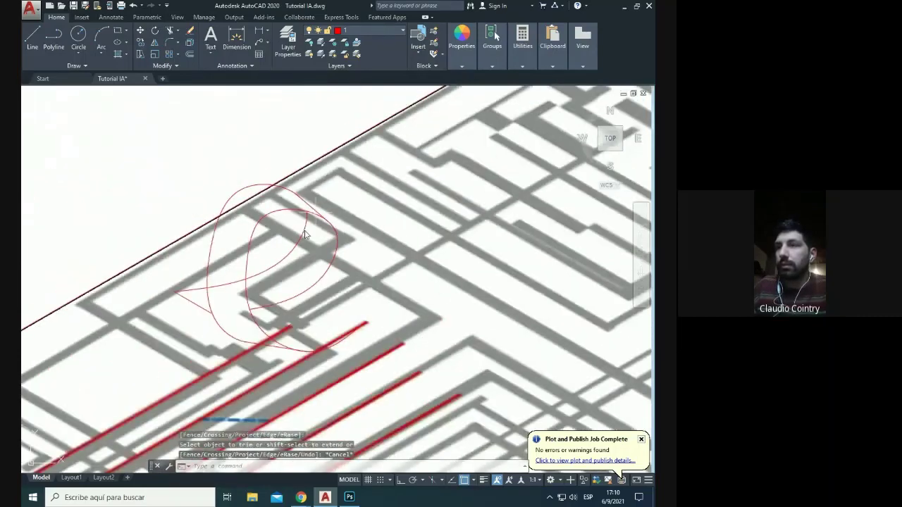
Step: Trim the first spline's inner section between its own outer curve and the second spline, using all objects as cutting edges
{"action": "type", "text": "tr"}
{"action": "key", "text": "Return"}
{"action": "key", "text": "Return"}
{"action": "scroll", "coordinate": [225, 293], "scroll_direction": "up", "scroll_amount": 4}
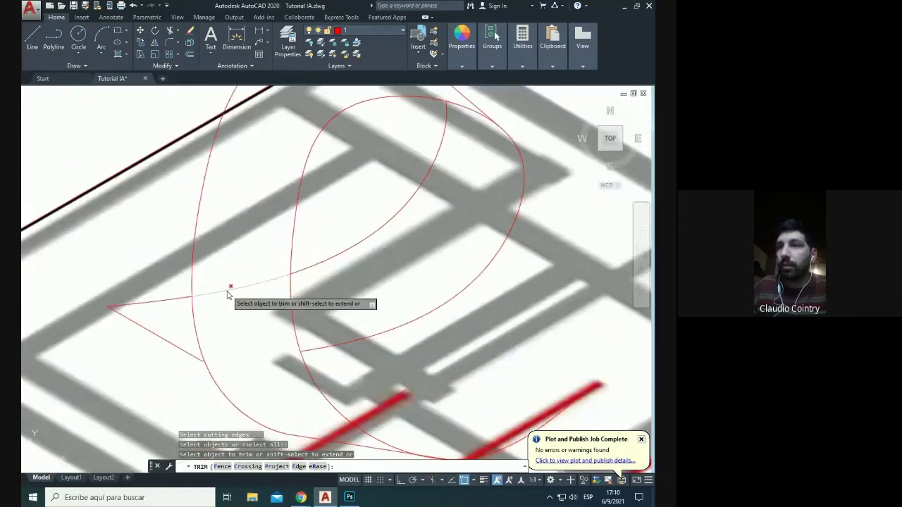
{"action": "key", "text": "Escape"}
{"action": "scroll", "coordinate": [233, 296], "scroll_direction": "down", "scroll_amount": 3}
Step: Adjust the second spline's upper curve by stretching its upper-left control vertex
{"action": "left_click", "coordinate": [317, 314]}
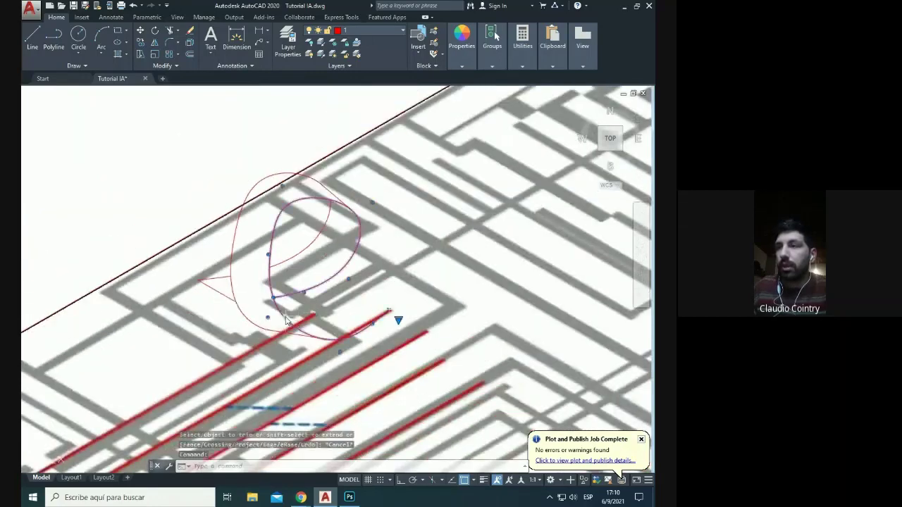
{"action": "key", "text": "Escape"}
{"action": "scroll", "coordinate": [285, 310], "scroll_direction": "down", "scroll_amount": 3}
{"action": "key", "text": "Escape"}
{"action": "scroll", "coordinate": [282, 275], "scroll_direction": "up", "scroll_amount": 5}
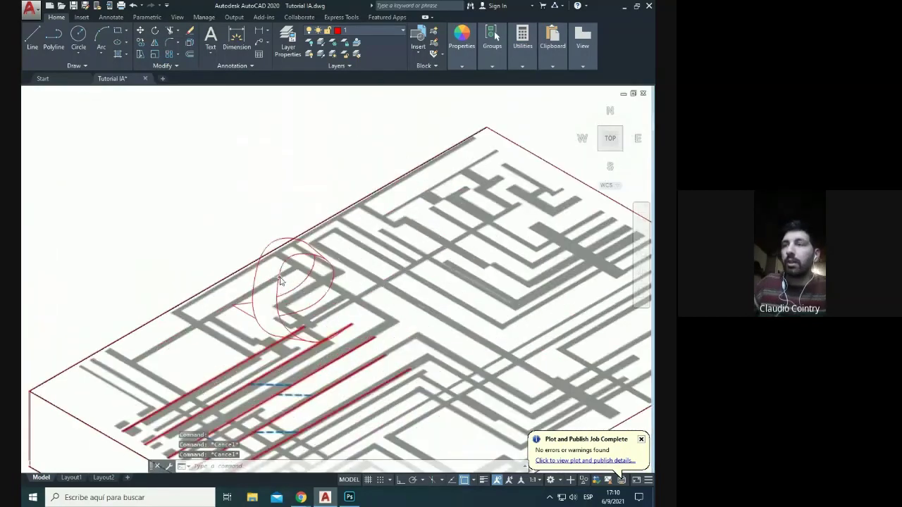
{"action": "left_click", "coordinate": [285, 262]}
{"action": "left_click", "coordinate": [292, 227]}
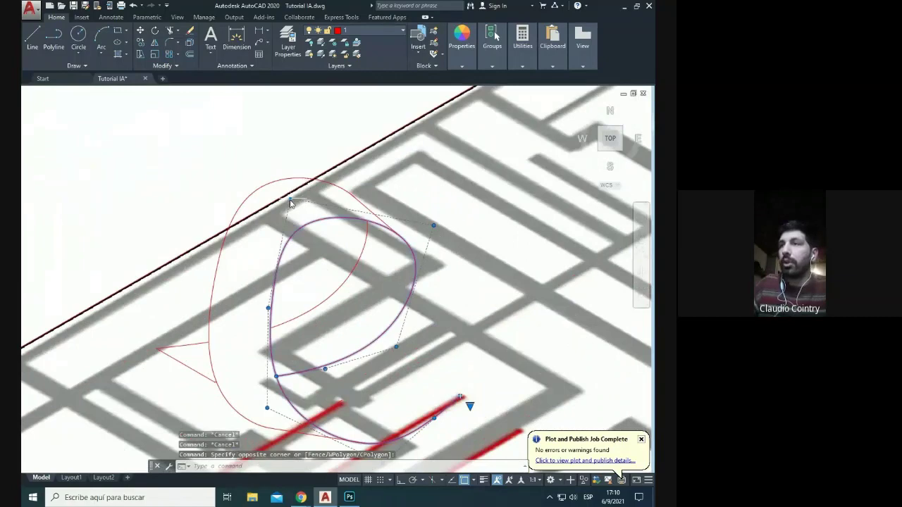
{"action": "left_click", "coordinate": [291, 202]}
{"action": "scroll", "coordinate": [292, 208], "scroll_direction": "down", "scroll_amount": 3}
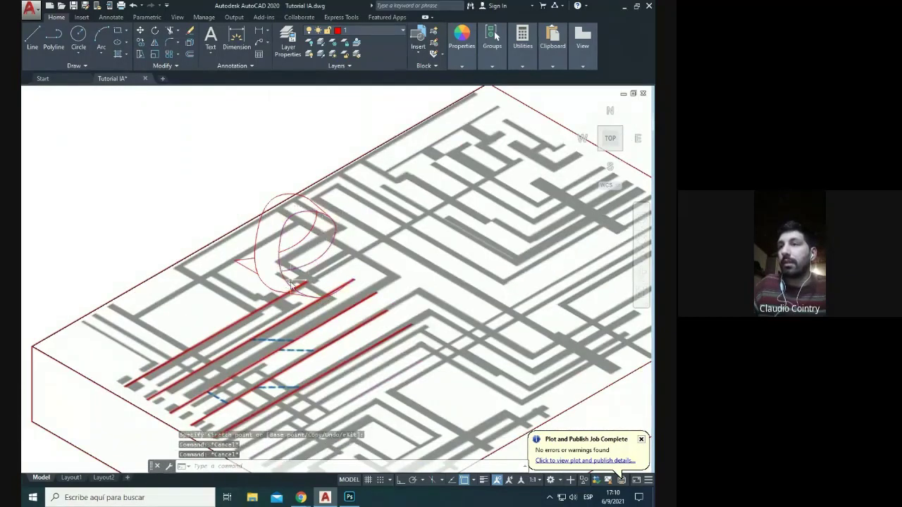
{"action": "key", "text": "Escape"}
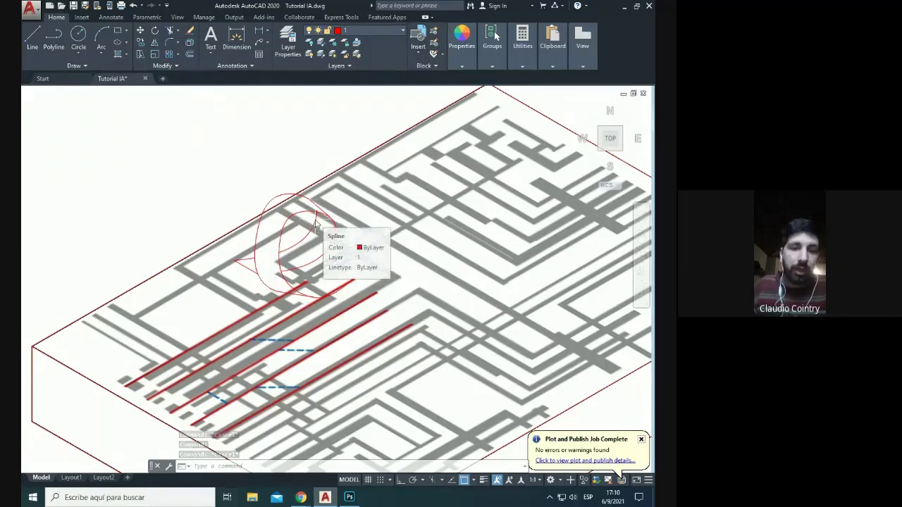
Step: Adjust the first spline's outer curve by stretching its lower-left control vertex
{"action": "scroll", "coordinate": [265, 245], "scroll_direction": "up", "scroll_amount": 2}
{"action": "left_click", "coordinate": [258, 246]}
{"action": "left_click", "coordinate": [242, 245]}
{"action": "scroll", "coordinate": [259, 312], "scroll_direction": "up", "scroll_amount": 2}
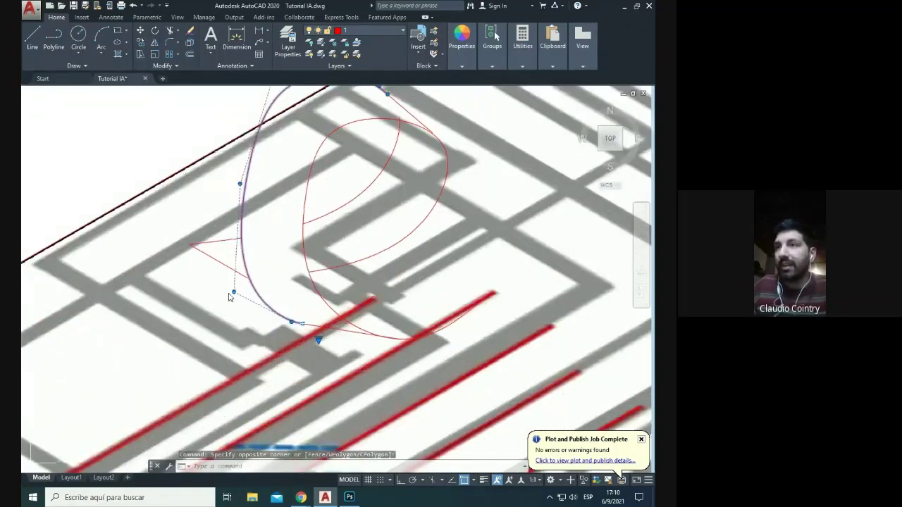
{"action": "left_click", "coordinate": [234, 292]}
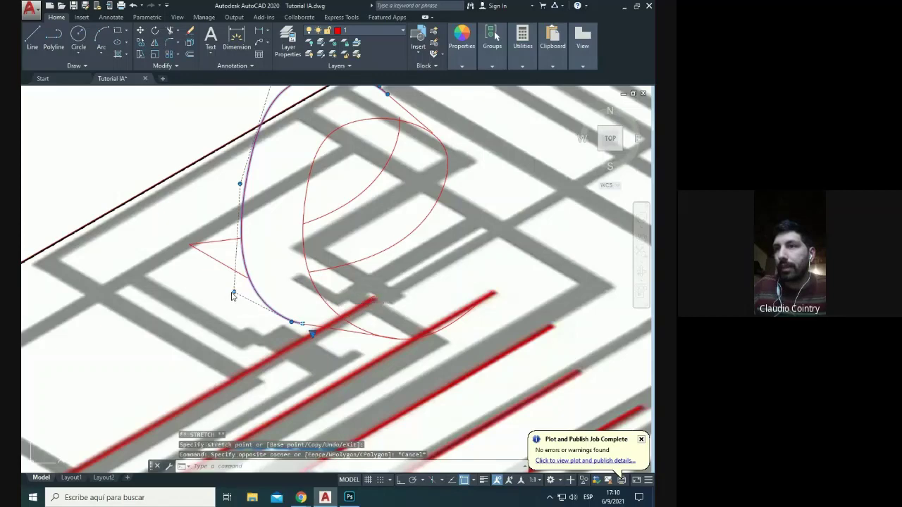
{"action": "key", "text": "Escape"}
Step: Try to stretch the free end of the short tail beside the slanted end line onto the first spline's outer curve
{"action": "scroll", "coordinate": [240, 267], "scroll_direction": "up", "scroll_amount": 4}
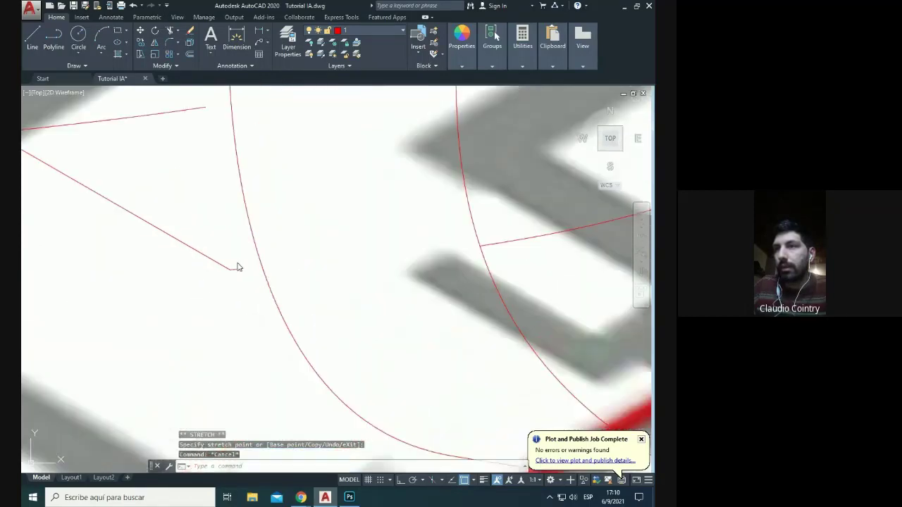
{"action": "left_click", "coordinate": [236, 268]}
{"action": "key", "text": "Escape"}
{"action": "scroll", "coordinate": [240, 271], "scroll_direction": "up", "scroll_amount": 3}
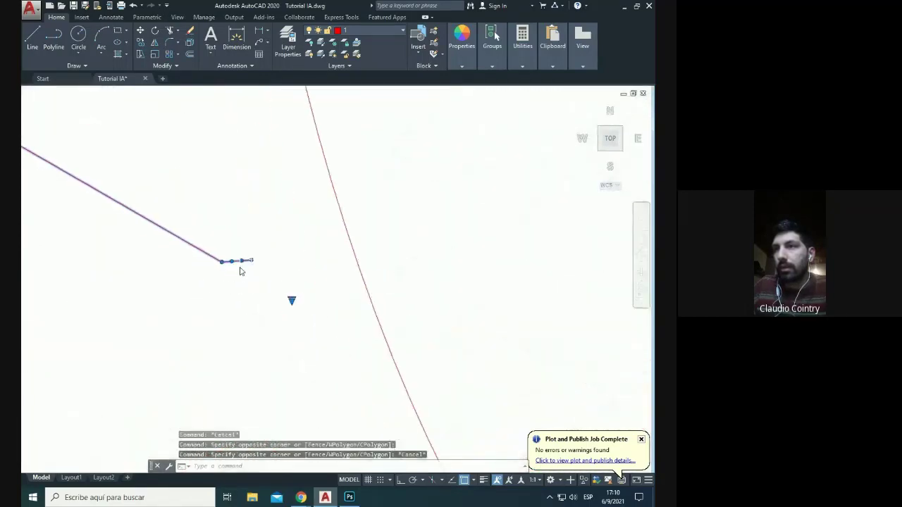
{"action": "left_click", "coordinate": [256, 265]}
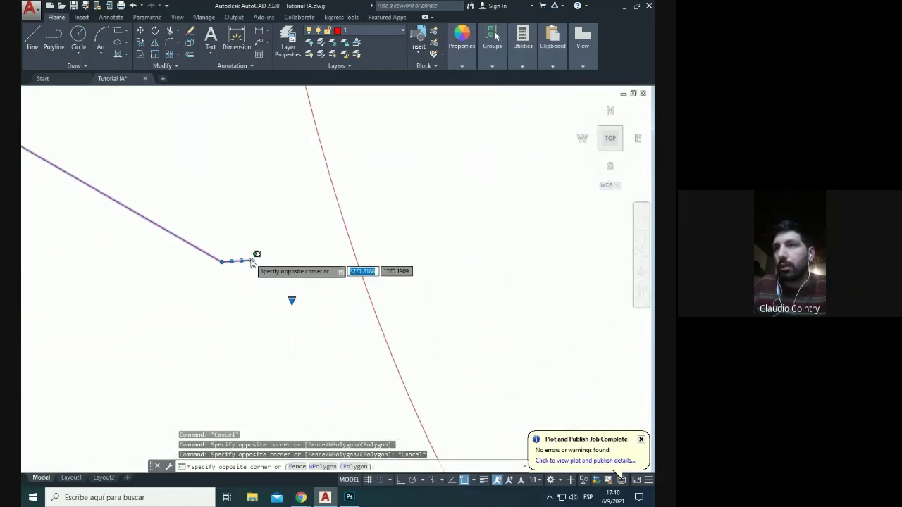
{"action": "key", "text": "Escape"}
{"action": "left_click", "coordinate": [250, 260]}
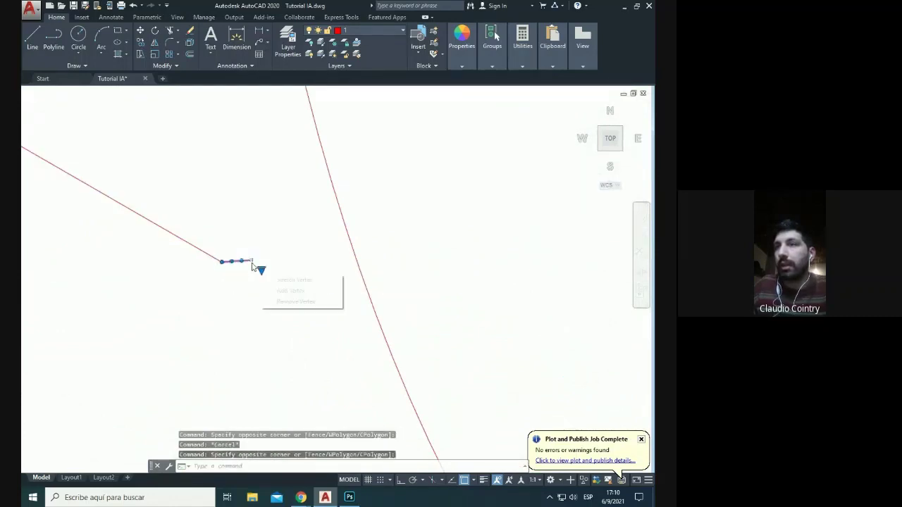
{"action": "left_click", "coordinate": [251, 261]}
{"action": "key", "text": "Escape"}
{"action": "scroll", "coordinate": [272, 235], "scroll_direction": "down", "scroll_amount": 5}
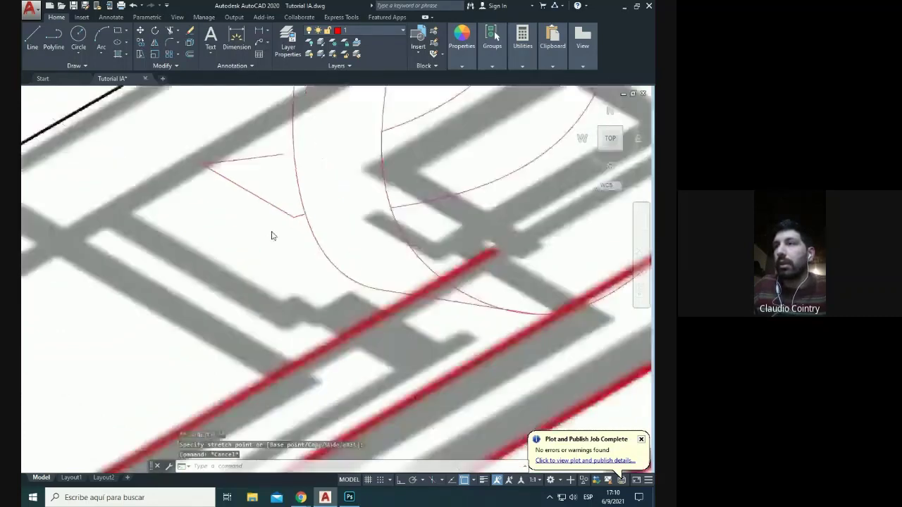
Step: Stretch the free end of the short tail past the first spline's outer curve
{"action": "scroll", "coordinate": [209, 256], "scroll_direction": "up", "scroll_amount": 8}
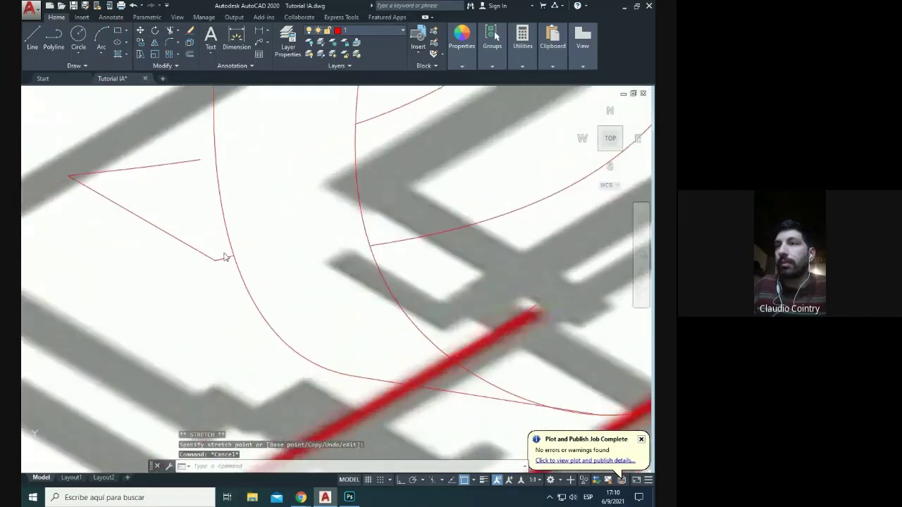
{"action": "left_click", "coordinate": [224, 257]}
{"action": "left_click", "coordinate": [216, 260]}
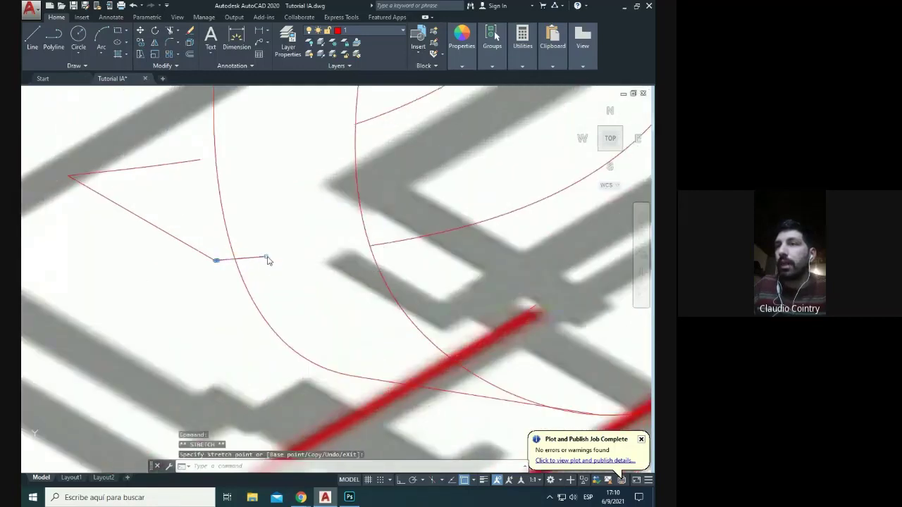
{"action": "key", "text": "Escape"}
Step: Trim the short tail beyond the first spline's outer curve and extend the strip's upper edge to that curve
{"action": "type", "text": "tr"}
{"action": "key", "text": "Return"}
{"action": "left_click", "coordinate": [259, 256]}
{"action": "left_click", "coordinate": [255, 266]}
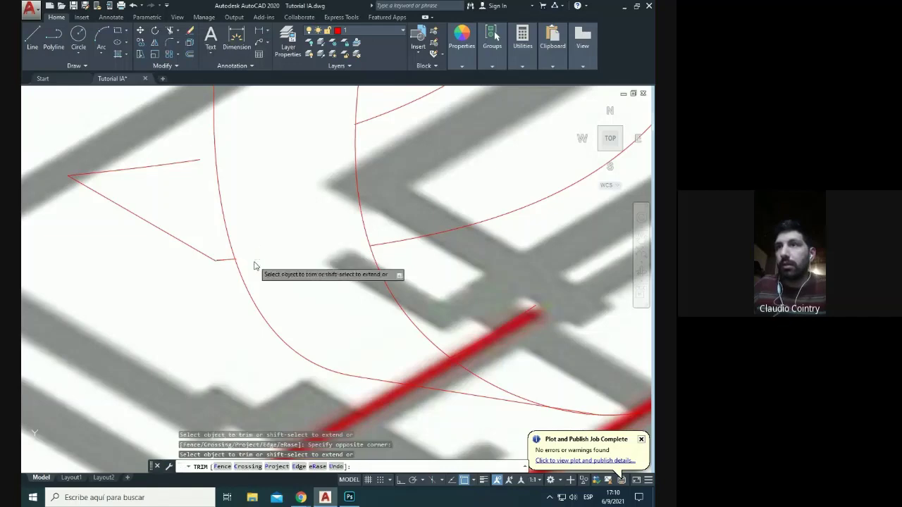
{"action": "left_click", "coordinate": [197, 161], "text": "shift"}
{"action": "scroll", "coordinate": [211, 212], "scroll_direction": "down", "scroll_amount": 4}
{"action": "key", "text": "Escape"}
{"action": "key", "text": "Escape"}
{"action": "scroll", "coordinate": [258, 242], "scroll_direction": "down", "scroll_amount": 6}
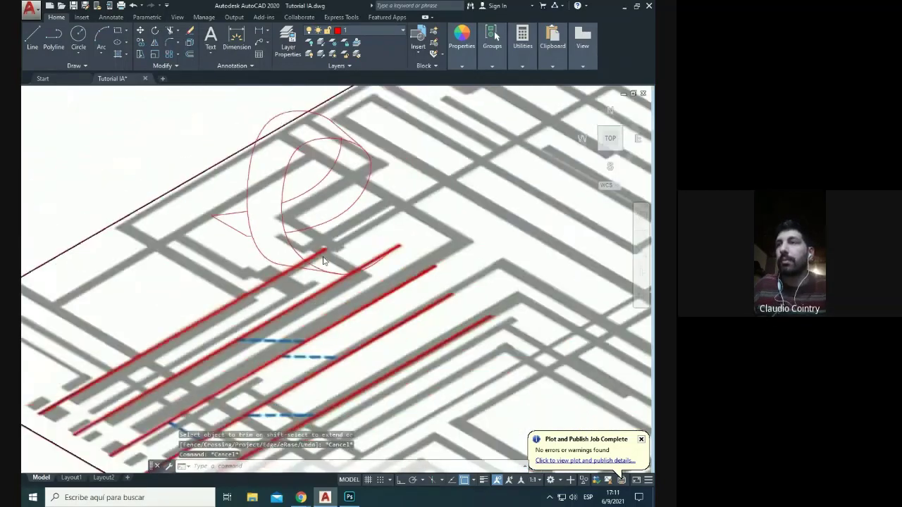
Step: Draw a line joining the upper ends of the first two thick red lines below the splines
{"action": "right_click", "coordinate": [332, 251]}
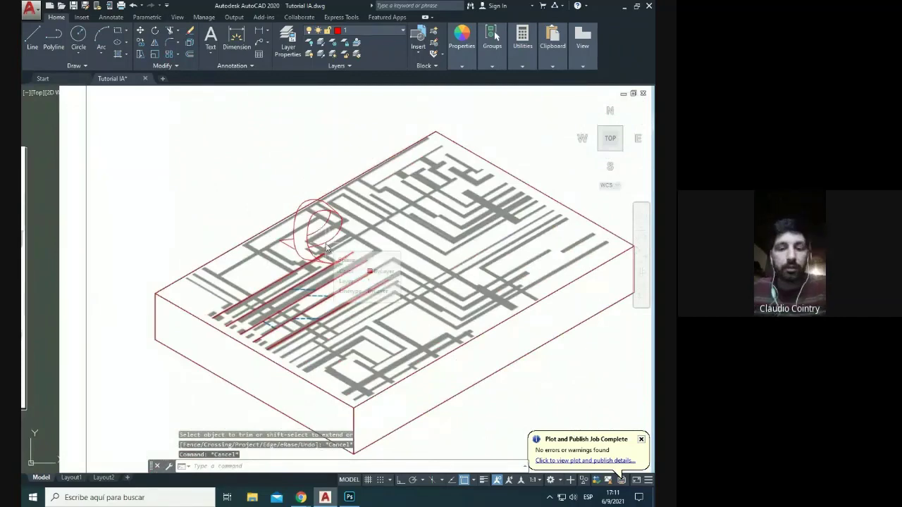
{"action": "key", "text": "Escape"}
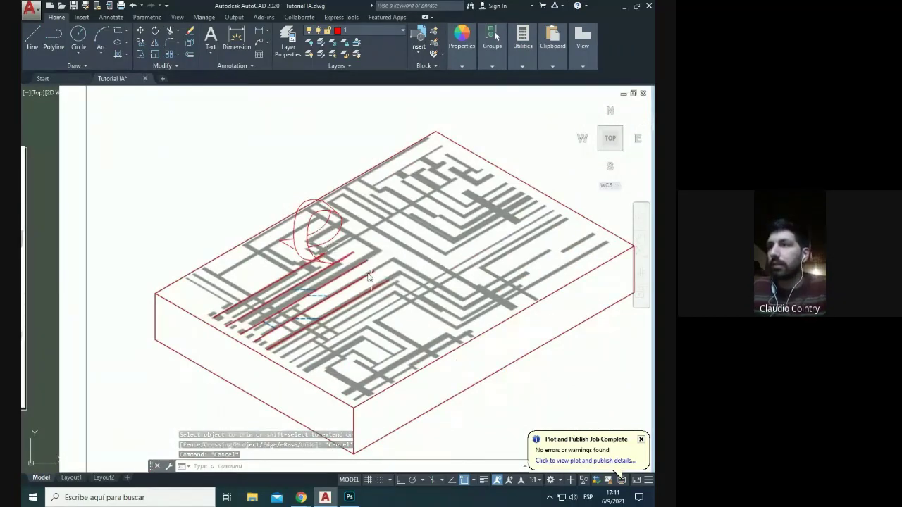
{"action": "scroll", "coordinate": [338, 257], "scroll_direction": "up", "scroll_amount": 5}
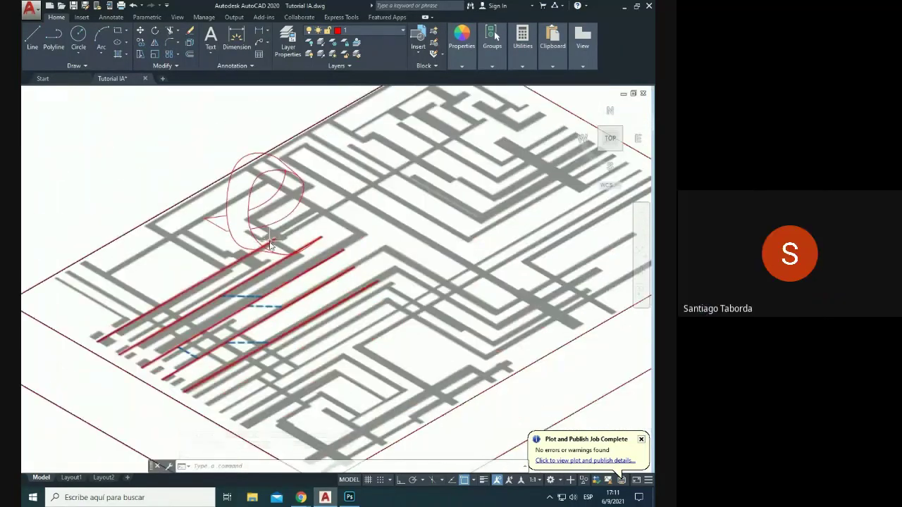
{"action": "scroll", "coordinate": [279, 241], "scroll_direction": "up", "scroll_amount": 2}
{"action": "type", "text": "l"}
{"action": "key", "text": "Return"}
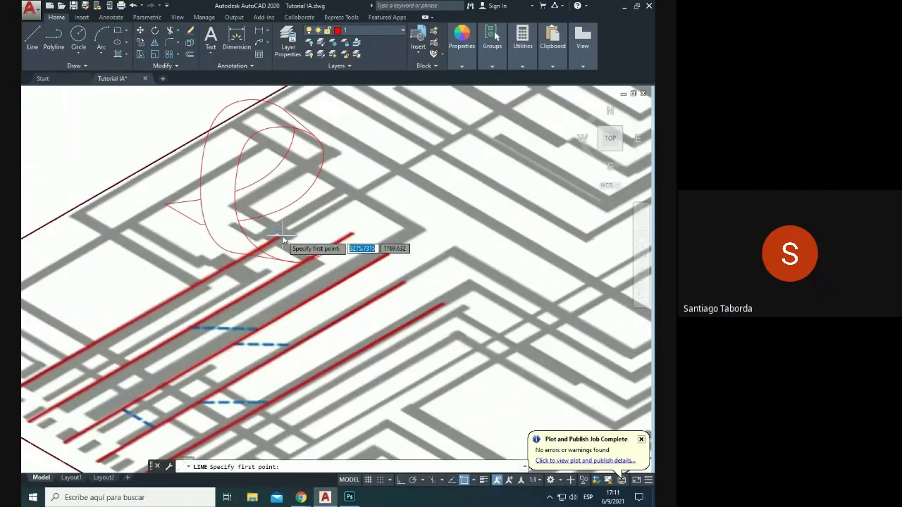
{"action": "left_click", "coordinate": [279, 236]}
{"action": "left_click", "coordinate": [352, 233]}
{"action": "key", "text": "Escape"}
{"action": "scroll", "coordinate": [343, 203], "scroll_direction": "down", "scroll_amount": 5}
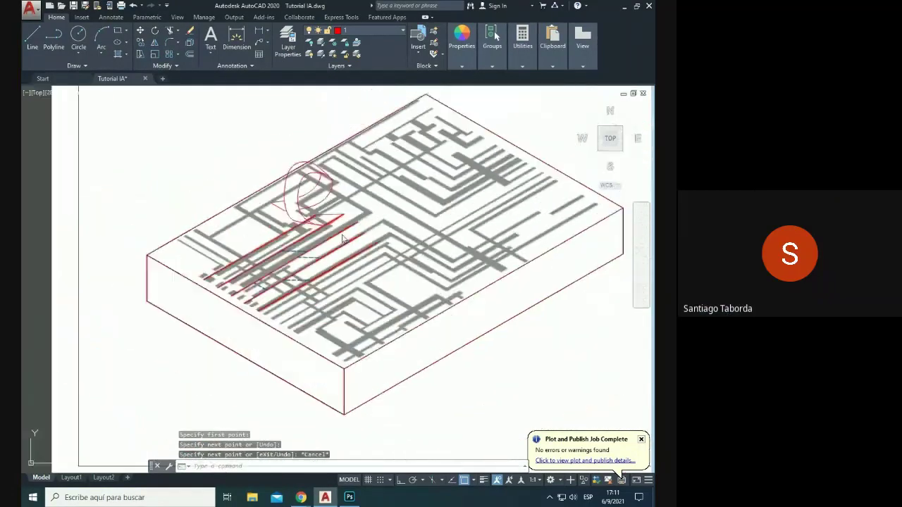
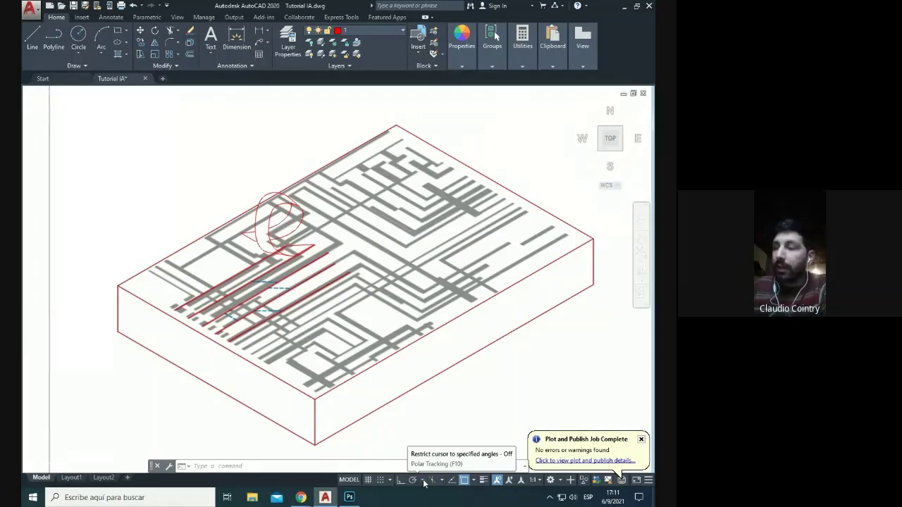
Step: Set polar tracking to 90-degree increments
{"action": "left_click", "coordinate": [423, 482]}
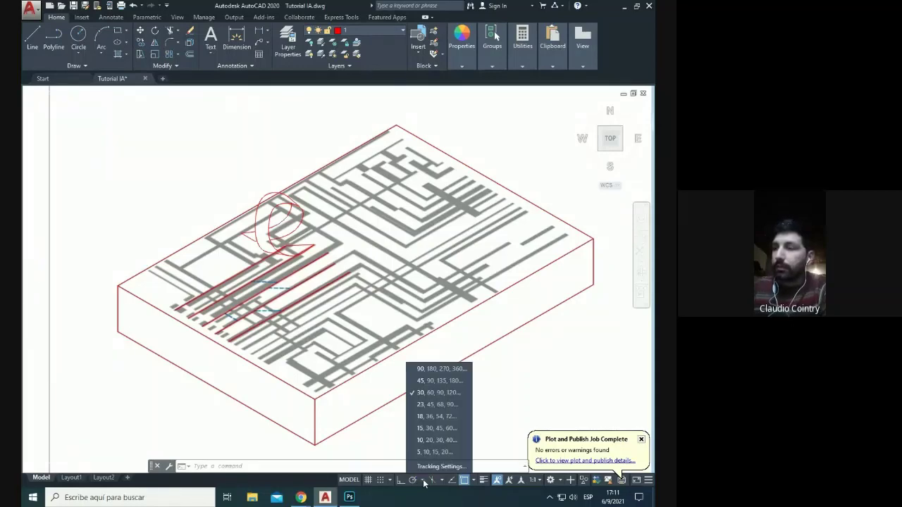
{"action": "left_click", "coordinate": [424, 373]}
{"action": "scroll", "coordinate": [274, 300], "scroll_direction": "down", "scroll_amount": 10}
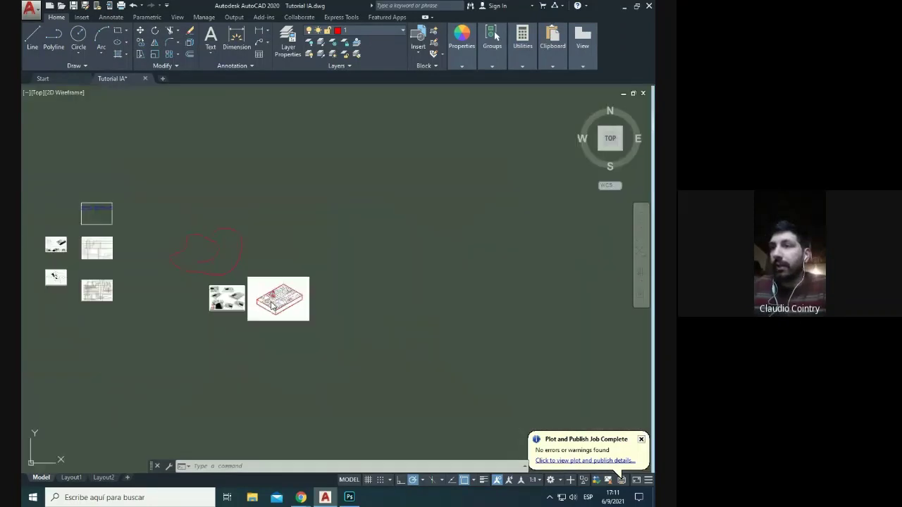
Step: Draw a chain of six horizontal and vertical line segments in the empty area beside the isometric image
{"action": "scroll", "coordinate": [412, 281], "scroll_direction": "up", "scroll_amount": 4}
{"action": "type", "text": "l"}
{"action": "key", "text": "Return"}
{"action": "left_click", "coordinate": [340, 301]}
{"action": "left_click", "coordinate": [339, 230]}
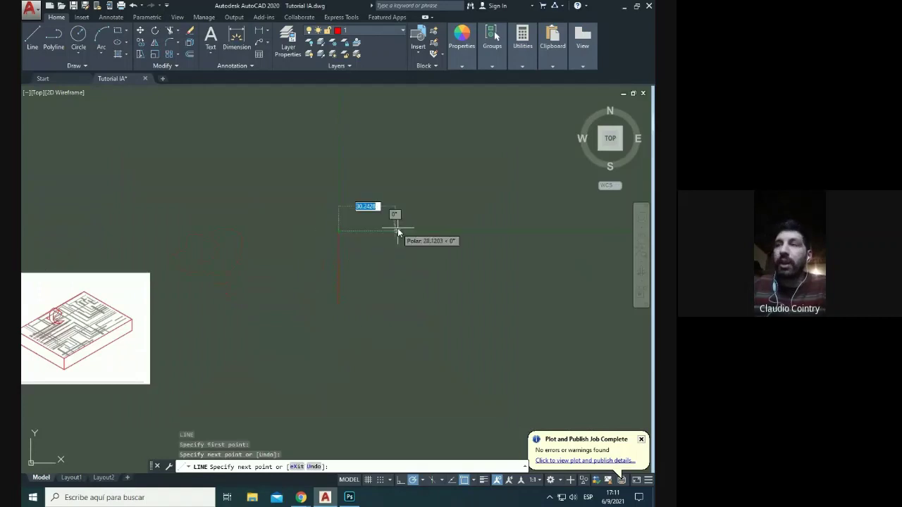
{"action": "left_click", "coordinate": [403, 231]}
{"action": "left_click", "coordinate": [406, 264]}
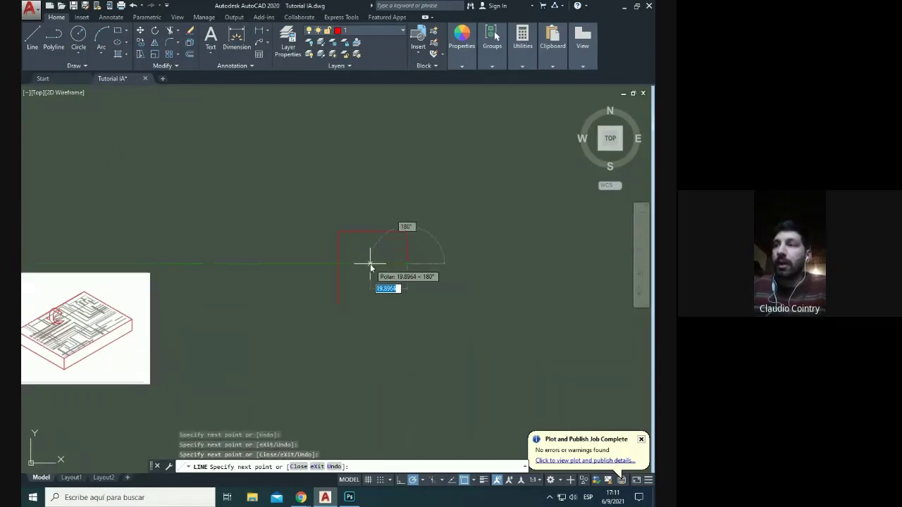
{"action": "left_click", "coordinate": [369, 264]}
{"action": "left_click", "coordinate": [370, 202]}
{"action": "left_click", "coordinate": [438, 199]}
{"action": "key", "text": "Escape"}
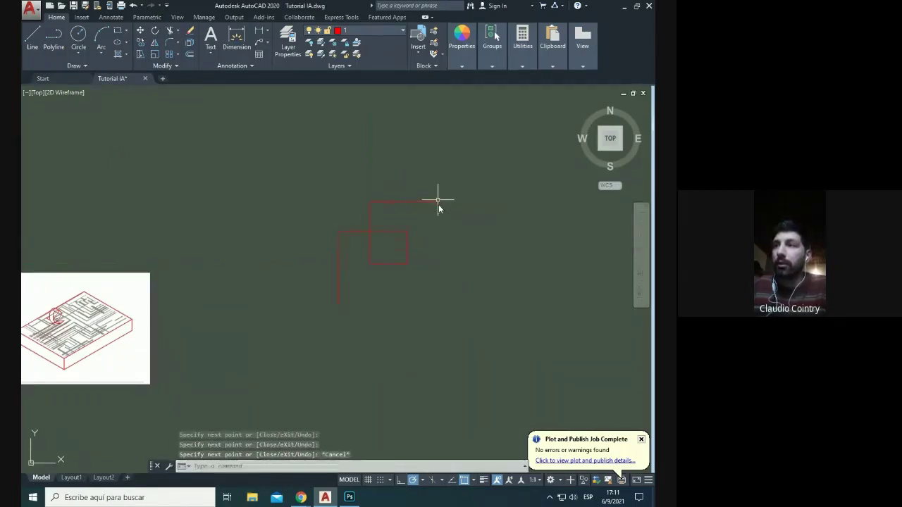
{"action": "left_click", "coordinate": [424, 480]}
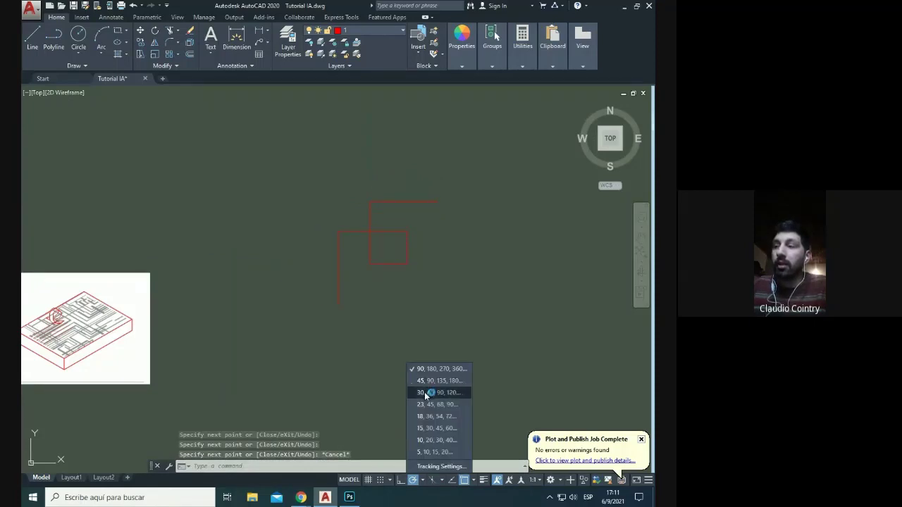
{"action": "left_click", "coordinate": [426, 468]}
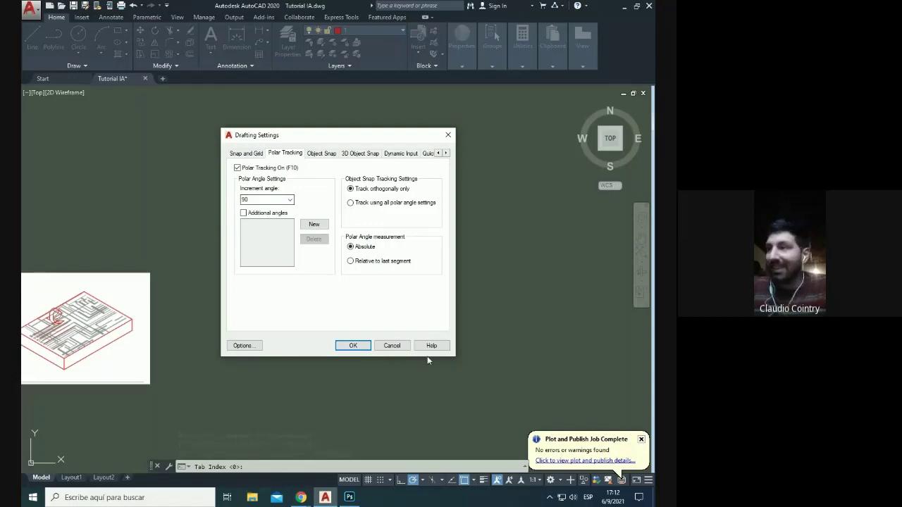
{"action": "left_click", "coordinate": [391, 345]}
Step: Set polar tracking to 30-degree increments and draw a V of two angled line segments below the horizontal and vertical chain
{"action": "left_click", "coordinate": [423, 479]}
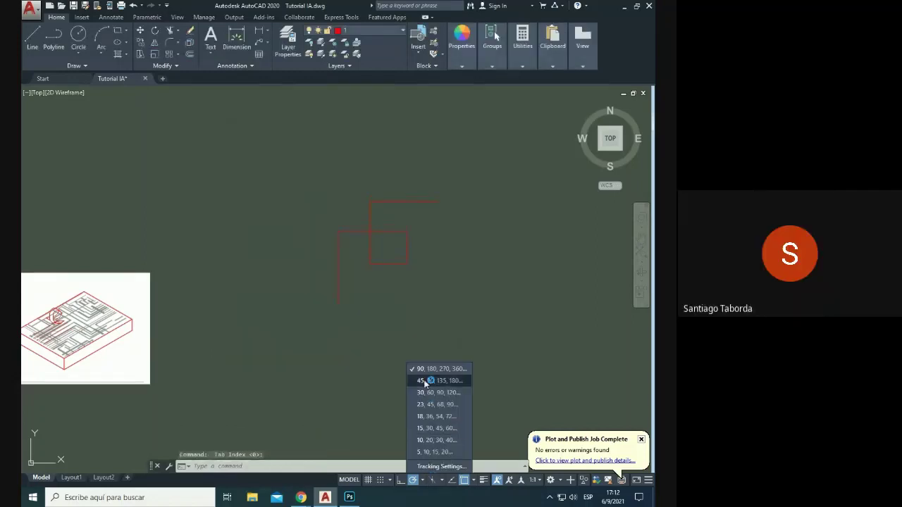
{"action": "left_click", "coordinate": [436, 394]}
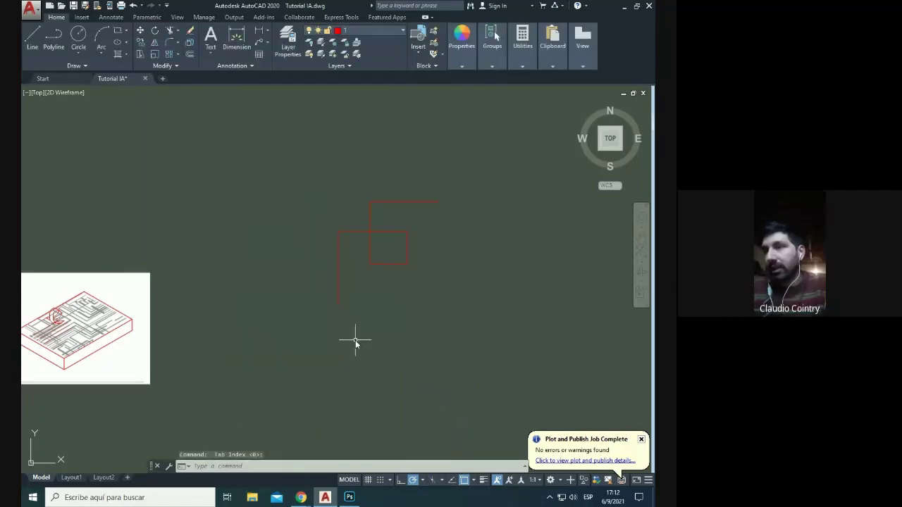
{"action": "type", "text": "l"}
{"action": "key", "text": "Return"}
{"action": "left_click", "coordinate": [315, 328]}
{"action": "left_click", "coordinate": [396, 374]}
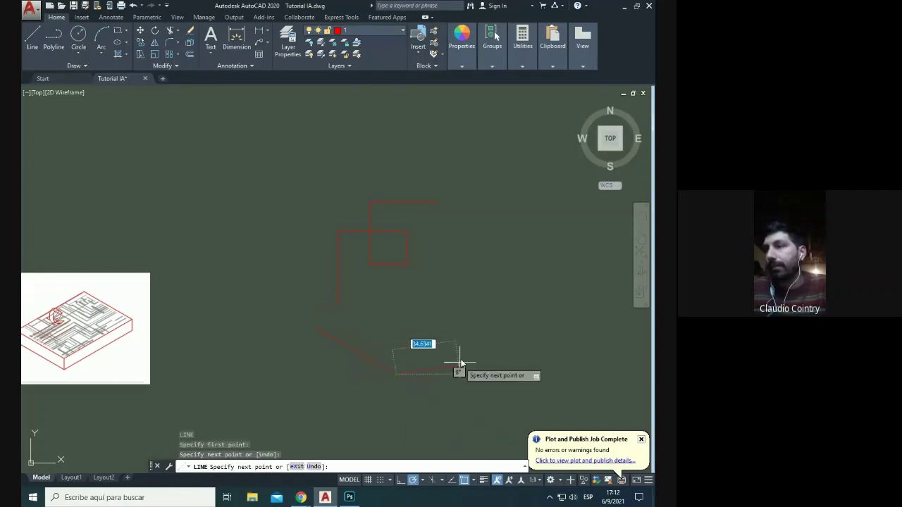
{"action": "left_click", "coordinate": [464, 335]}
{"action": "key", "text": "Escape"}
{"action": "scroll", "coordinate": [350, 332], "scroll_direction": "up", "scroll_amount": 2}
{"action": "middle_click_drag", "start_coordinate": [355, 310], "coordinate": [391, 270]}
{"action": "scroll", "coordinate": [393, 271], "scroll_direction": "down", "scroll_amount": 6}
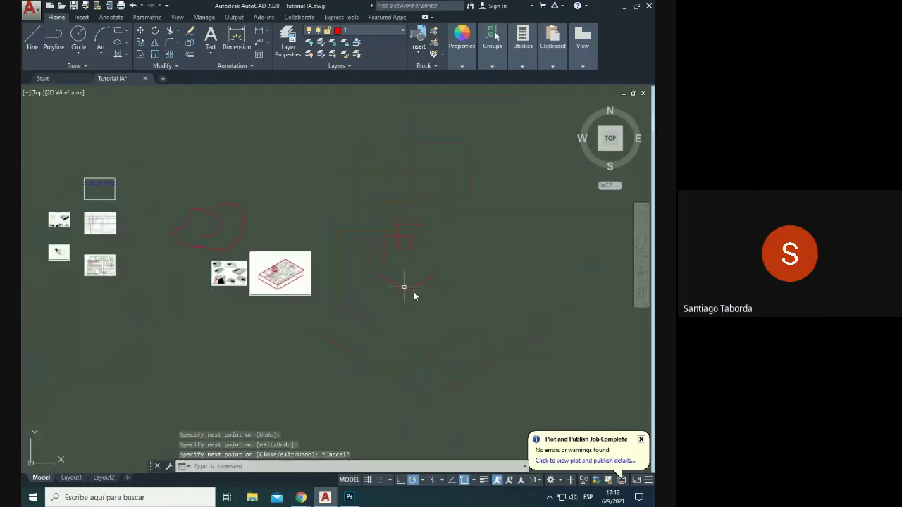
{"action": "scroll", "coordinate": [327, 271], "scroll_direction": "up", "scroll_amount": 2}
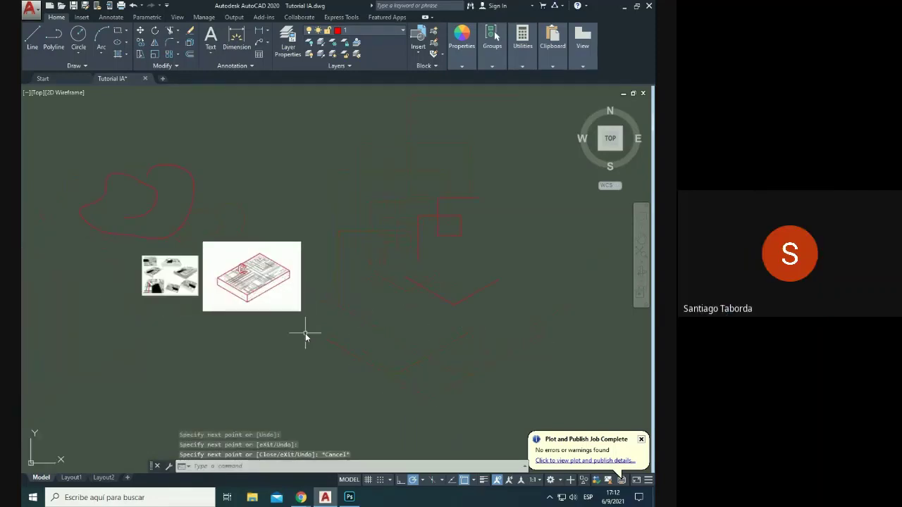
{"action": "scroll", "coordinate": [235, 299], "scroll_direction": "up", "scroll_amount": 5}
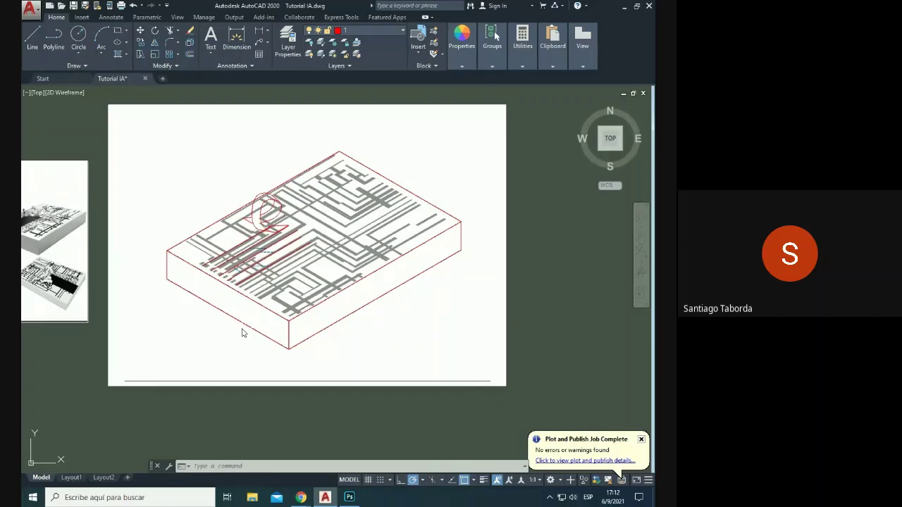
{"action": "key", "text": "Escape"}
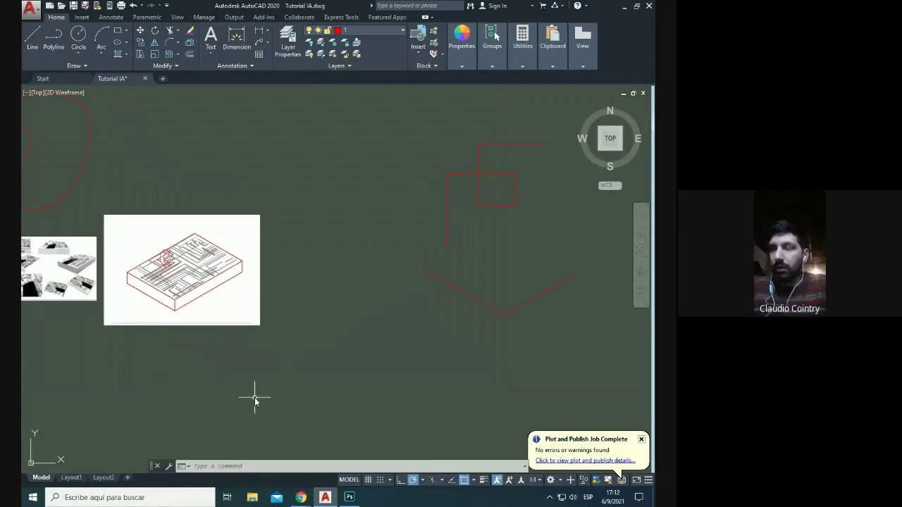
Step: Draw a 10-unit horizontal line followed by a 2-unit segment in the empty area above the isometric image
{"action": "type", "text": "l"}
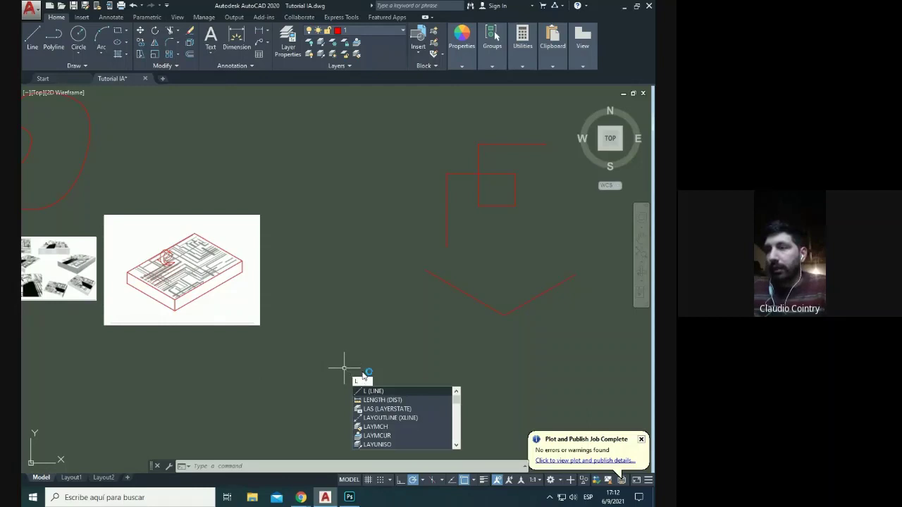
{"action": "key", "text": "Return"}
{"action": "scroll", "coordinate": [262, 378], "scroll_direction": "down", "scroll_amount": 3}
{"action": "scroll", "coordinate": [260, 203], "scroll_direction": "up", "scroll_amount": 2}
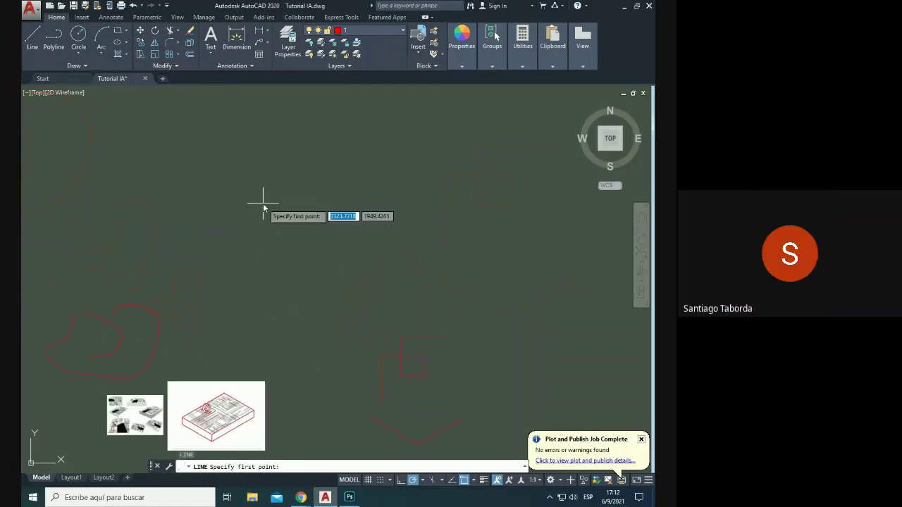
{"action": "left_click", "coordinate": [228, 260]}
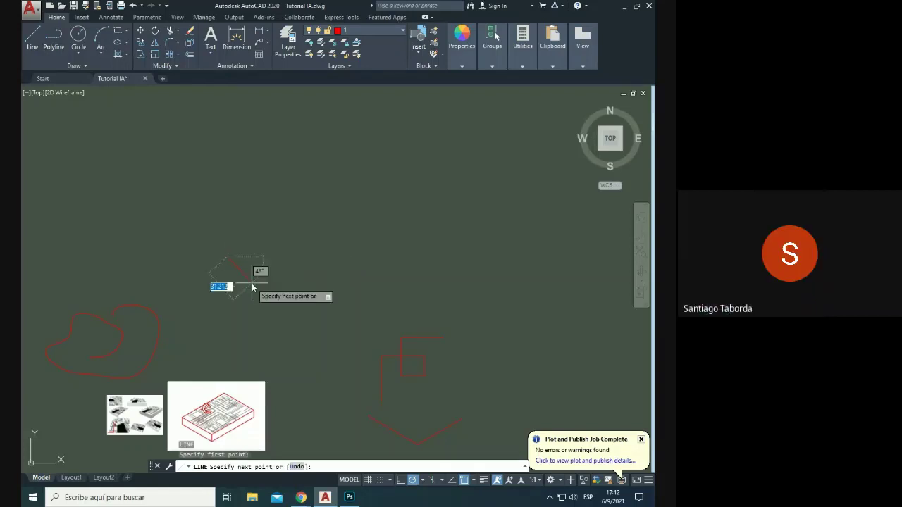
{"action": "scroll", "coordinate": [231, 265], "scroll_direction": "up", "scroll_amount": 5}
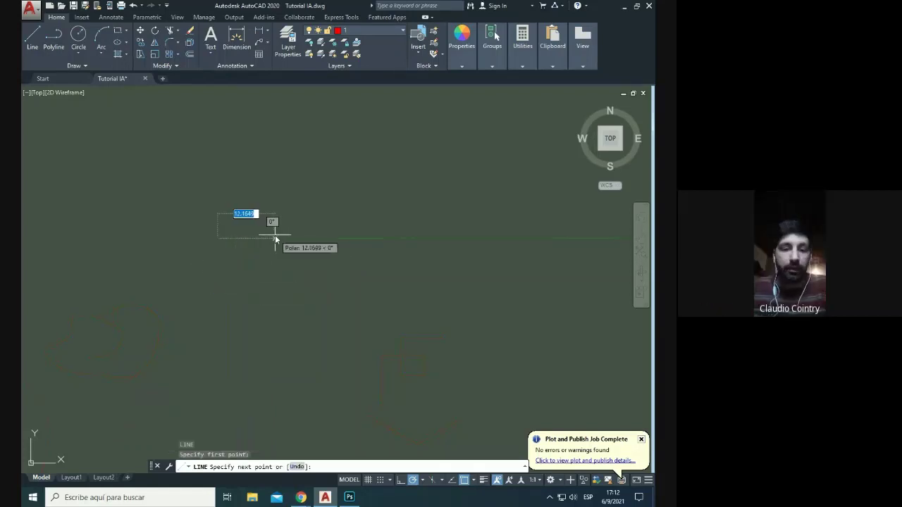
{"action": "type", "text": "10"}
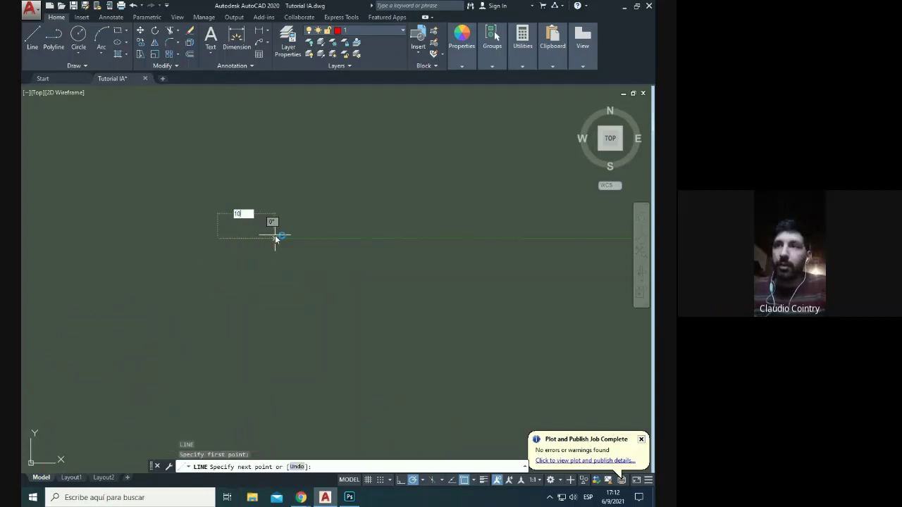
{"action": "key", "text": "Return"}
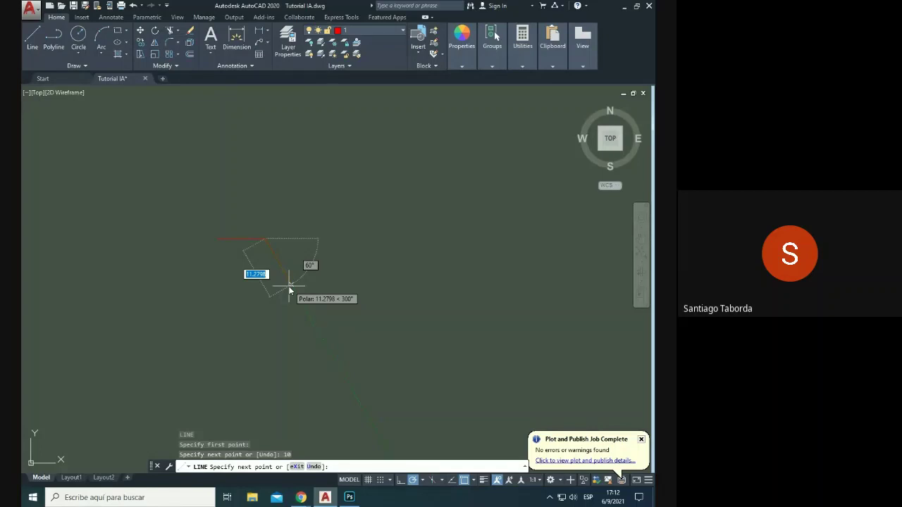
{"action": "type", "text": "2"}
{"action": "key", "text": "Return"}
{"action": "key", "text": "Escape"}
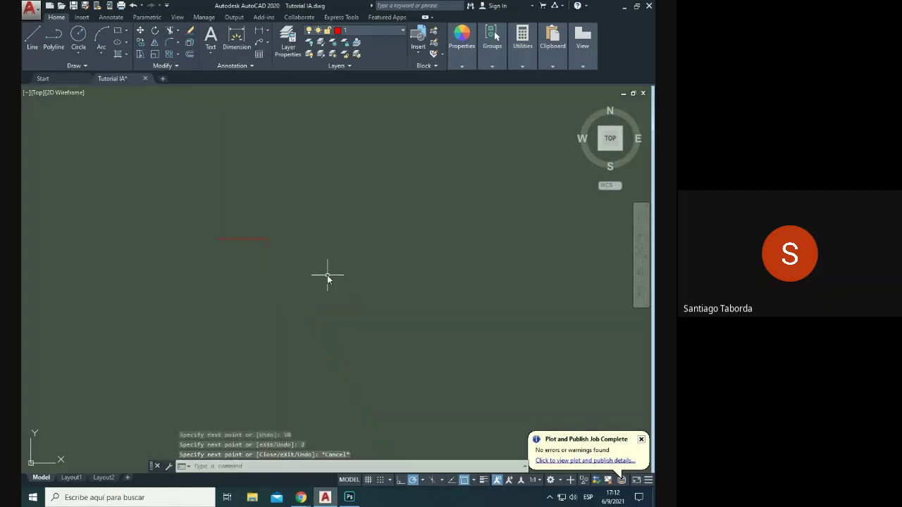
Step: Switch on the annotation monitor
{"action": "scroll", "coordinate": [268, 433], "scroll_direction": "up", "scroll_amount": 2}
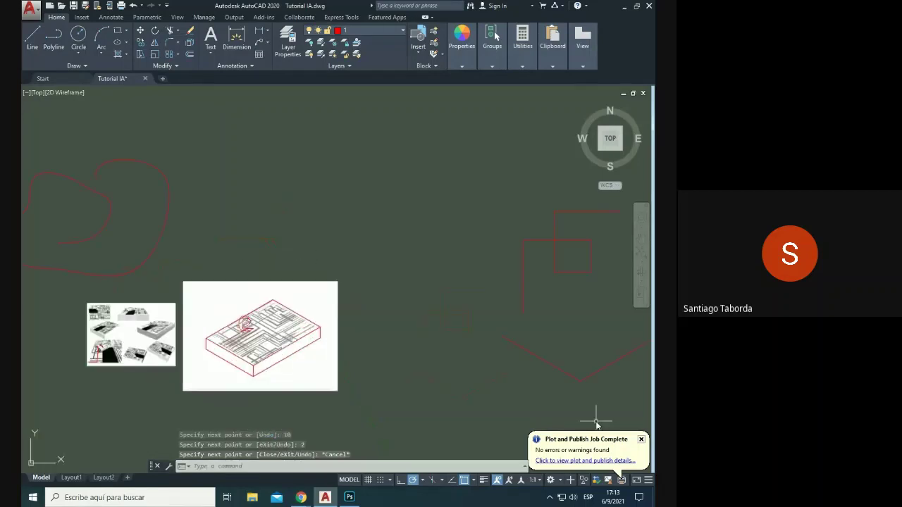
{"action": "scroll", "coordinate": [350, 296], "scroll_direction": "up", "scroll_amount": 3}
{"action": "scroll", "coordinate": [350, 296], "scroll_direction": "down", "scroll_amount": 3}
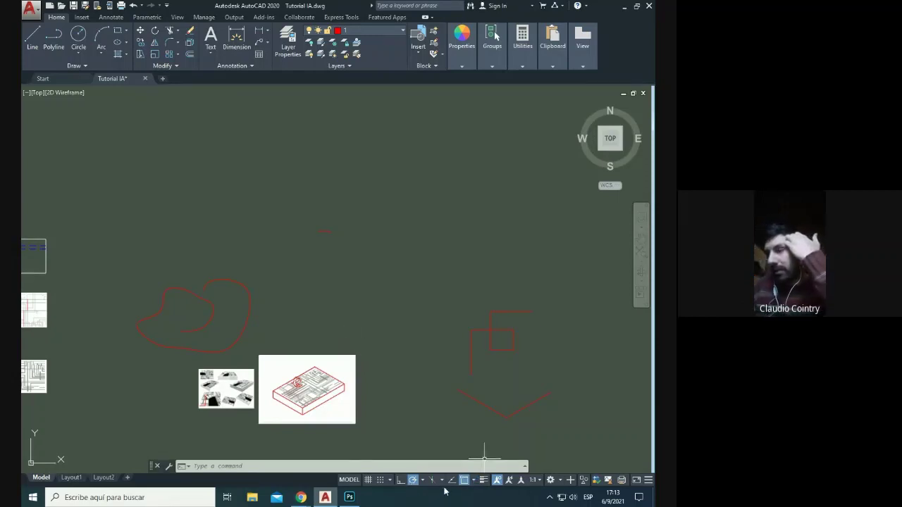
{"action": "left_click", "coordinate": [571, 480]}
{"action": "left_click", "coordinate": [571, 480]}
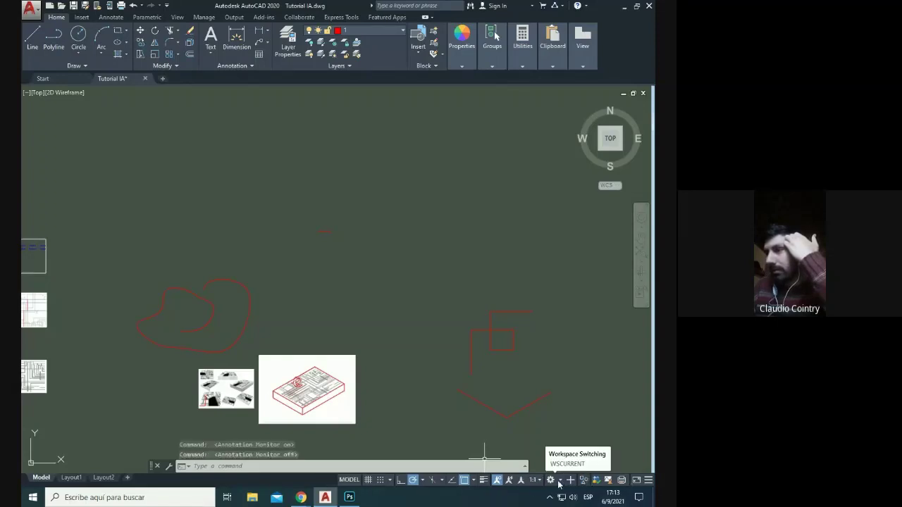
{"action": "left_click", "coordinate": [571, 481]}
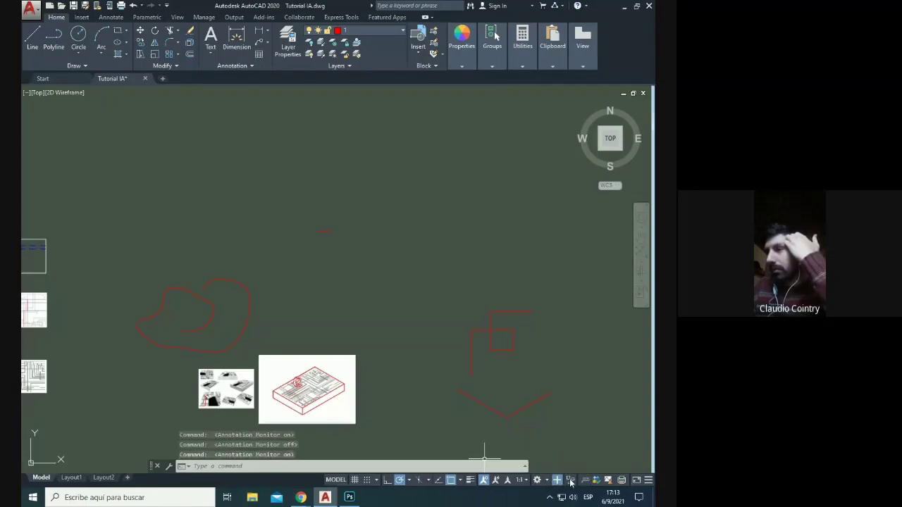
Step: Add the Dynamic Input control to the status bar
{"action": "left_click", "coordinate": [647, 480]}
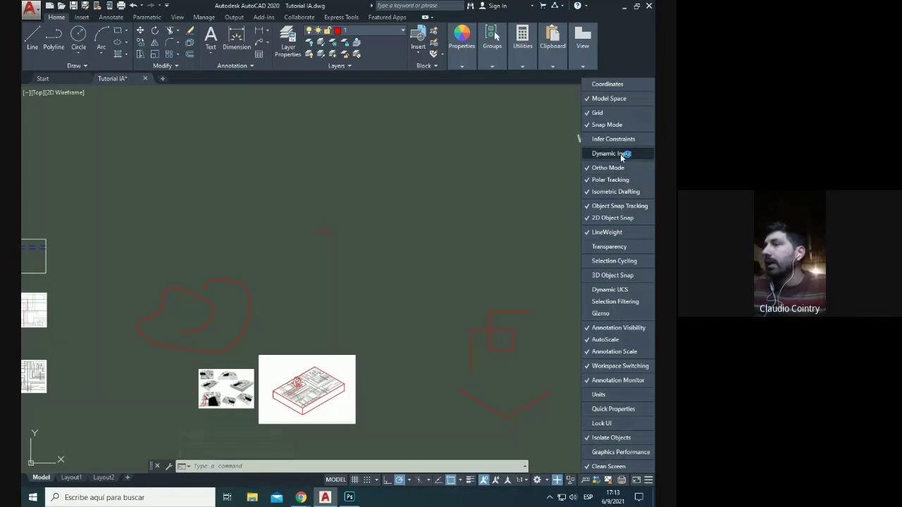
{"action": "left_click", "coordinate": [595, 154]}
{"action": "left_click", "coordinate": [529, 174]}
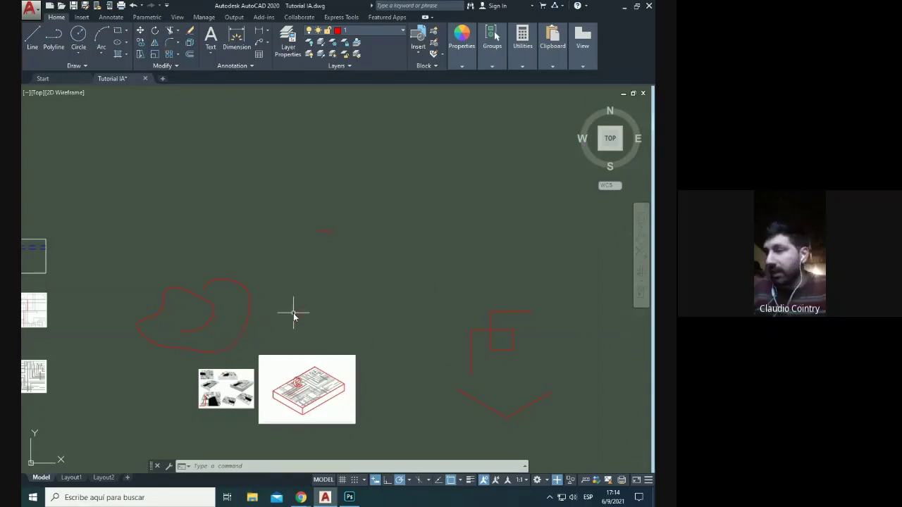
Step: Draw a 30-unit horizontal line in the empty area above the curved splines, beside the short horizontal line
{"action": "type", "text": "l"}
{"action": "key", "text": "Return"}
{"action": "scroll", "coordinate": [258, 201], "scroll_direction": "up", "scroll_amount": 4}
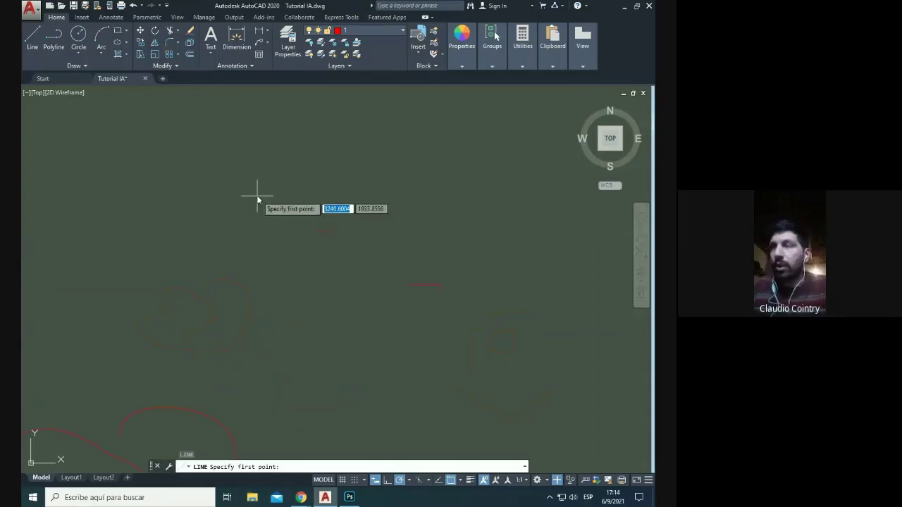
{"action": "left_click", "coordinate": [210, 231]}
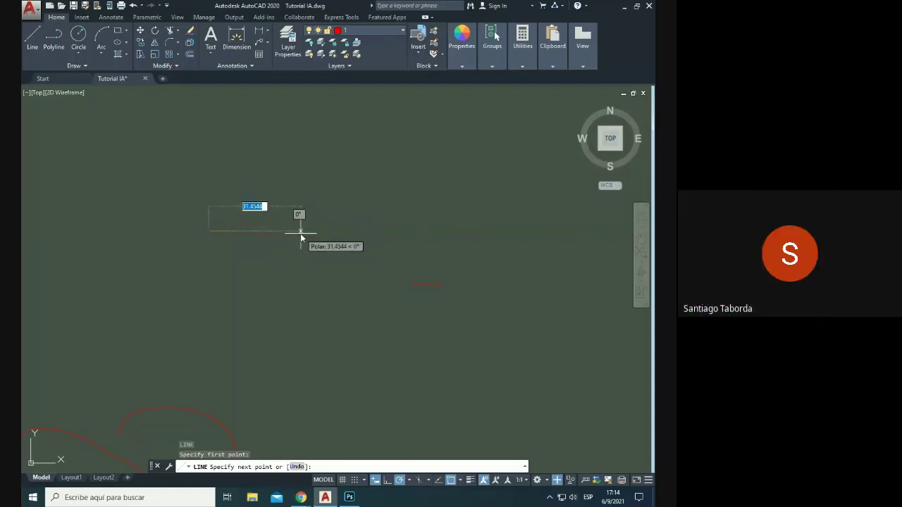
{"action": "type", "text": "30"}
{"action": "key", "text": "Return"}
{"action": "key", "text": "Escape"}
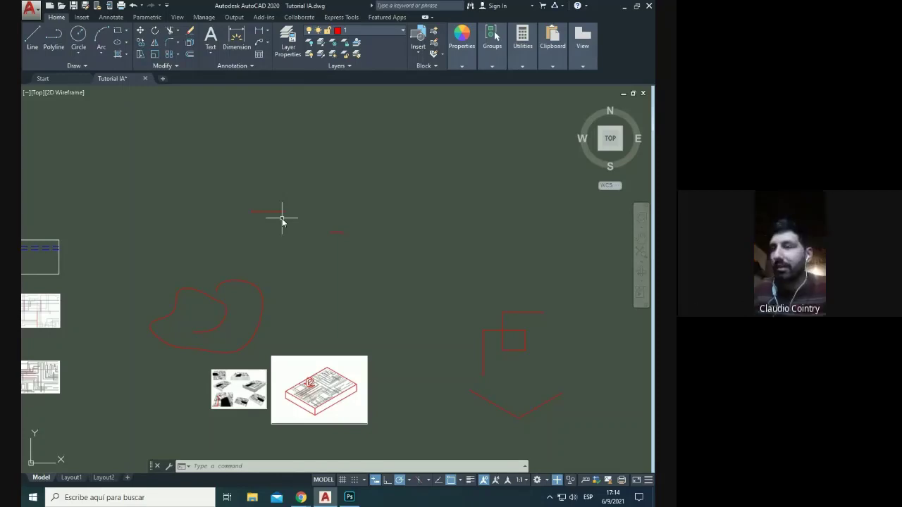
{"action": "scroll", "coordinate": [282, 220], "scroll_direction": "down", "scroll_amount": 1}
{"action": "scroll", "coordinate": [298, 352], "scroll_direction": "up", "scroll_amount": 1}
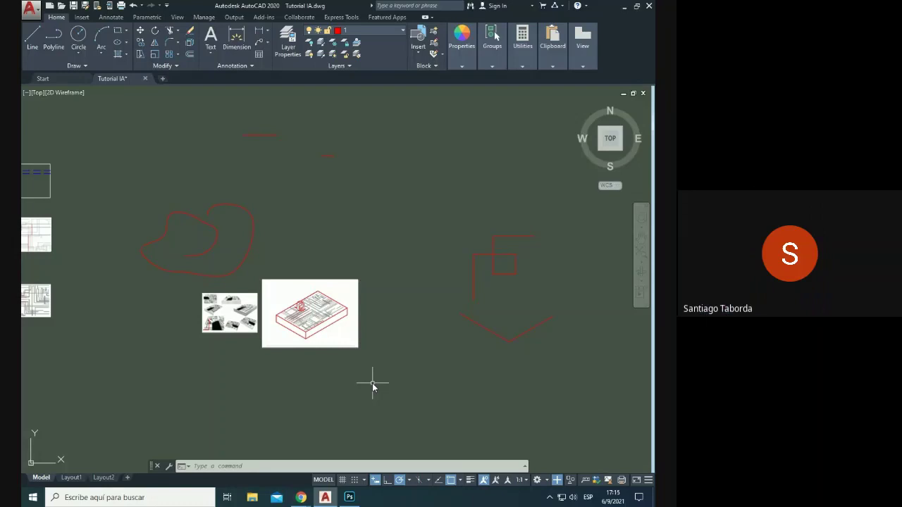
{"action": "mouse_move", "coordinate": [353, 310]}
{"action": "middle_mouse_down"}
{"action": "mouse_move", "coordinate": [346, 274]}
{"action": "mouse_move", "coordinate": [317, 268]}
{"action": "middle_mouse_up"}
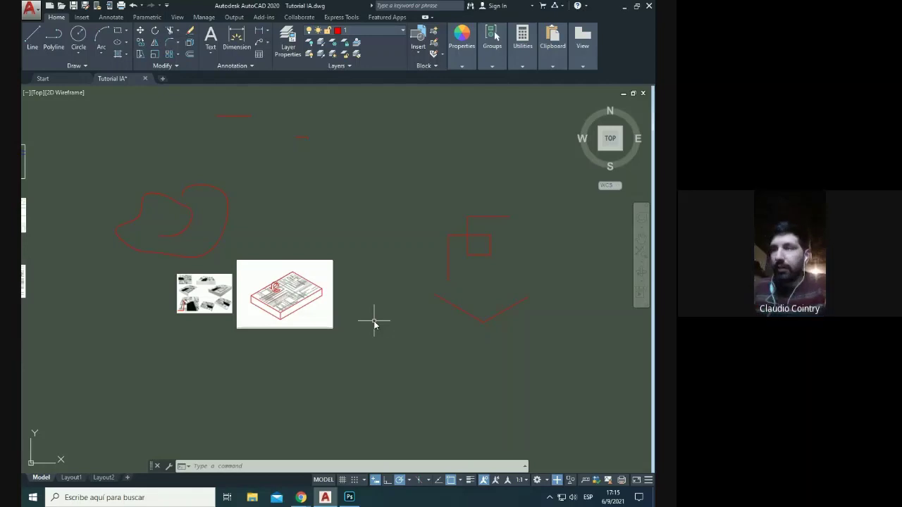
{"action": "type", "text": "l"}
{"action": "key", "text": "Return"}
{"action": "left_click", "coordinate": [295, 195]}
{"action": "scroll", "coordinate": [332, 186], "scroll_direction": "up", "scroll_amount": 4}
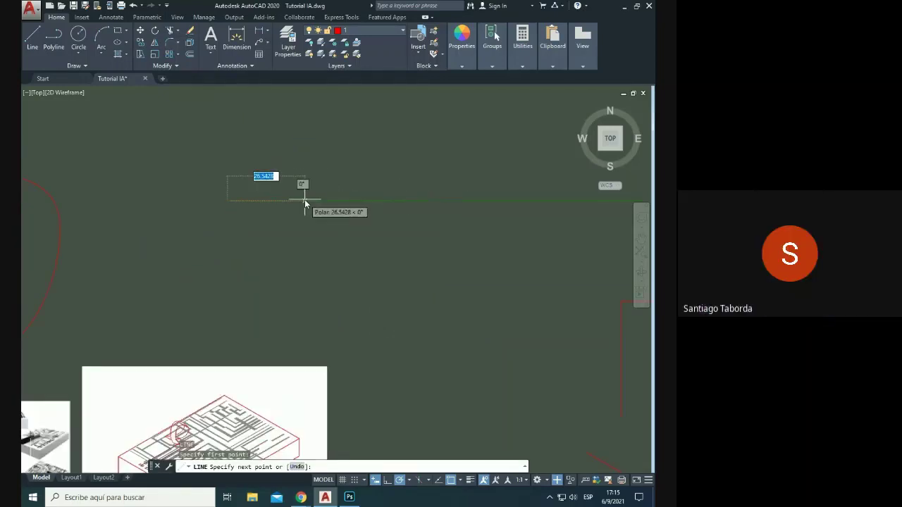
{"action": "key", "text": "Escape"}
{"action": "key", "text": "Escape"}
{"action": "key", "text": "Escape"}
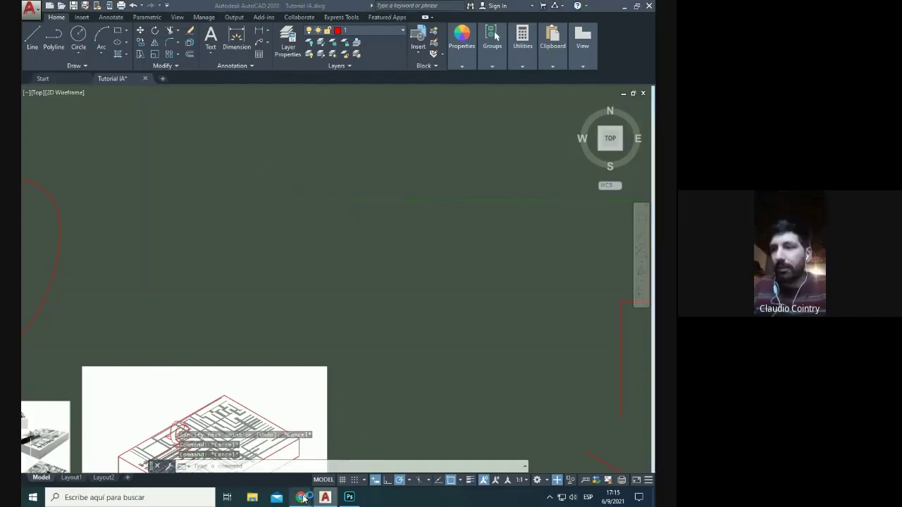
{"action": "left_click", "coordinate": [392, 472]}
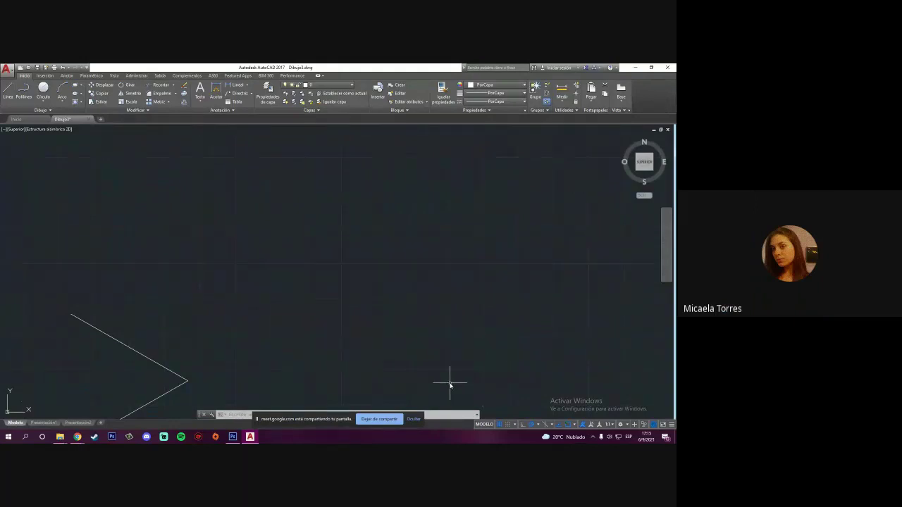
Step: Set the polar tracking increment to 30° and draw a 40-unit line inclined at 30° in the empty area
{"action": "left_click", "coordinate": [527, 427]}
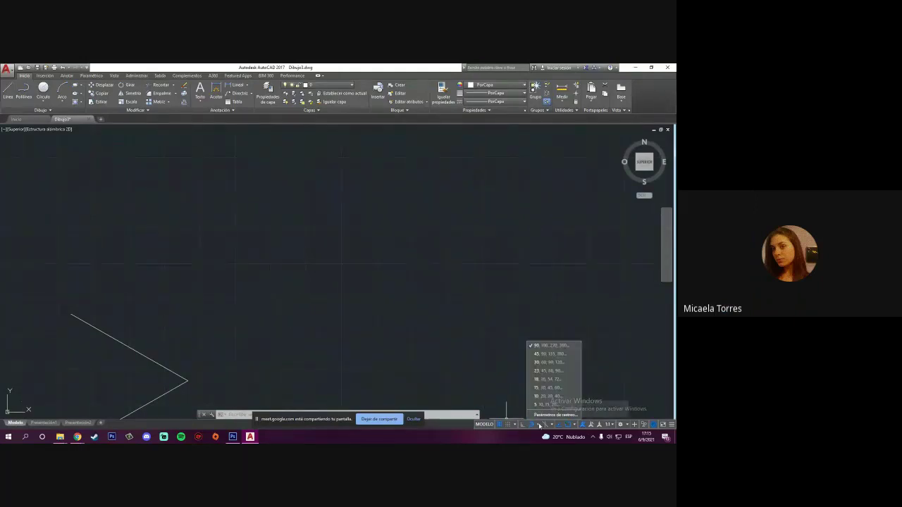
{"action": "left_click", "coordinate": [537, 366]}
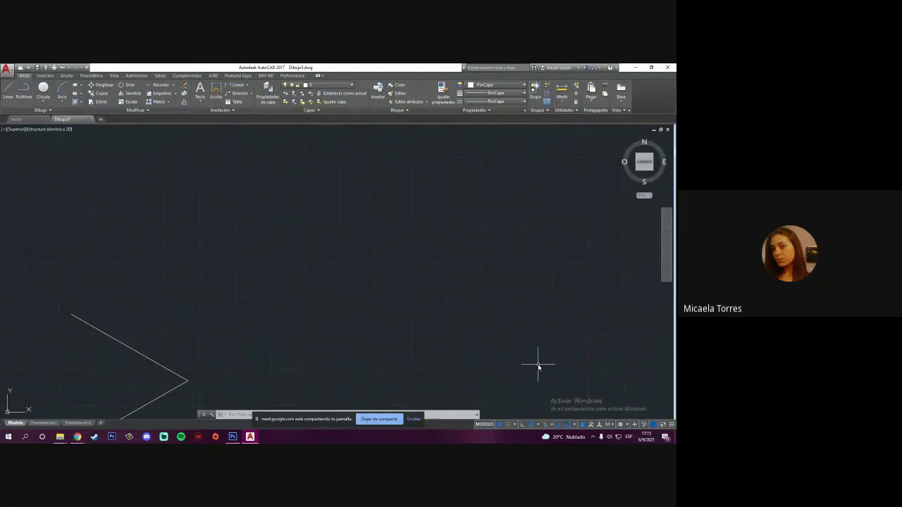
{"action": "left_click", "coordinate": [164, 263]}
{"action": "right_click", "coordinate": [156, 209]}
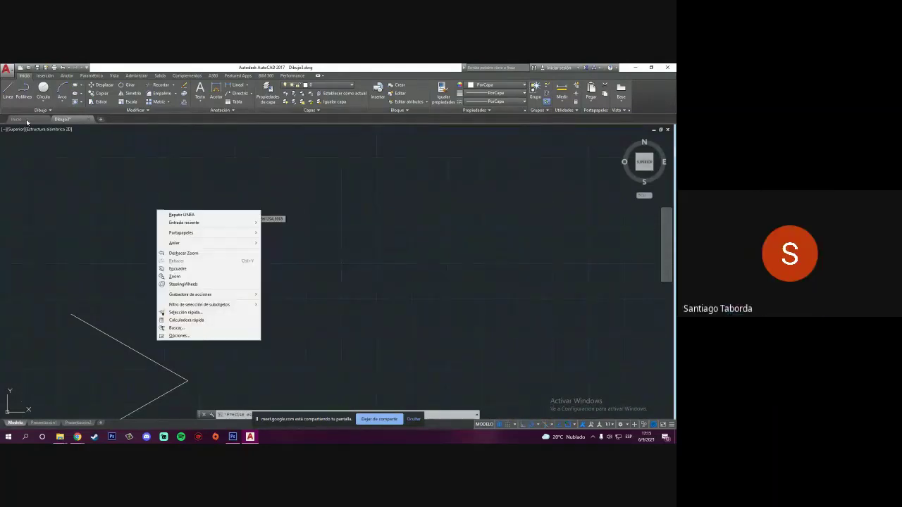
{"action": "left_click", "coordinate": [10, 90]}
{"action": "left_click", "coordinate": [11, 90]}
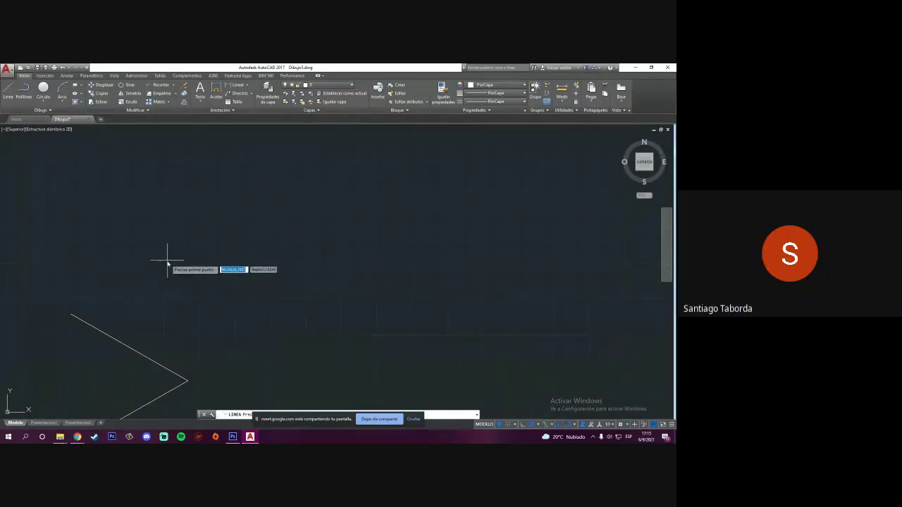
{"action": "left_click", "coordinate": [163, 265]}
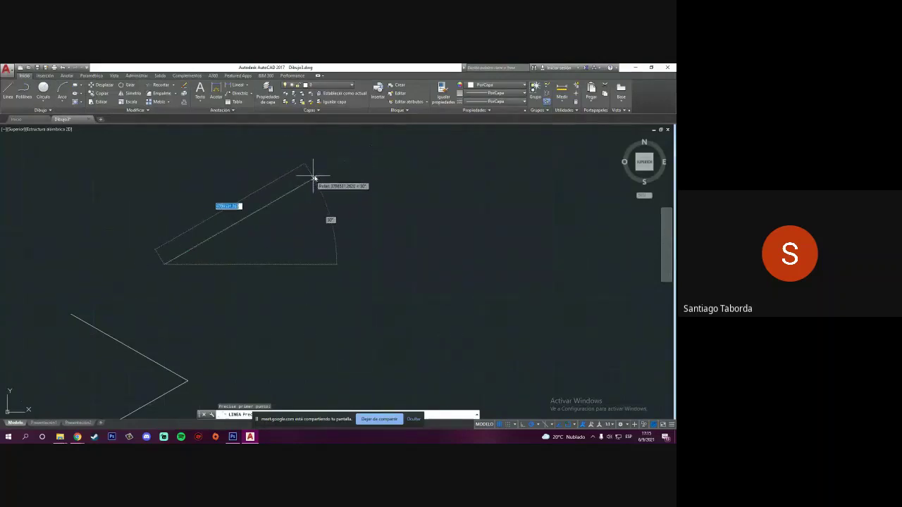
{"action": "type", "text": "4"}
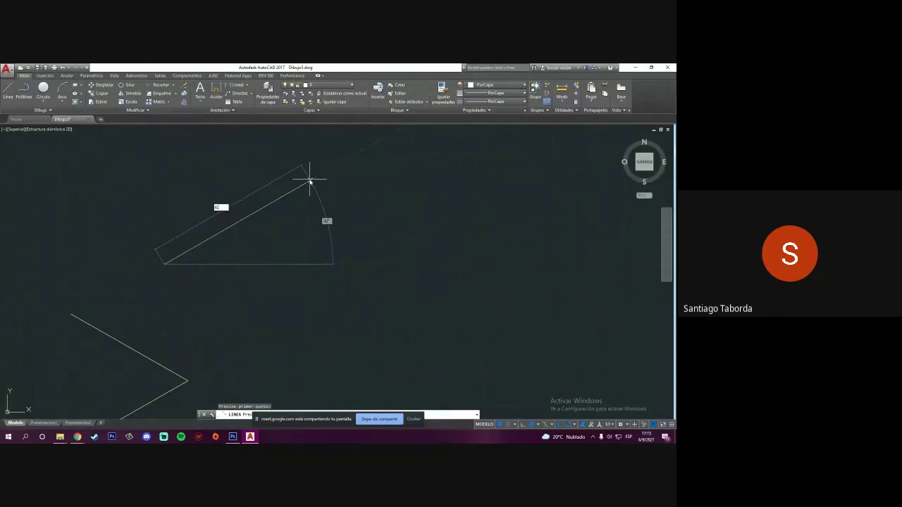
{"action": "type", "text": "0"}
{"action": "key", "text": "Return"}
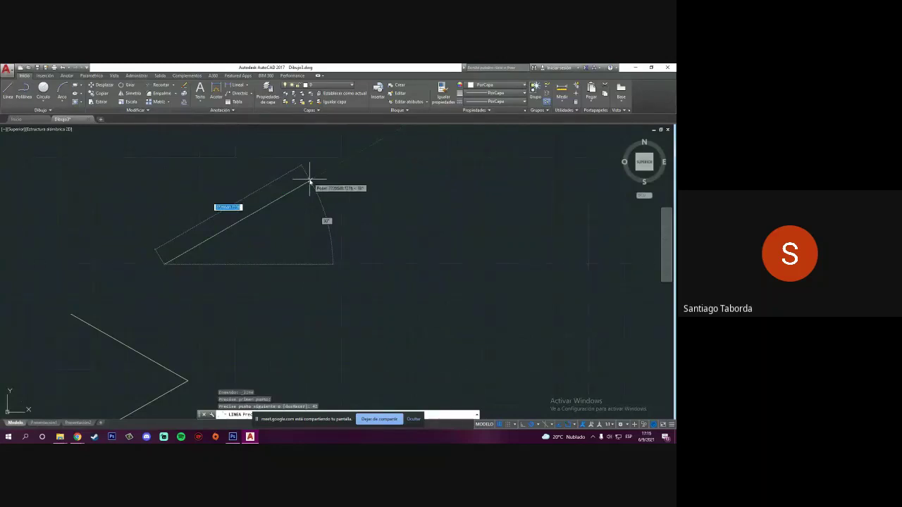
{"action": "scroll", "coordinate": [310, 182], "scroll_direction": "up", "scroll_amount": 3}
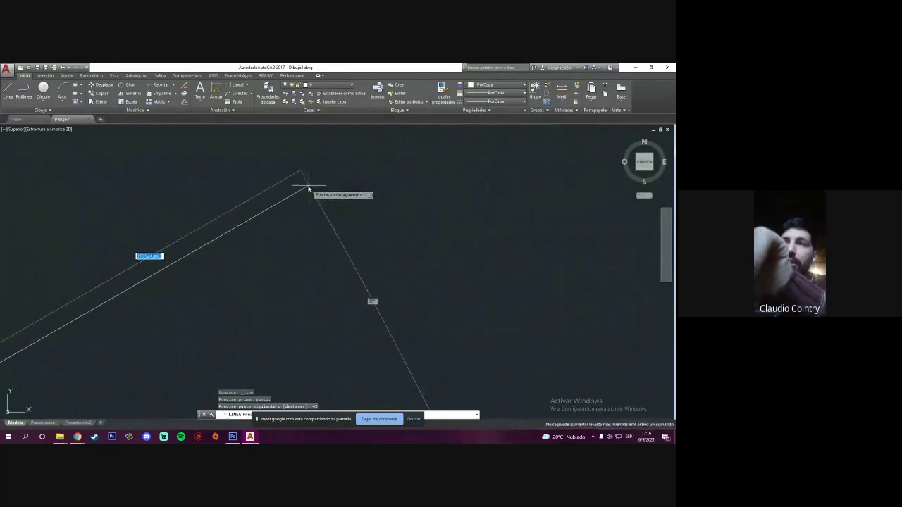
{"action": "scroll", "coordinate": [236, 240], "scroll_direction": "down", "scroll_amount": 1}
{"action": "scroll", "coordinate": [236, 238], "scroll_direction": "down", "scroll_amount": 1}
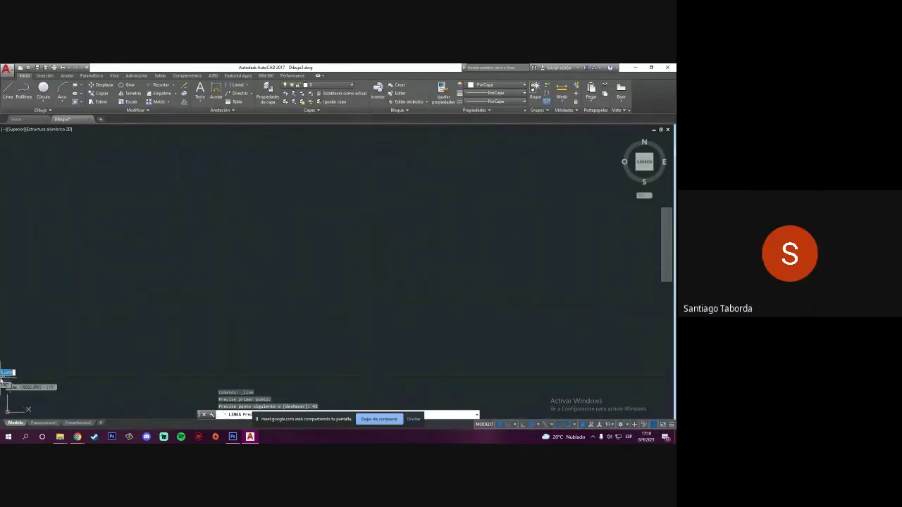
{"action": "scroll", "coordinate": [4, 369], "scroll_direction": "up", "scroll_amount": 5}
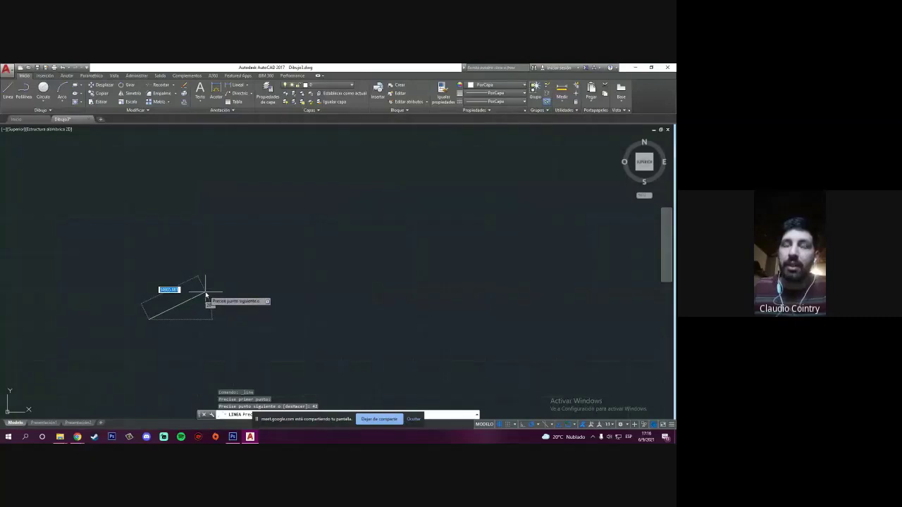
{"action": "key", "text": "Escape"}
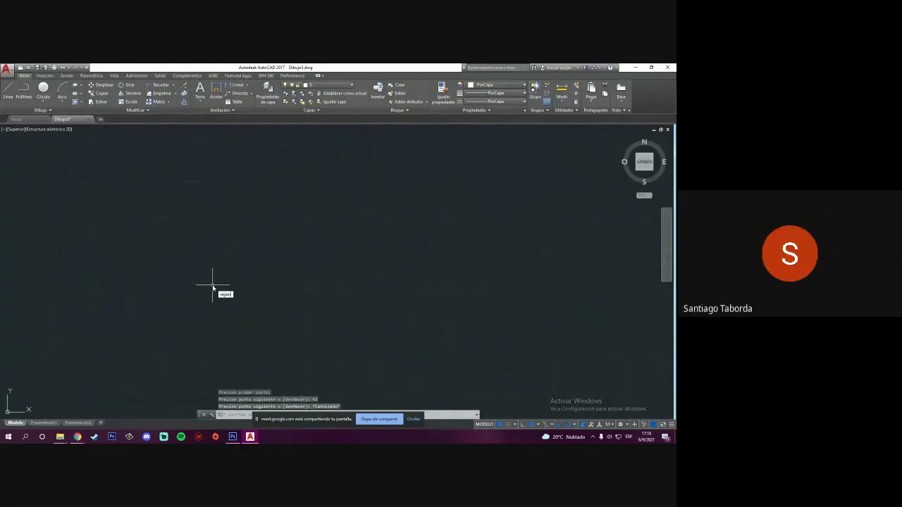
Step: Regenerate the model with REGEN to examine the short 30° line up close
{"action": "key", "text": "Return"}
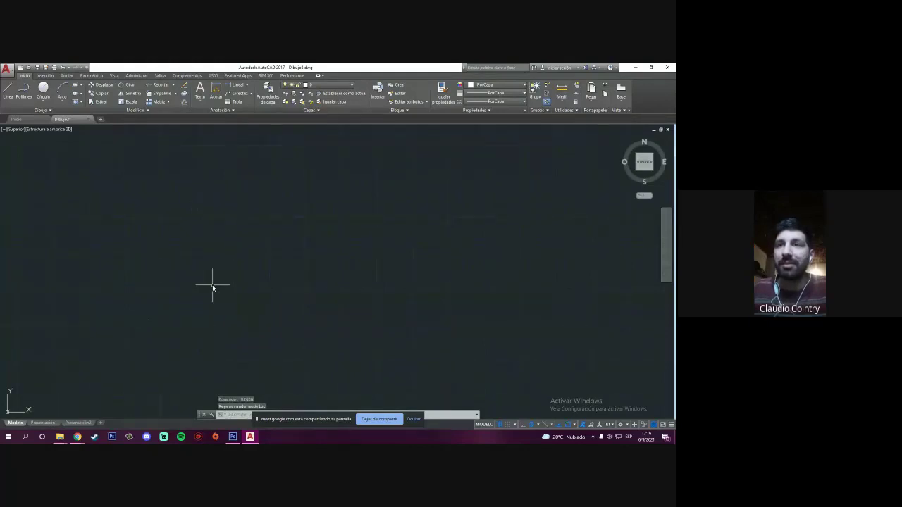
{"action": "scroll", "coordinate": [176, 300], "scroll_direction": "down", "scroll_amount": 5}
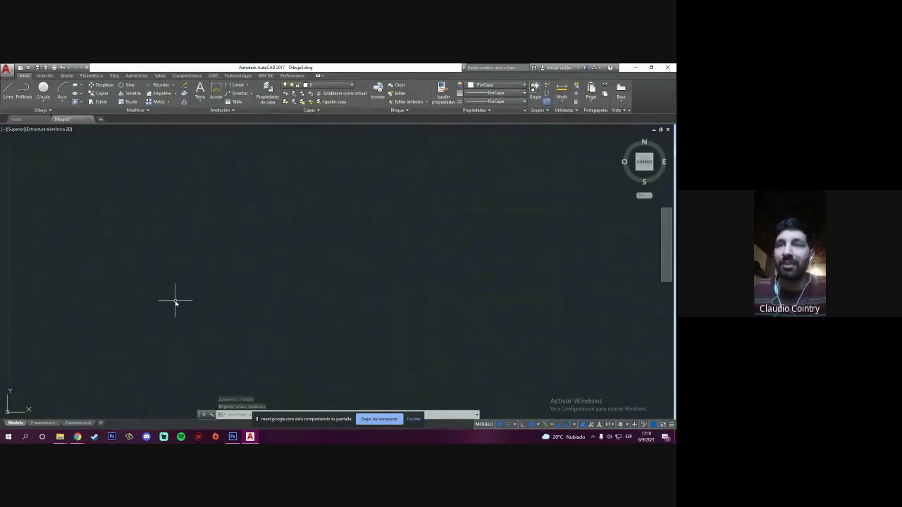
{"action": "scroll", "coordinate": [175, 301], "scroll_direction": "down", "scroll_amount": 5}
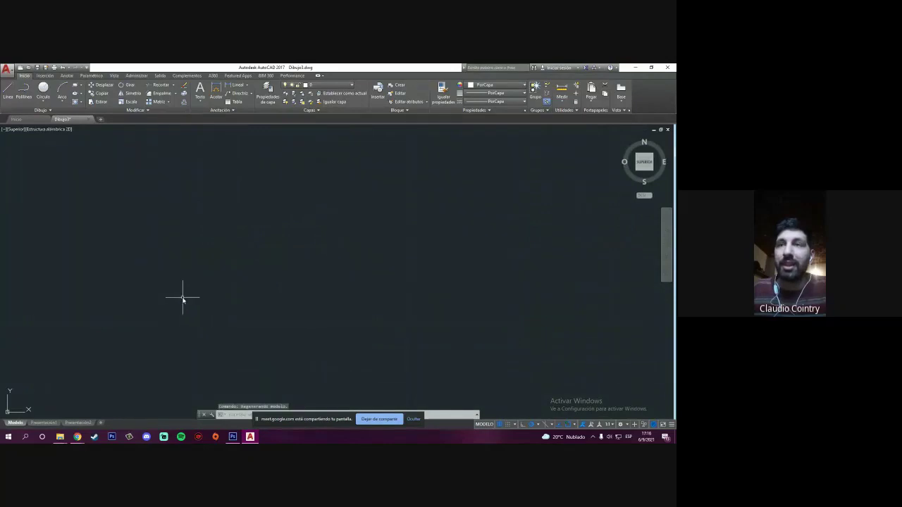
{"action": "scroll", "coordinate": [98, 315], "scroll_direction": "down", "scroll_amount": 3}
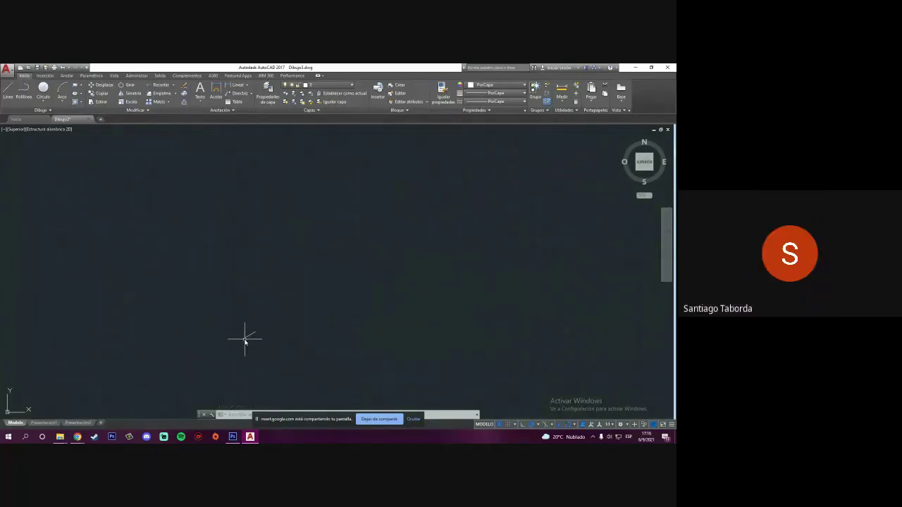
{"action": "scroll", "coordinate": [245, 341], "scroll_direction": "down", "scroll_amount": 5}
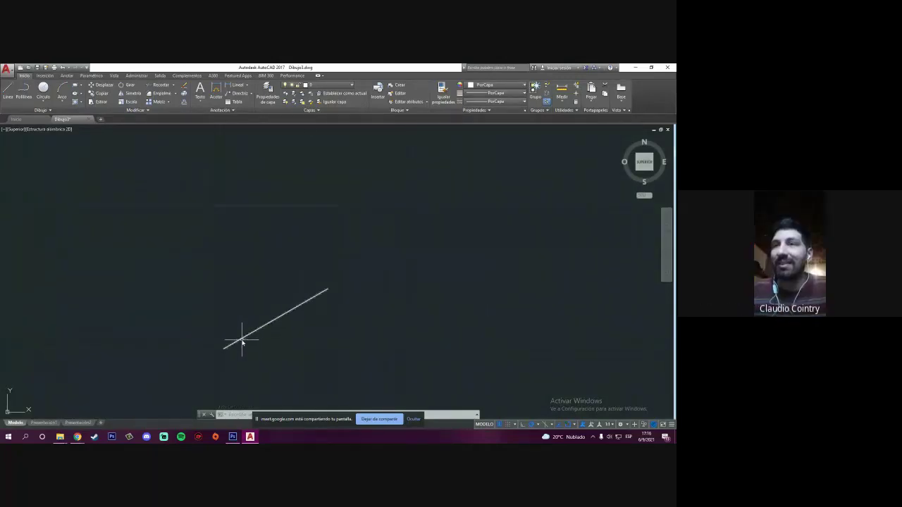
{"action": "scroll", "coordinate": [242, 341], "scroll_direction": "up", "scroll_amount": 4}
{"action": "scroll", "coordinate": [187, 331], "scroll_direction": "down", "scroll_amount": 2}
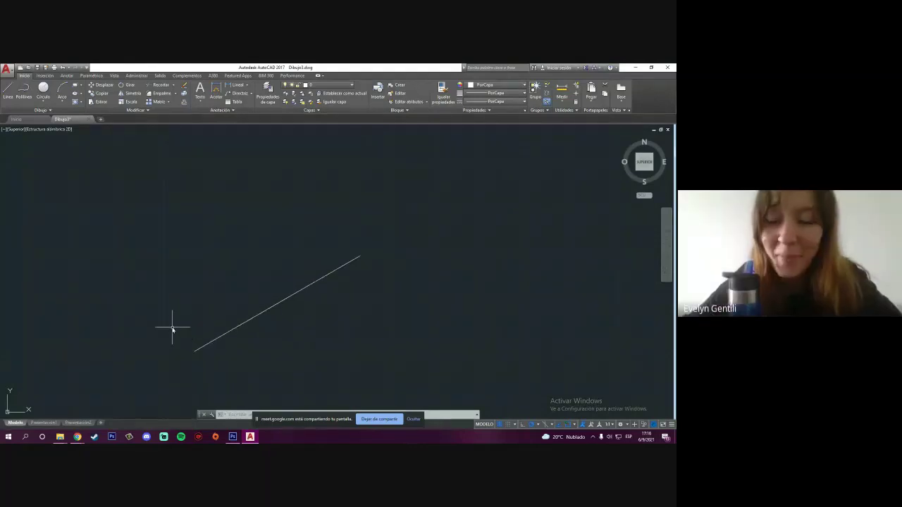
Step: Start a second line at 30° above the existing inclined line, running parallel to it
{"action": "left_click", "coordinate": [162, 321]}
{"action": "left_click", "coordinate": [336, 389]}
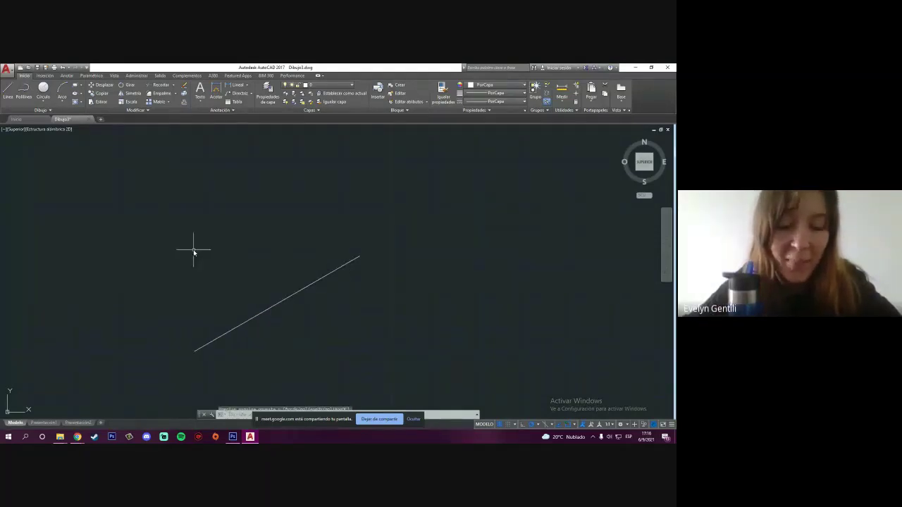
{"action": "left_click", "coordinate": [21, 92]}
{"action": "left_click", "coordinate": [9, 92]}
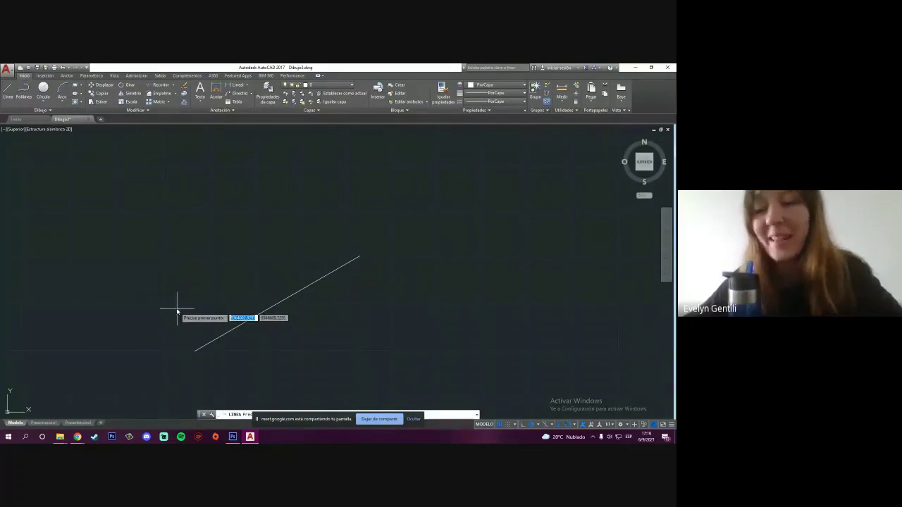
{"action": "left_click", "coordinate": [166, 304]}
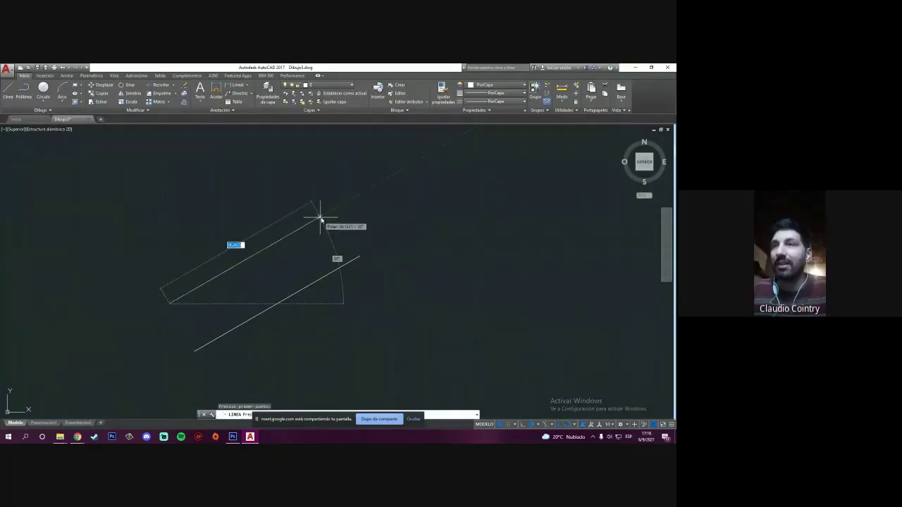